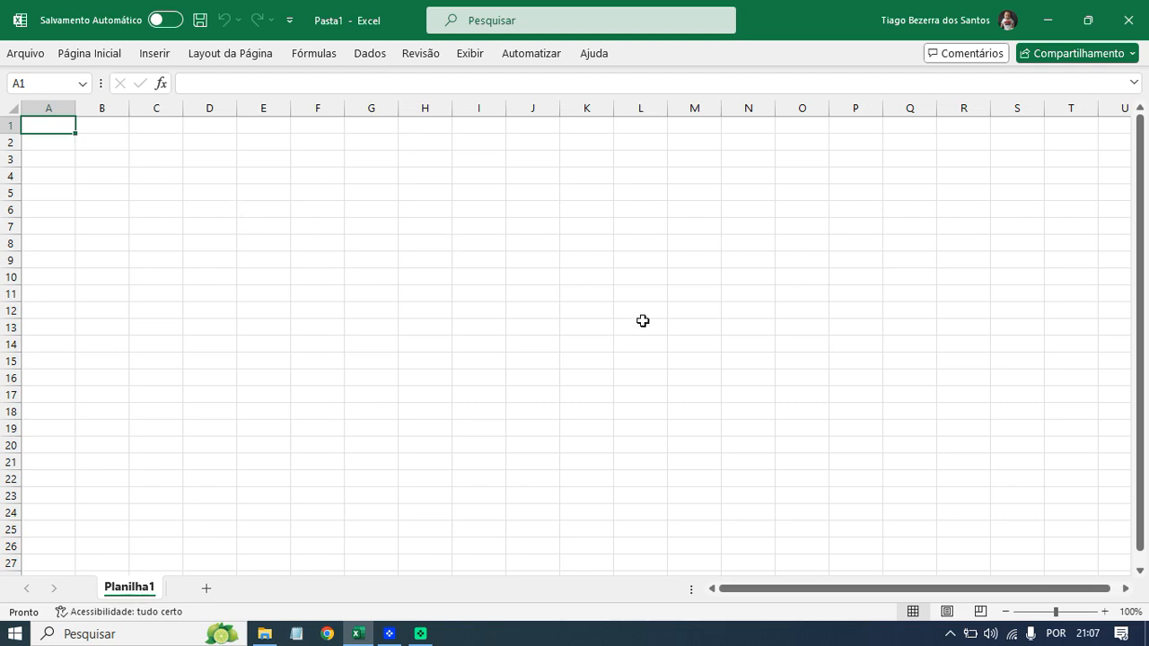
Enlarge the worksheet view to 325% zoom.
scroll(408, 334, up, 4)
scroll(422, 337, up, 15)
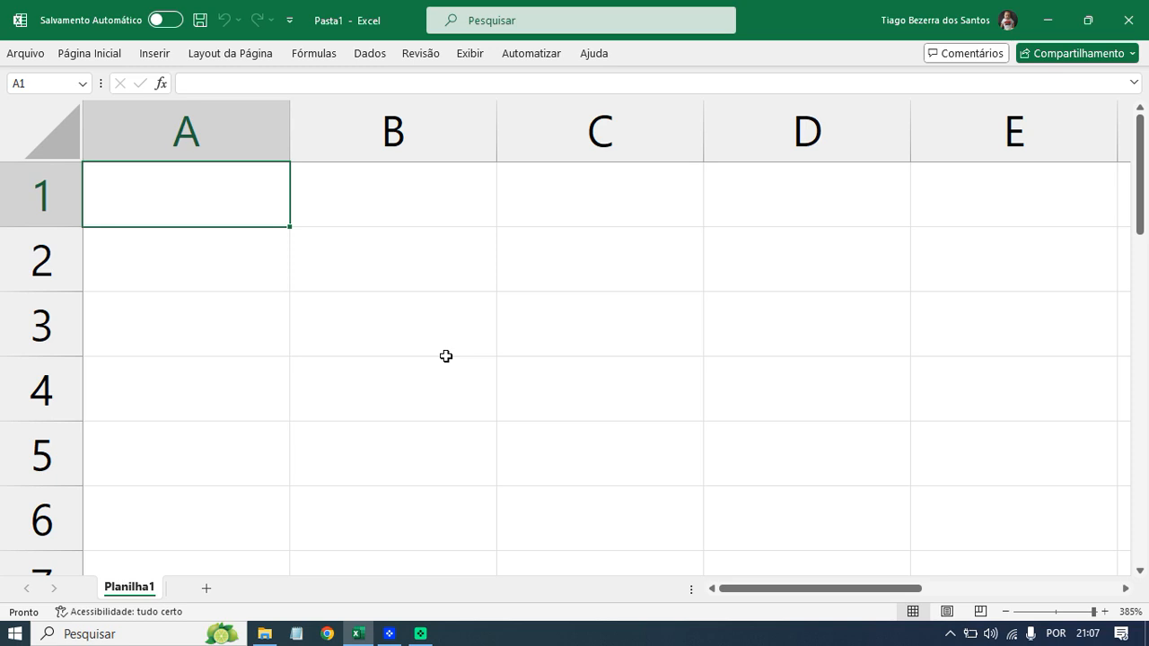
key(ctrl+minus)
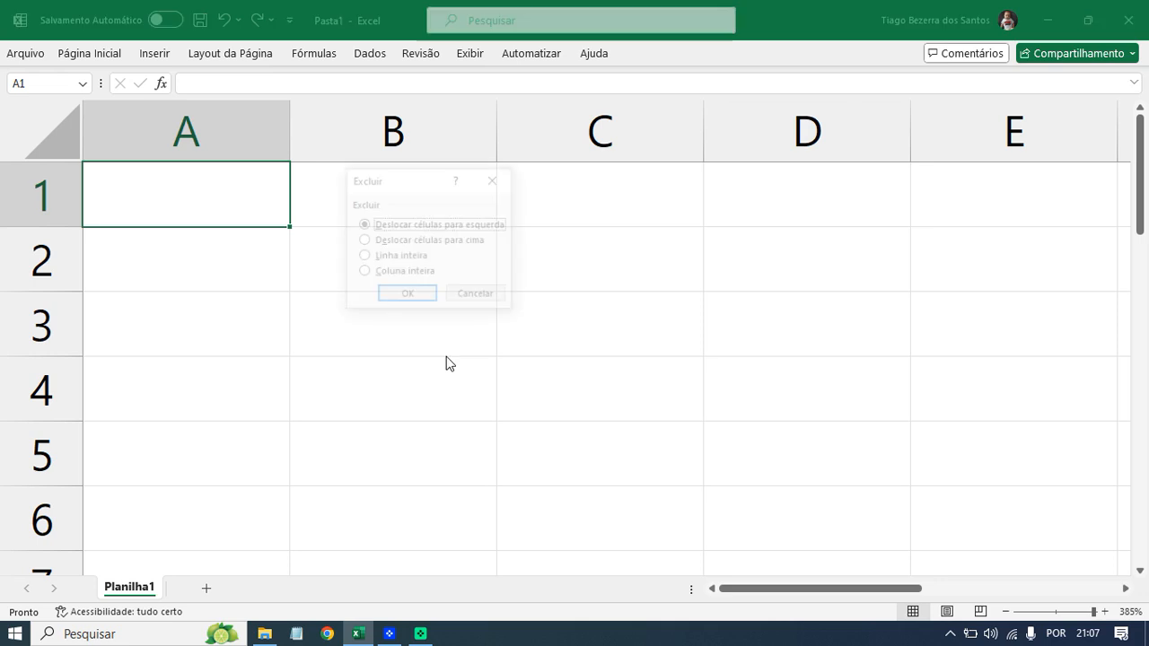
key(Return)
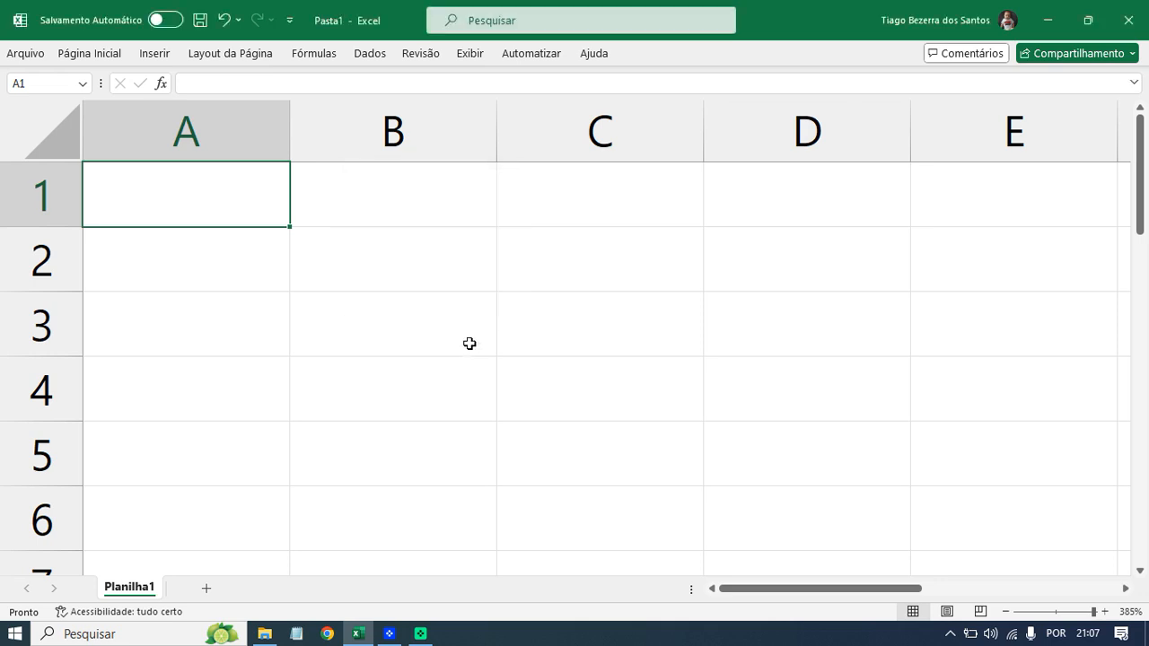
ctrl+scroll(446, 357, down, 7)
ctrl+scroll(475, 356, up, 6)
ctrl+scroll(475, 356, down, 3)
ctrl+scroll(475, 356, up, 2)
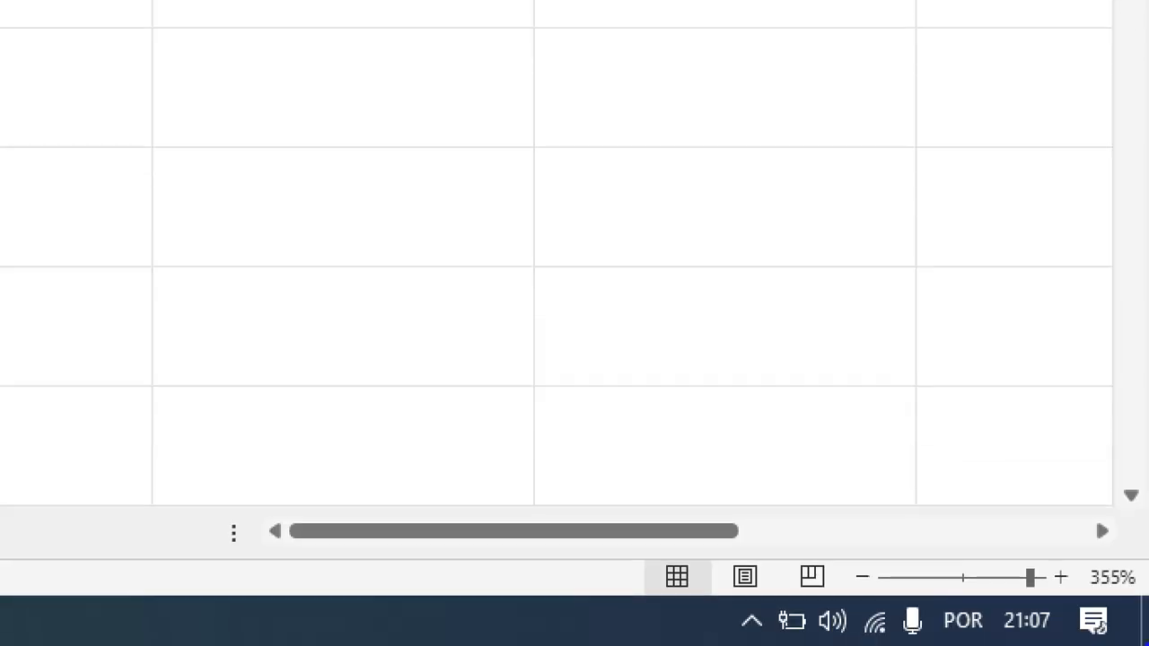
drag(1073, 557, 1118, 441)
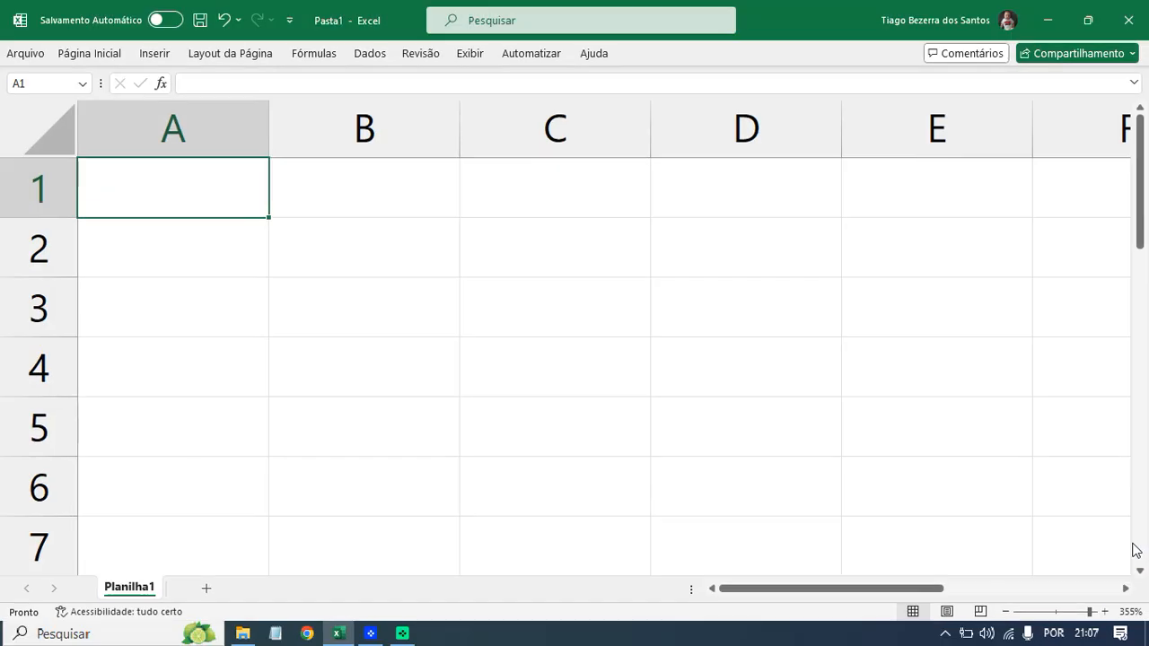
ctrl+scroll(217, 314, up, 2)
ctrl+scroll(217, 314, up, 1)
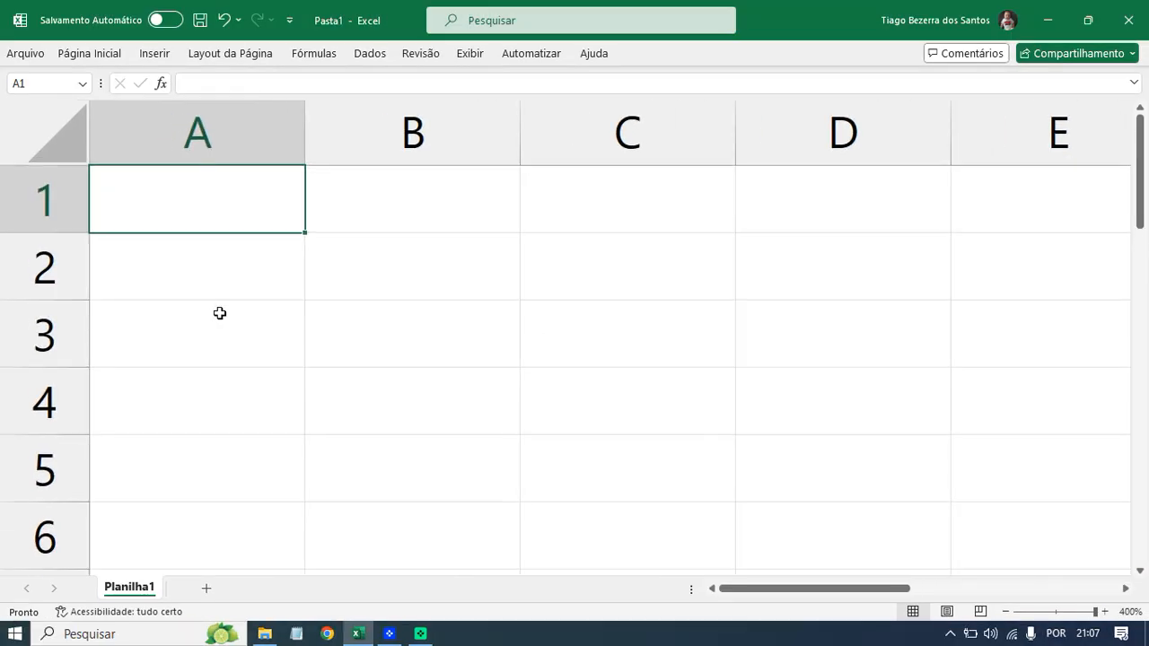
ctrl+scroll(297, 312, down, 2)
ctrl+scroll(299, 311, down, 3)
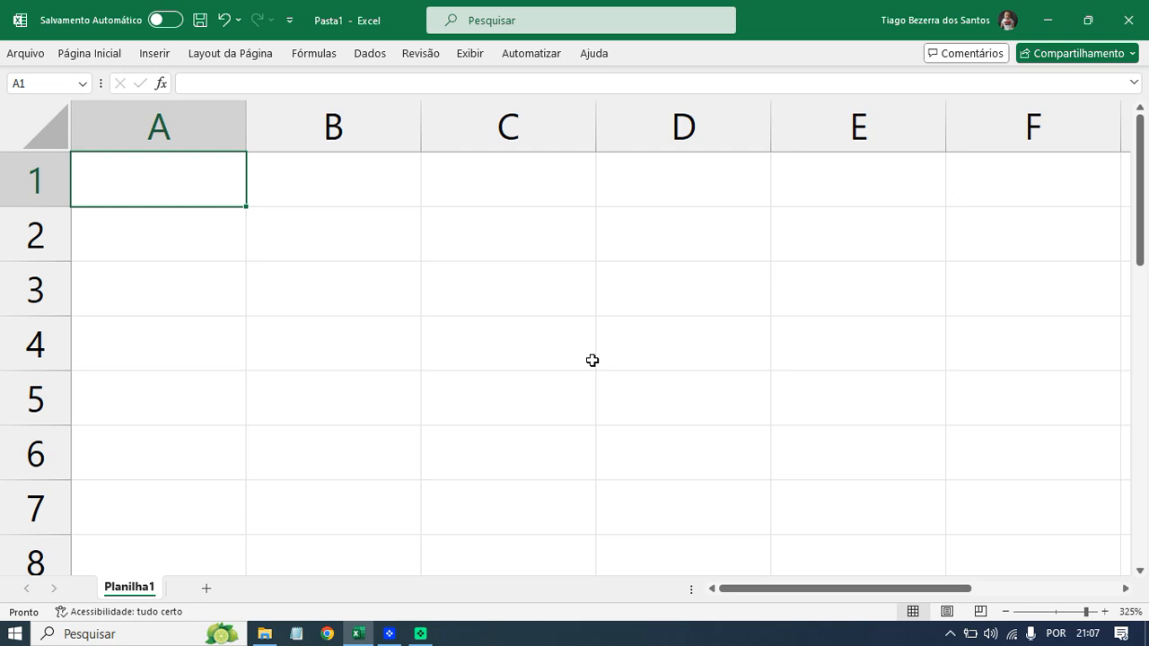
Enter the title "Excel Descomplicado" in cell A1.
text(Excel)
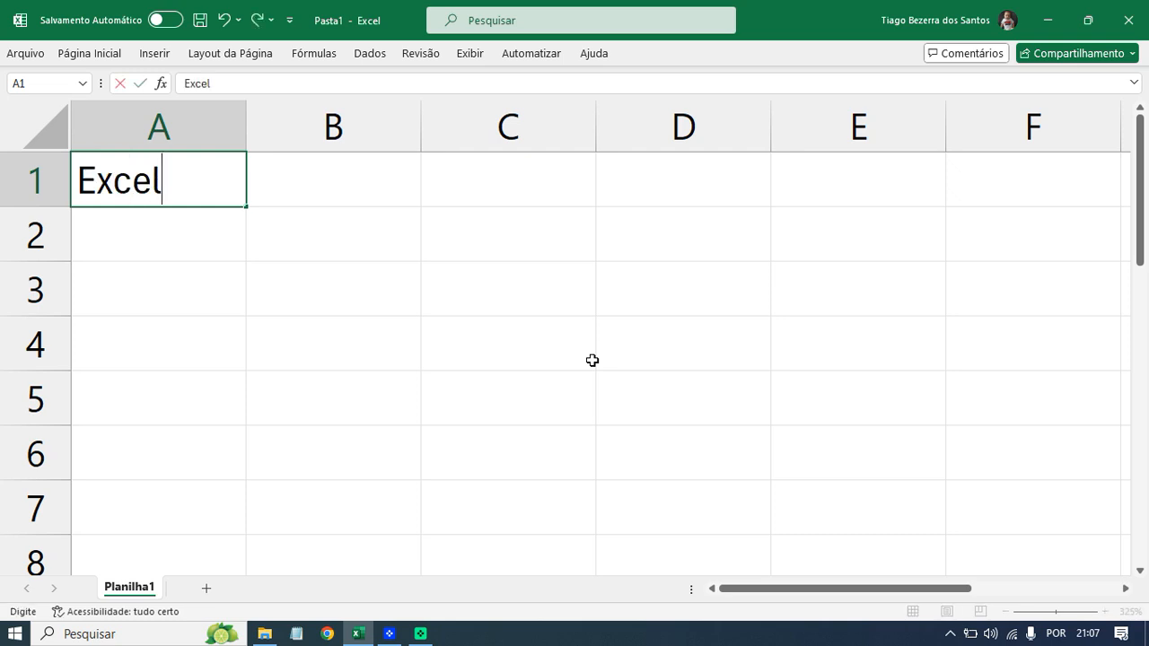
text( Descompli)
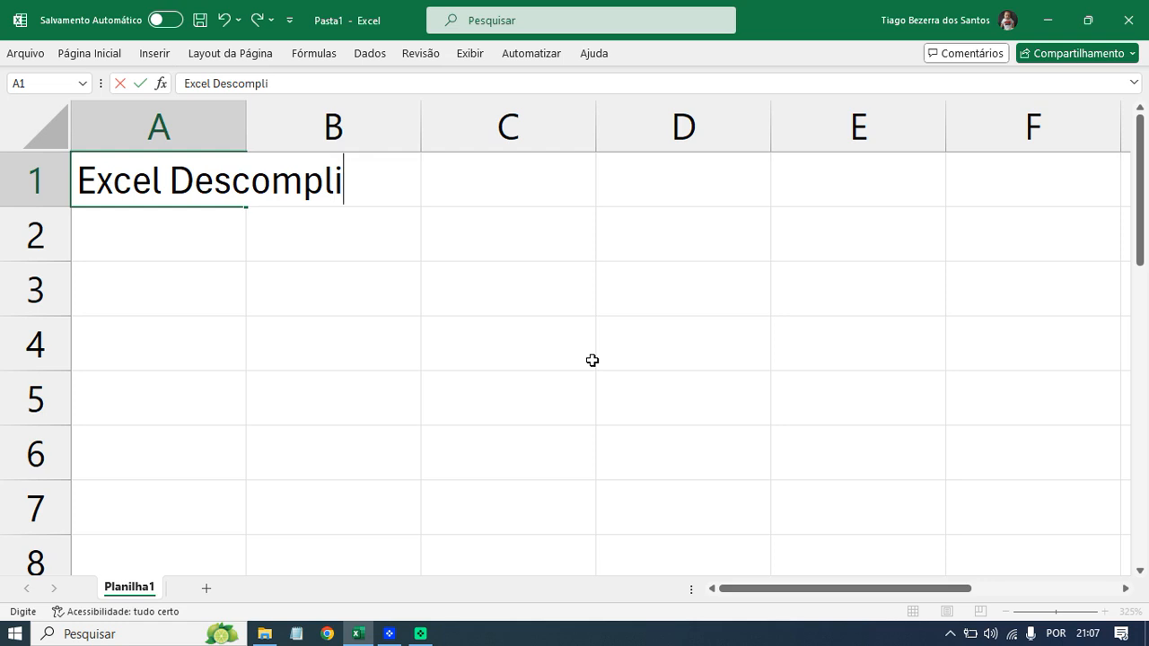
text(cado)
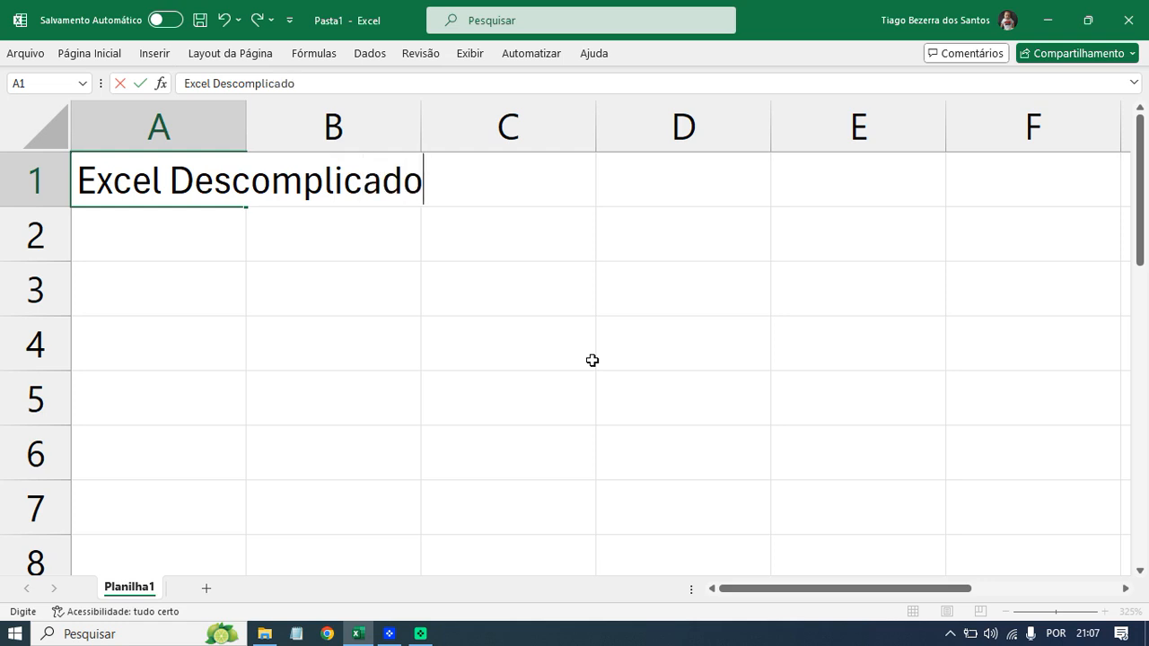
key(Return)
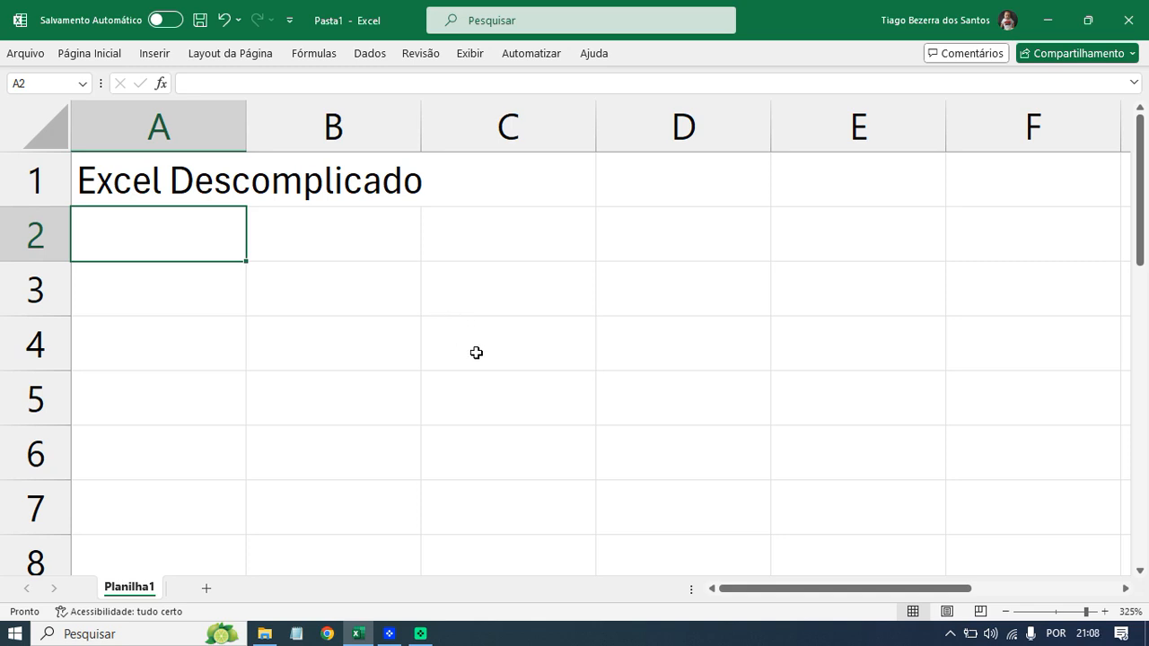
Enter the headings "Fórmulas", "Funções", "Gráficos" and "Visual Basic Application" across cells A2 to D2.
text(Fórmulas)
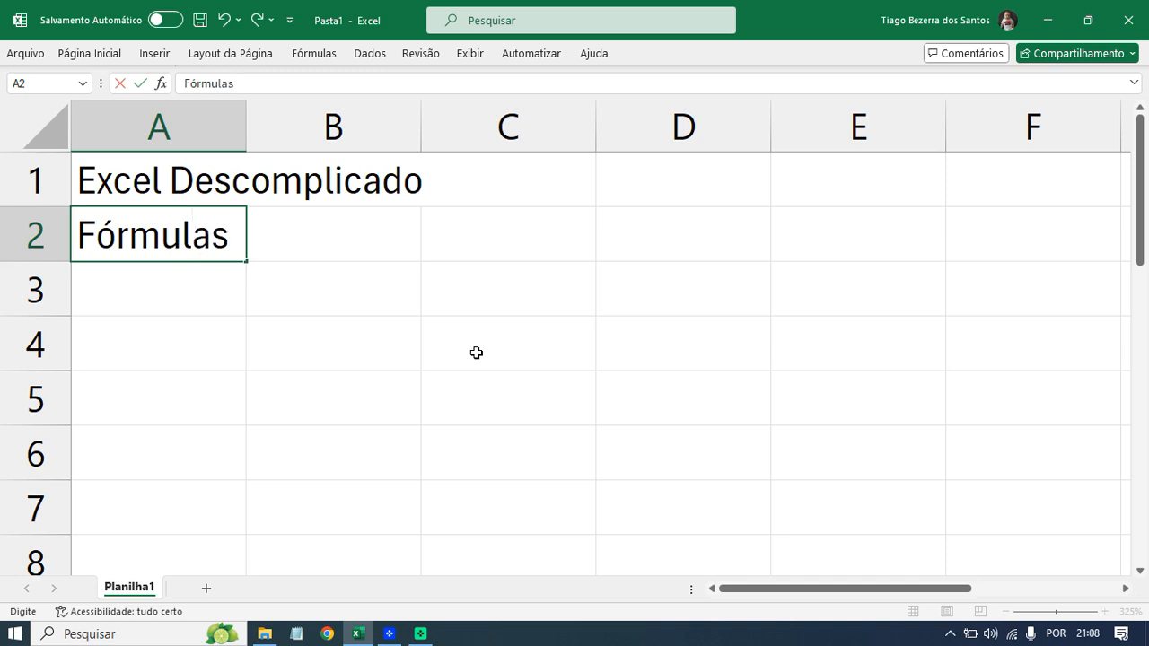
key(Tab)
text(Funções)
key(Tab)
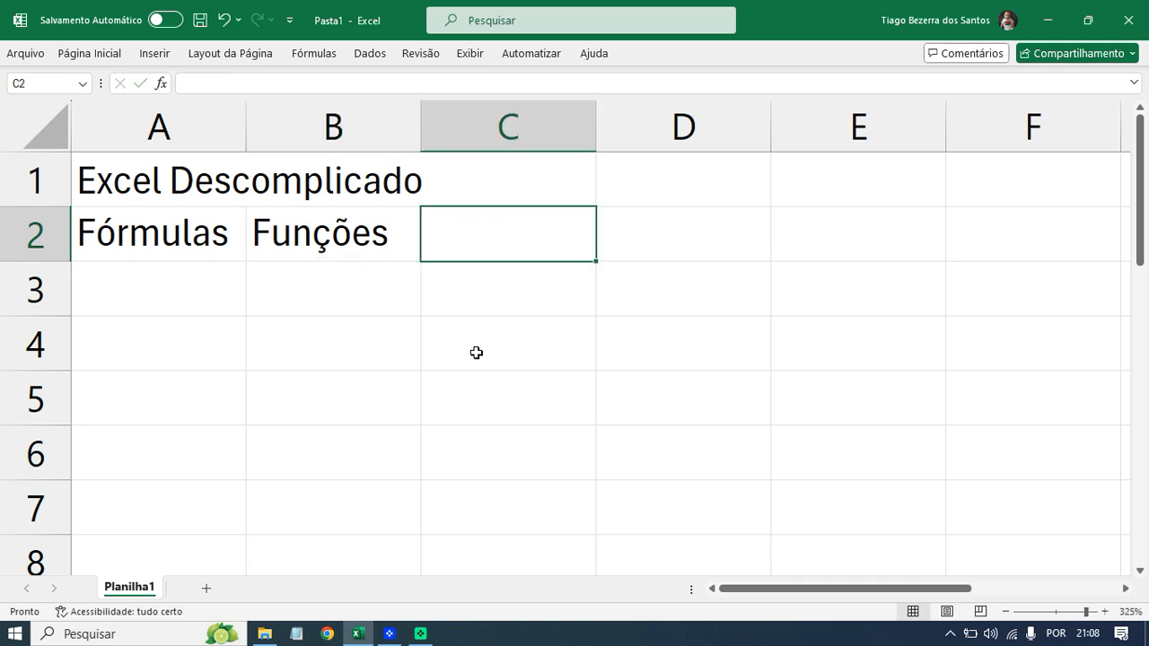
text(Gráficos)
key(Tab)
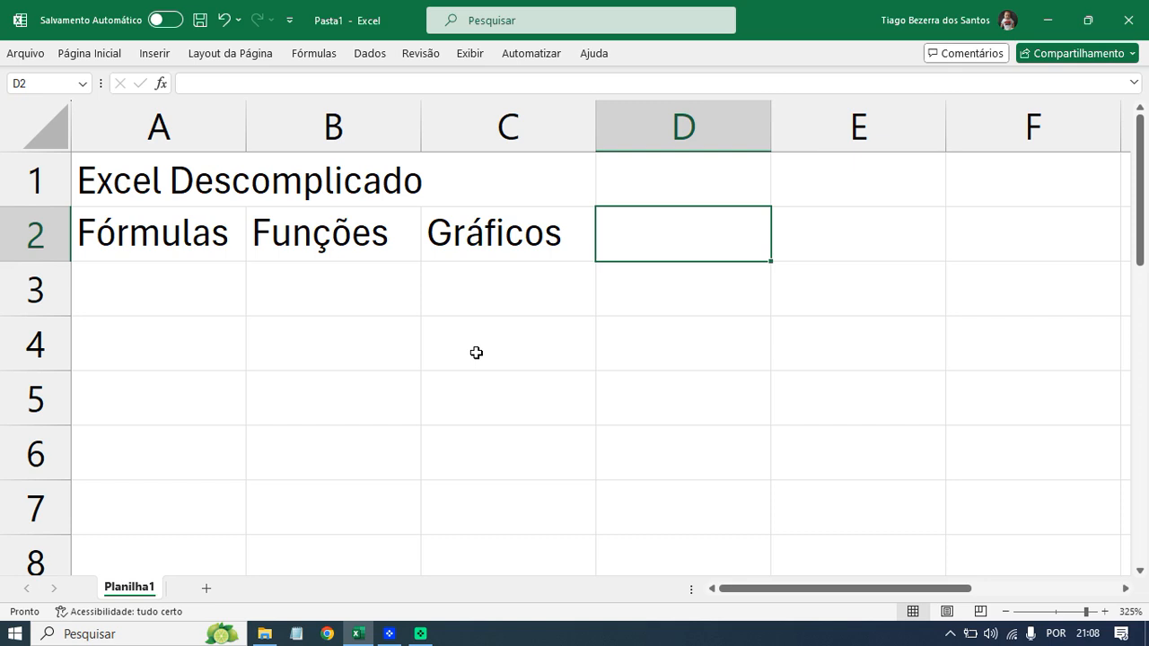
text(Visua)
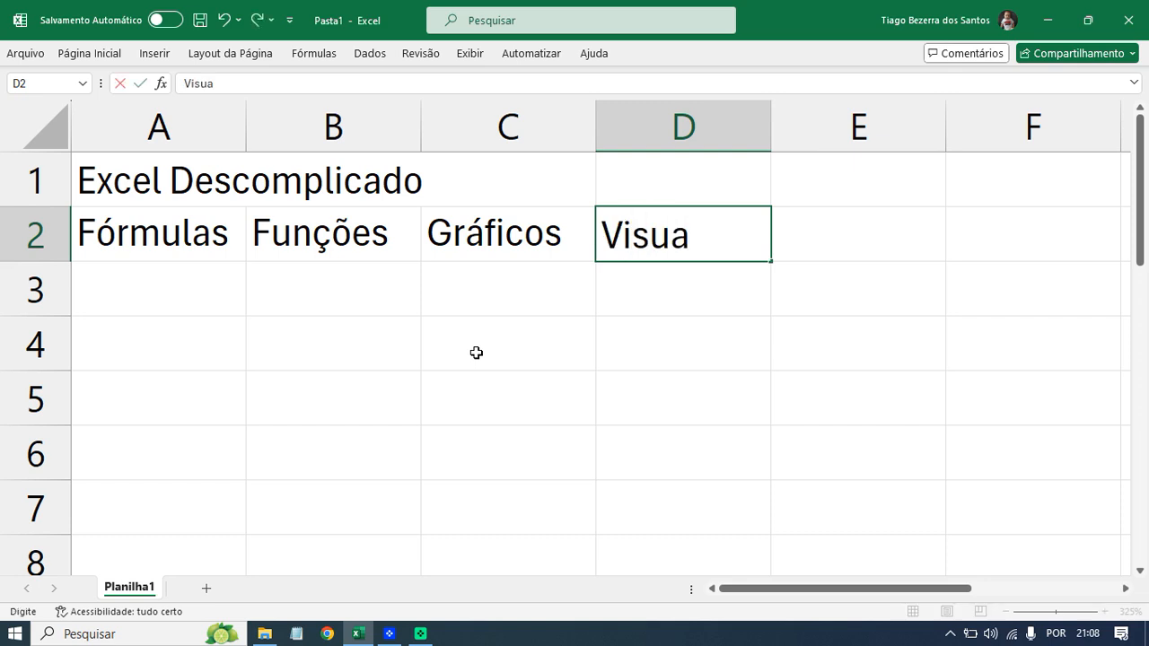
text(l Basic)
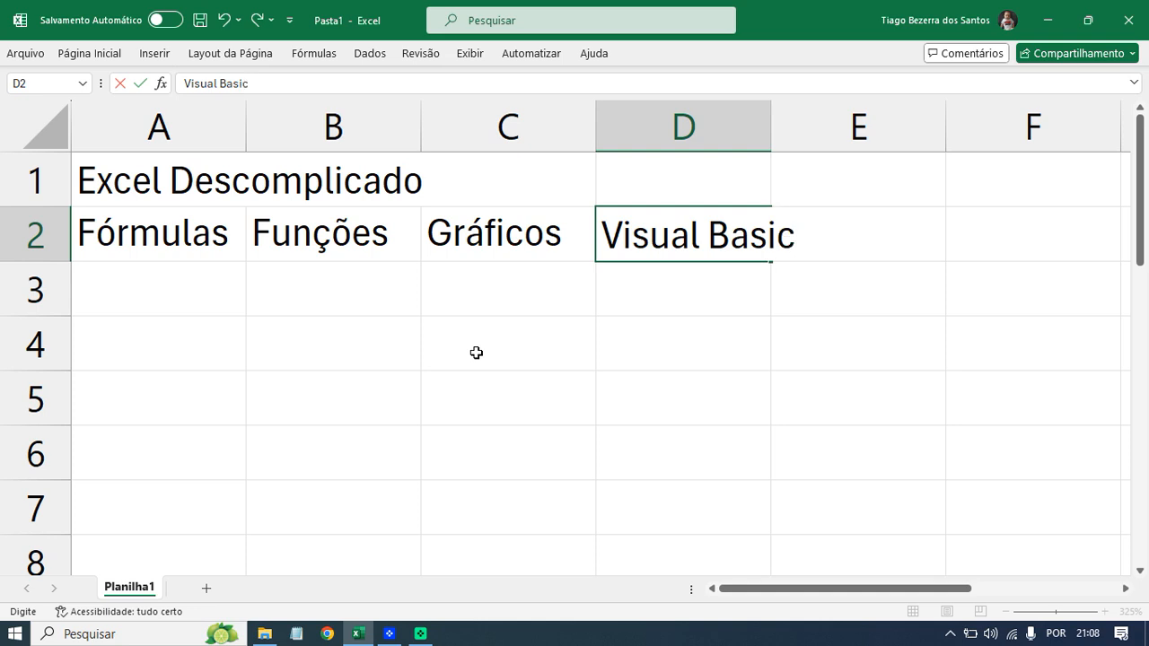
text( Application)
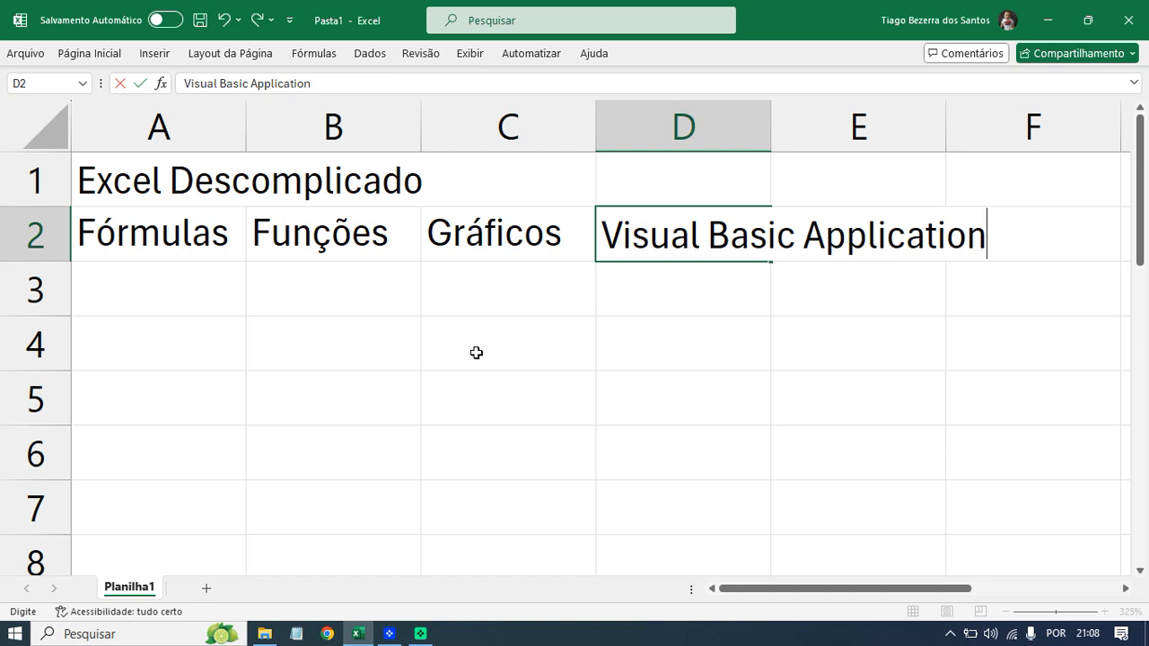
key(Return)
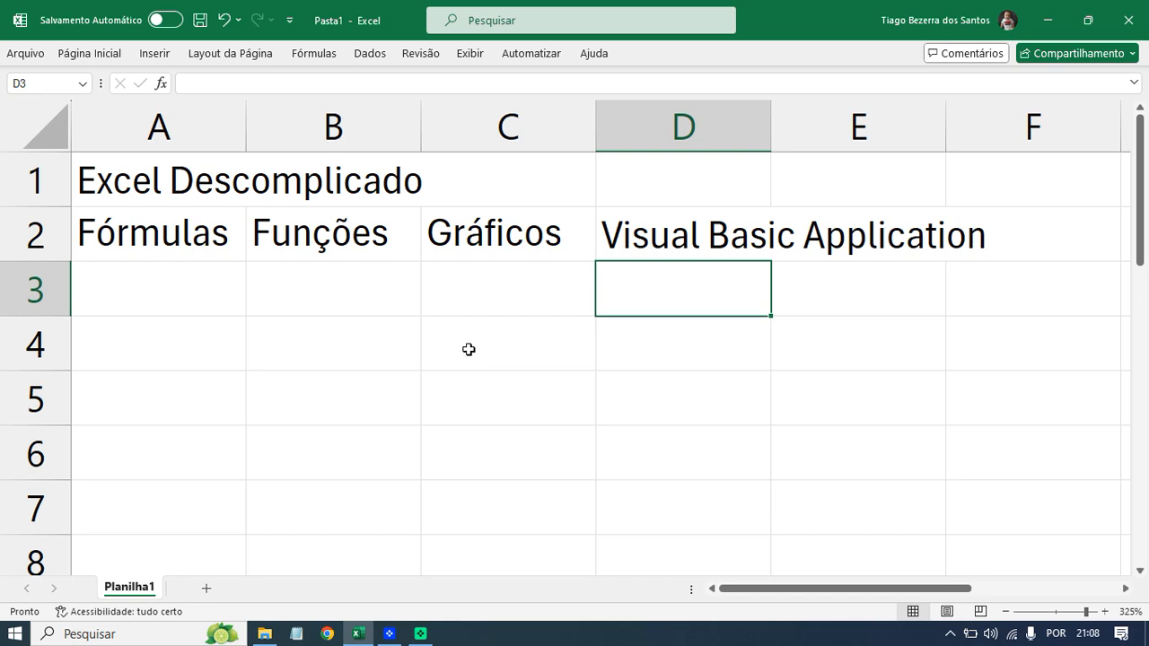
Widen column A slightly on its own.
scroll(418, 339, down, 3)
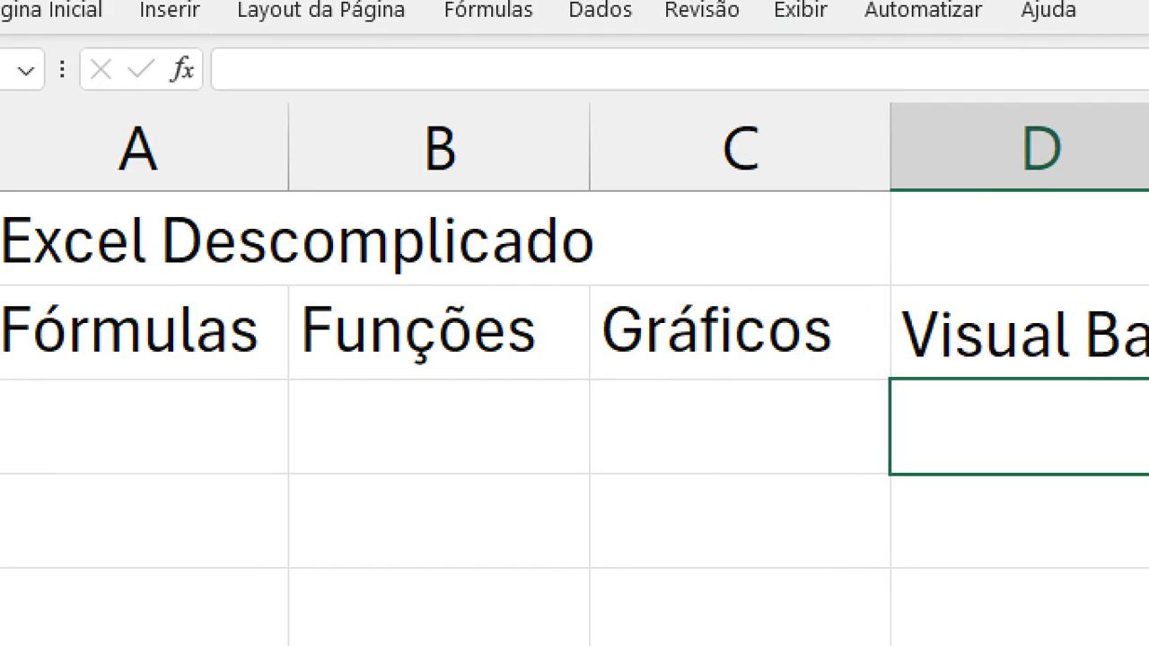
drag(289, 118, 288, 167)
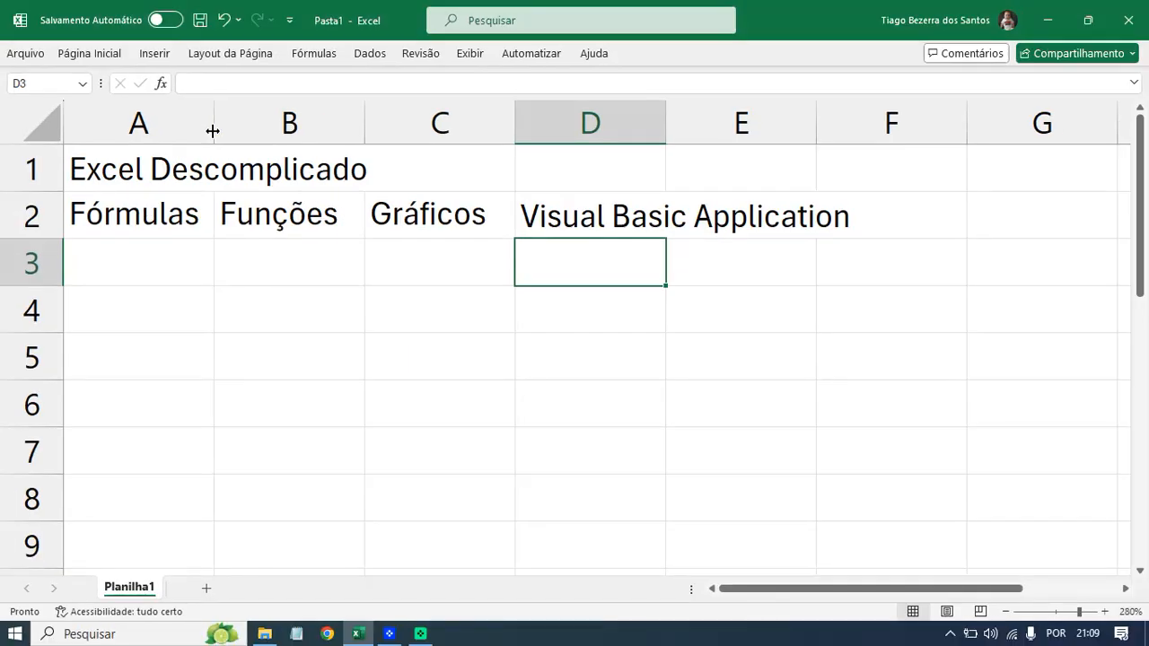
drag(291, 164, 323, 163)
mouse_move(230, 130)
mouse_down()
mouse_move(248, 127)
mouse_move(224, 126)
mouse_up()
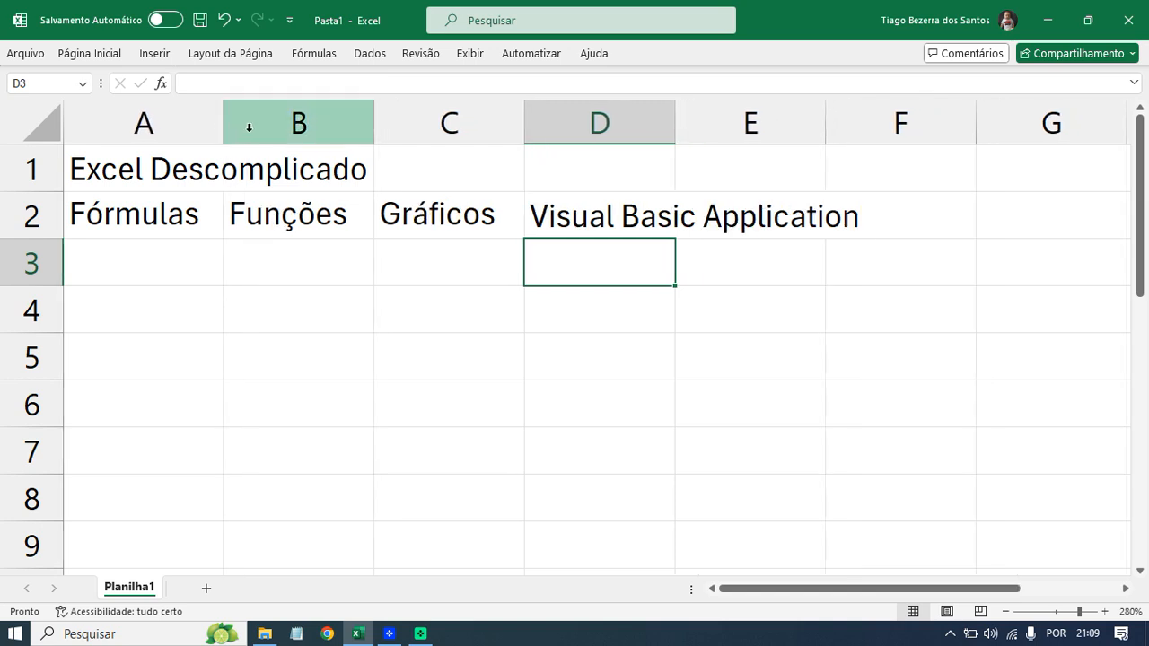
Widen columns A to C together to one equal width, roomier than their headings, and clear the column selection.
click(146, 117)
drag(146, 118, 449, 114)
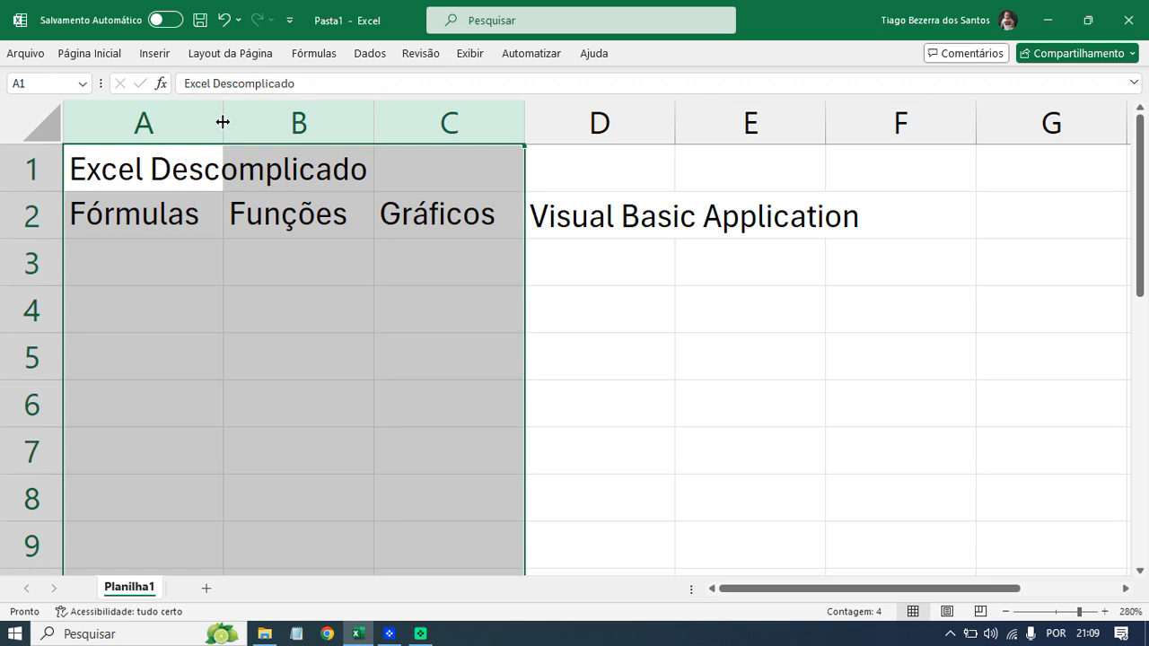
drag(222, 121, 255, 121)
mouse_move(256, 121)
mouse_down()
mouse_move(244, 126)
mouse_move(266, 128)
mouse_up()
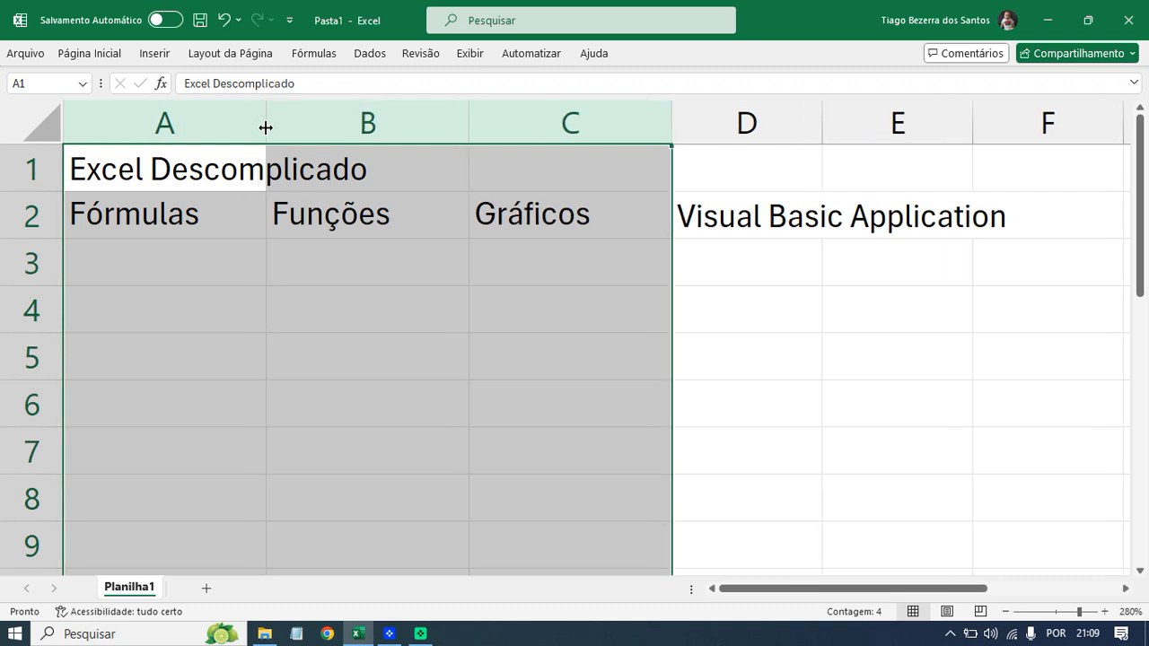
click(471, 283)
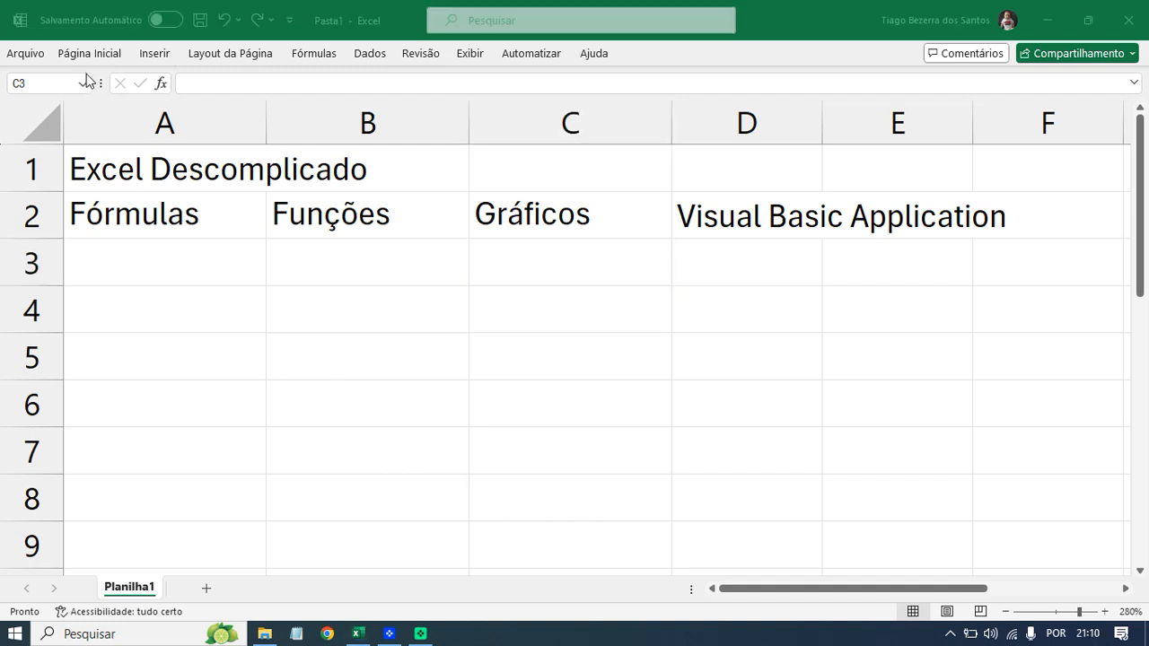
Bring up the cell formatting commands and examine the horizontal text alignment options.
click(100, 54)
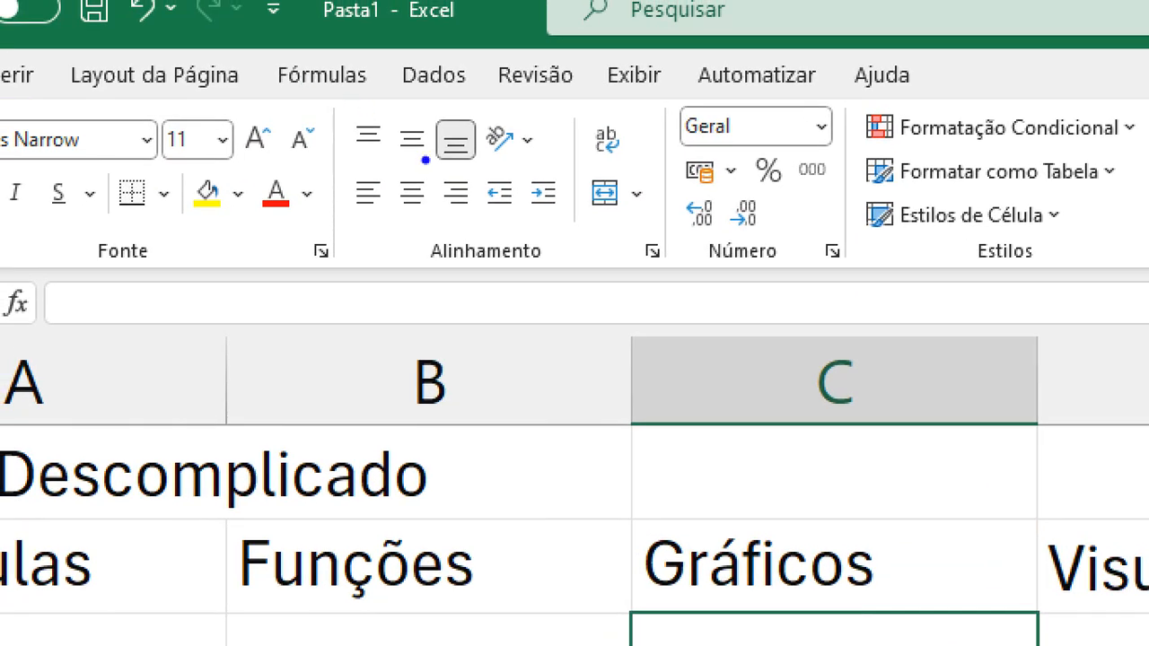
mouse_move(338, 95)
mouse_down()
mouse_move(339, 175)
mouse_move(364, 289)
mouse_move(590, 281)
mouse_move(669, 260)
mouse_move(633, 98)
mouse_move(453, 90)
mouse_move(343, 101)
mouse_up()
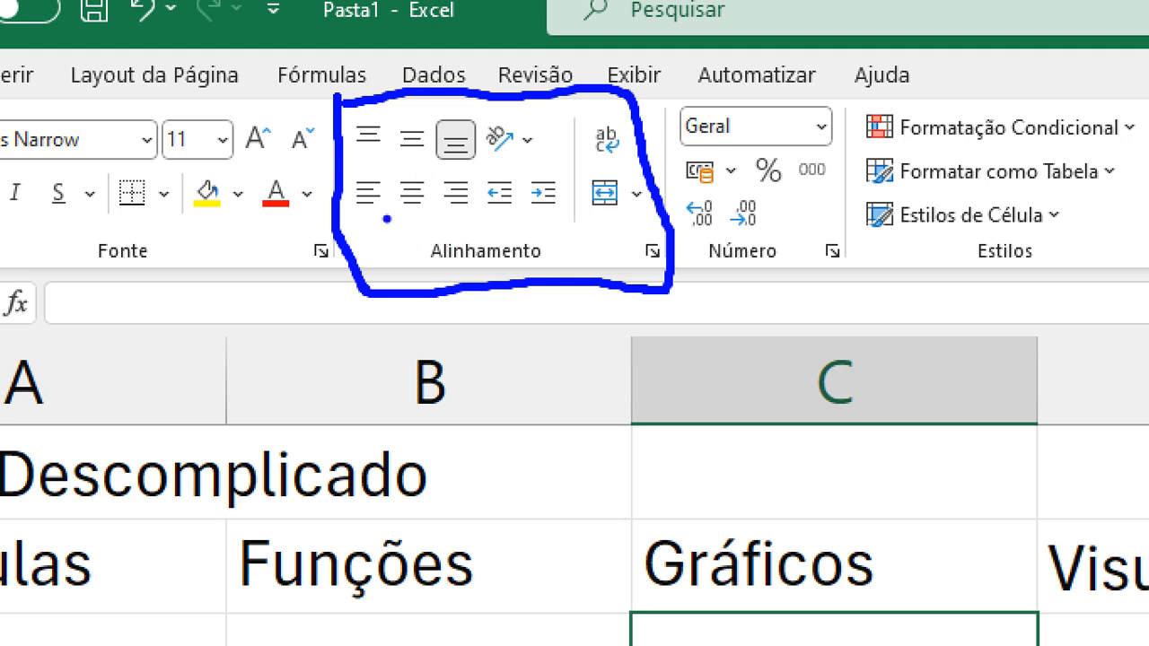
key(r)
drag(364, 212, 476, 208)
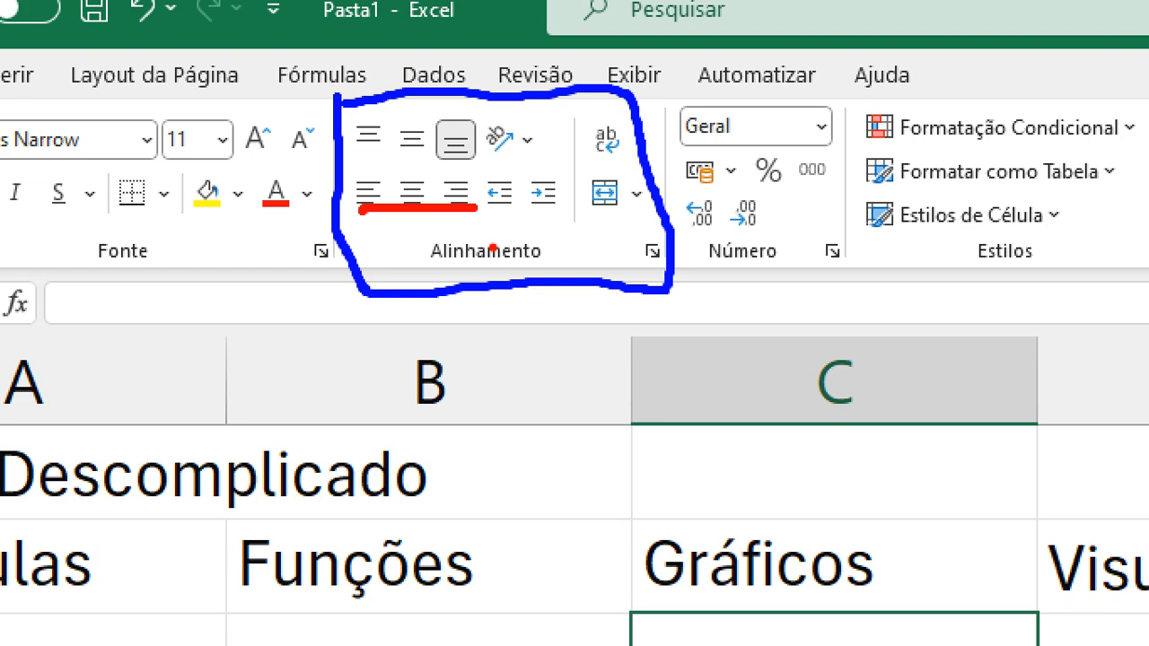
key(Escape)
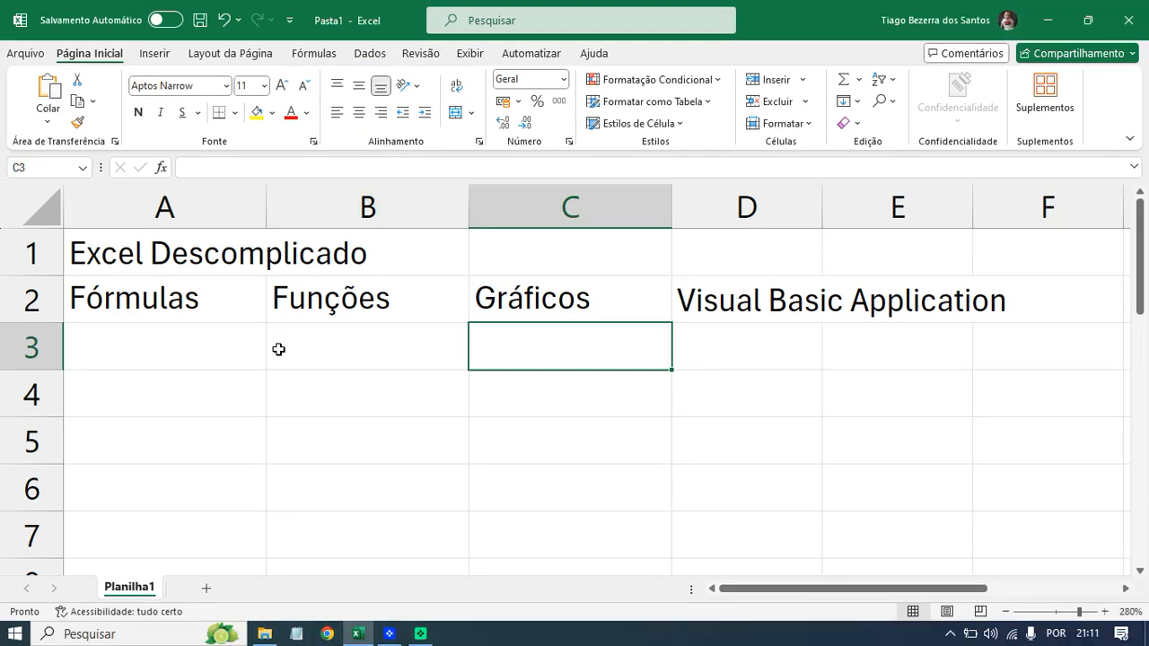
Apply centre, right and finally left alignment to the "Fórmulas" heading in cell A2.
click(191, 298)
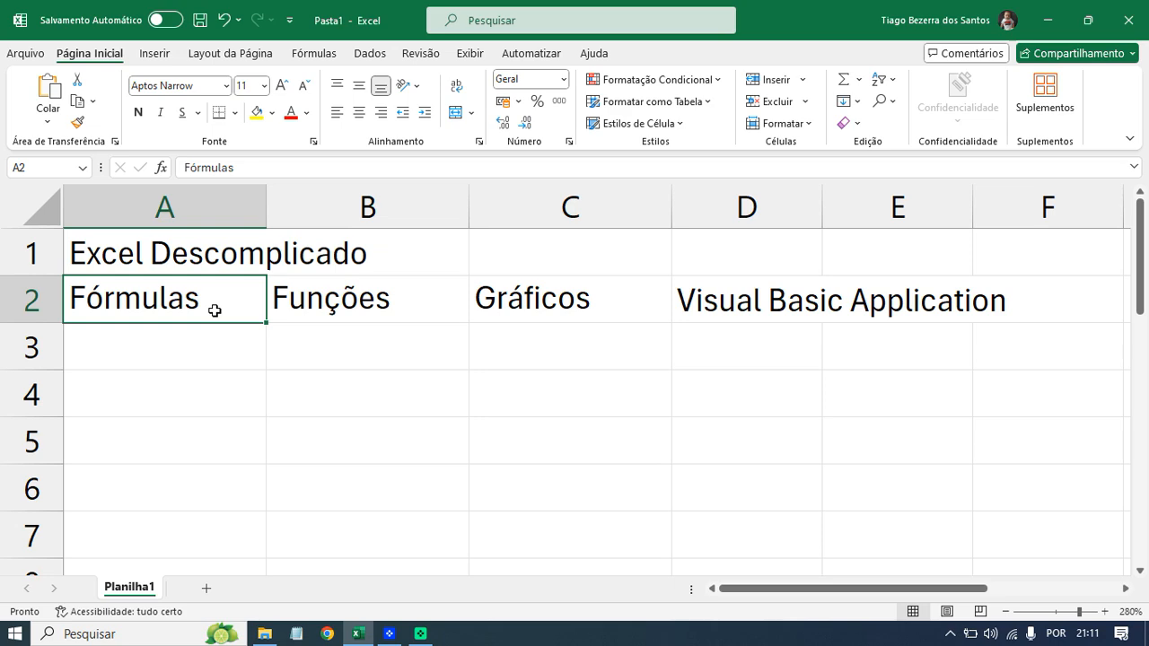
scroll(225, 330, up, 6)
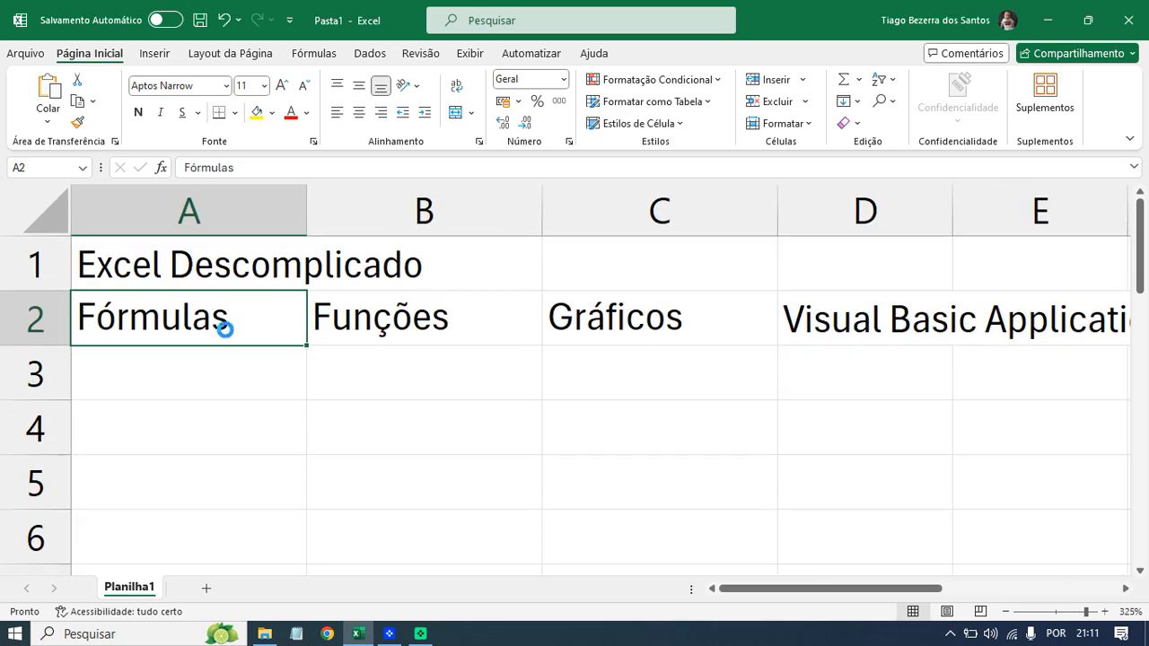
scroll(231, 334, up, 2)
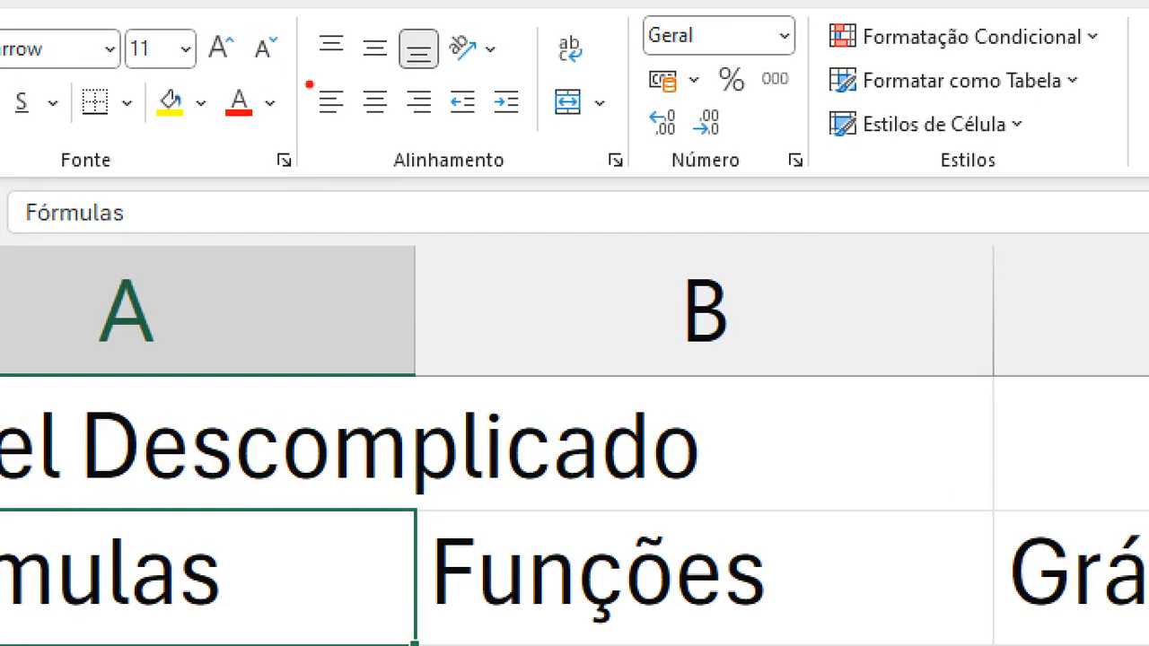
mouse_move(325, 102)
mouse_down()
mouse_move(325, 121)
mouse_move(368, 139)
mouse_move(447, 134)
mouse_move(440, 97)
mouse_move(404, 77)
mouse_move(307, 88)
mouse_move(330, 124)
mouse_move(298, 169)
mouse_move(310, 130)
mouse_move(391, 184)
mouse_move(377, 126)
mouse_move(431, 135)
mouse_up()
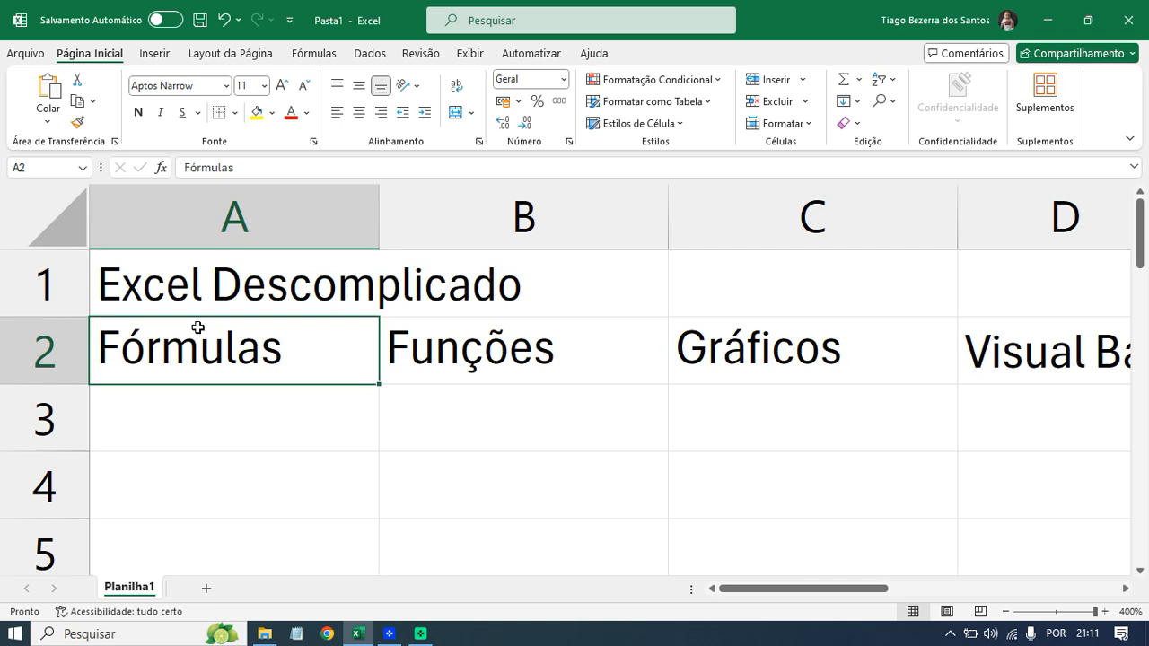
click(359, 116)
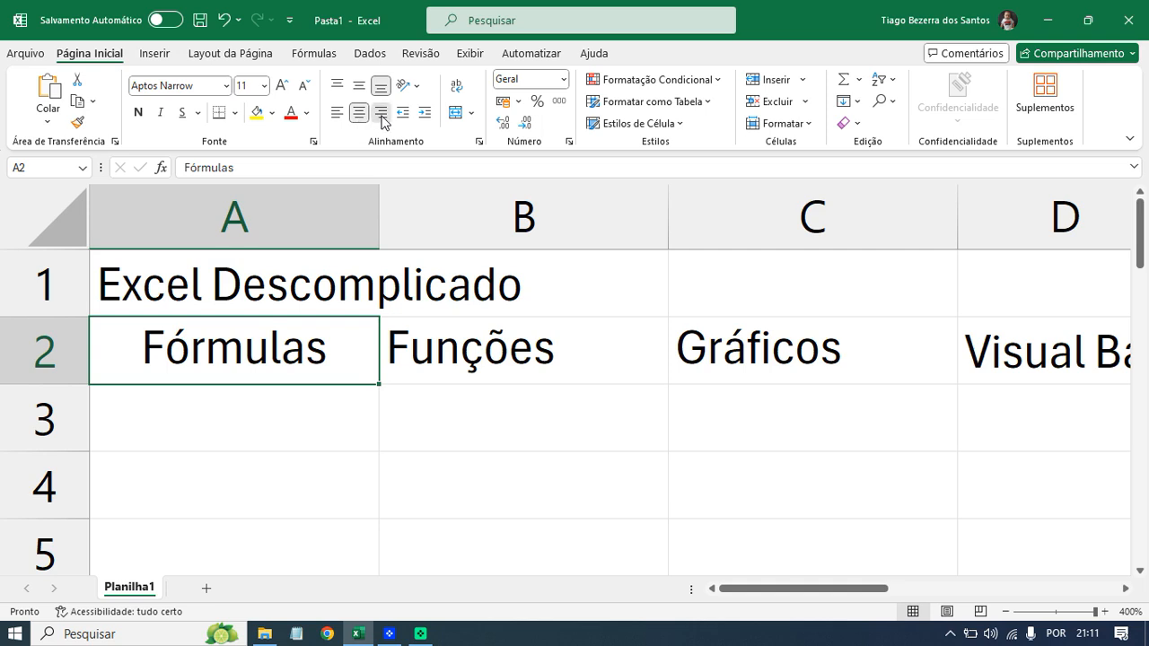
click(382, 114)
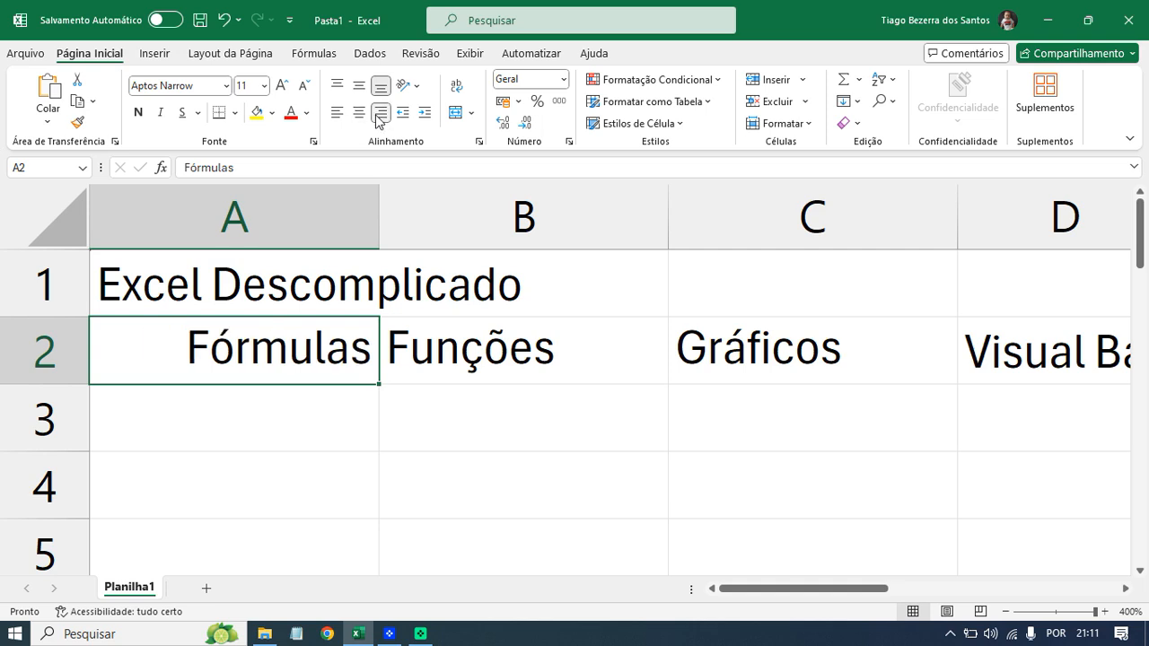
click(335, 116)
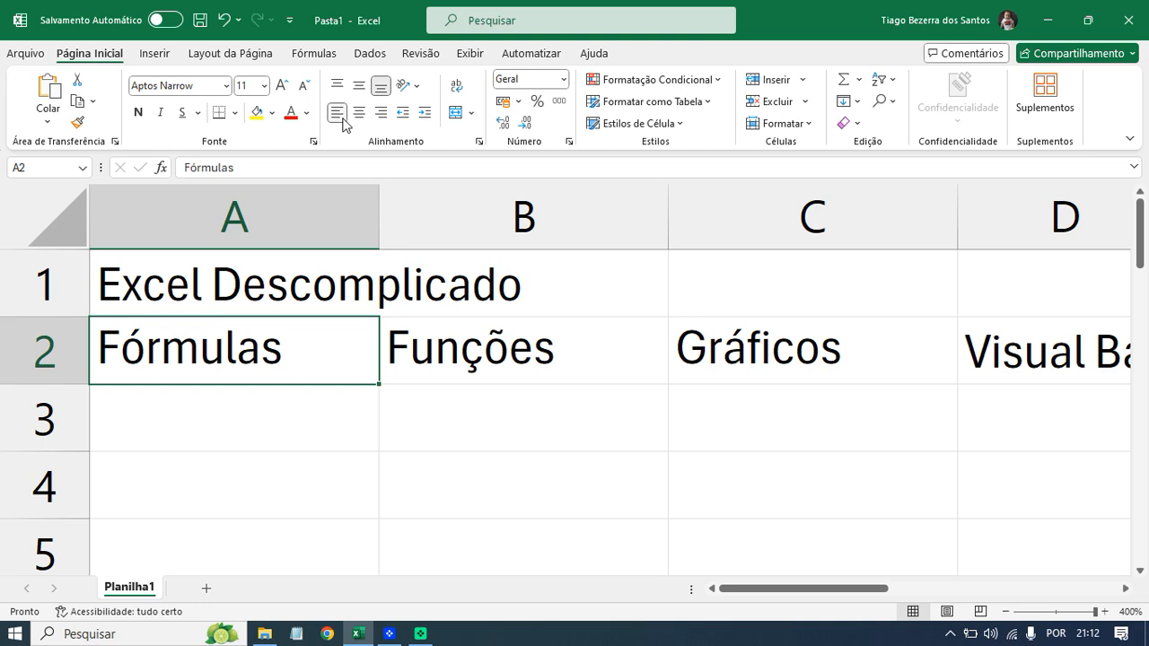
Centre the "Fórmulas" heading in A2, and try right and left alignment on headings B2:C2, finishing with centre alignment.
click(359, 115)
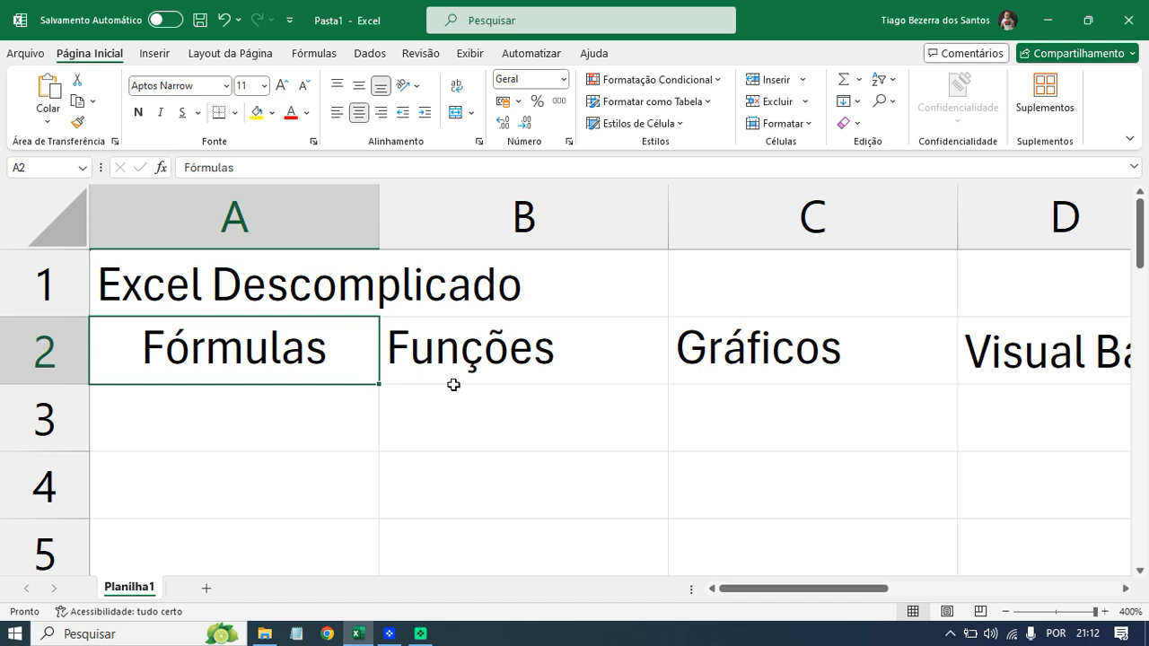
ctrl+scroll(457, 387, down, 4)
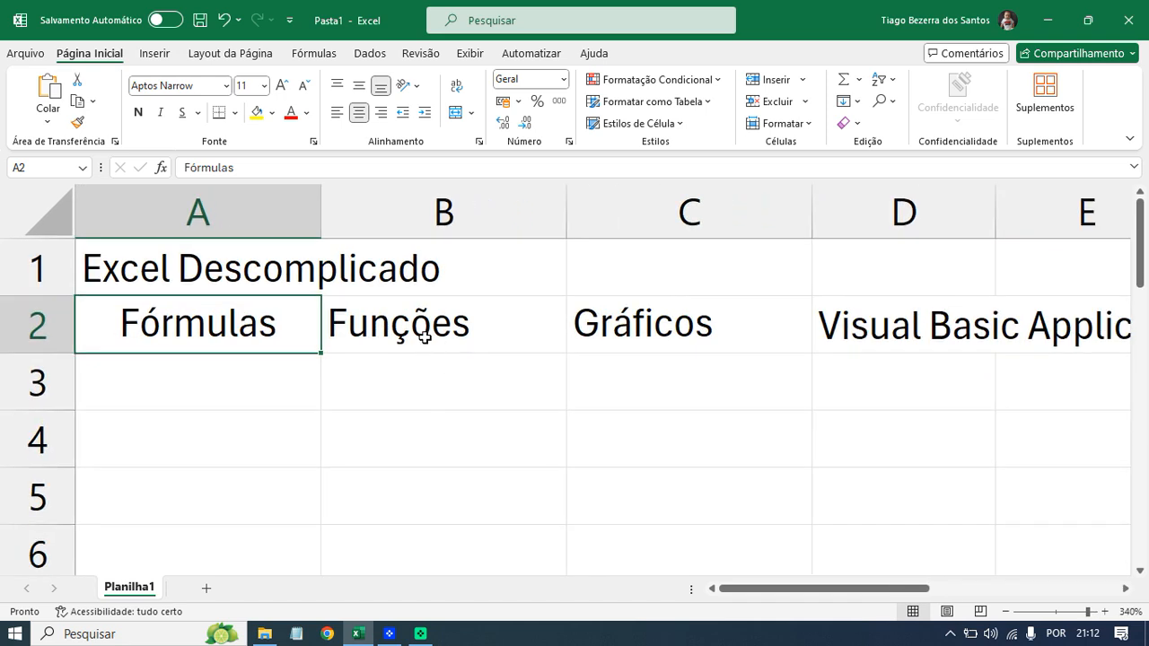
drag(399, 329, 638, 312)
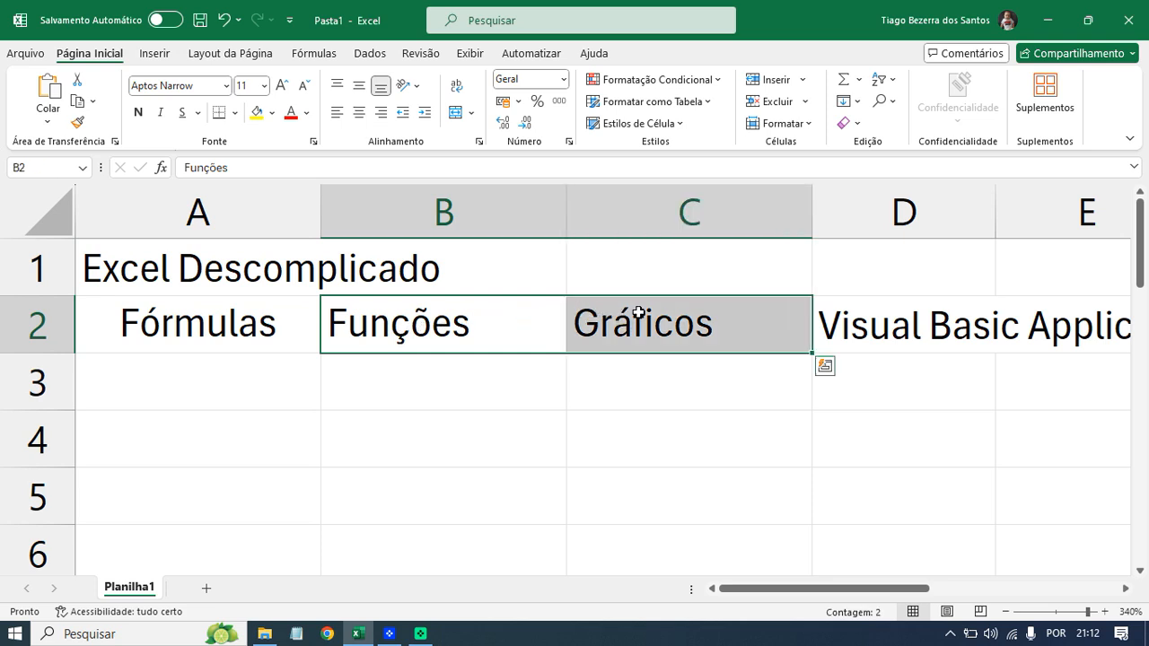
click(359, 117)
click(381, 114)
click(359, 113)
click(336, 112)
click(363, 119)
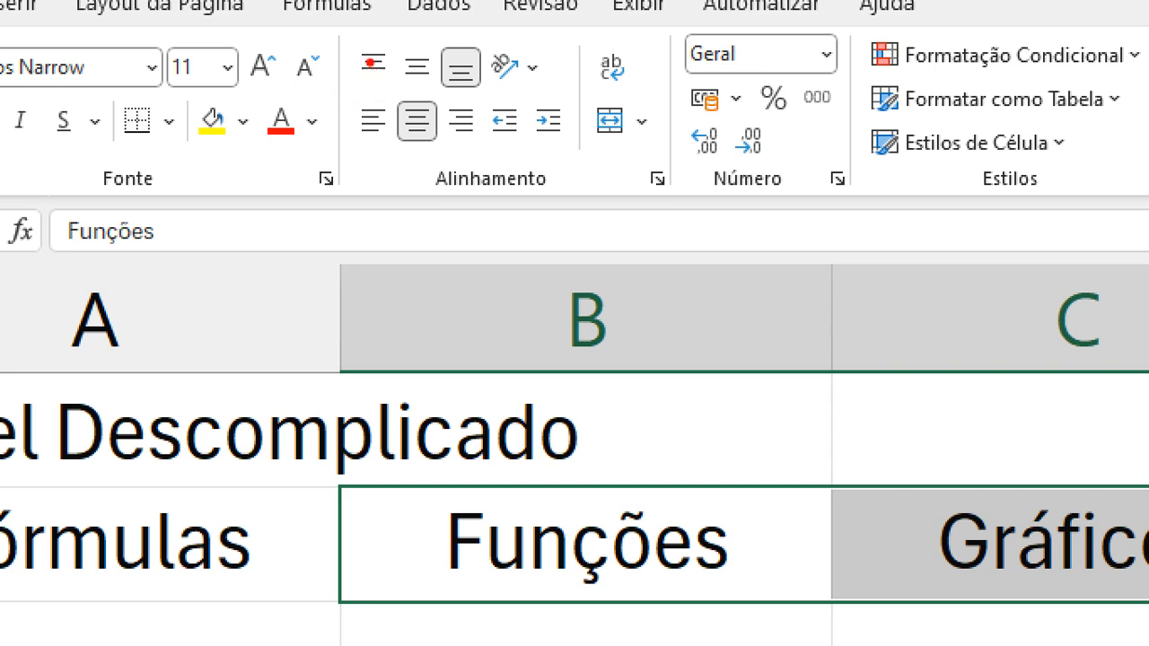
mouse_move(360, 50)
mouse_down()
mouse_move(348, 65)
mouse_move(382, 95)
mouse_move(472, 99)
mouse_move(485, 61)
mouse_move(357, 41)
mouse_up()
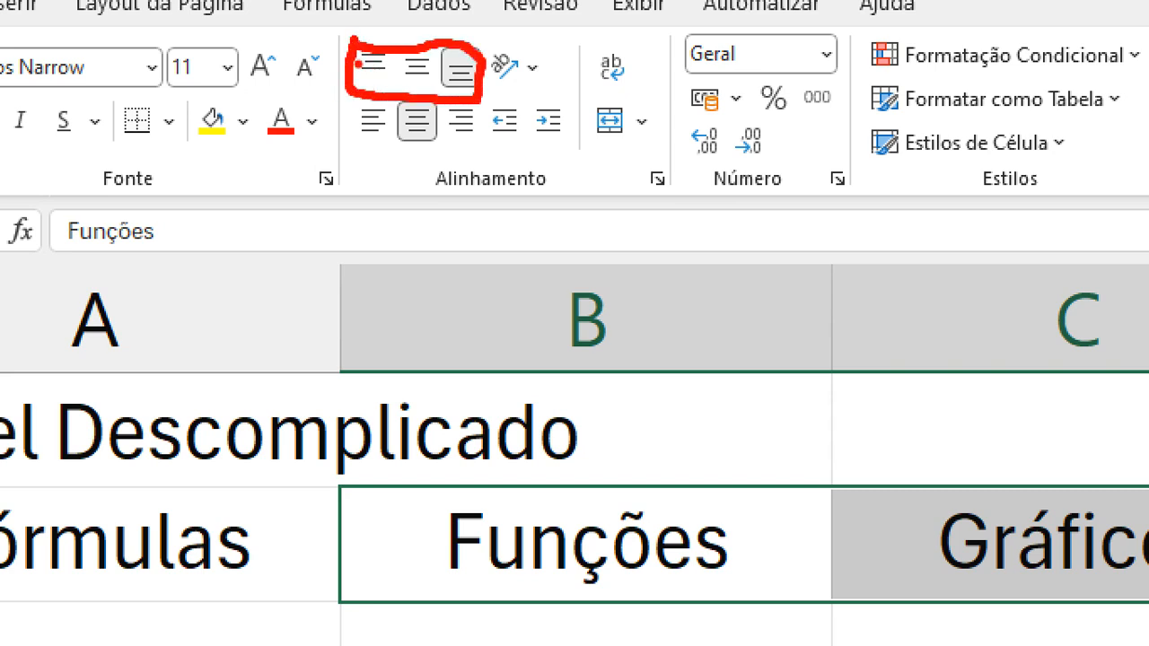
key(Escape)
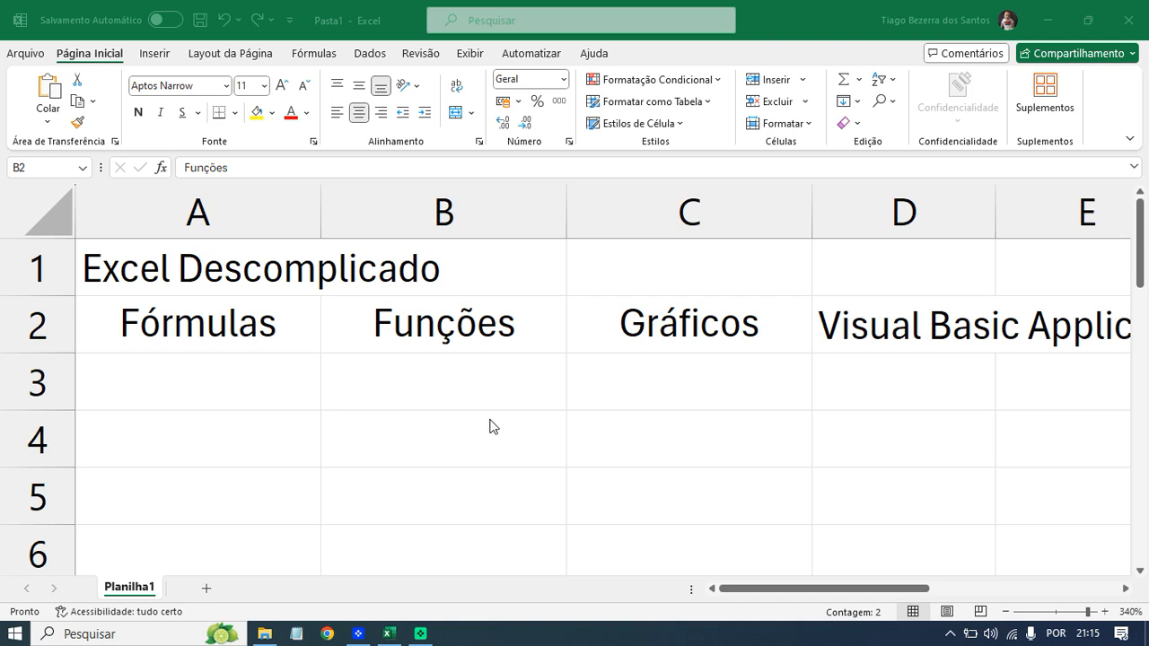
Make row 2 more than twice as tall and apply middle and finally top vertical alignment to headings B2:C2.
click(164, 342)
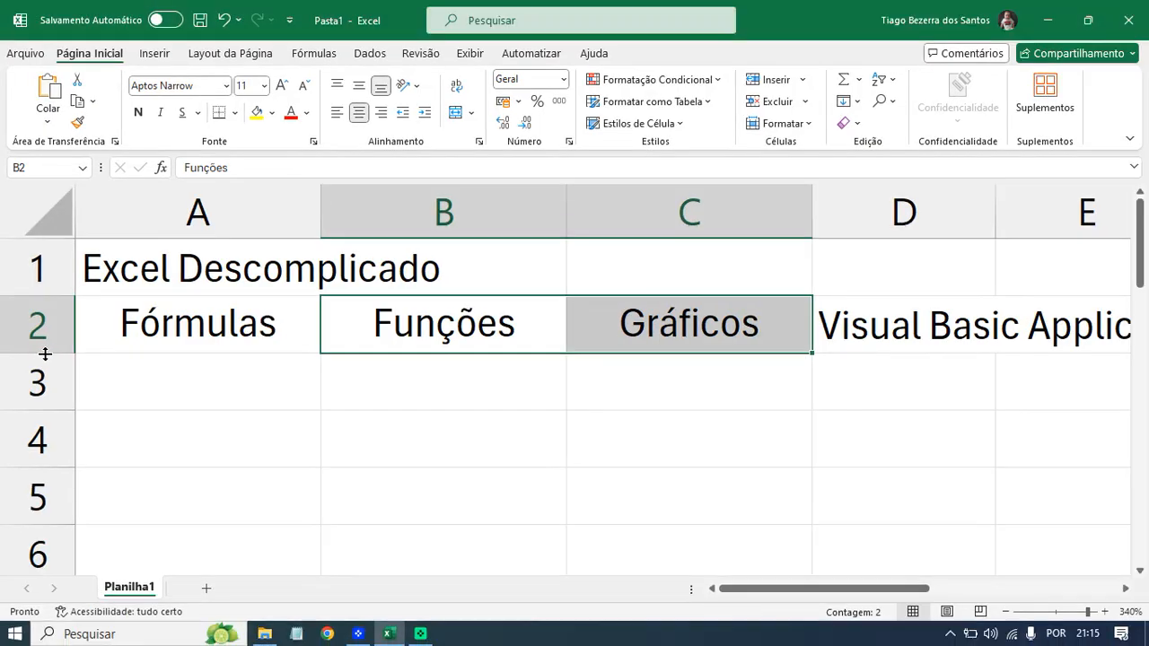
drag(81, 348, 52, 432)
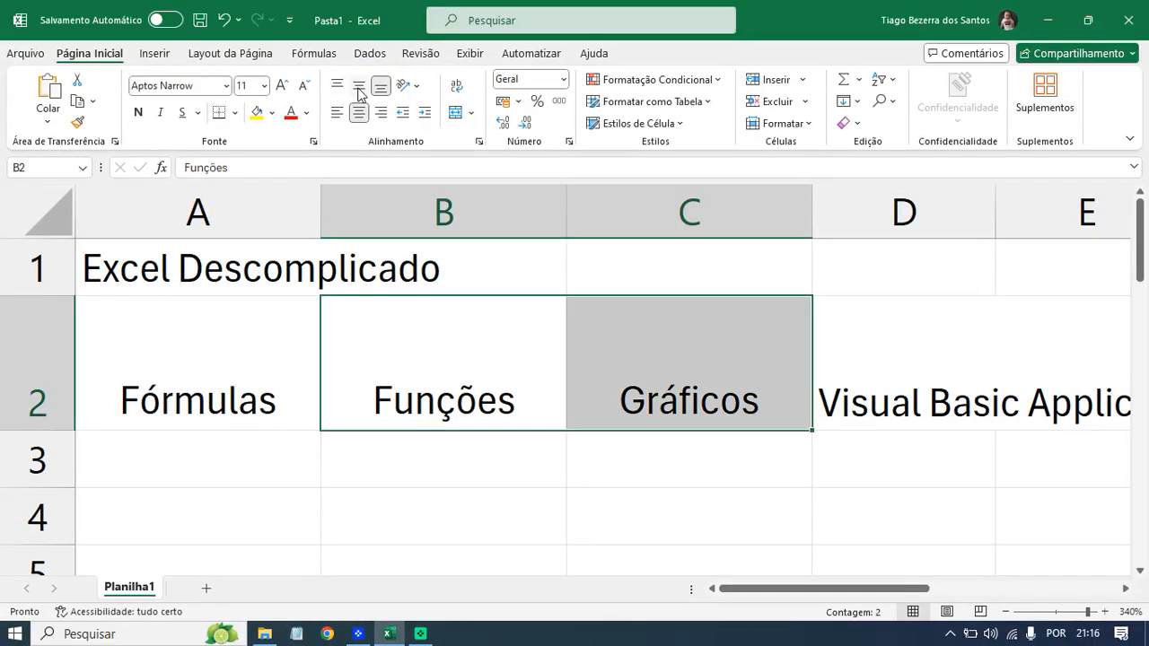
click(420, 82)
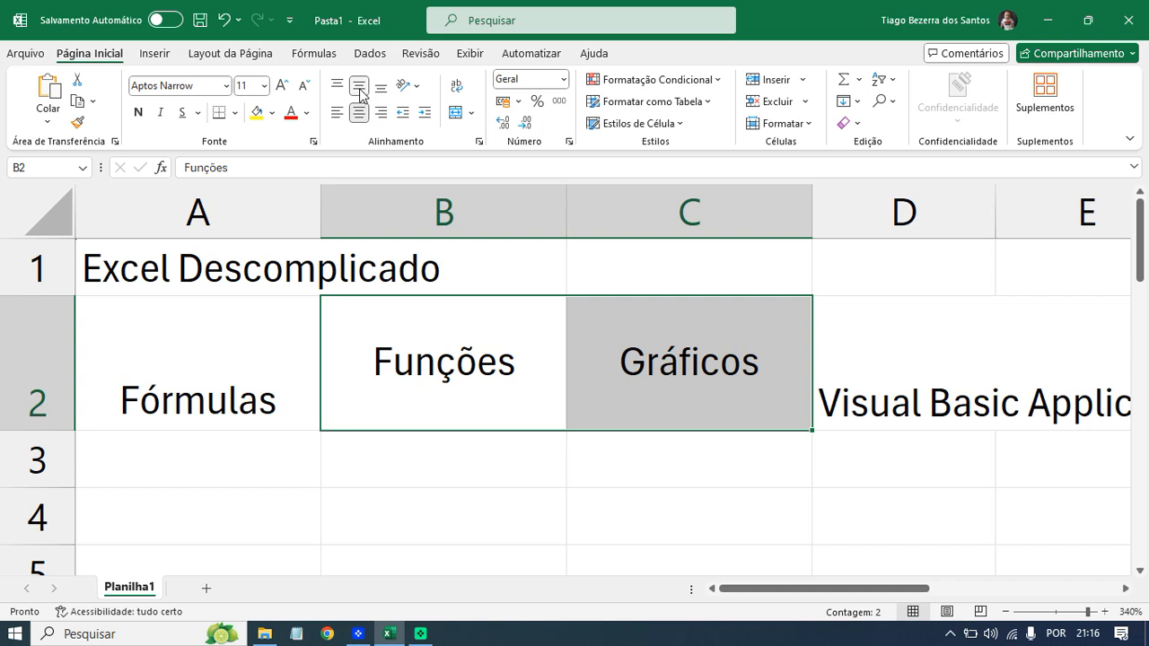
click(338, 90)
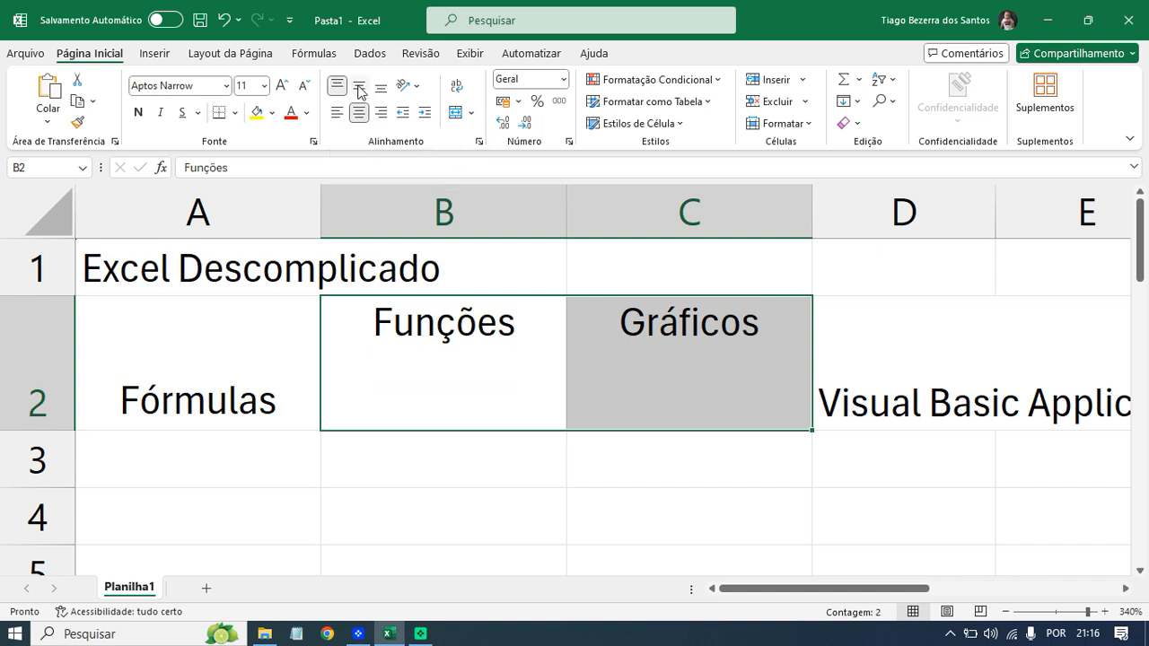
Set the vertical alignment of the "Gráficos" heading in C2 to middle.
click(429, 398)
click(649, 359)
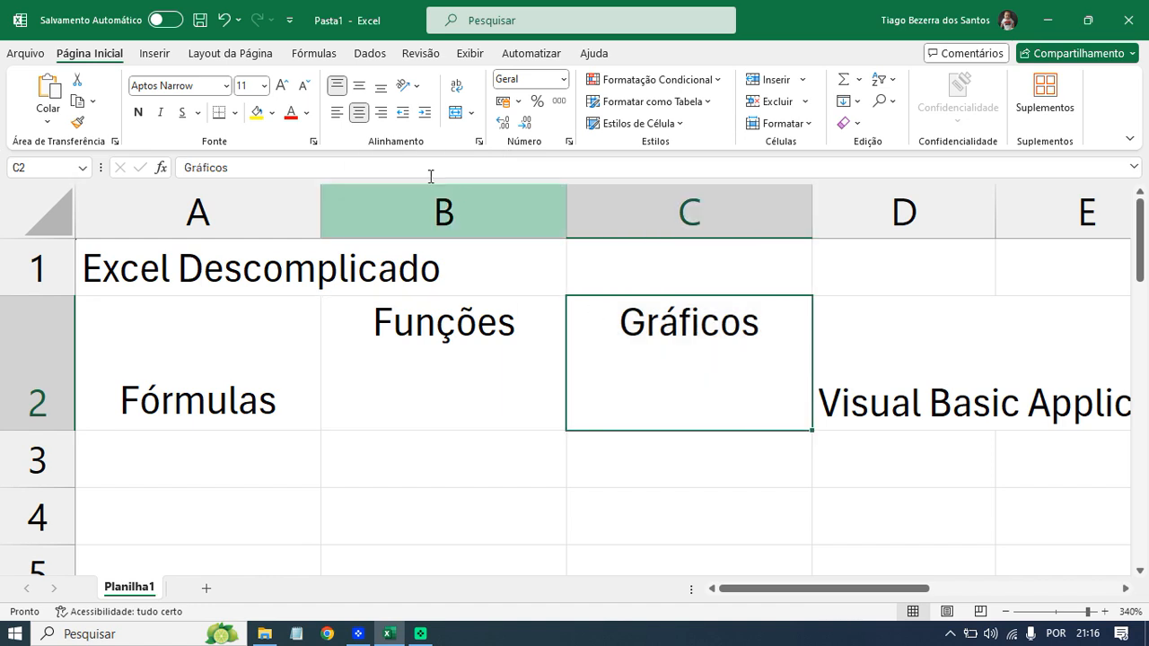
click(358, 86)
Compare the vertical alignment settings of cells A2, B2 and C2, and middle-align the "Funções" heading in B2.
click(367, 354)
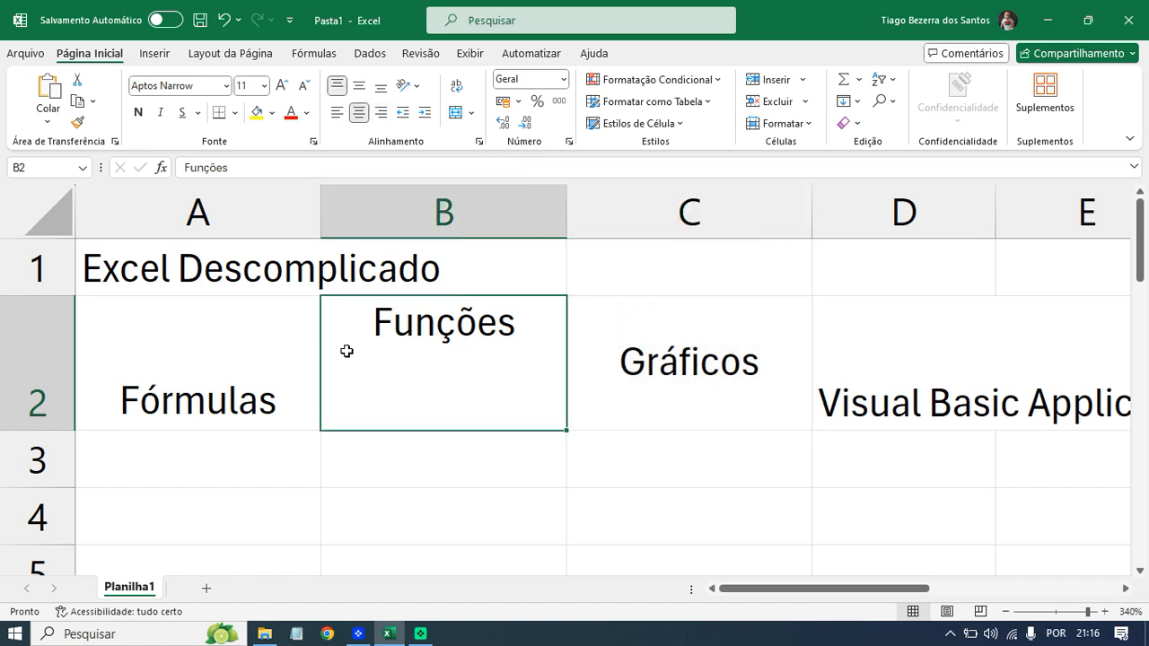
click(288, 341)
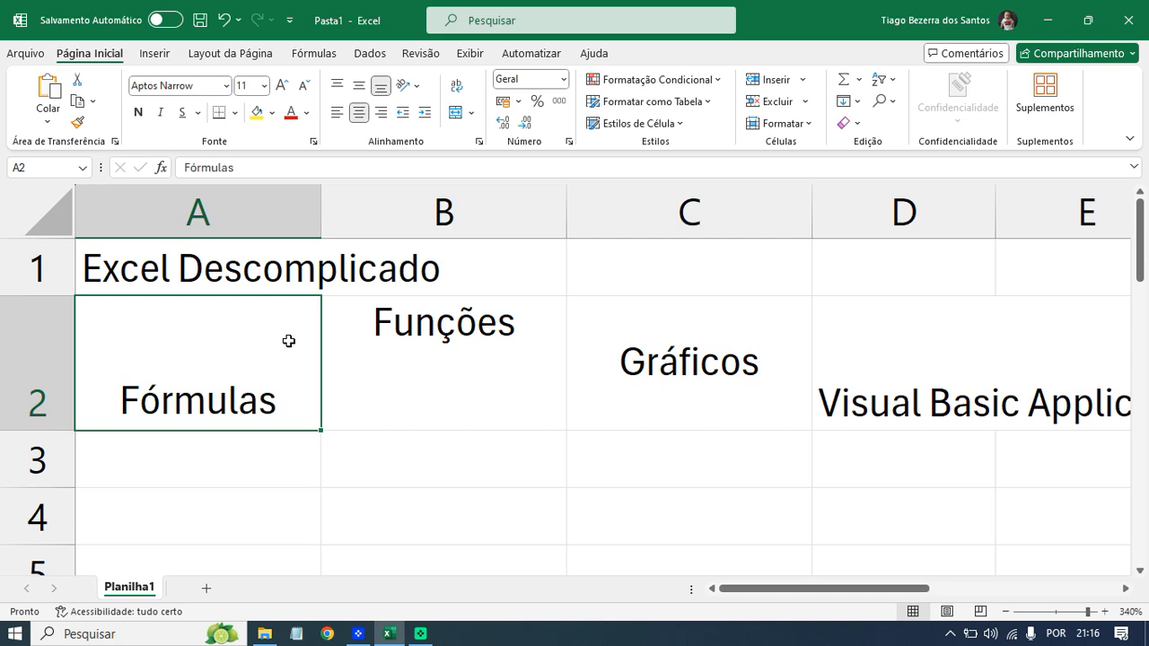
click(418, 325)
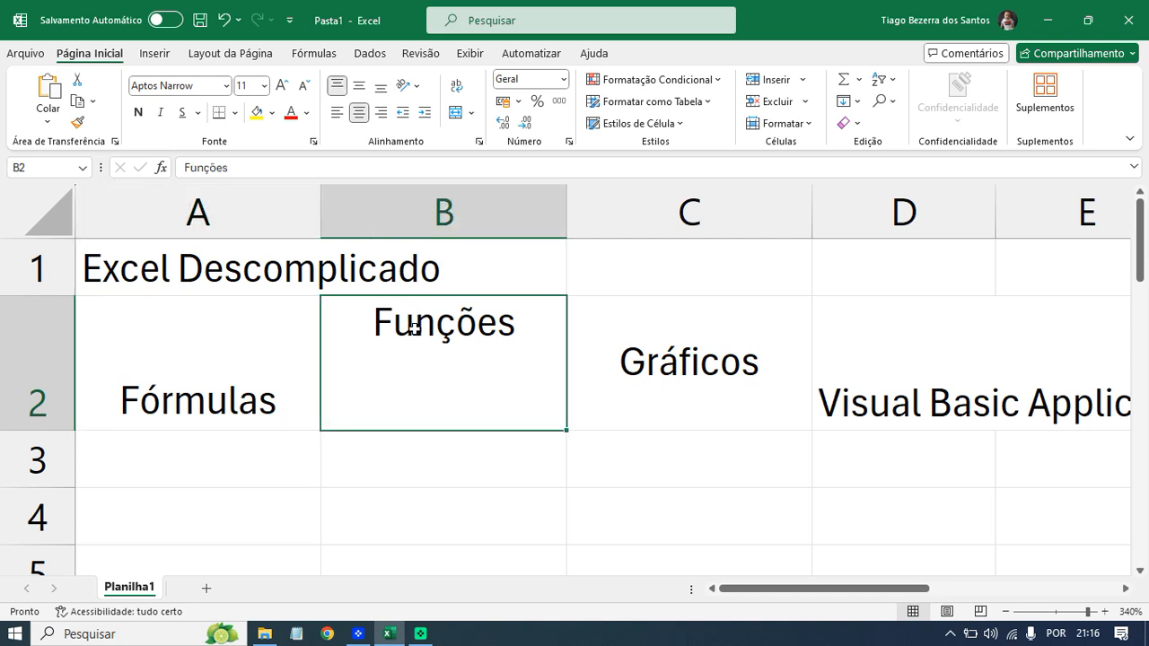
click(641, 361)
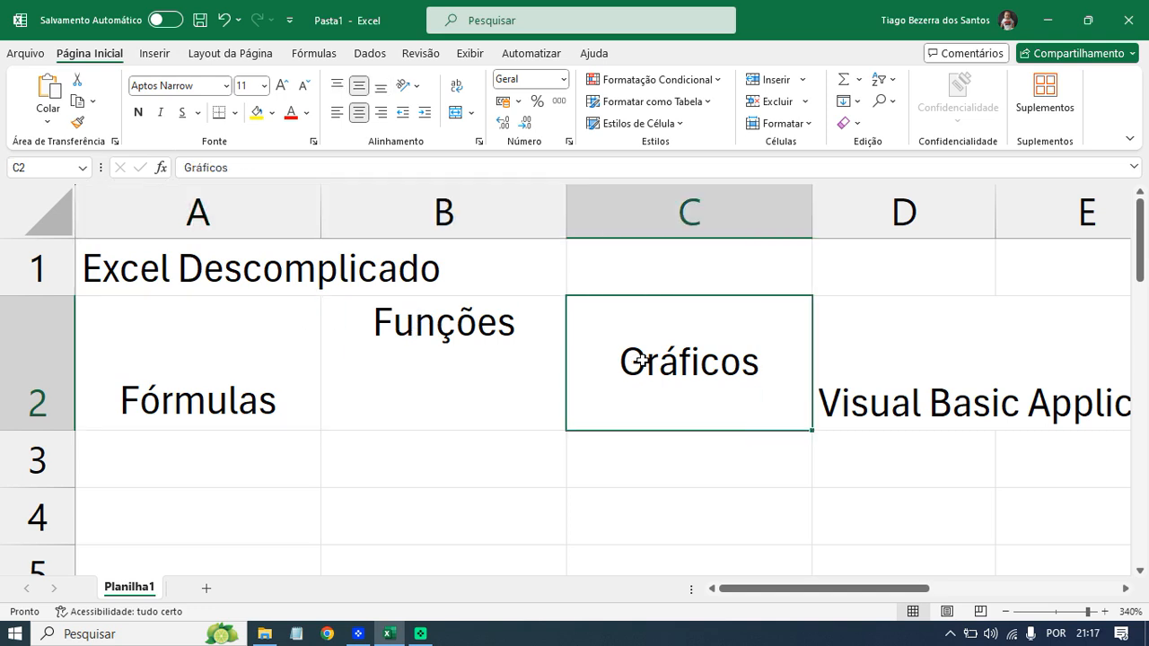
click(428, 369)
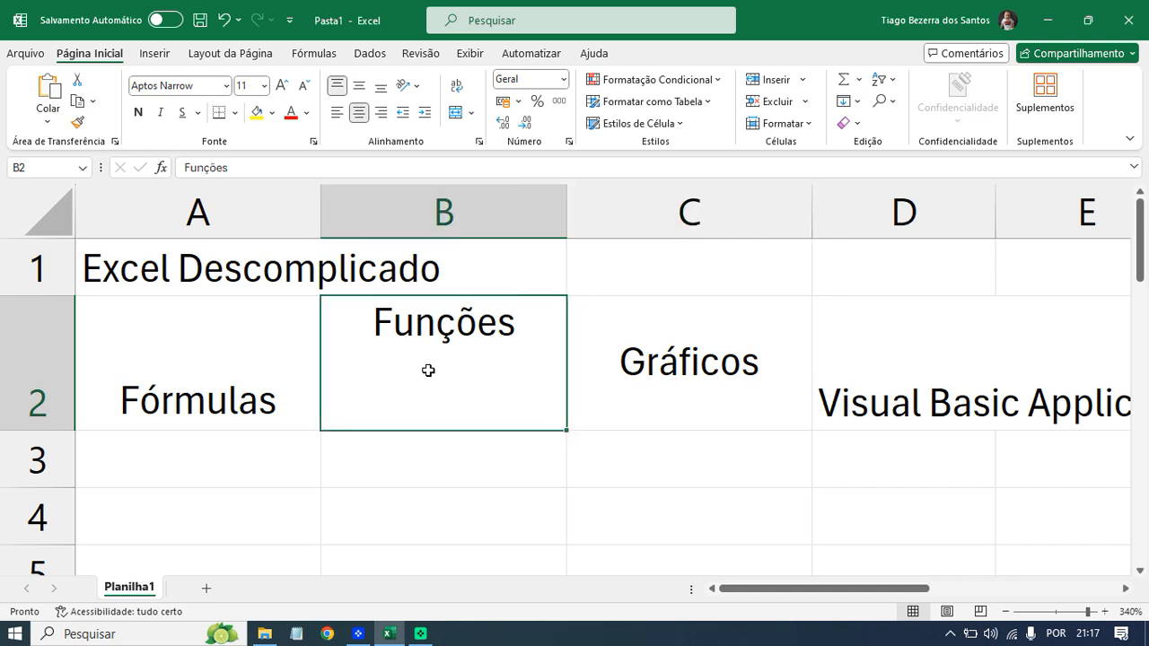
click(362, 87)
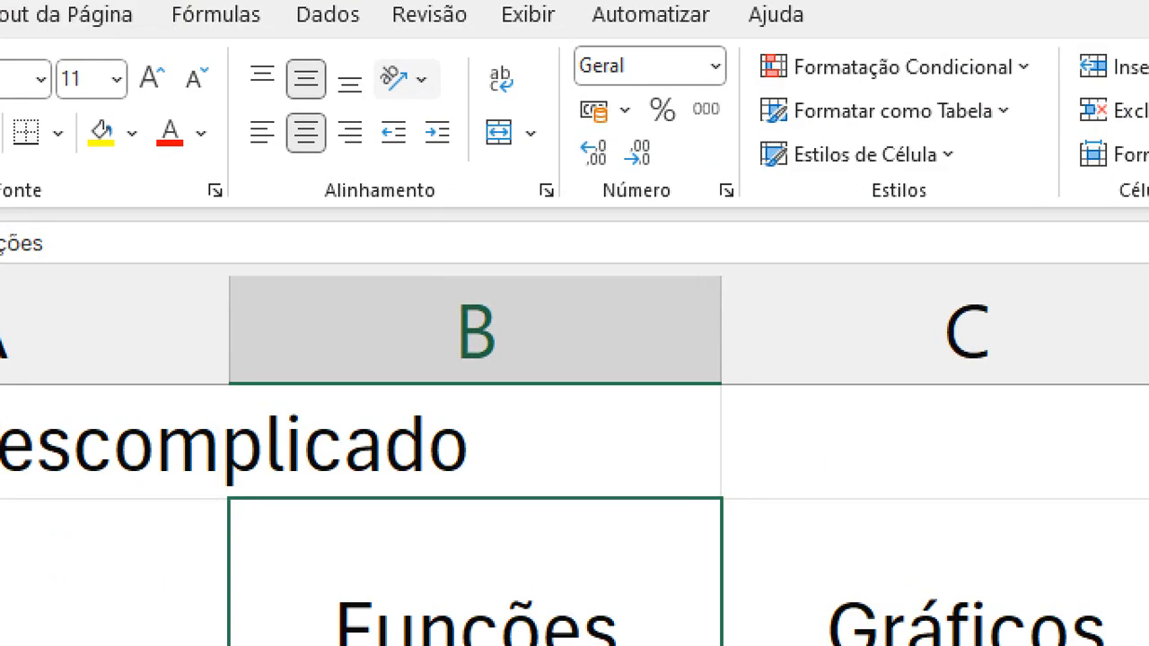
Tilt the "Funções" heading in B2 counterclockwise and change the tilt to clockwise.
mouse_move(373, 51)
mouse_down()
mouse_move(361, 97)
mouse_move(442, 115)
mouse_move(420, 50)
mouse_move(380, 50)
mouse_up()
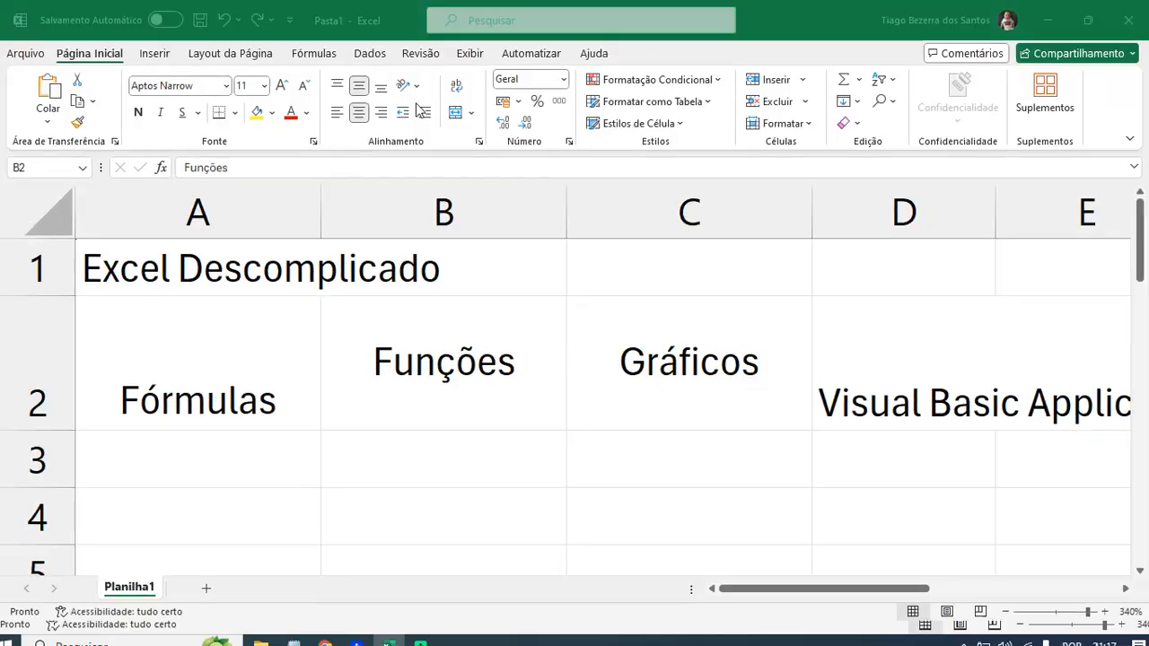
click(421, 79)
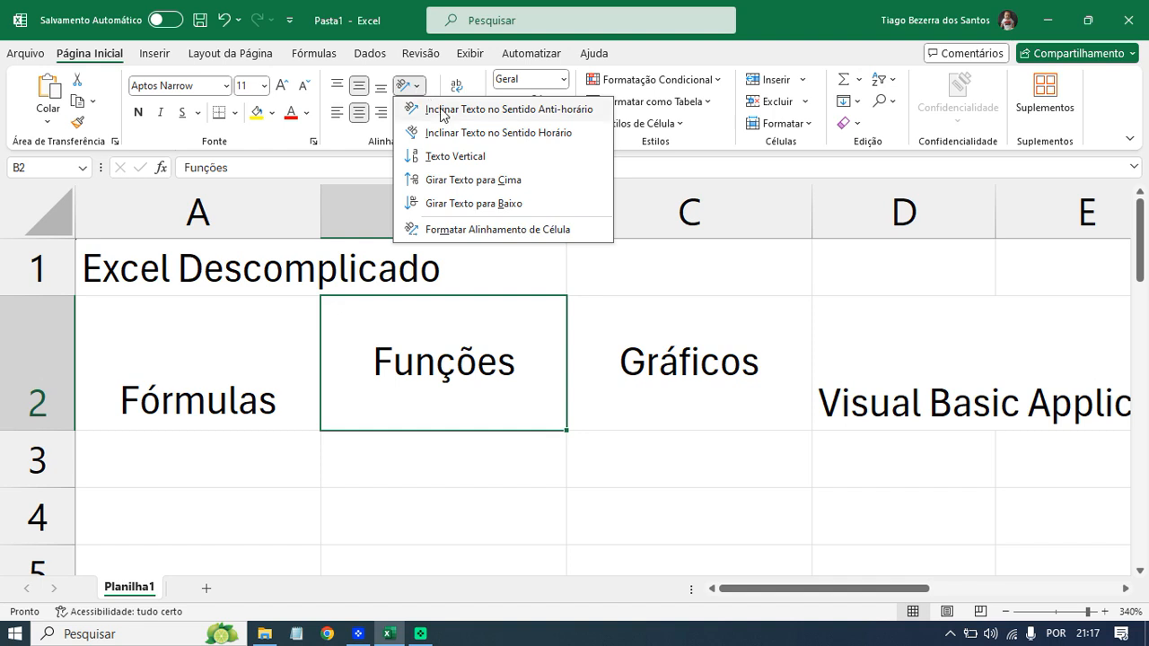
click(512, 109)
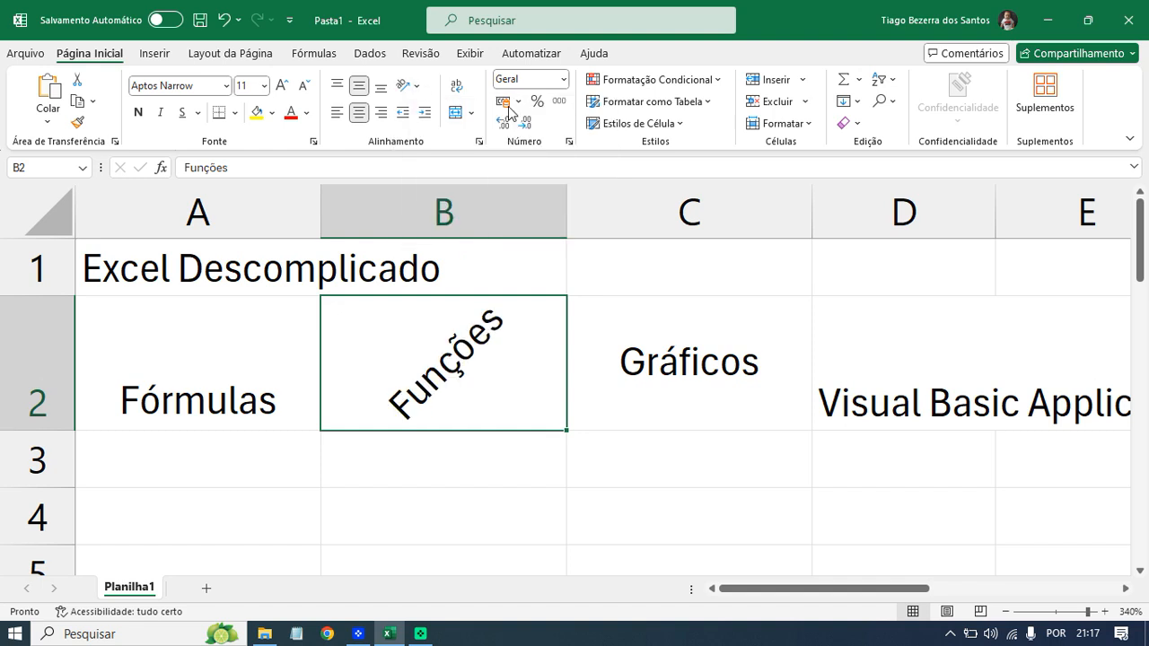
click(415, 87)
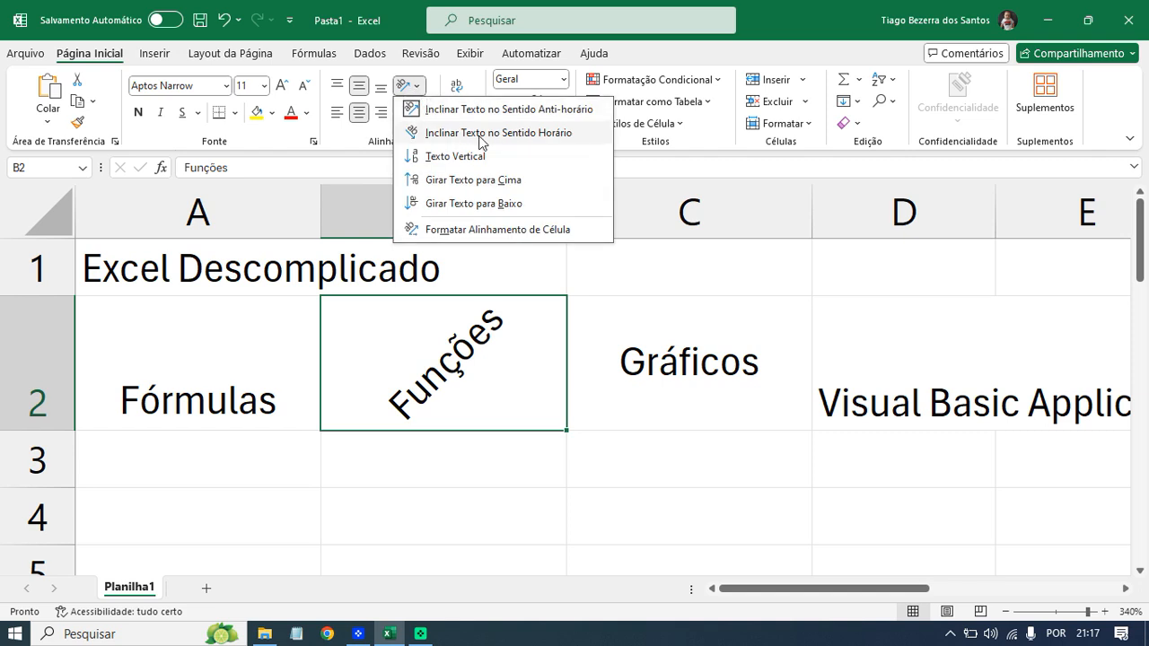
click(480, 134)
Set "Funções" in B2 to vertical text, heighten row 2 until the whole word fits, and shrink the row again.
click(412, 88)
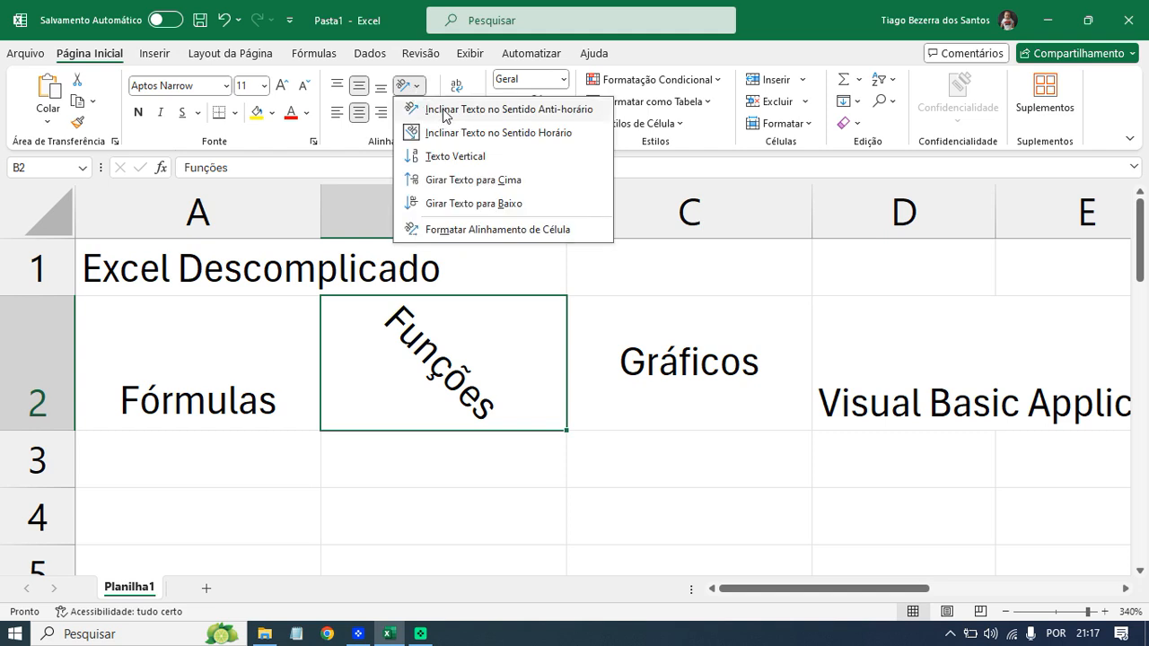
click(464, 158)
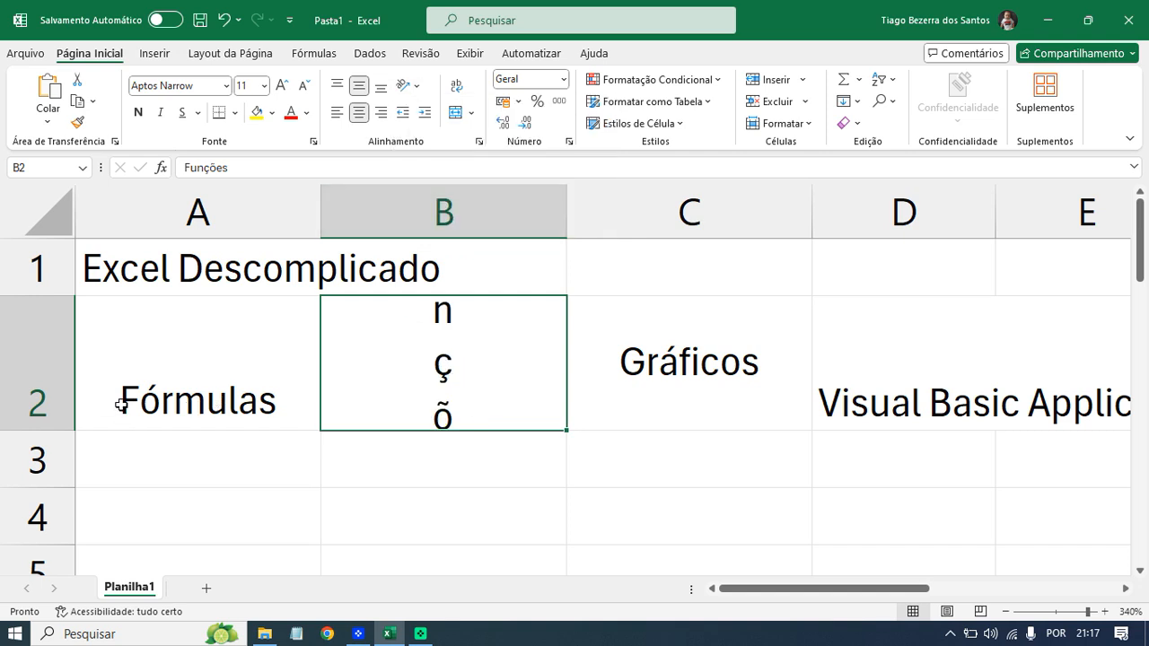
ctrl+scroll(118, 406, down, 3)
drag(44, 395, 43, 531)
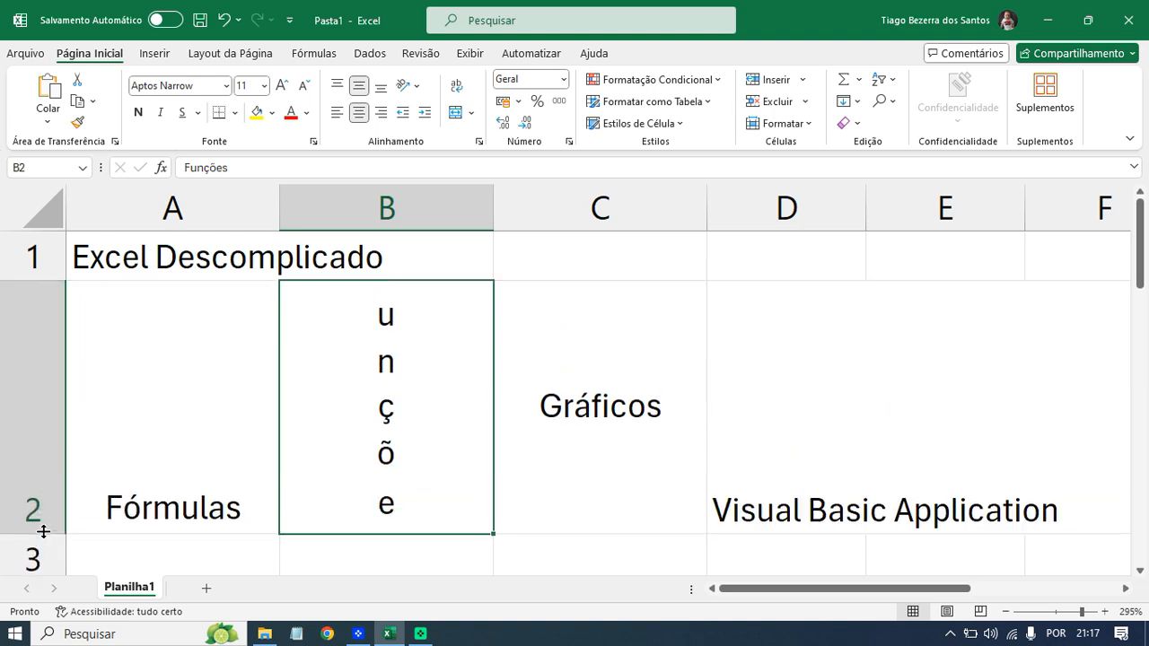
scroll(62, 449, down, 2)
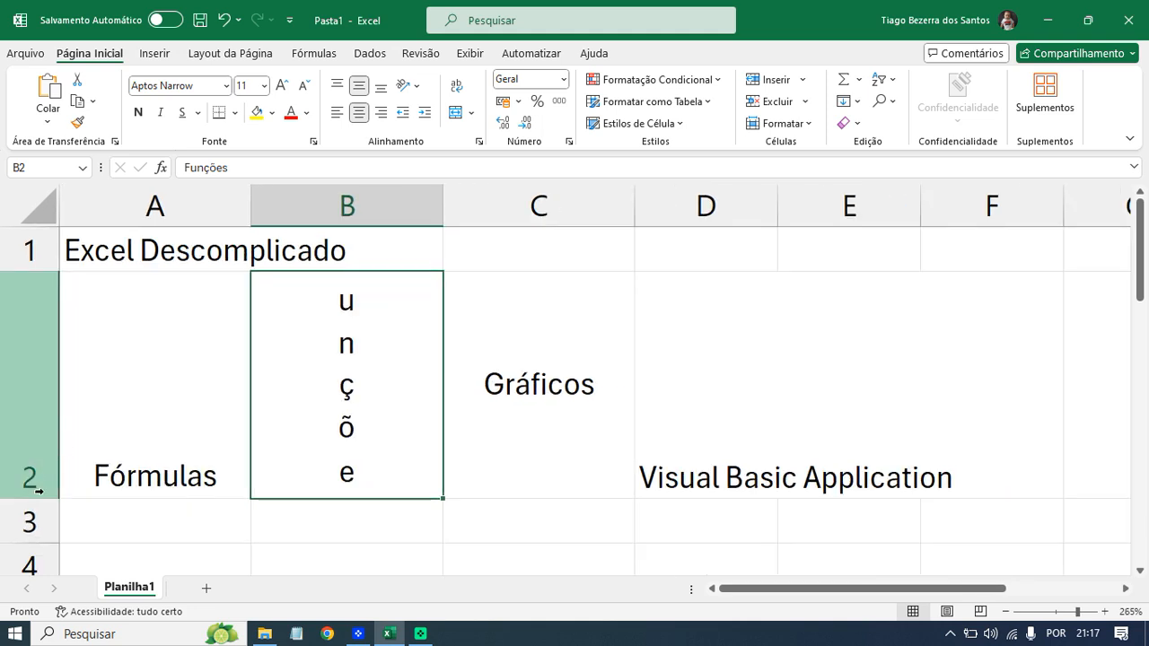
drag(34, 498, 57, 566)
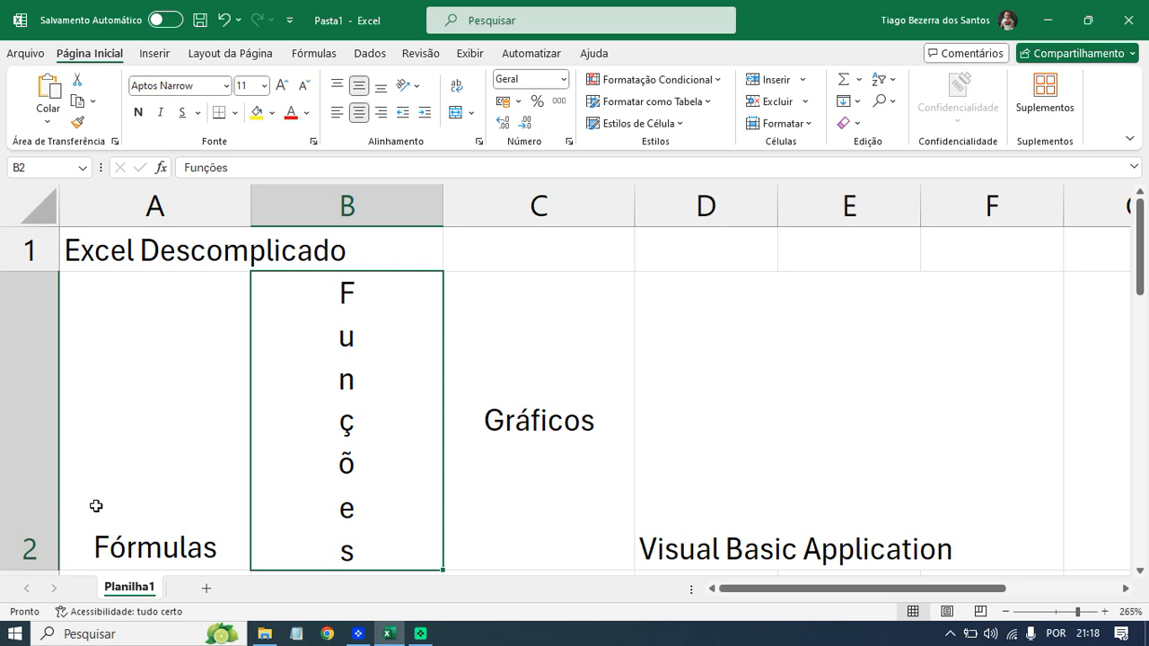
drag(47, 568, 47, 397)
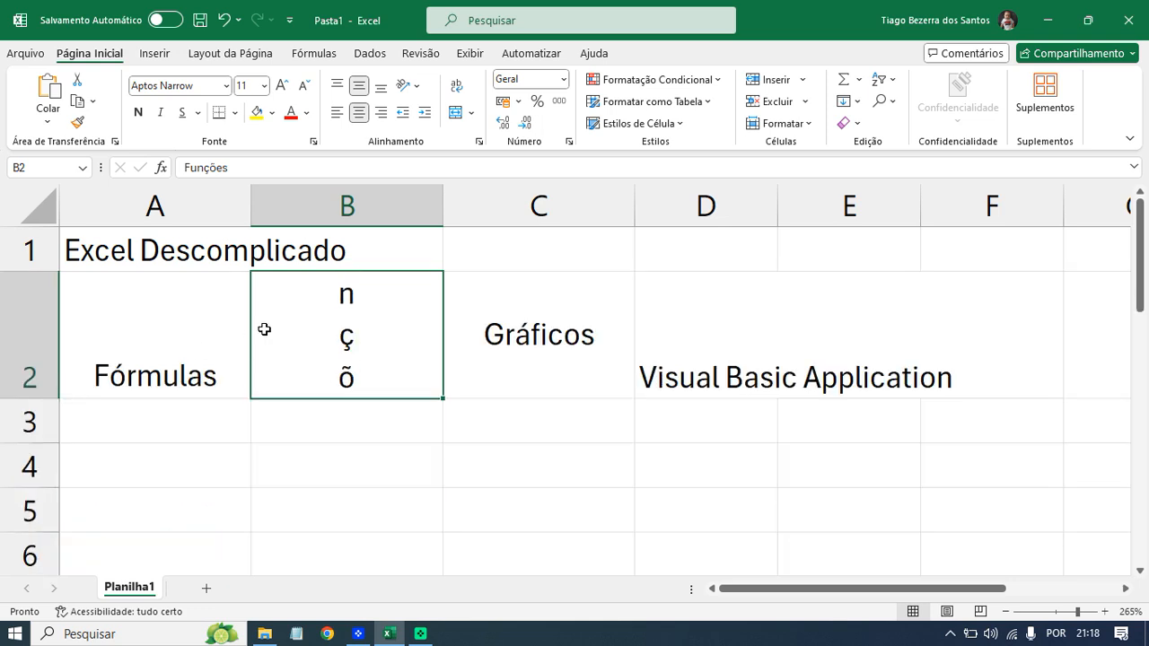
Rotate the "Funções" heading in B2 upwards and change it to rotate downwards.
click(405, 86)
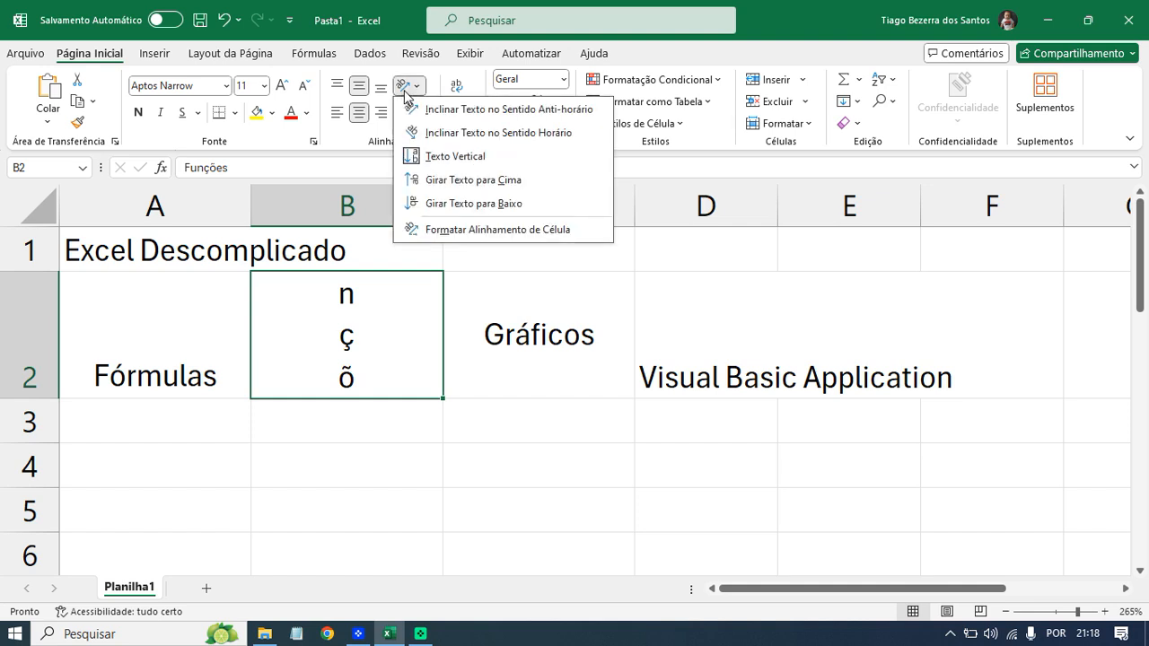
click(469, 182)
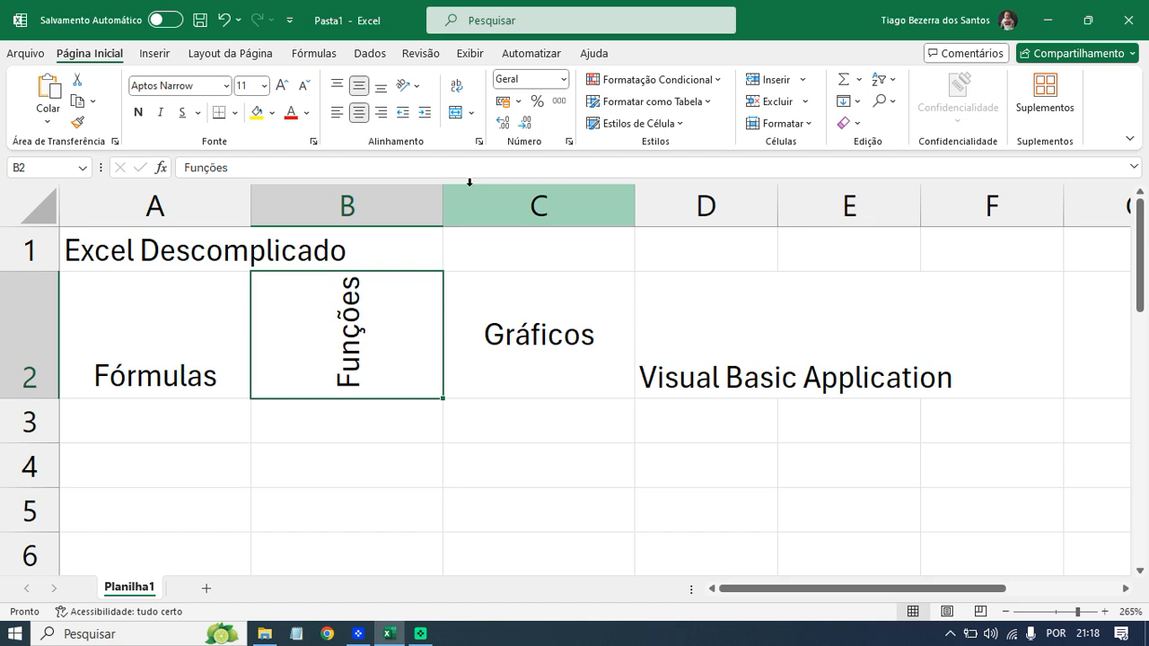
click(405, 86)
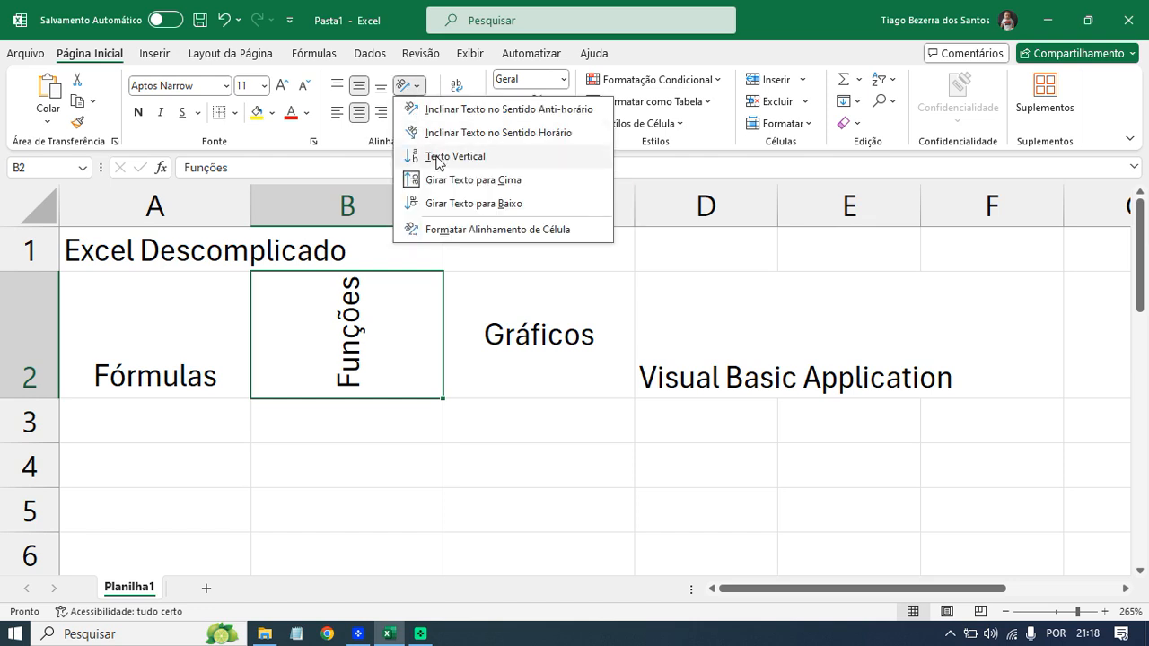
click(460, 203)
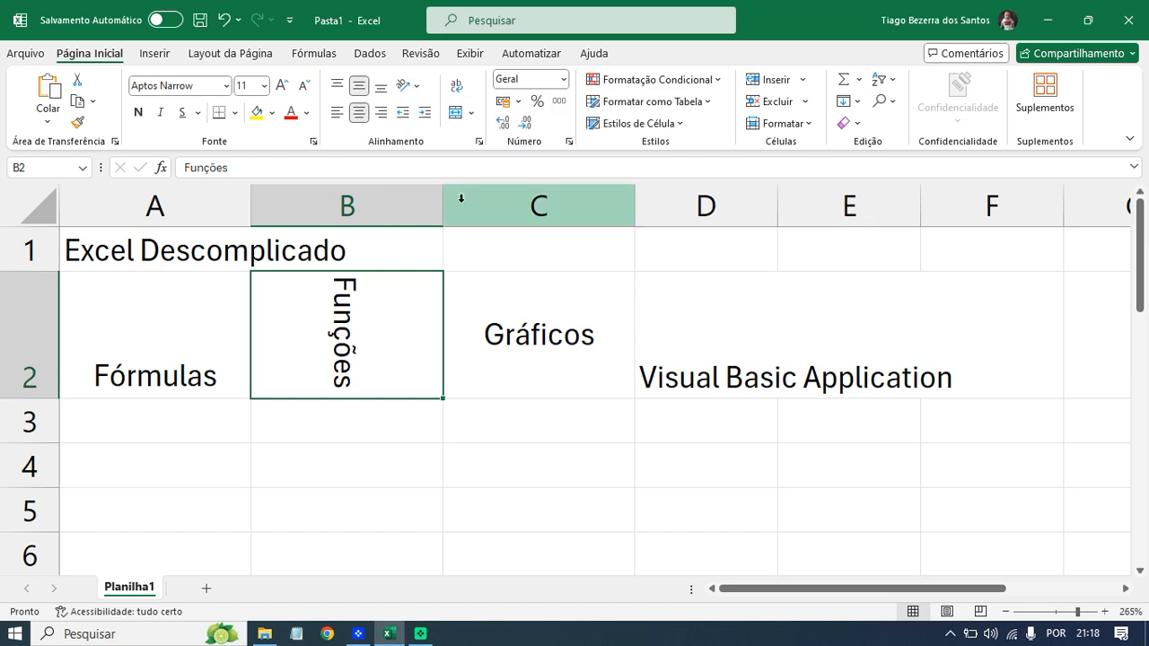
Tilt the "Funções" heading in B2 counterclockwise and clear the tilt so the text is horizontal again.
click(405, 86)
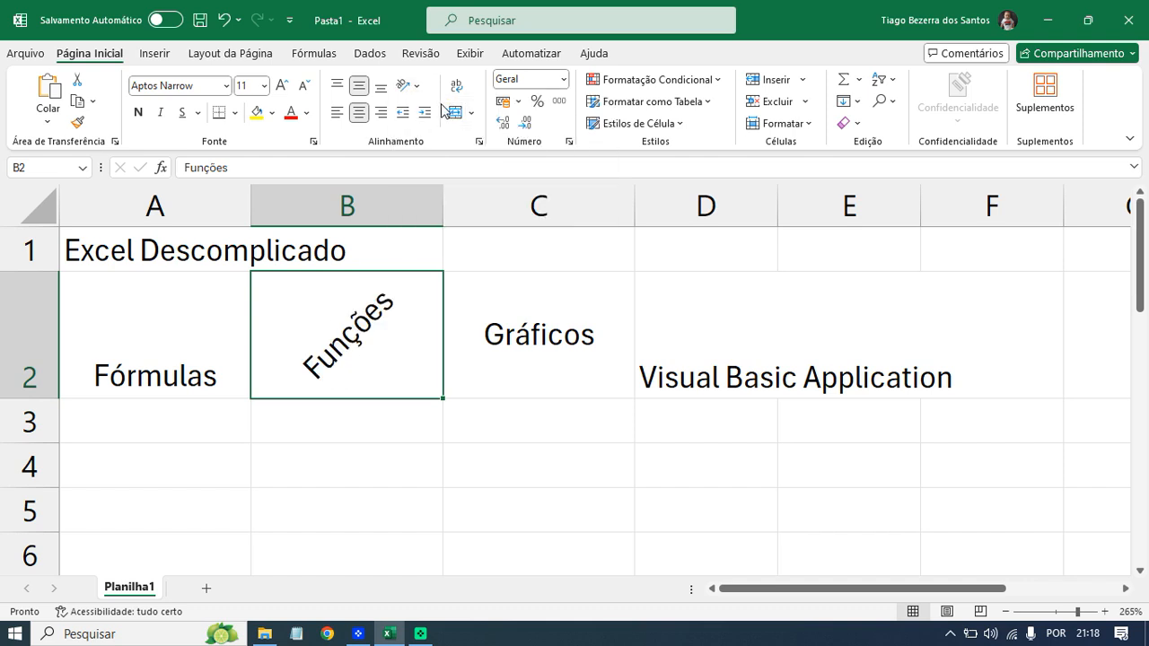
click(404, 88)
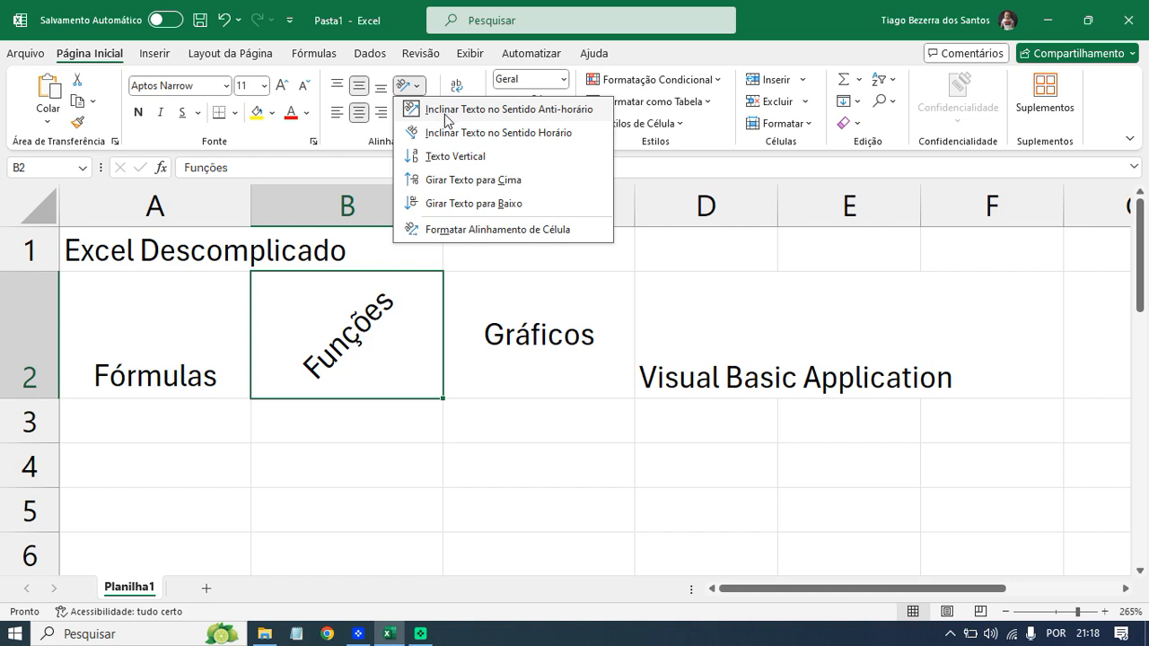
click(416, 88)
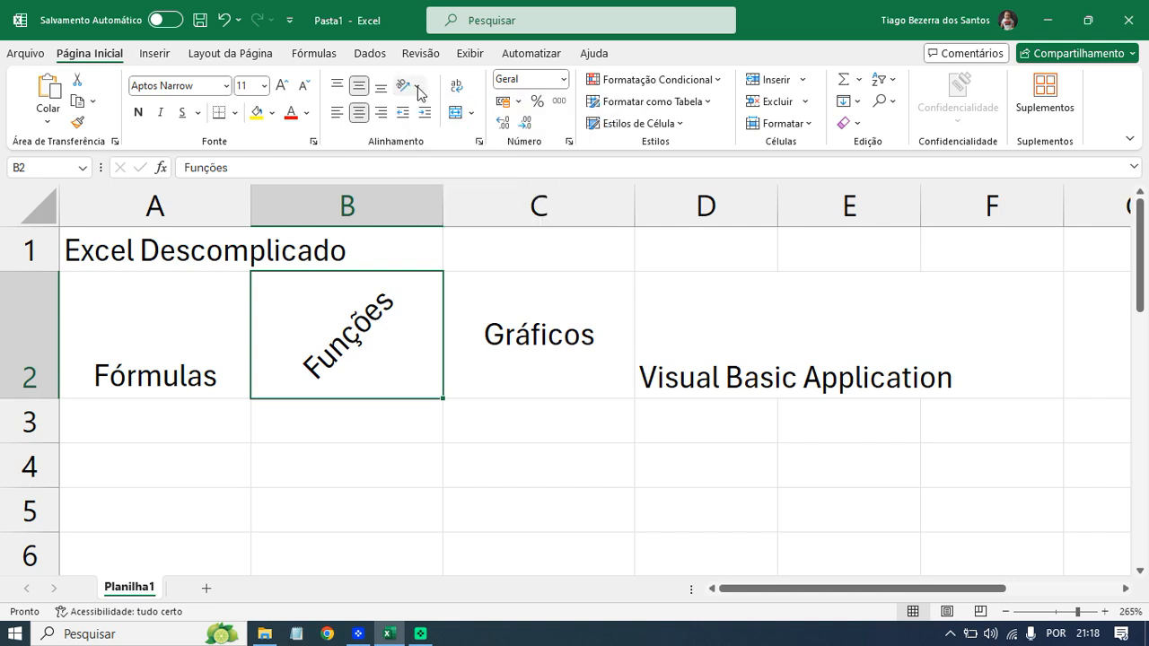
click(418, 90)
click(437, 111)
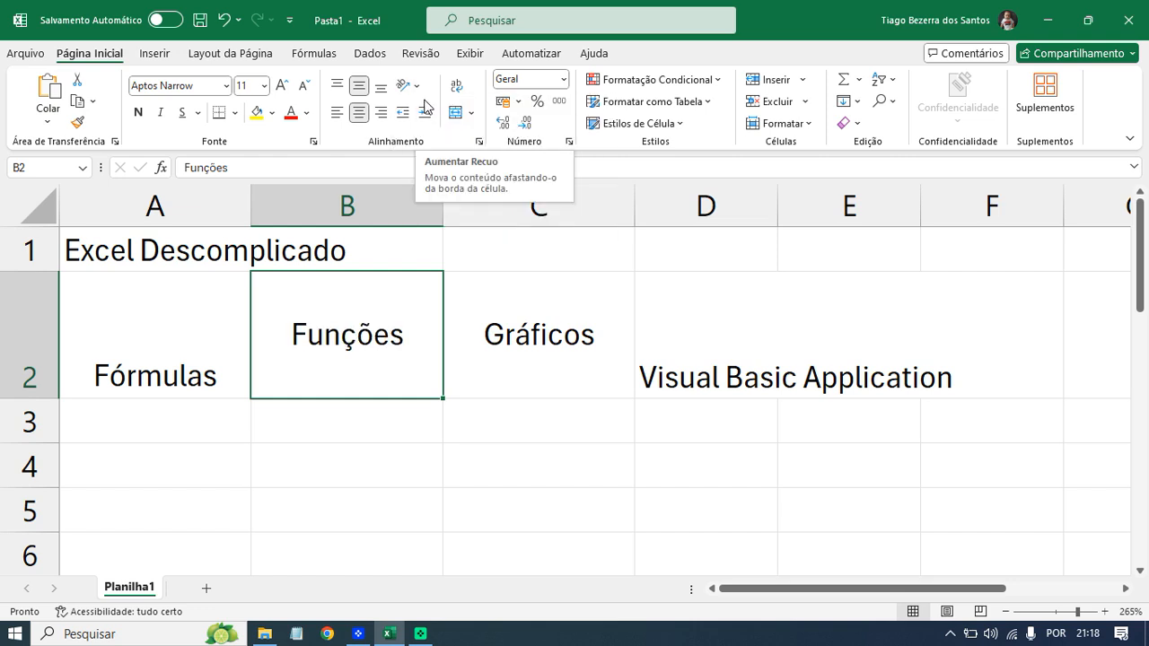
Tilt the "Funções" heading in B2 counterclockwise.
click(414, 90)
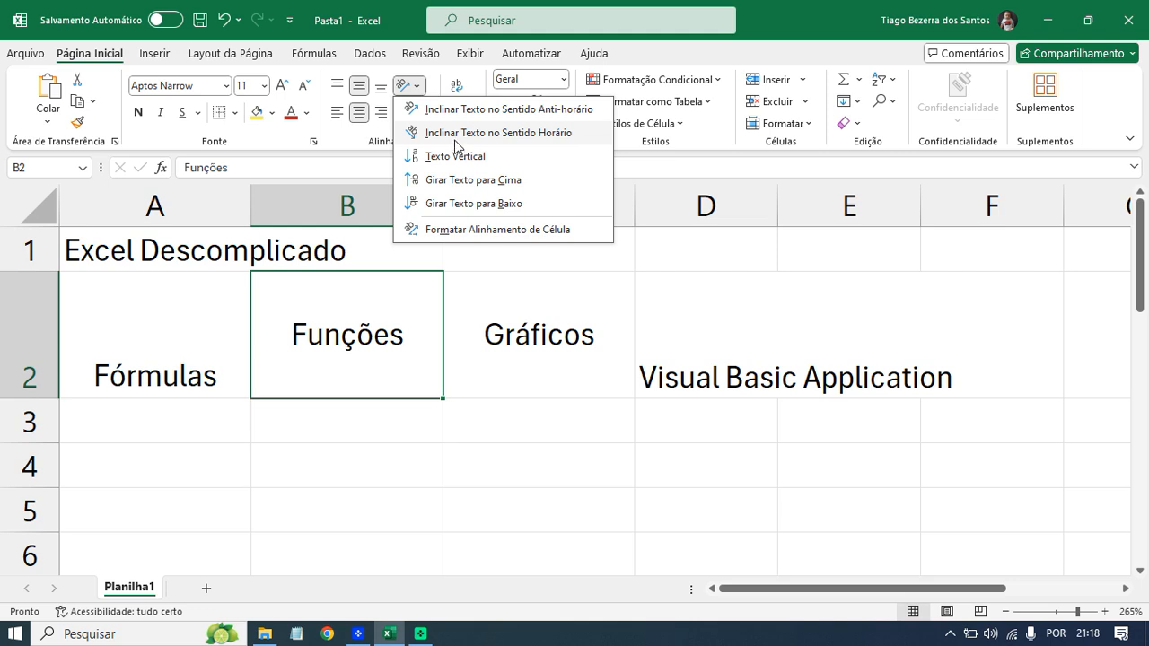
click(460, 109)
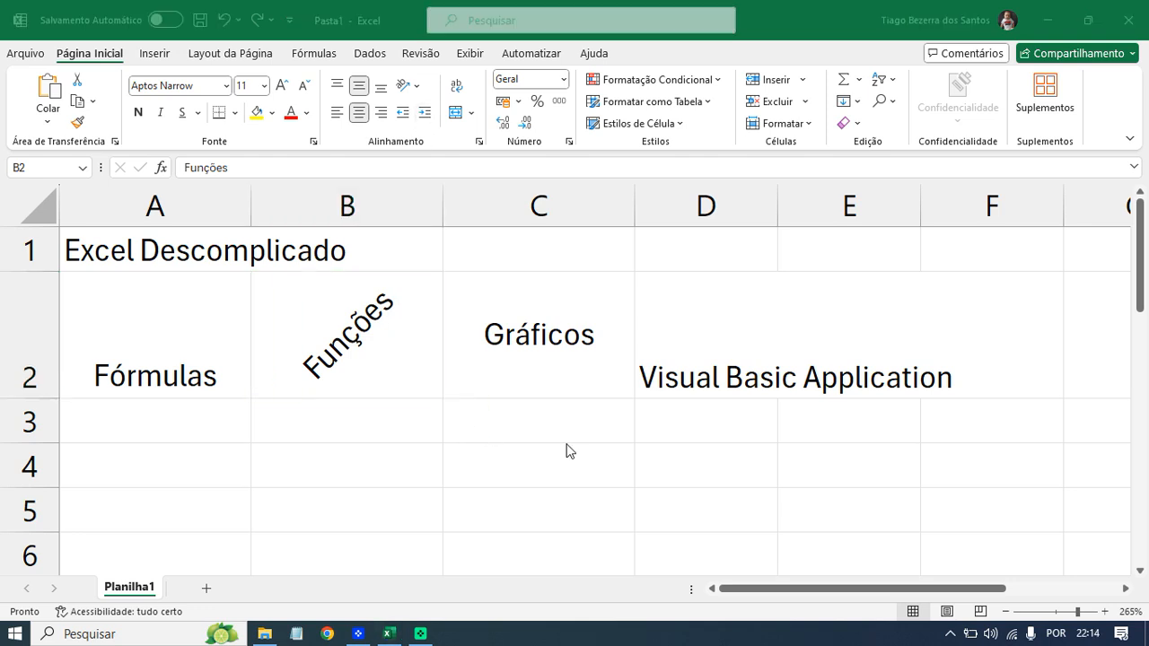
click(305, 354)
Left-align the "Fórmulas" heading in A2 and widen column A to leave extra room beside the text.
click(210, 355)
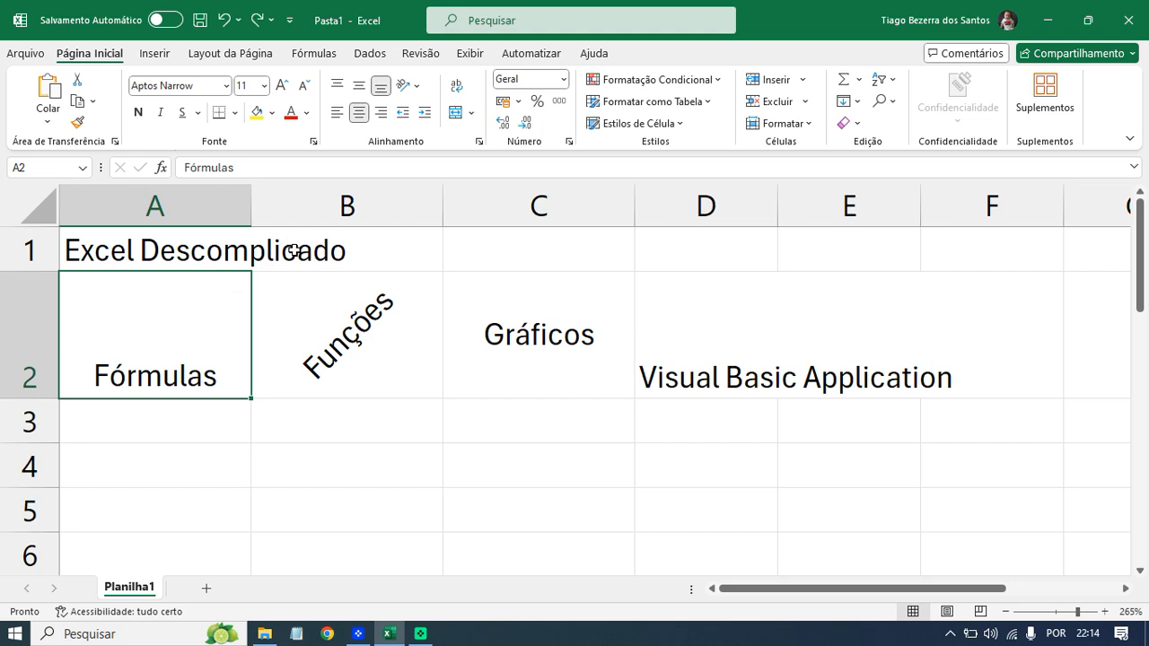
click(339, 114)
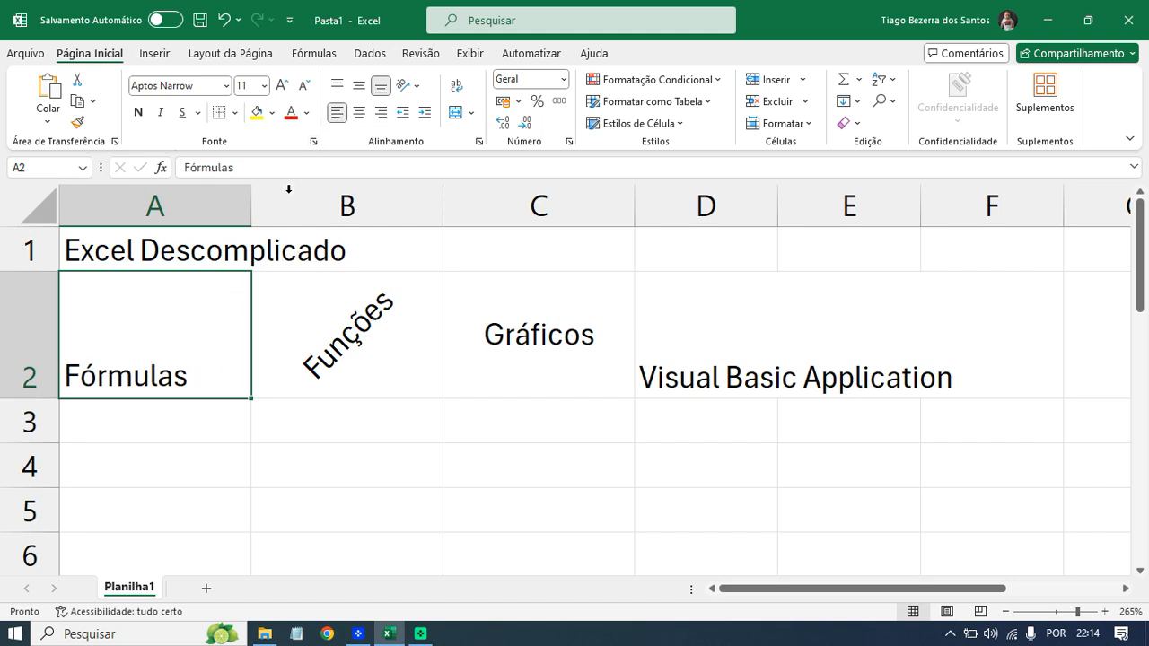
scroll(228, 377, up, 1)
scroll(230, 379, up, 2)
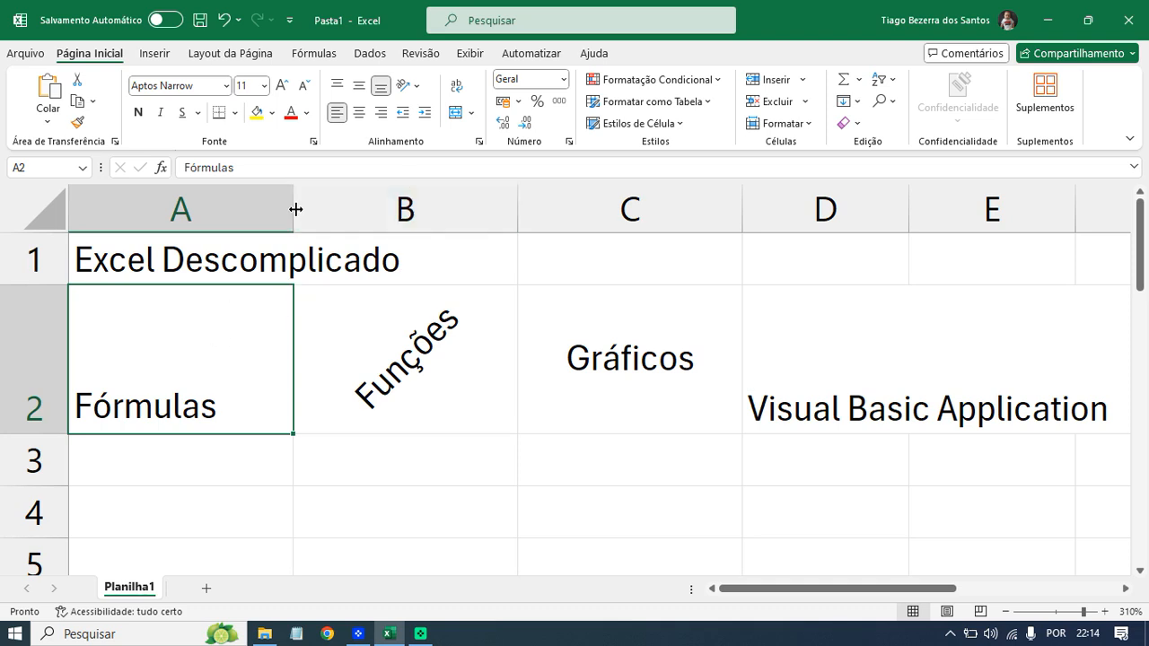
drag(295, 209, 356, 210)
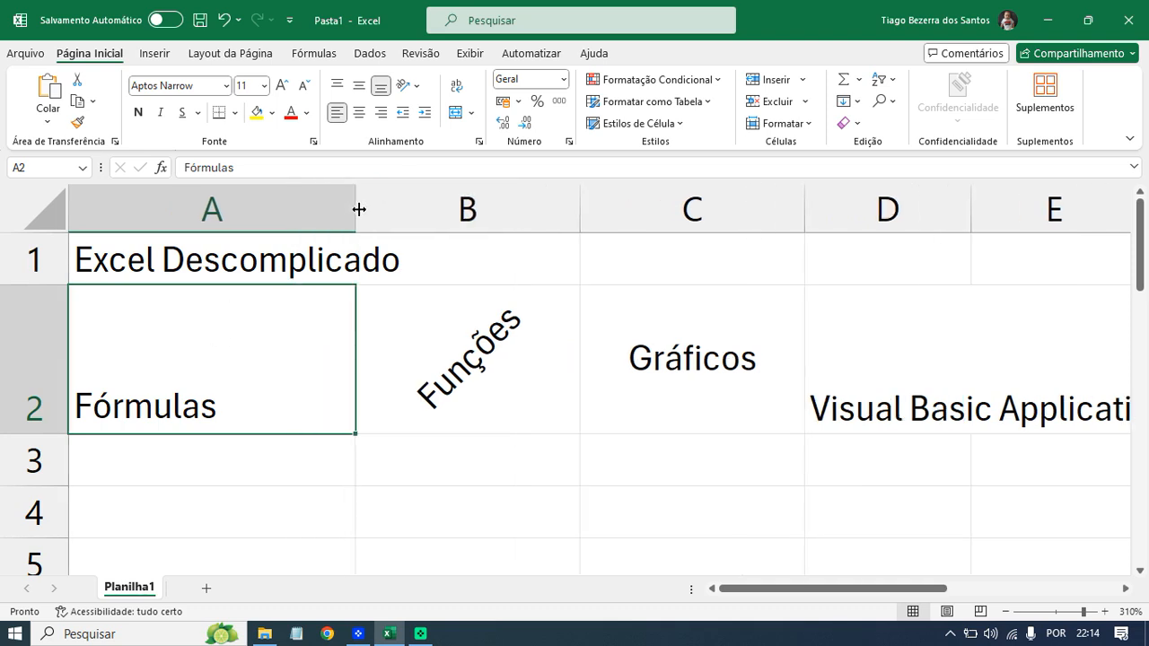
Increase the indent of the "Fórmulas" heading in A2 by four levels.
click(425, 113)
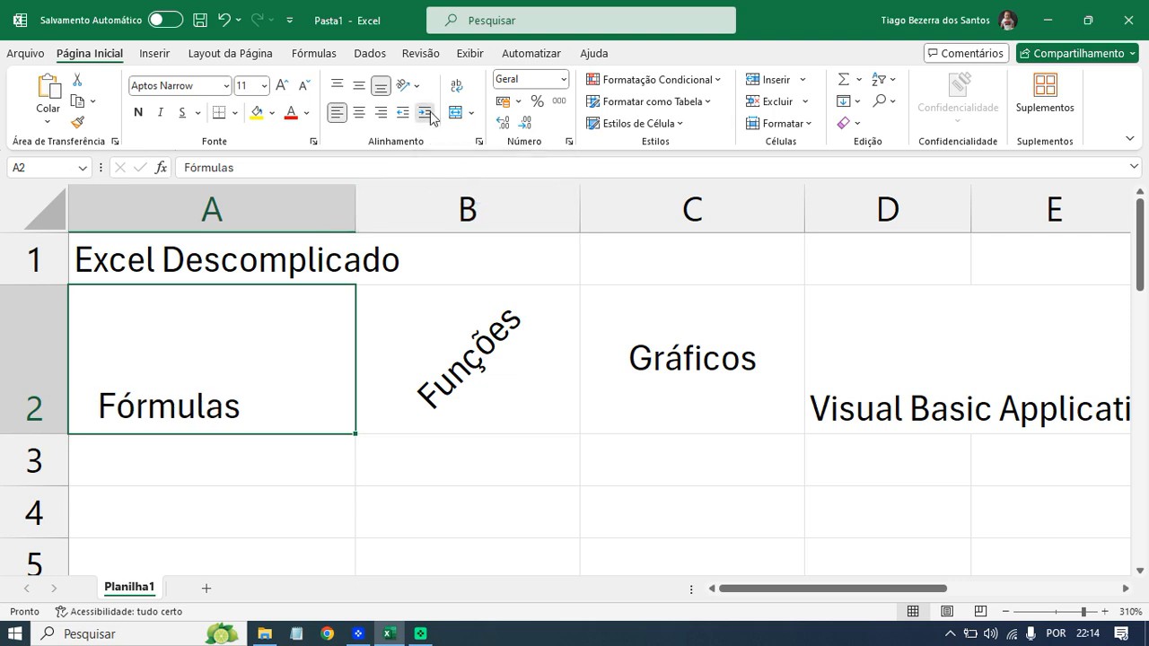
click(425, 113)
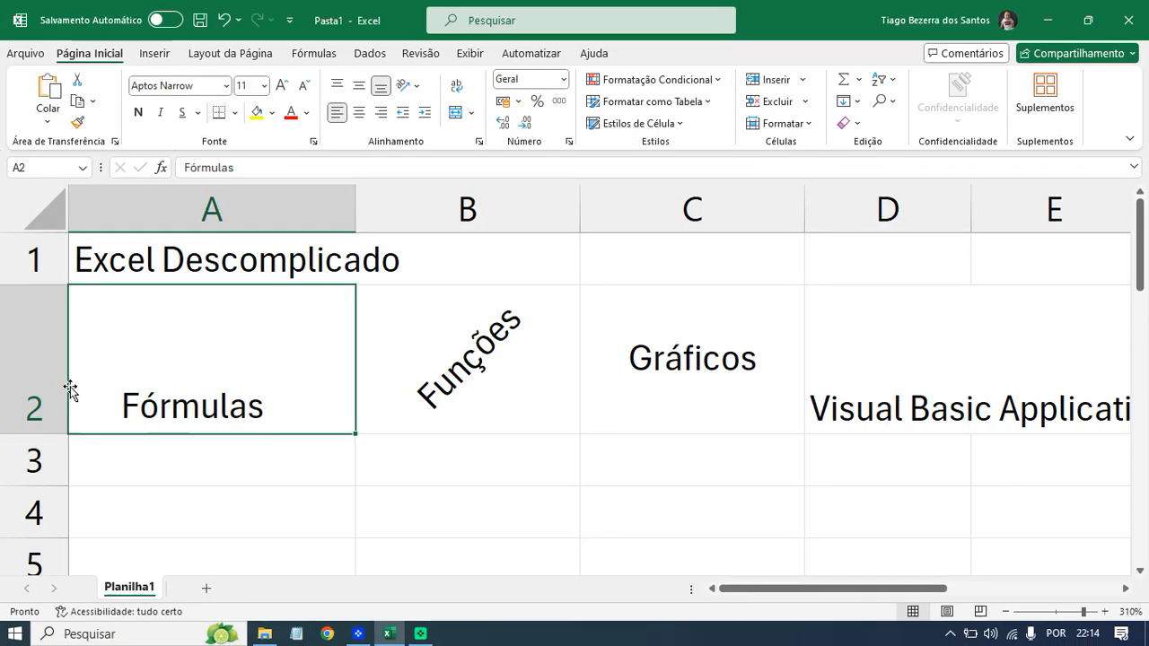
click(425, 114)
click(424, 114)
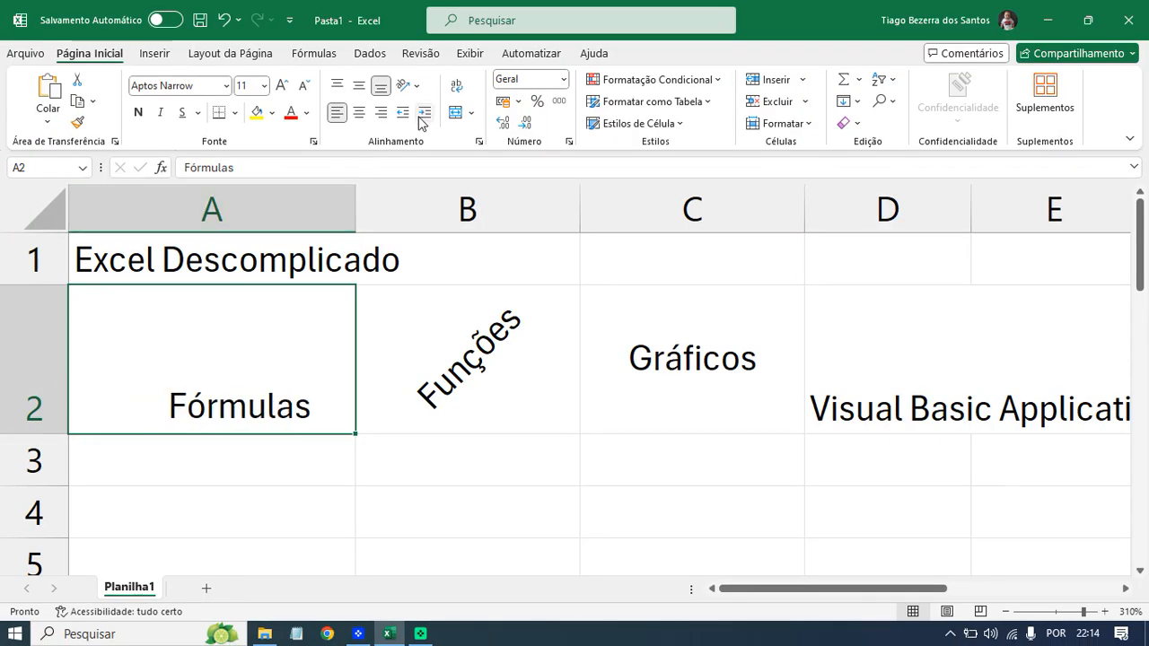
Remove all indentation from the "Fórmulas" heading in A2 and indent it by a single level.
click(404, 114)
click(404, 114)
click(404, 114)
click(404, 114)
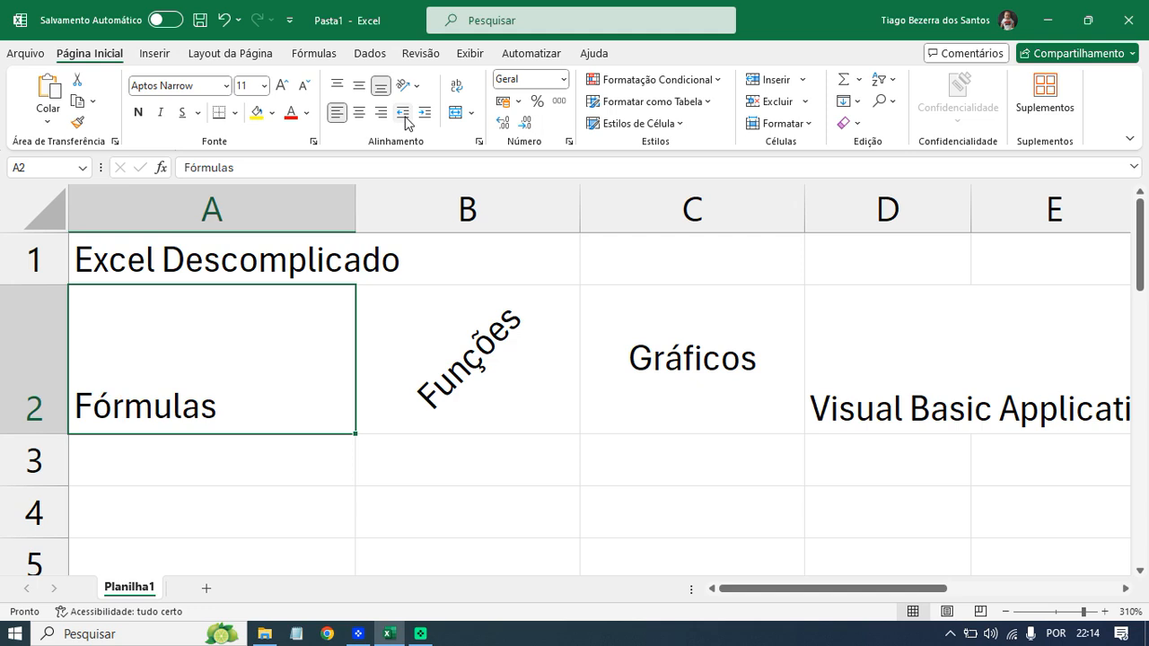
click(424, 114)
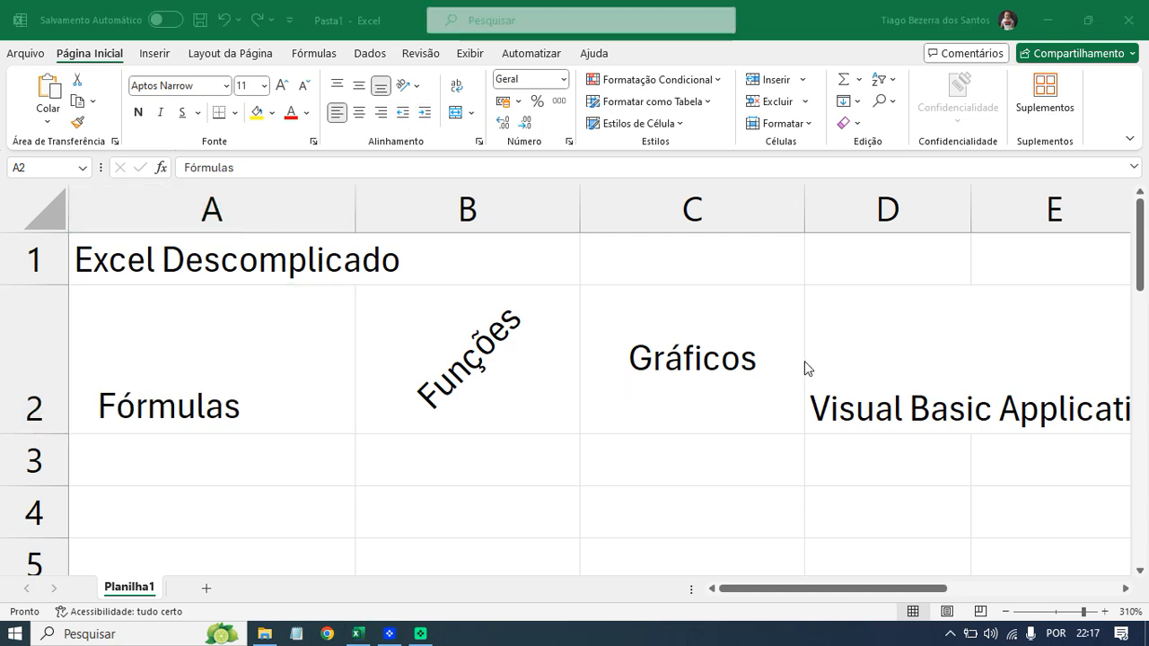
Widen column D until "Visual Basic Application" in D2 fits, and narrow it again so the text spills into column E.
click(883, 355)
ctrl+scroll(708, 456, down, 2)
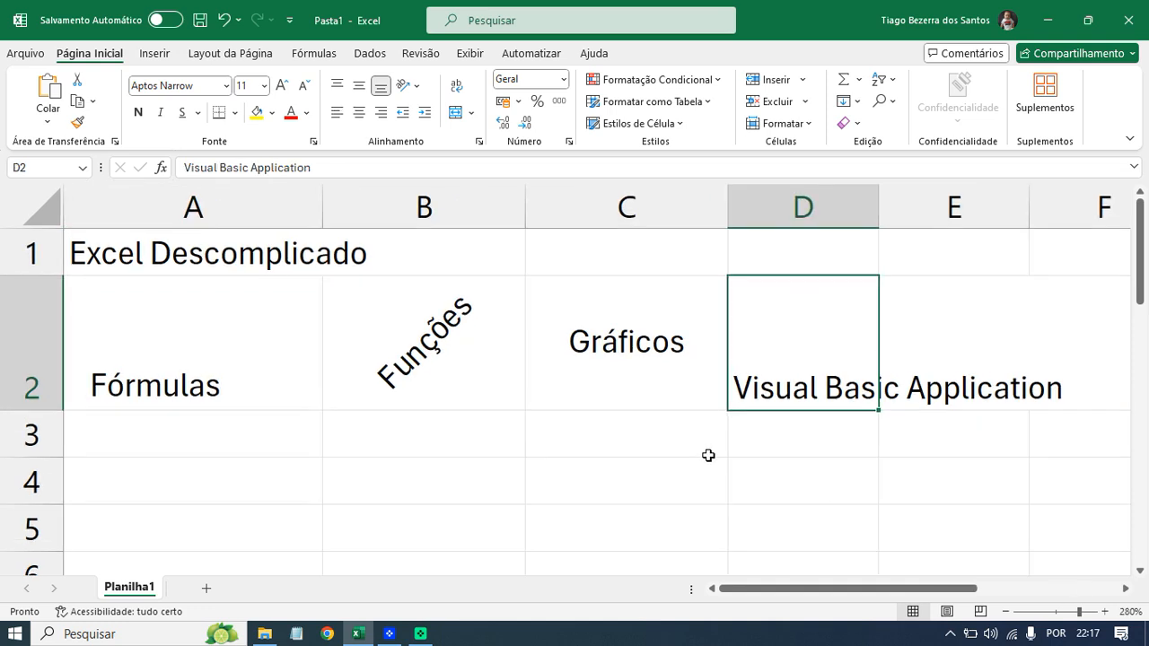
ctrl+scroll(708, 456, down, 3)
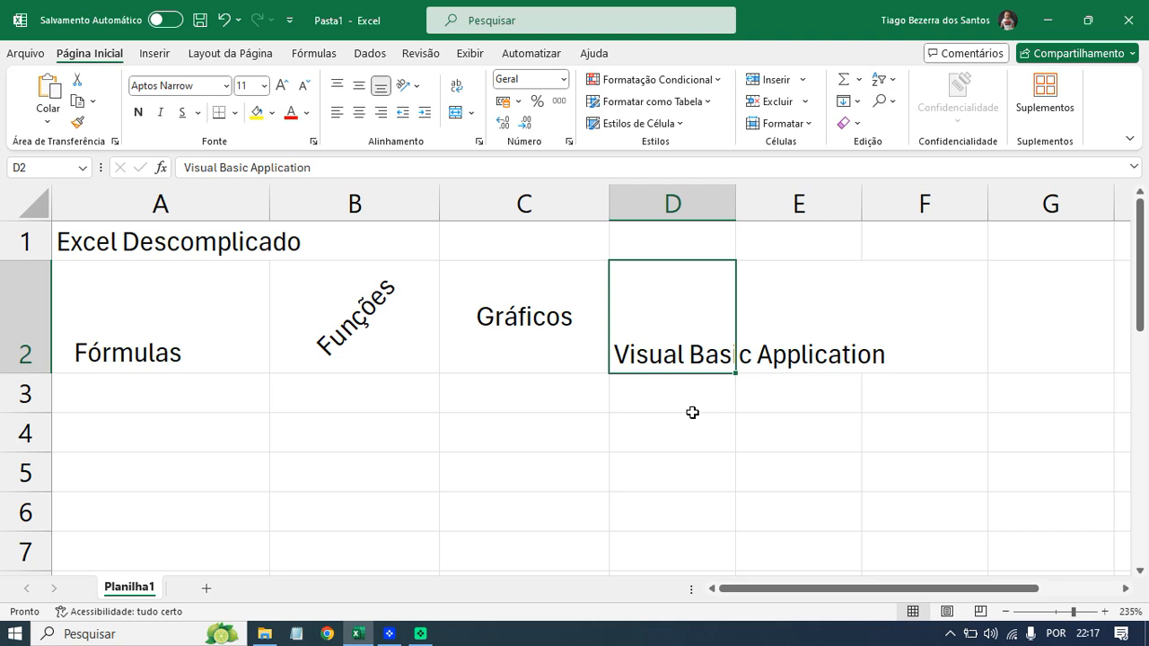
click(739, 417)
click(698, 333)
drag(740, 200, 896, 200)
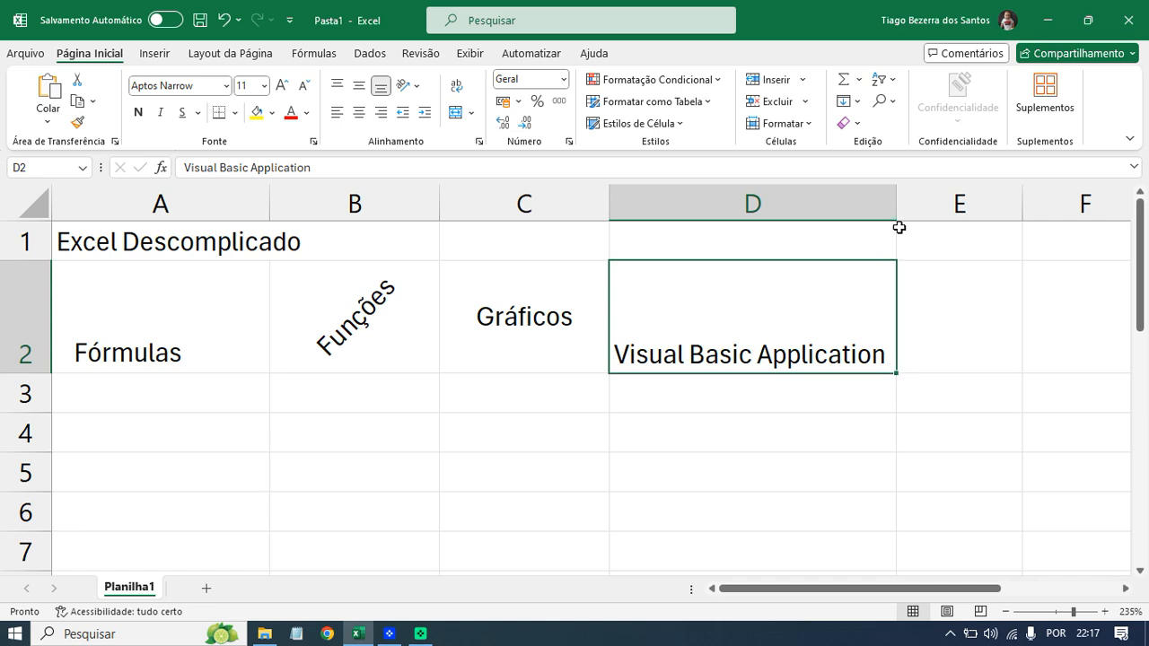
drag(900, 203, 757, 194)
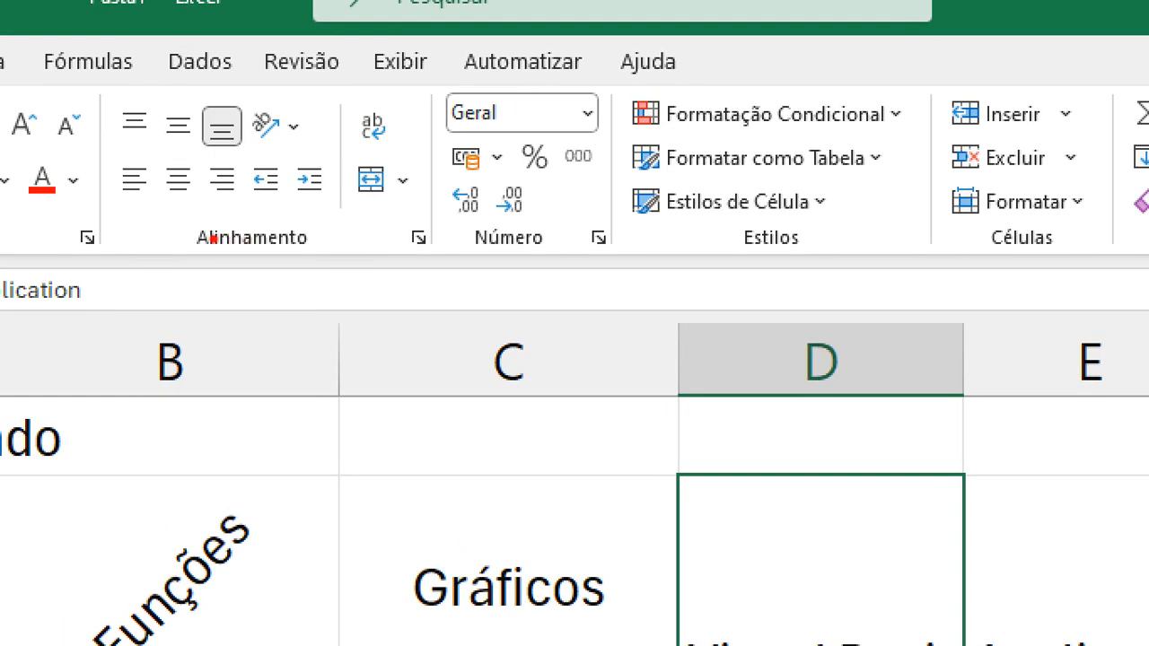
drag(205, 262, 300, 272)
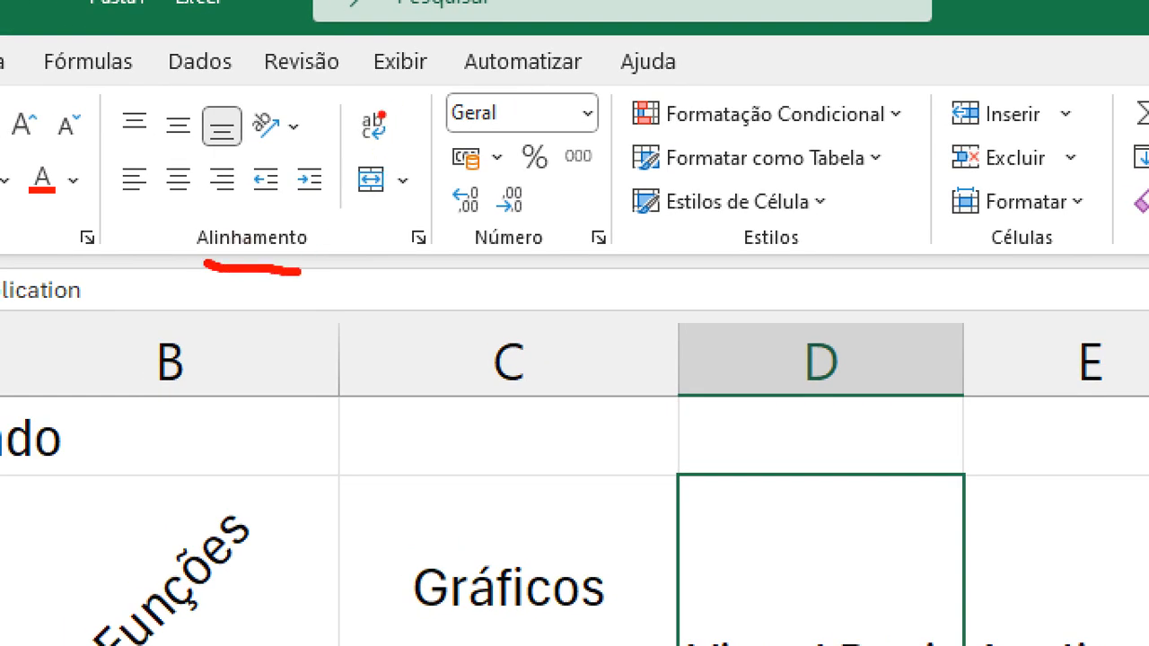
drag(383, 114, 448, 65)
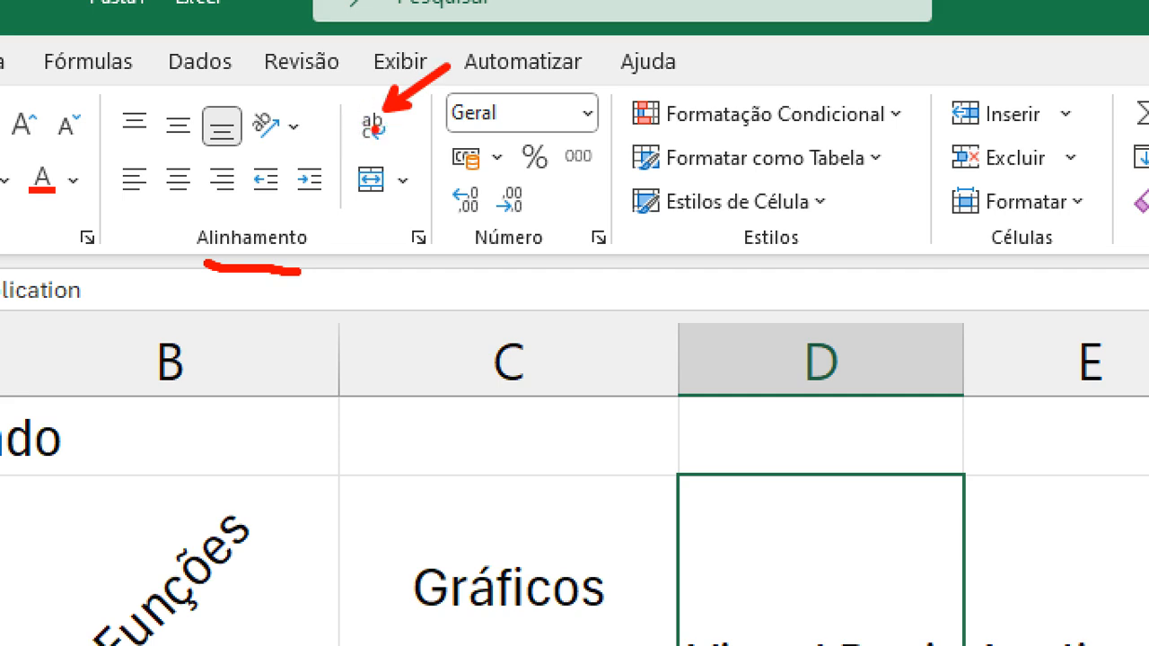
mouse_move(399, 129)
mouse_down()
mouse_move(398, 147)
mouse_move(375, 151)
mouse_up()
key(Escape)
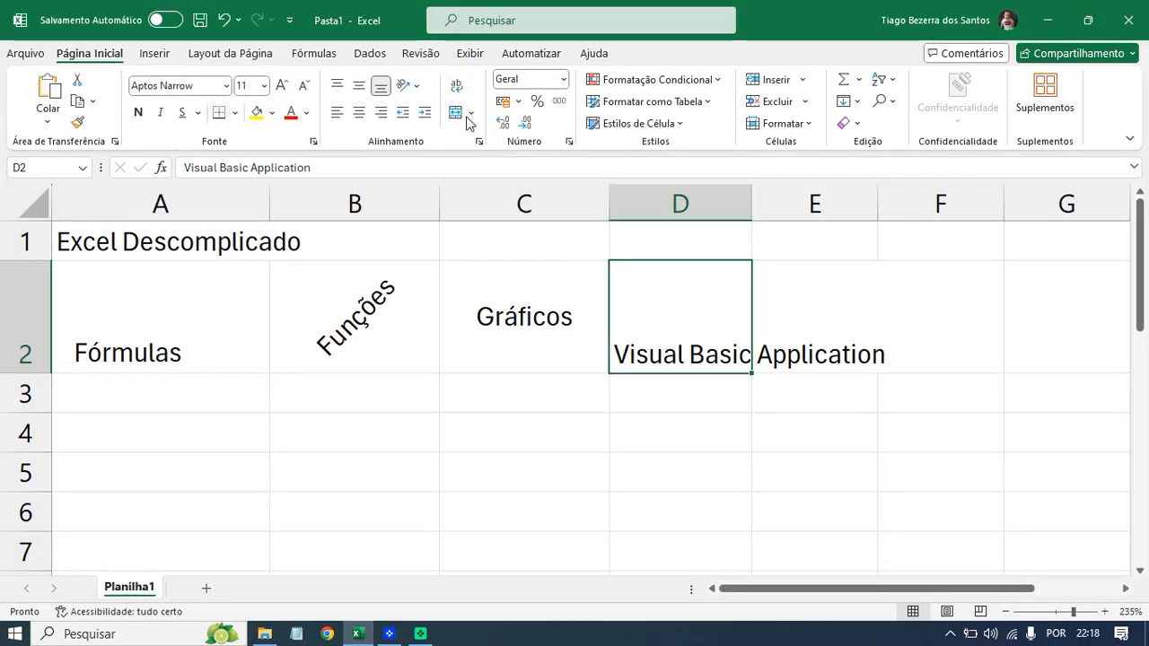
Wrap the "Visual Basic Application" text in D2 and try narrower and wider column D widths until it fits on two lines.
click(459, 90)
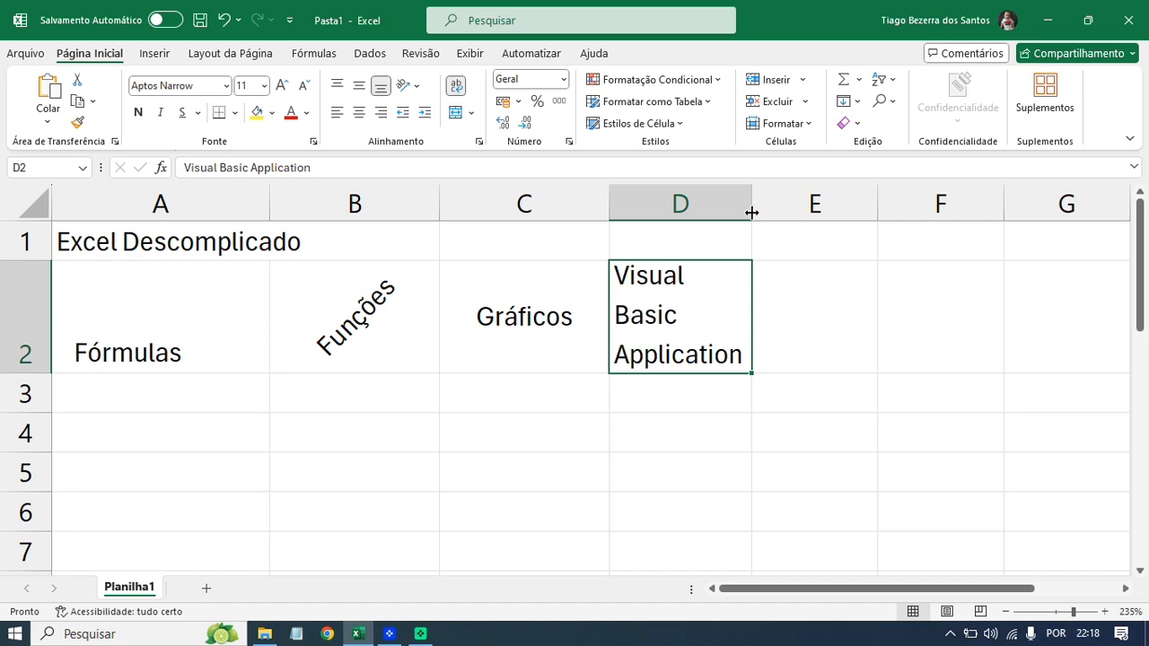
drag(752, 213, 726, 210)
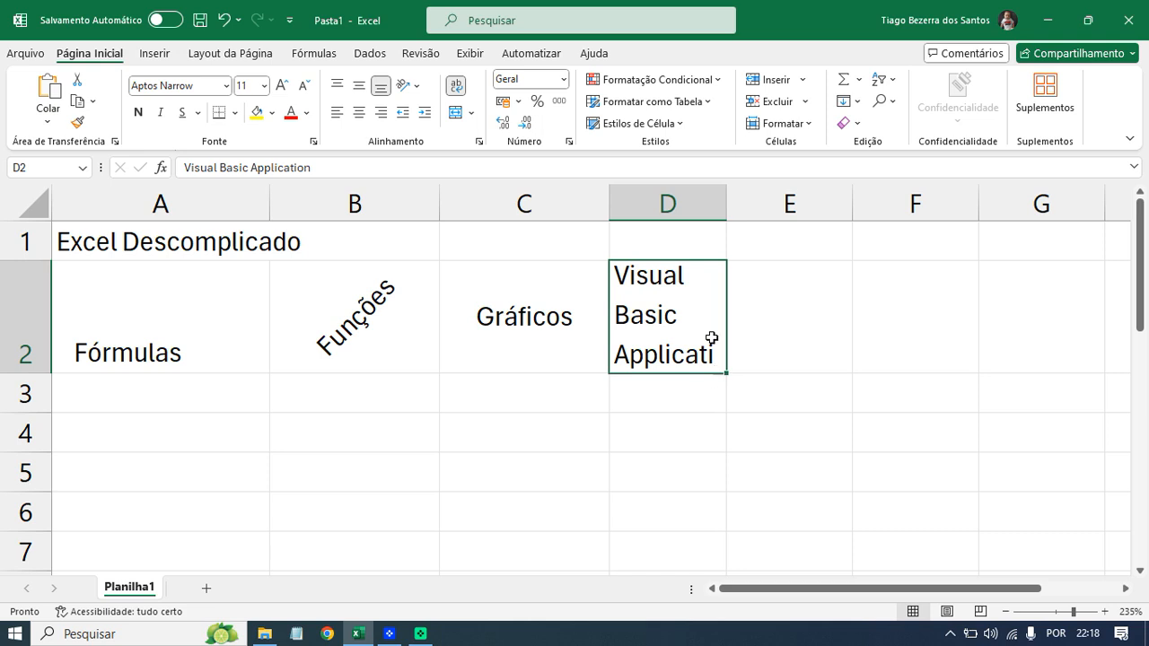
drag(724, 217, 673, 213)
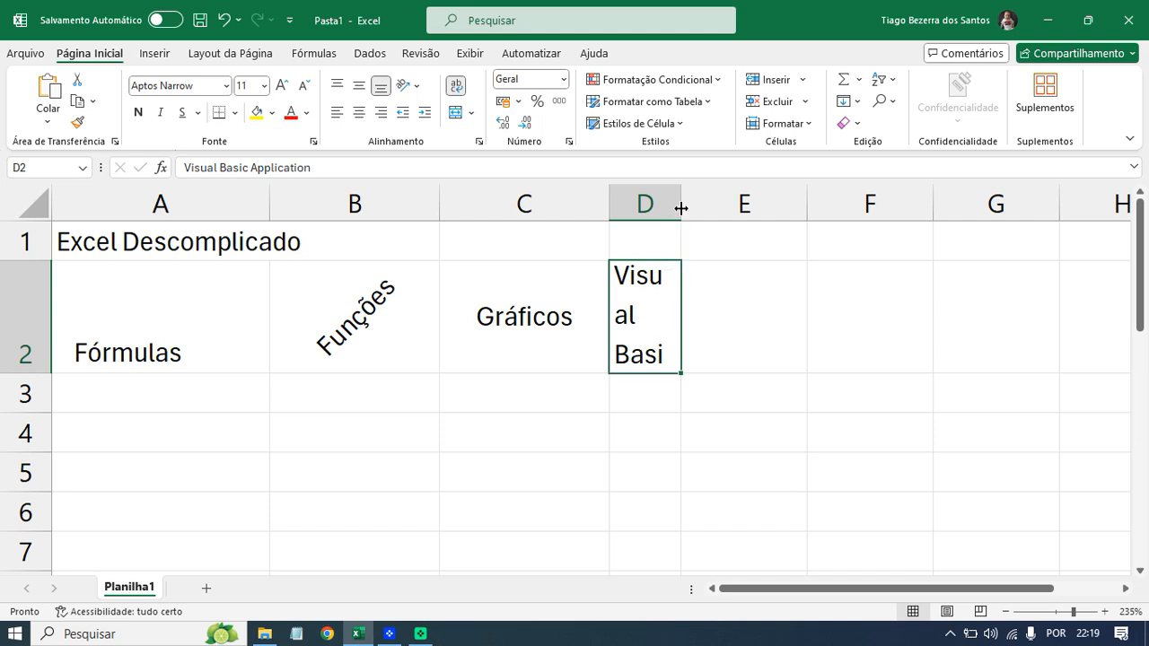
drag(677, 213, 743, 208)
drag(749, 208, 762, 207)
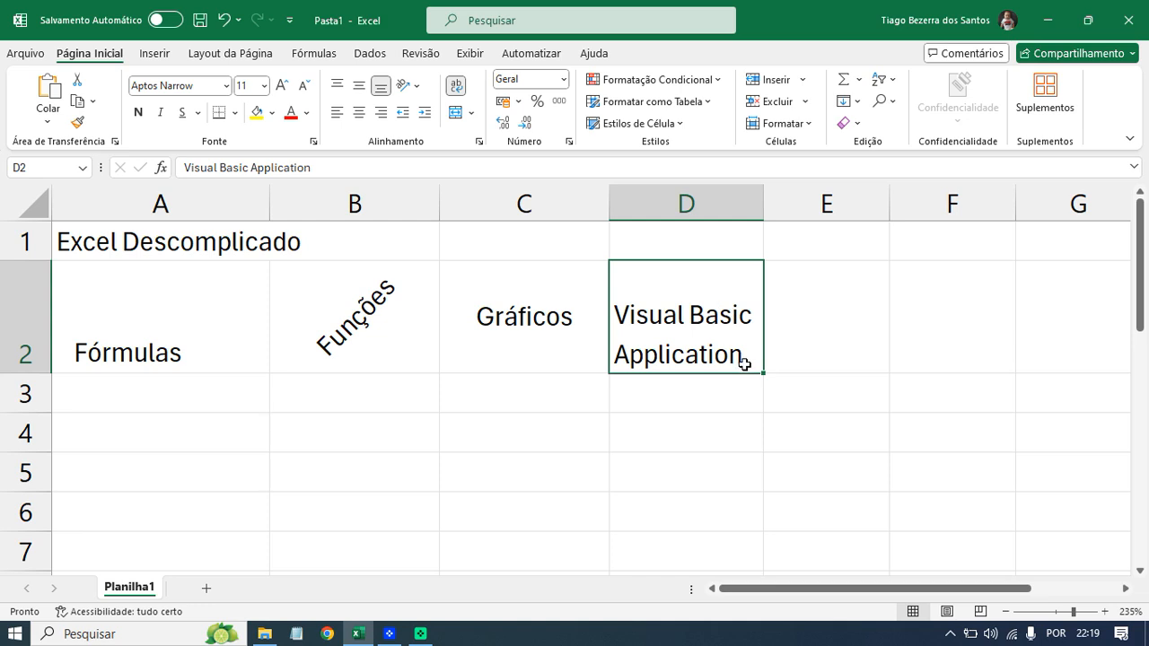
drag(760, 211, 758, 211)
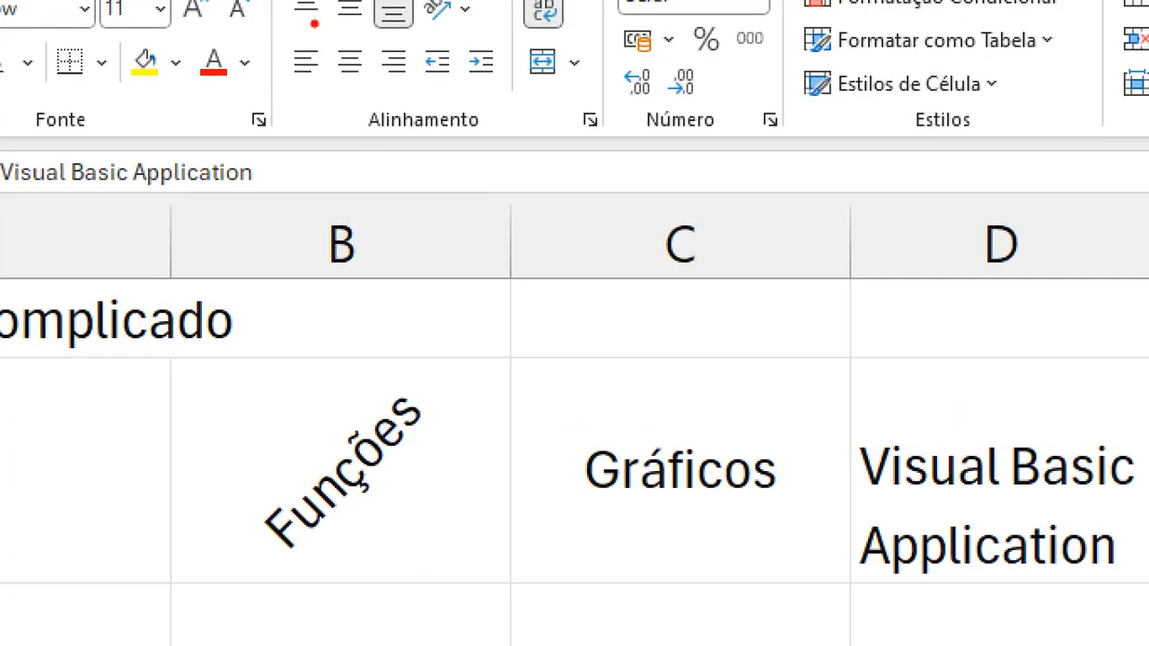
mouse_move(277, 2)
mouse_down()
mouse_move(278, 117)
mouse_move(520, 113)
mouse_move(583, 8)
mouse_move(566, 2)
mouse_up()
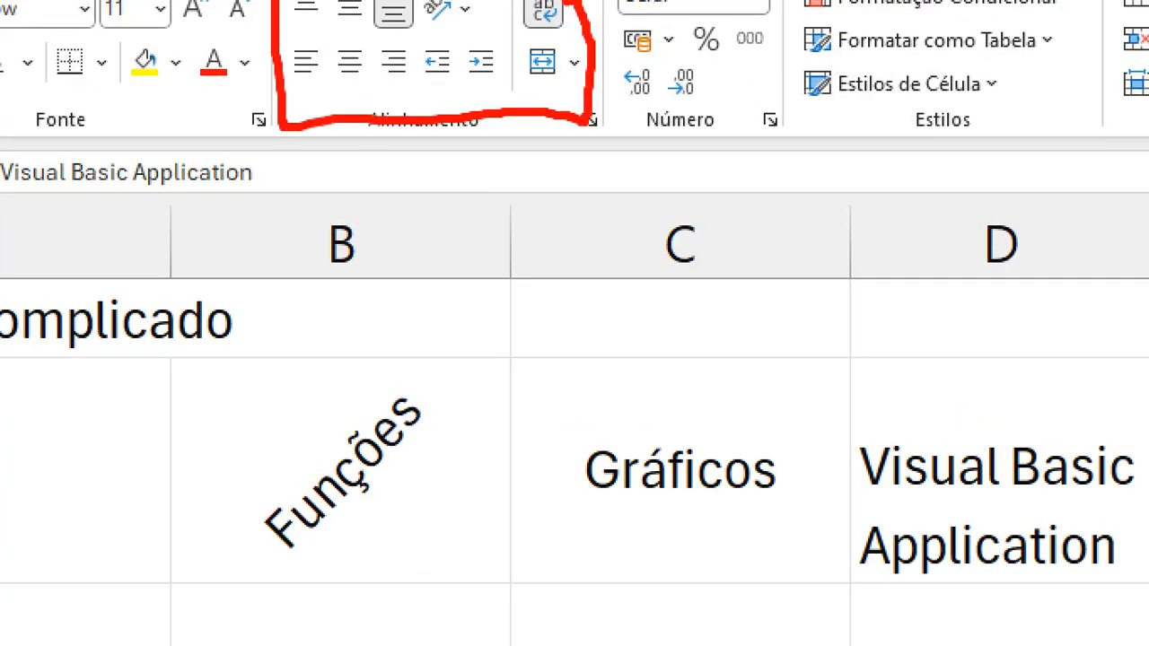
mouse_move(521, 44)
mouse_down()
mouse_move(543, 99)
mouse_move(579, 29)
mouse_move(517, 34)
mouse_up()
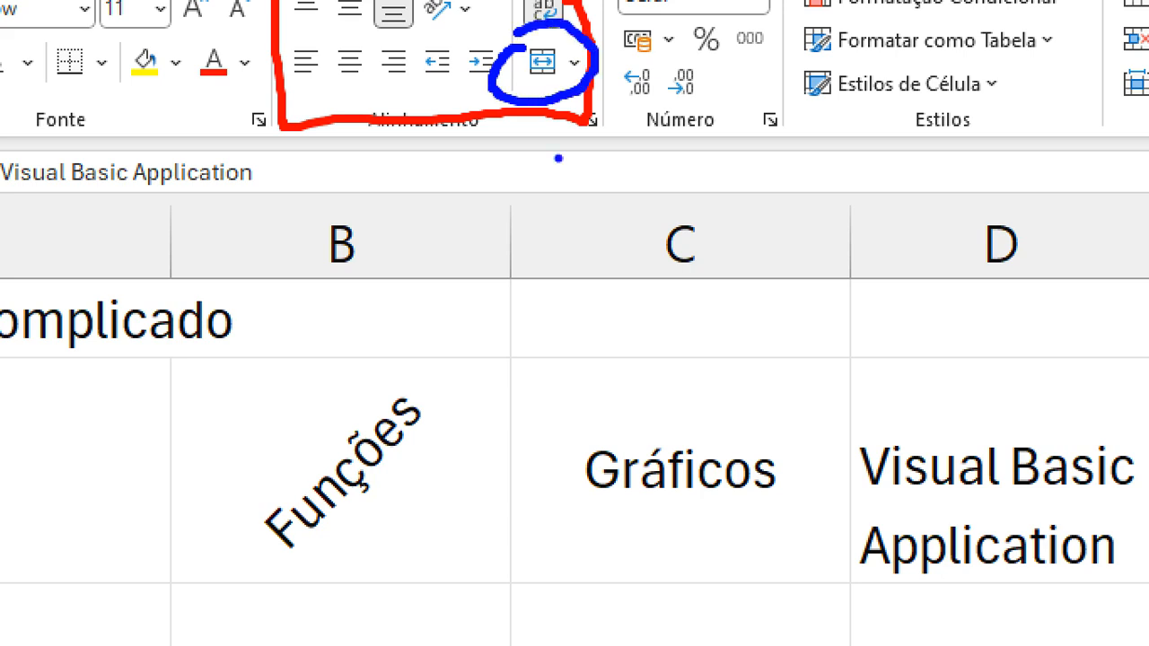
key(Escape)
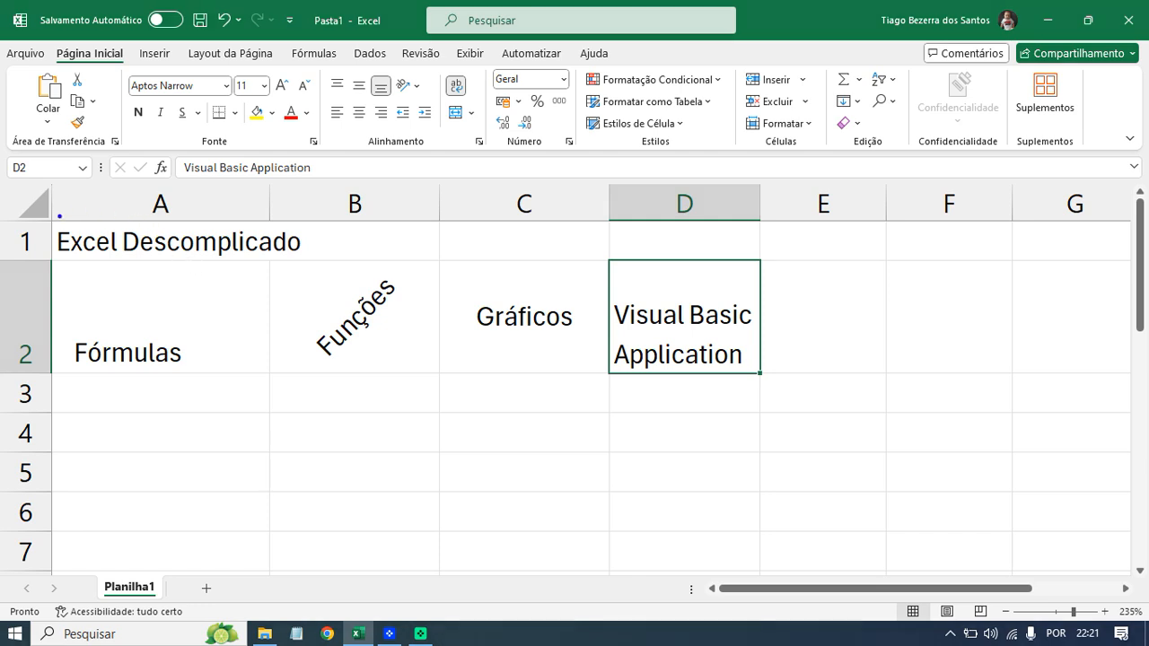
mouse_move(55, 219)
mouse_down()
mouse_move(116, 267)
mouse_move(359, 236)
mouse_move(424, 254)
mouse_move(654, 250)
mouse_move(760, 261)
mouse_up()
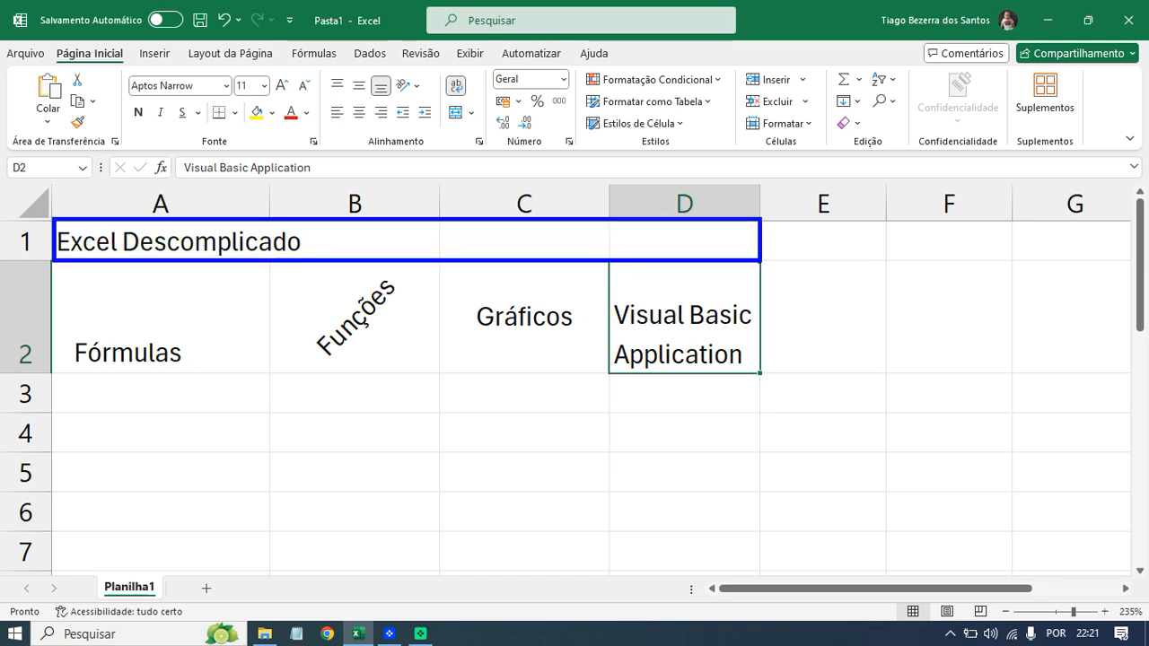
key(Escape)
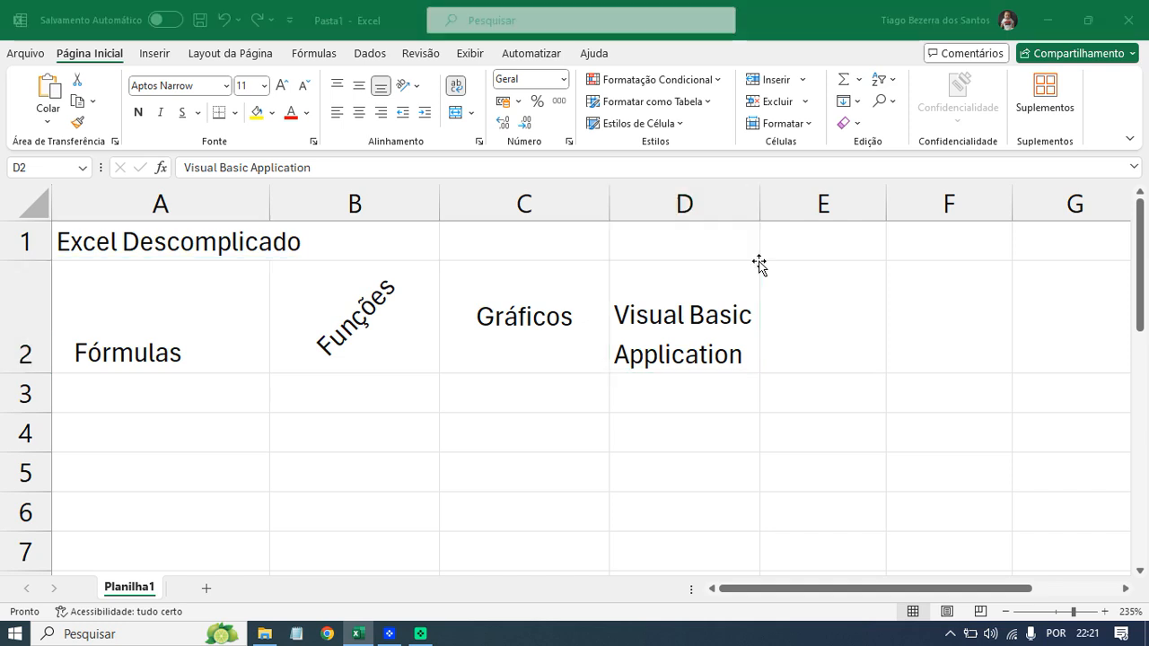
Merge and center the title "Excel Descomplicado" across A1:D1.
click(134, 248)
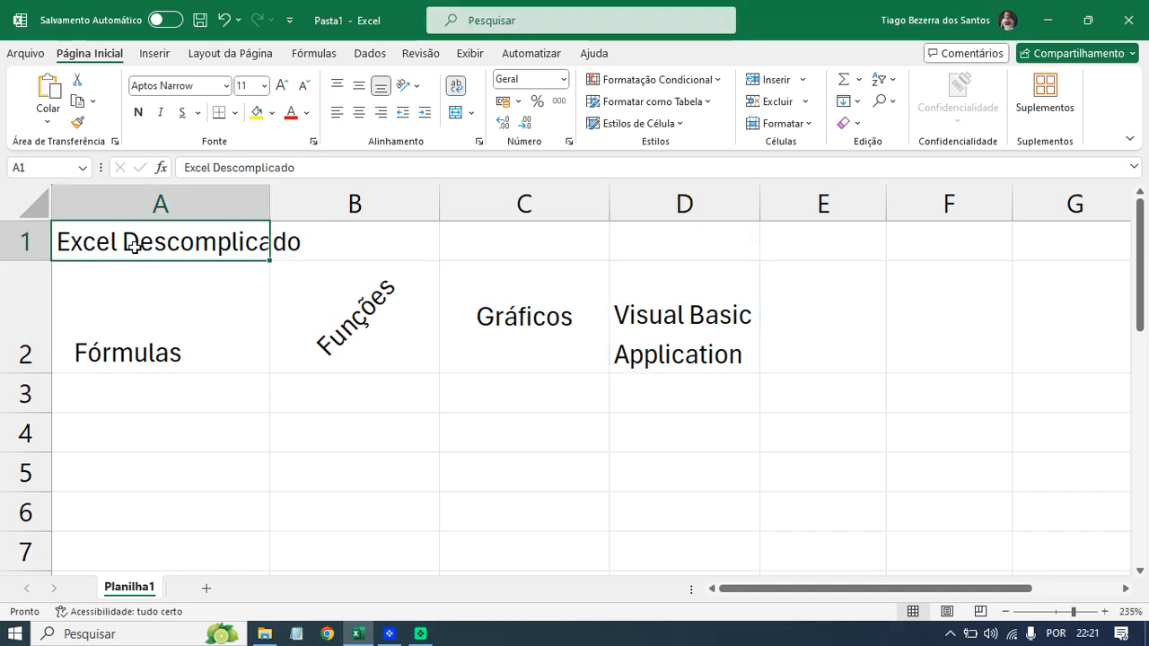
drag(134, 247, 674, 247)
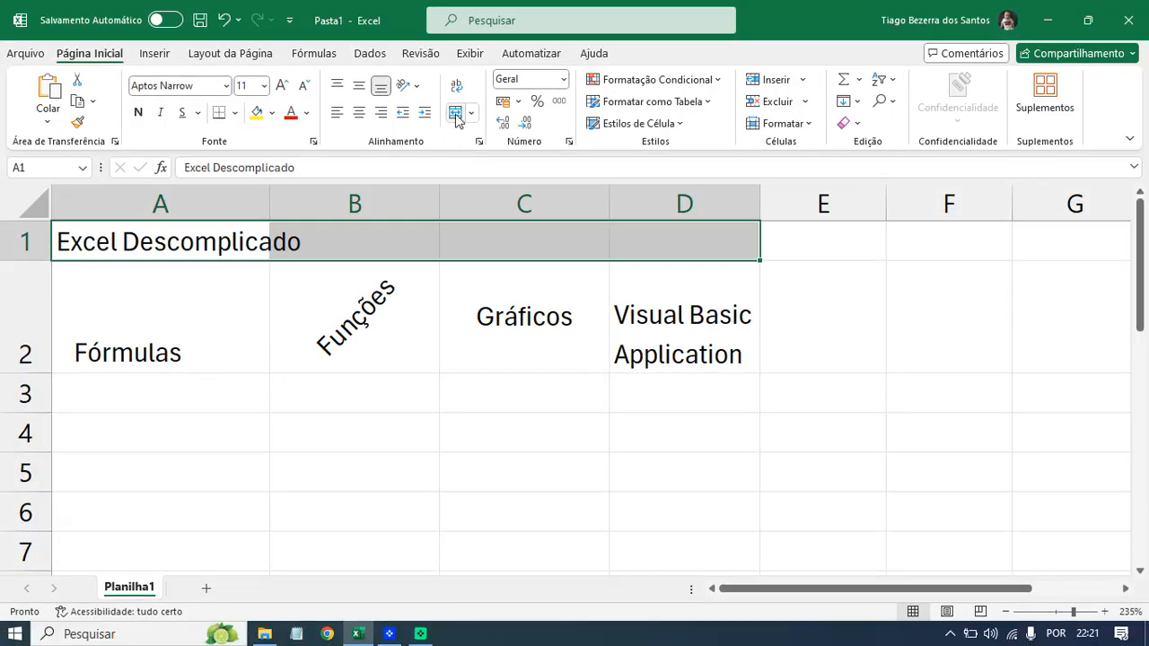
click(456, 107)
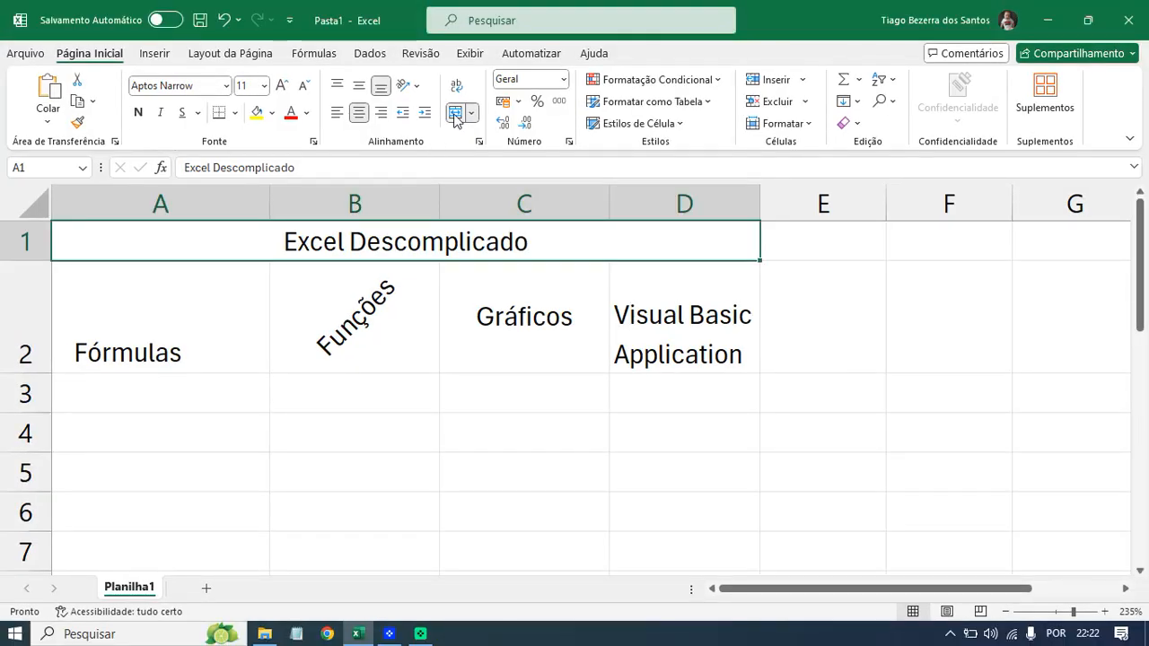
Unmerge the title cells A1:D1 and merge and center them again, viewing the other merge options without applying one.
click(454, 115)
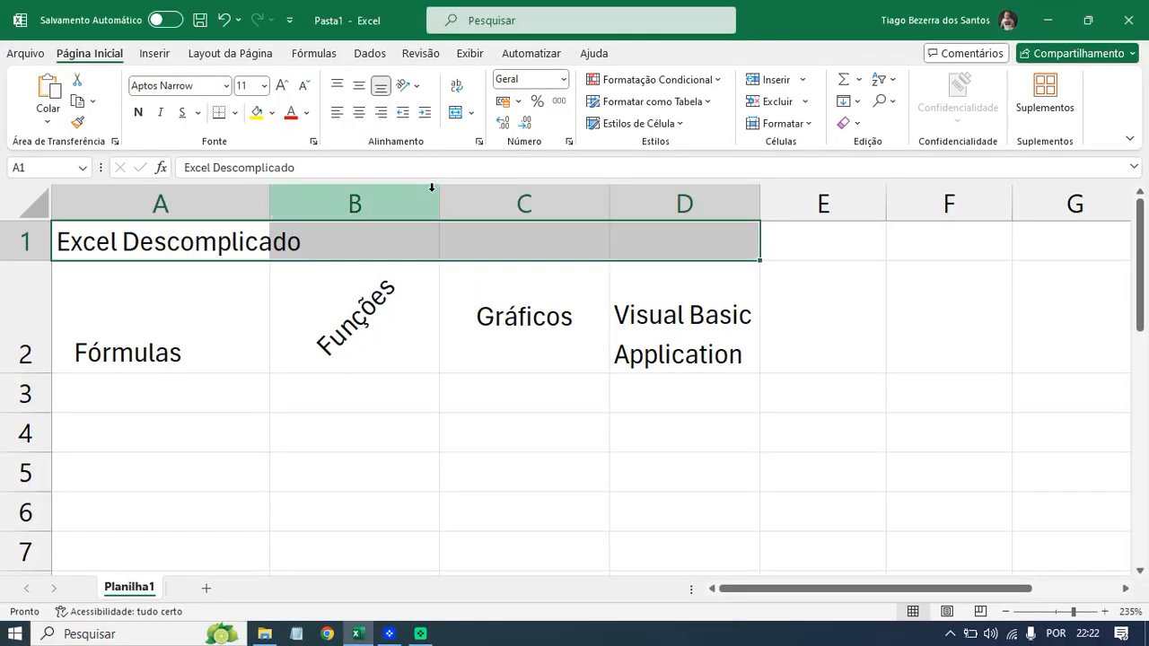
click(452, 115)
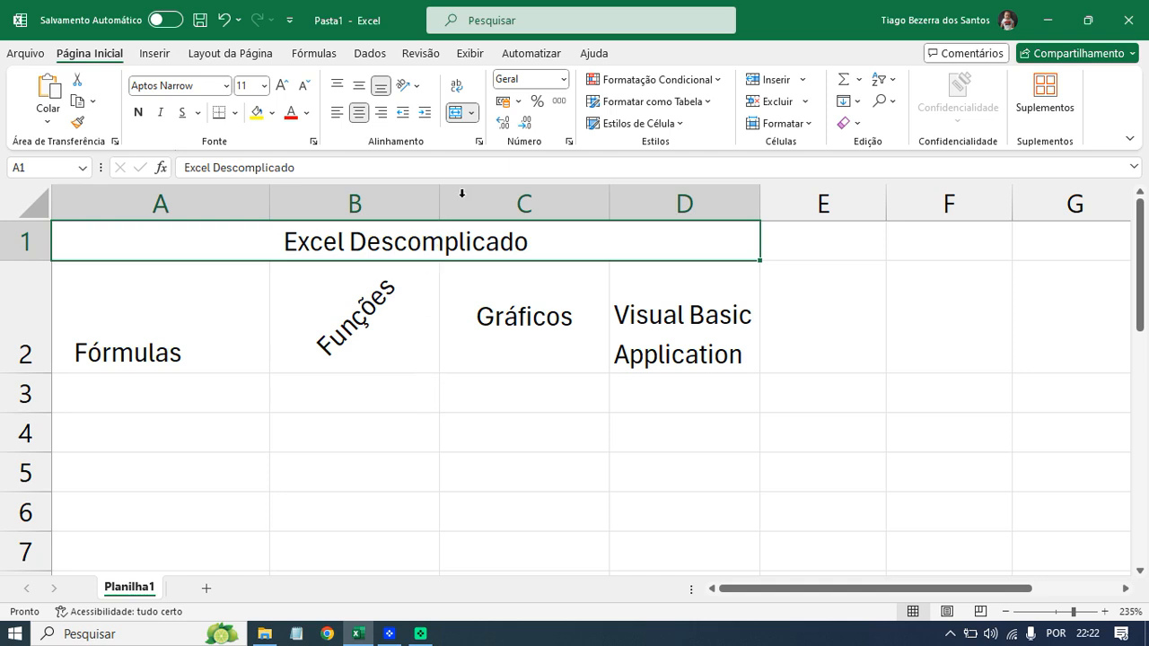
click(472, 113)
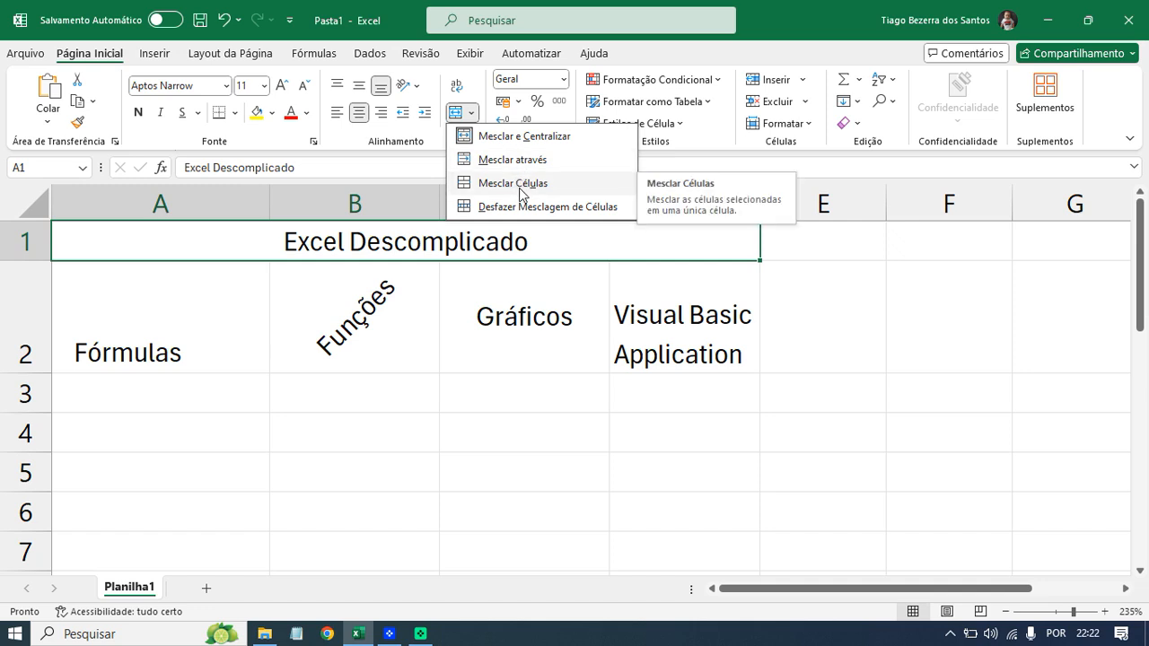
click(512, 427)
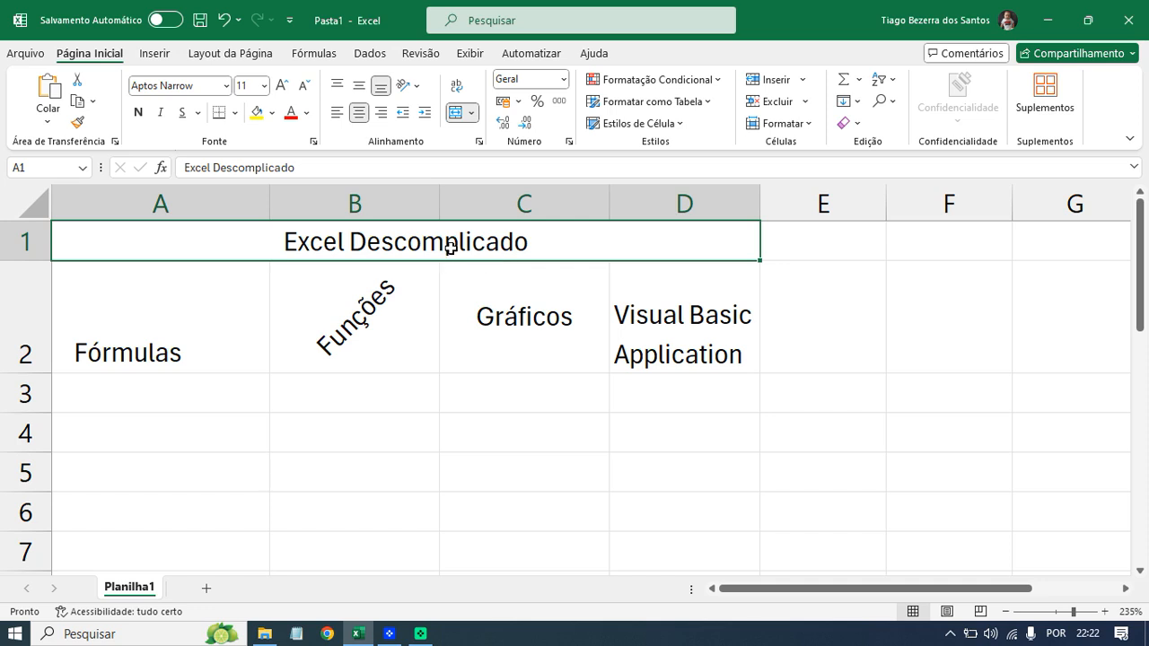
Try right and left alignment on the merged title "Excel Descomplicado" and set it back to centered.
click(384, 114)
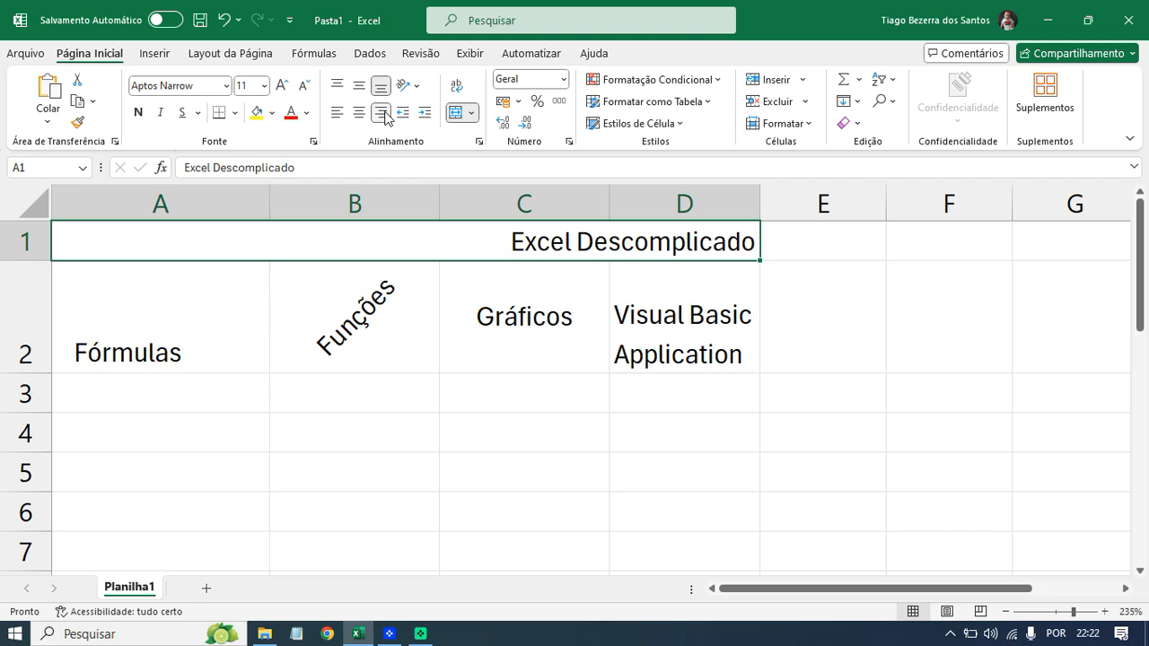
click(338, 115)
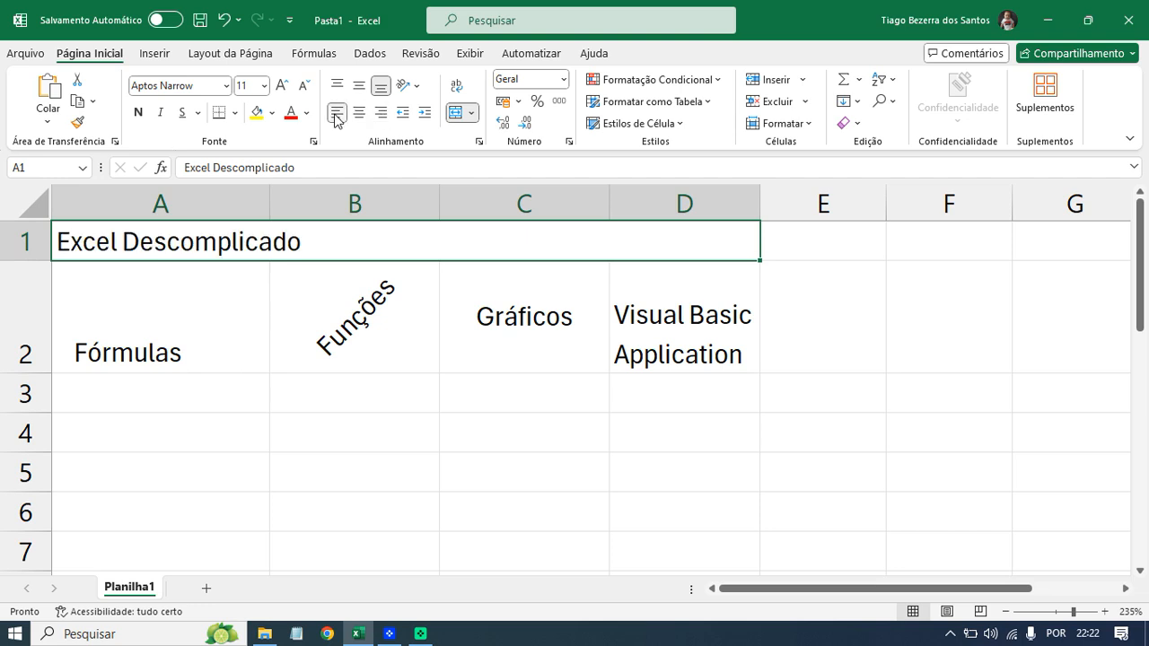
click(358, 114)
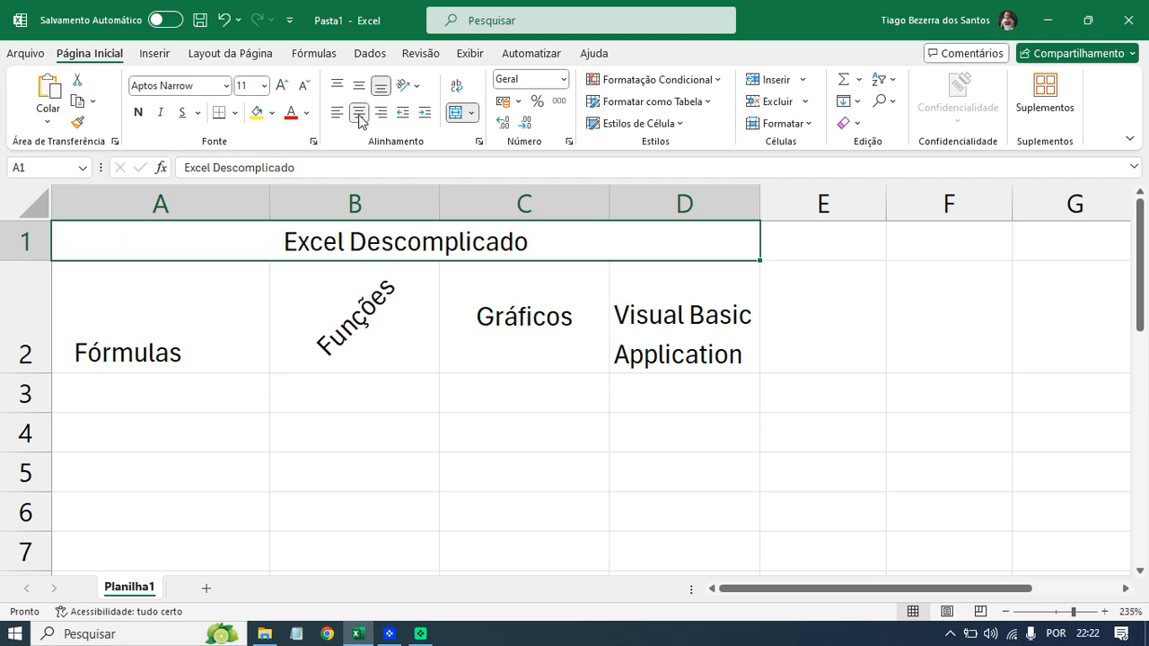
Tilt the merged title text counterclockwise and increase the height of row 1 to make room for it.
click(417, 86)
click(439, 111)
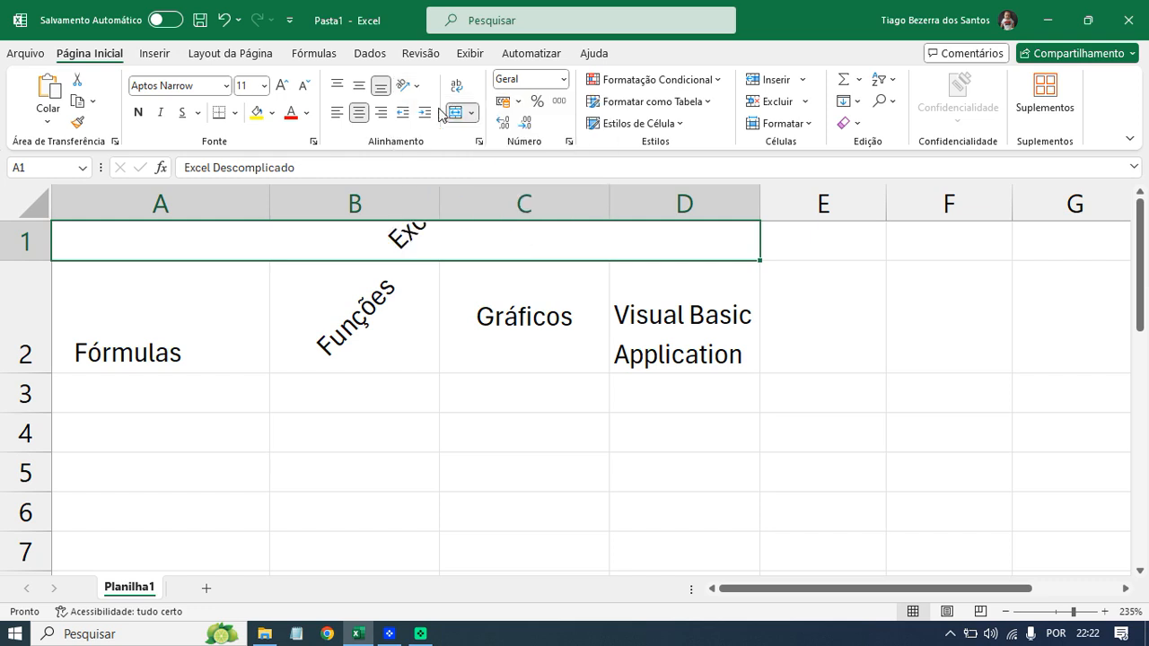
click(409, 86)
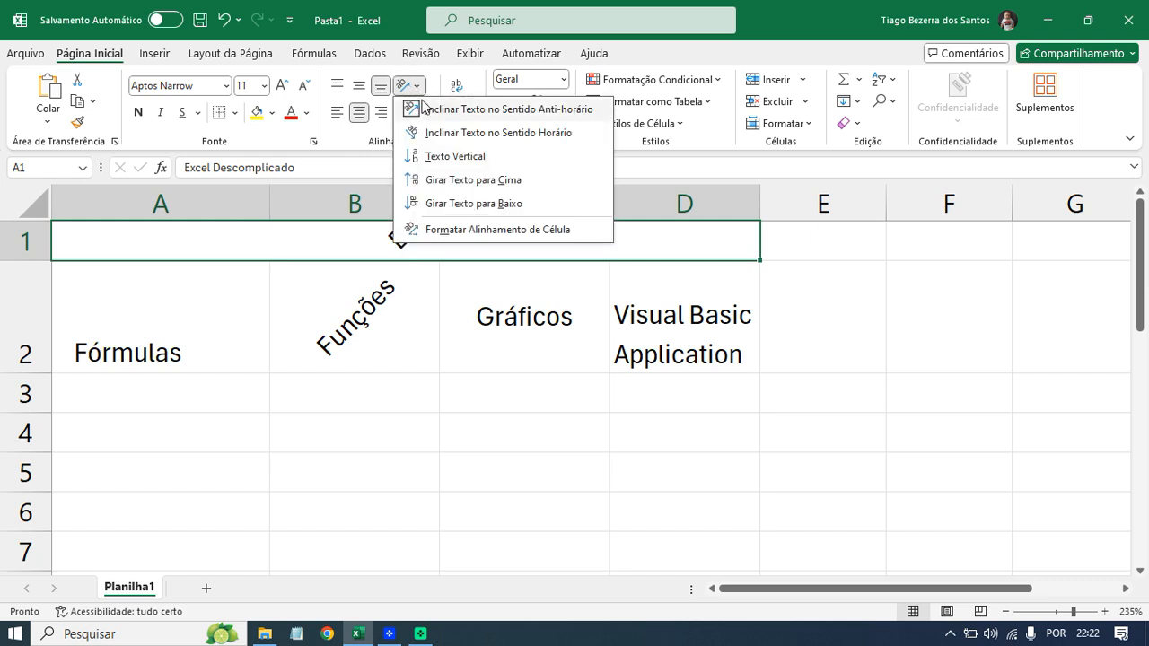
click(409, 87)
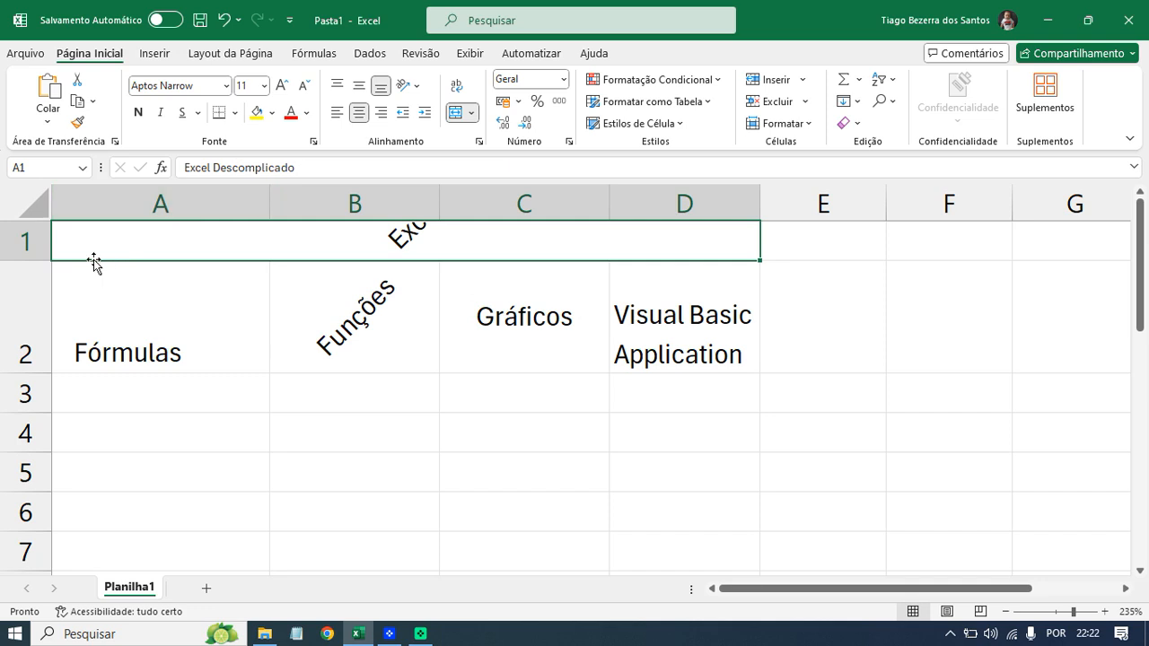
drag(45, 260, 56, 395)
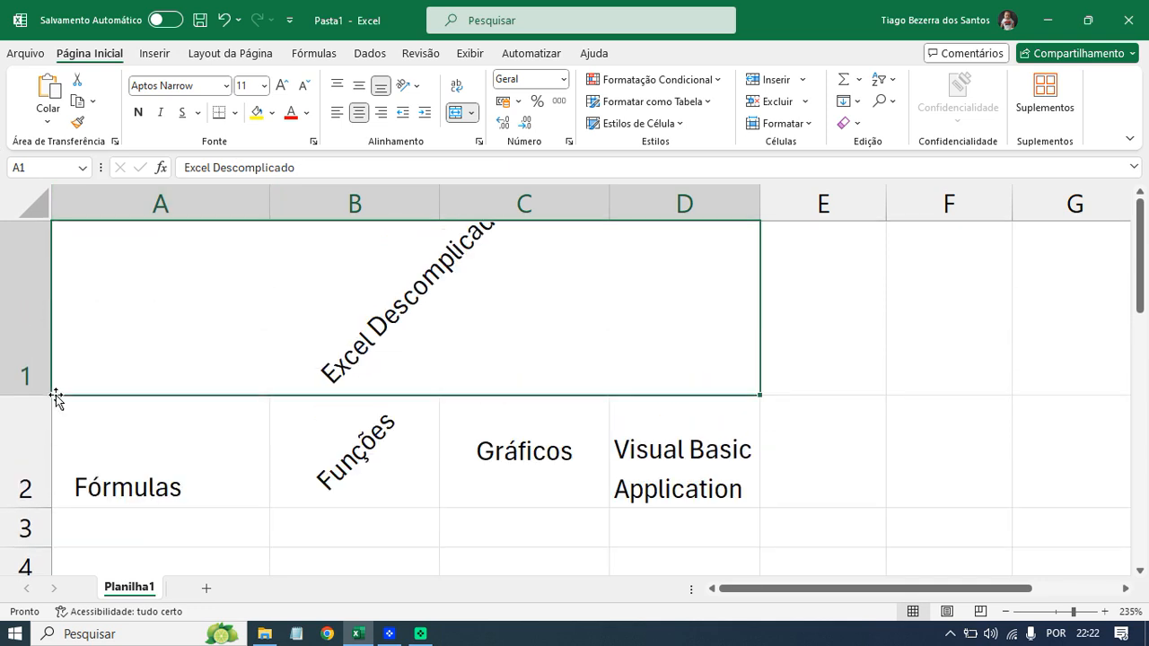
click(57, 400)
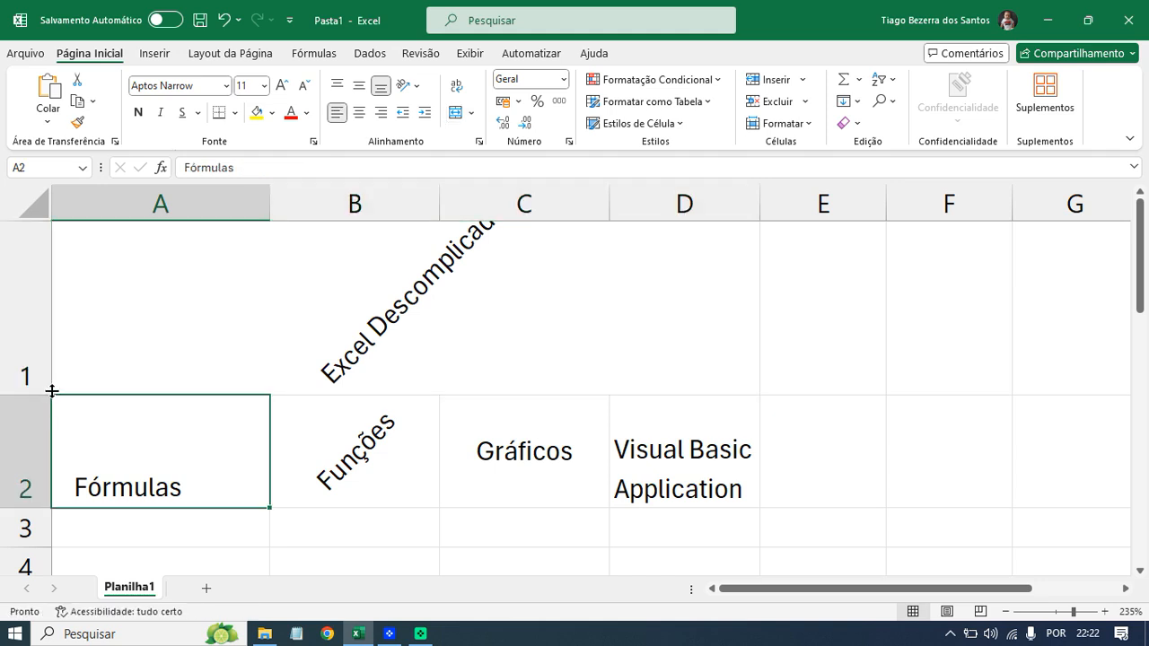
Undo the row 1 height change and remove the counterclockwise tilt from the title.
key(ctrl+z)
click(326, 239)
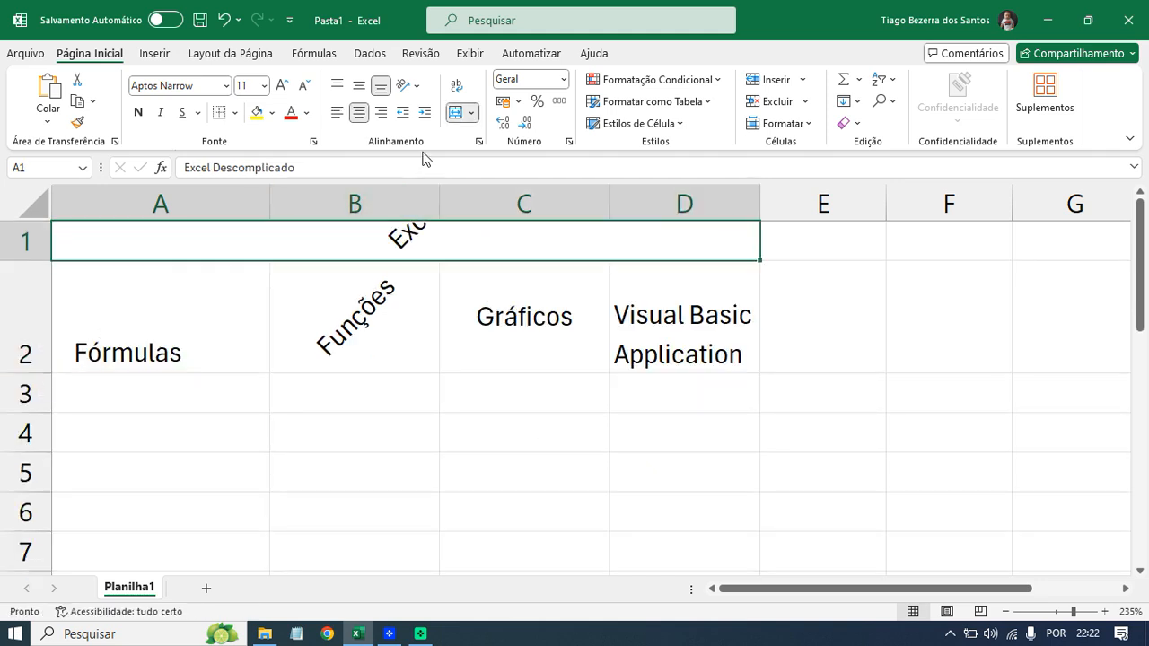
click(418, 88)
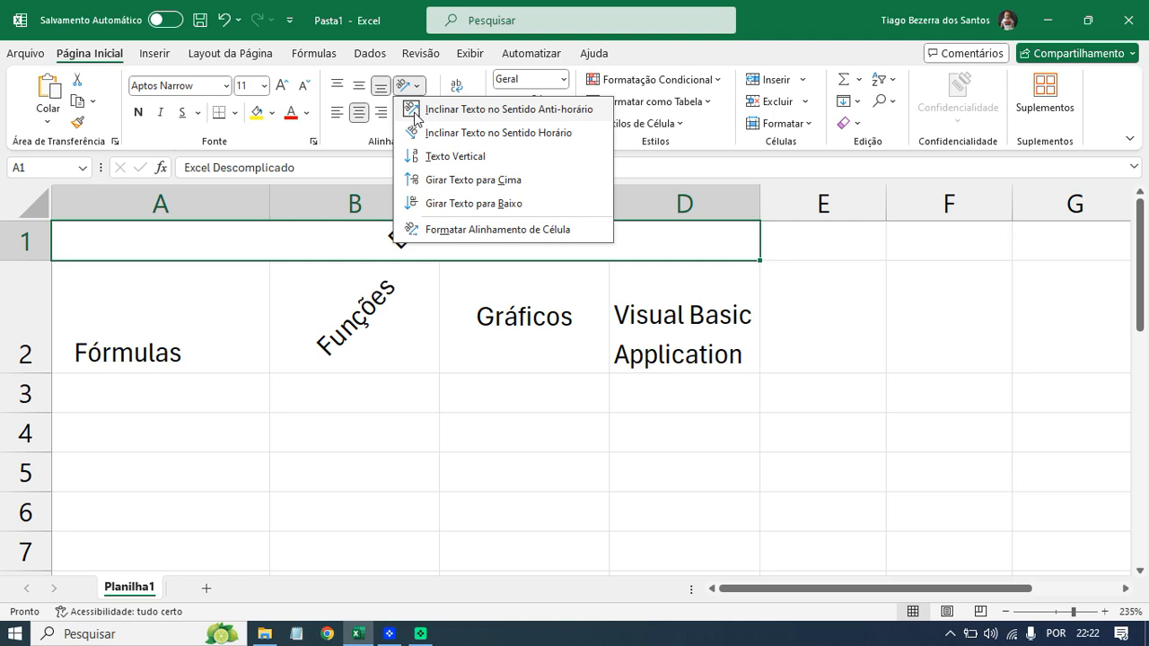
key(Escape)
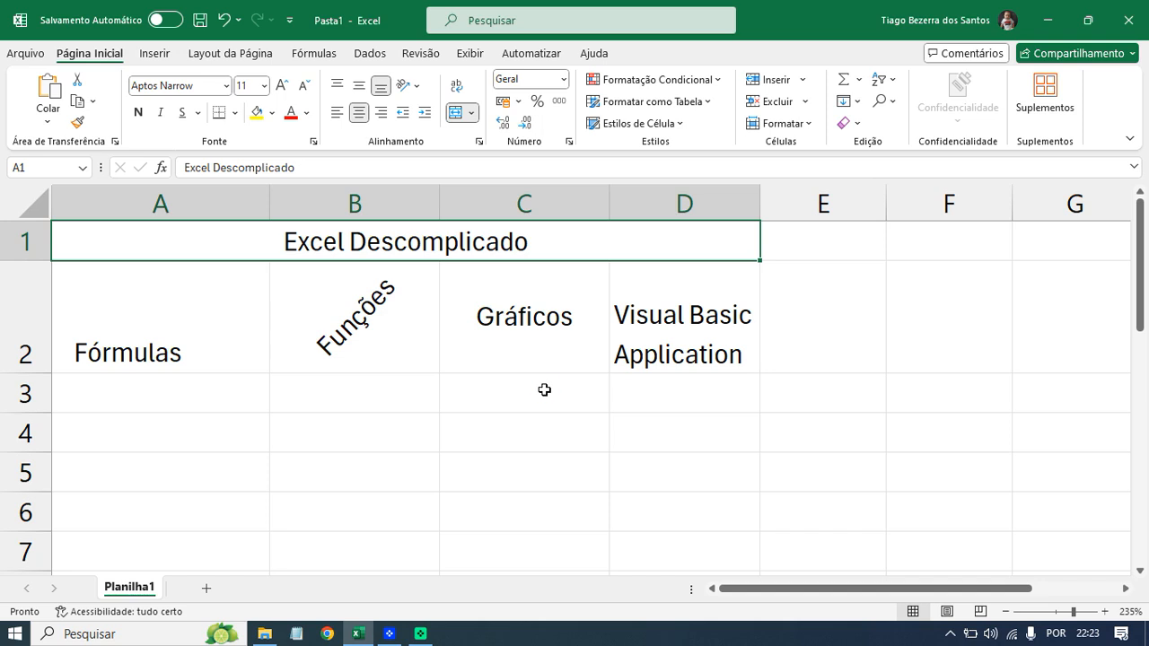
Enter "Office" in A4 and "Excel" in B4.
ctrl+scroll(544, 389, down, 4)
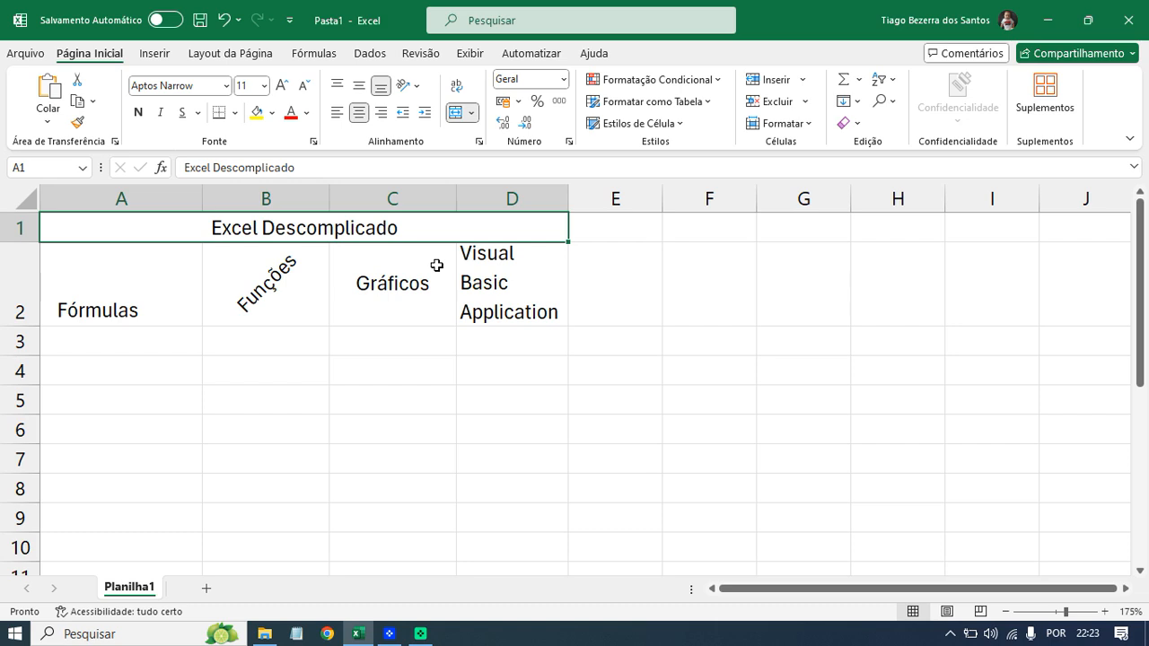
scroll(521, 299, up, 5)
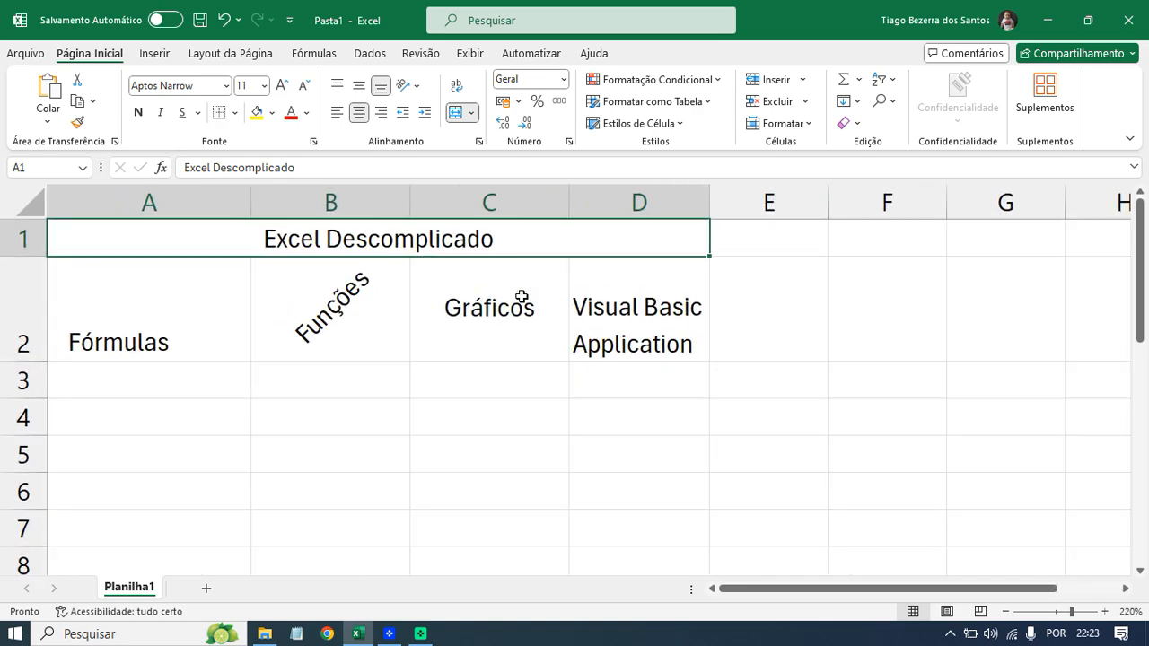
scroll(405, 386, down, 1)
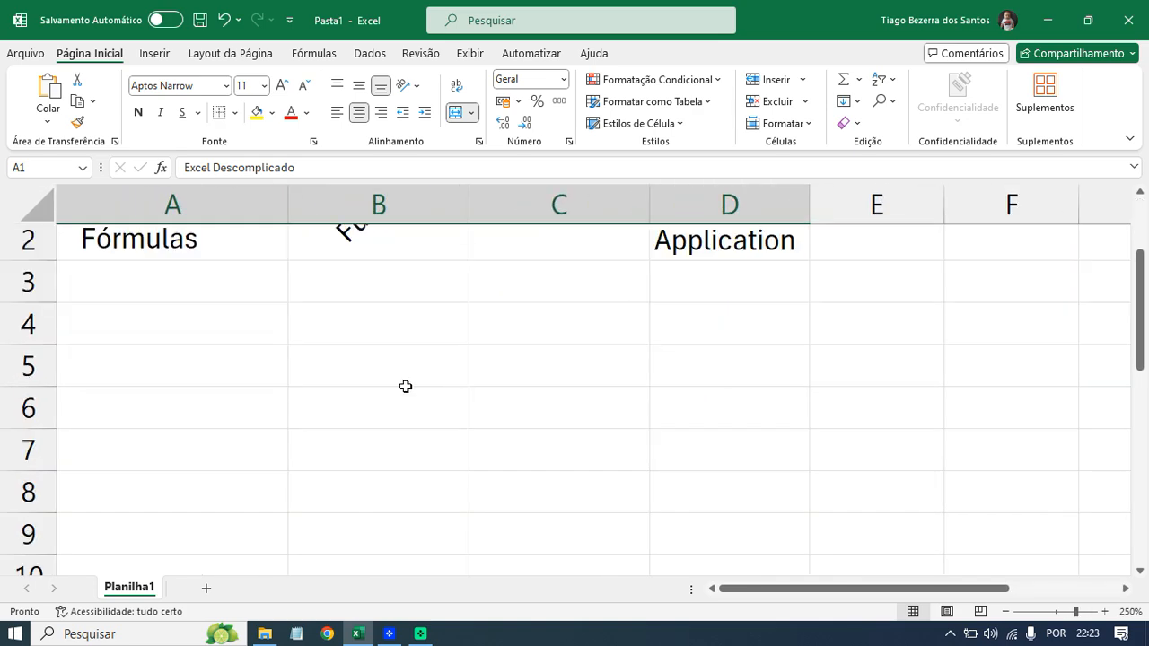
click(173, 341)
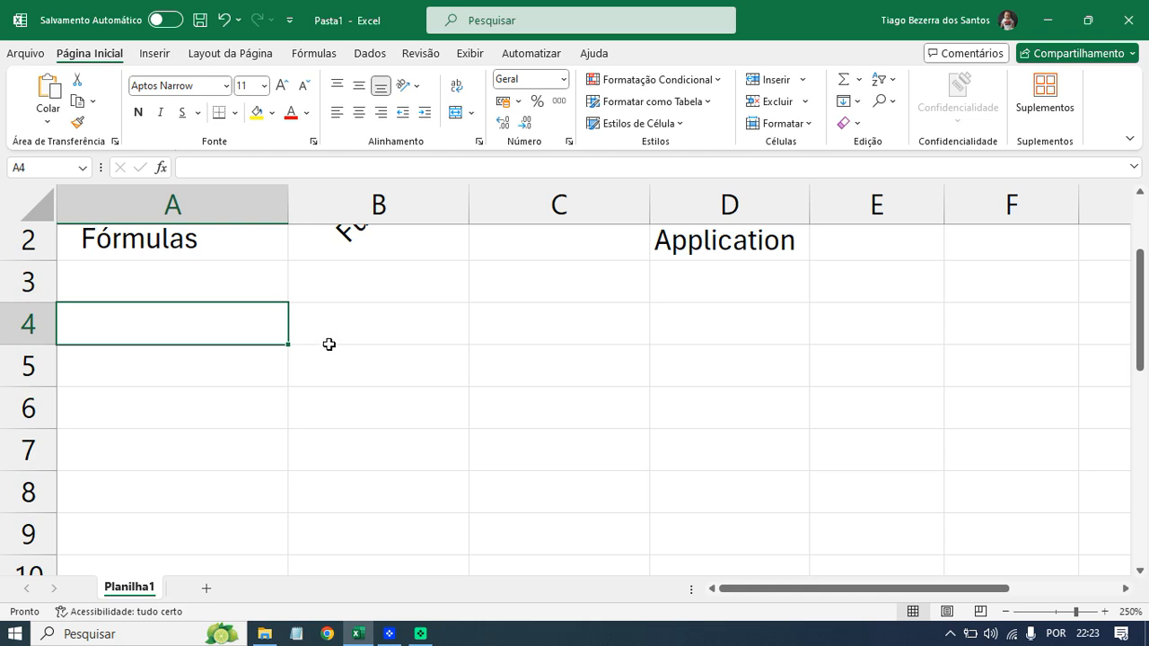
text(Office)
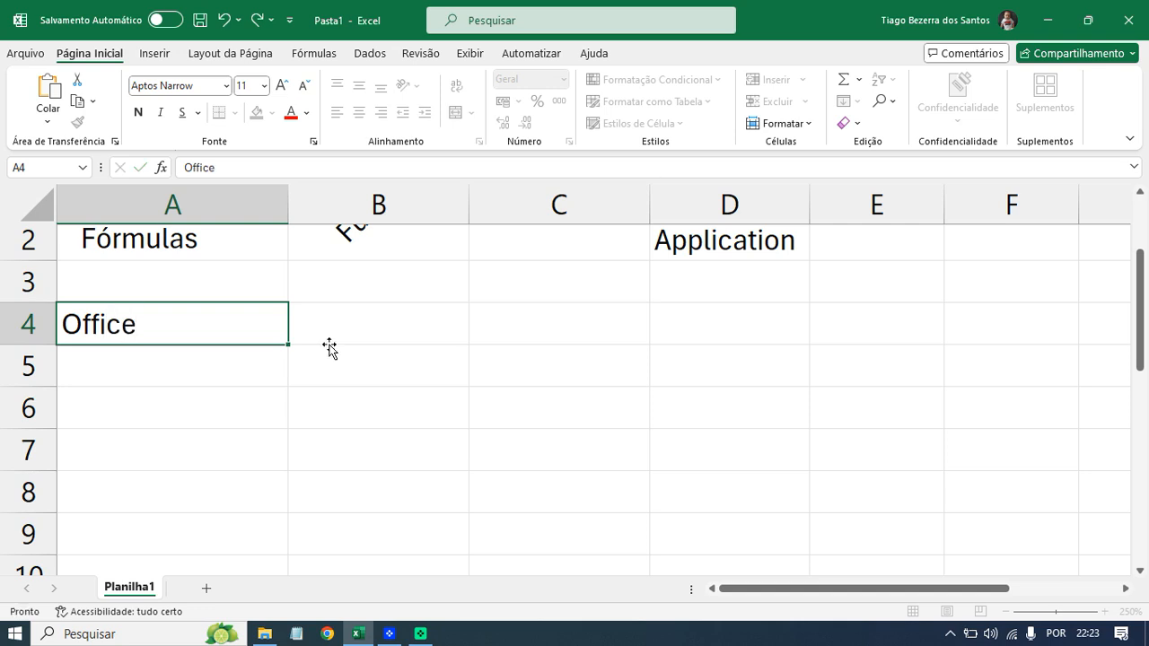
click(329, 343)
text(Excel)
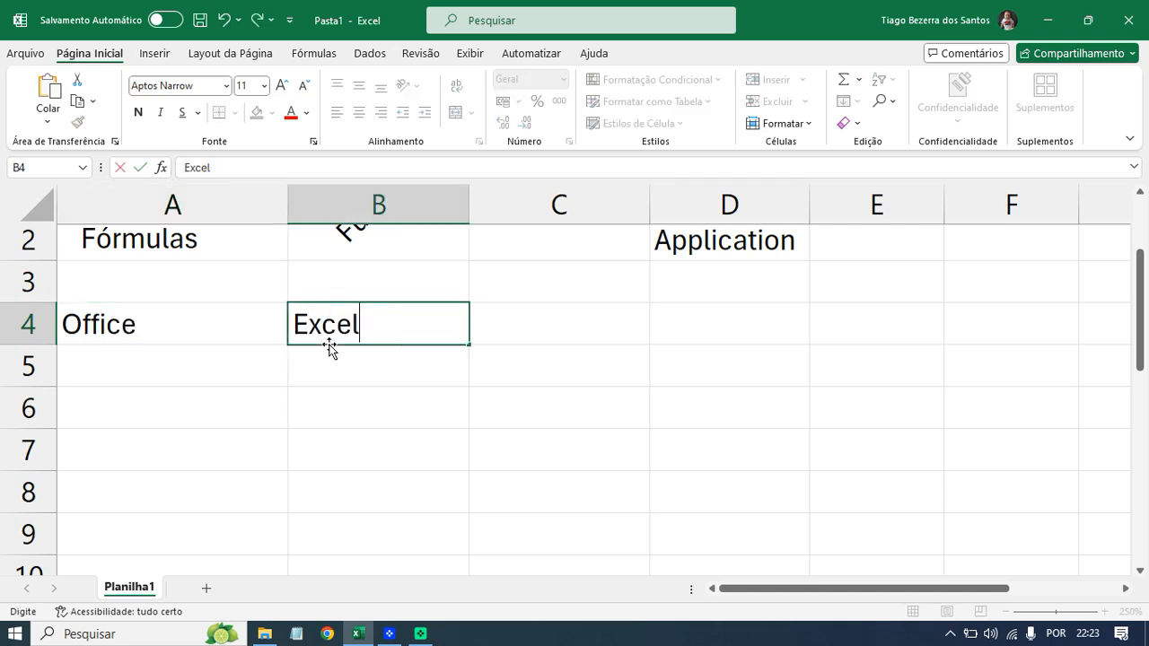
key(Return)
Clear cell B4 and merge and center A4:B4.
click(330, 343)
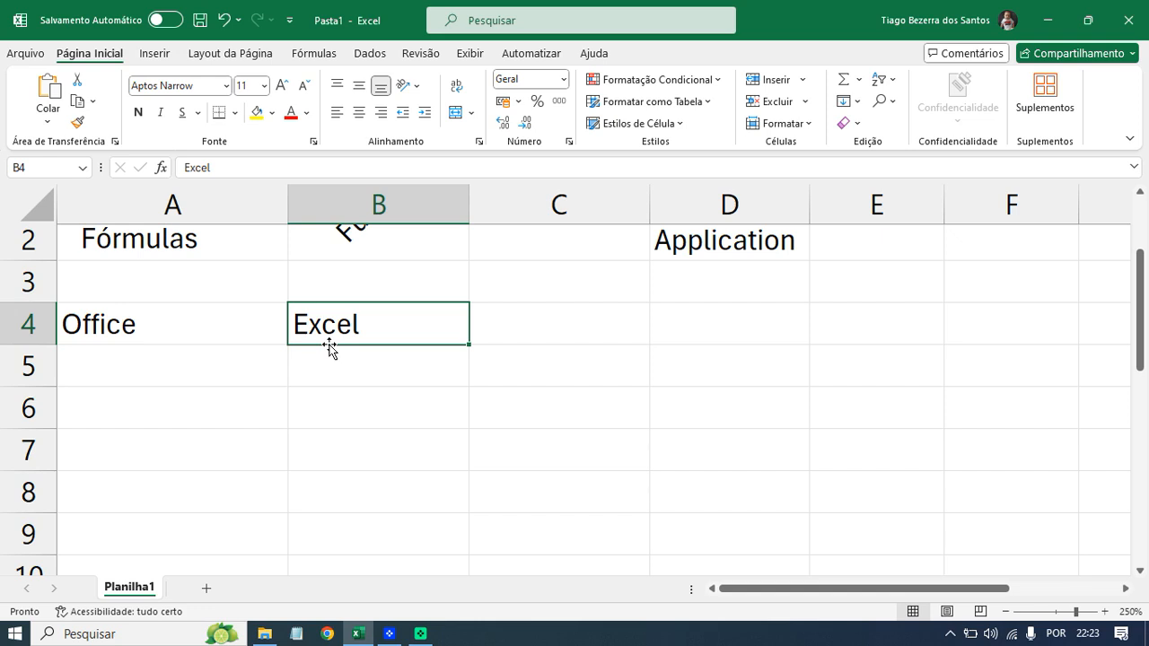
key(Delete)
mouse_move(225, 326)
mouse_down()
mouse_move(349, 315)
mouse_move(216, 313)
mouse_move(372, 315)
mouse_move(254, 333)
mouse_move(242, 358)
mouse_move(231, 279)
mouse_move(224, 328)
mouse_up()
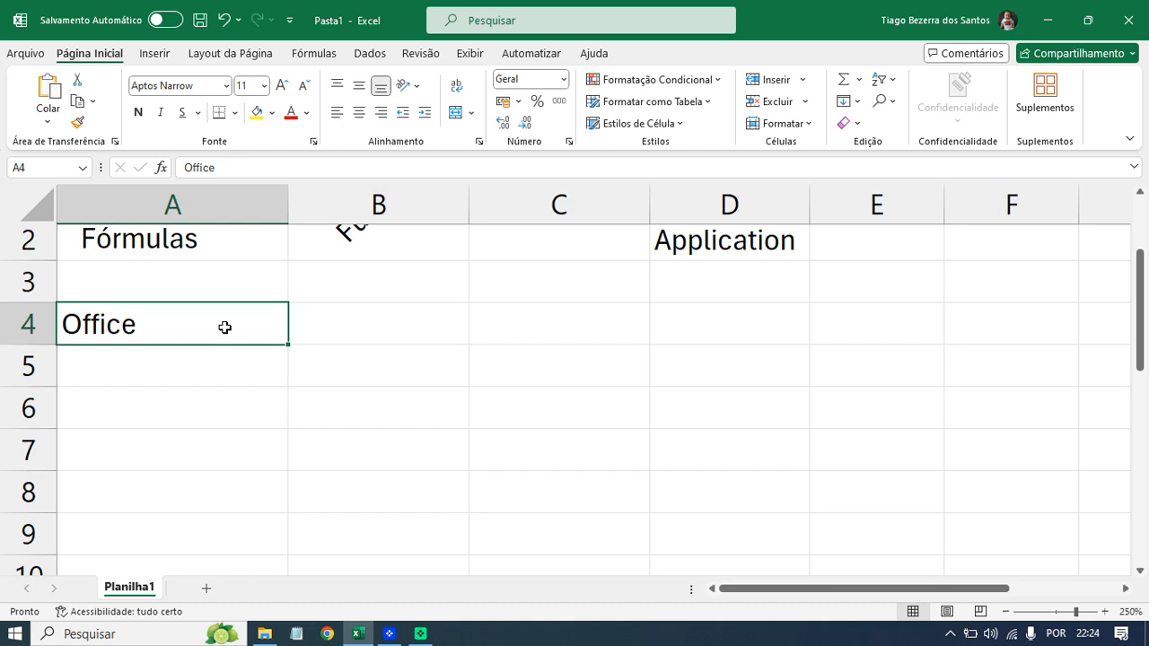
drag(225, 328, 325, 318)
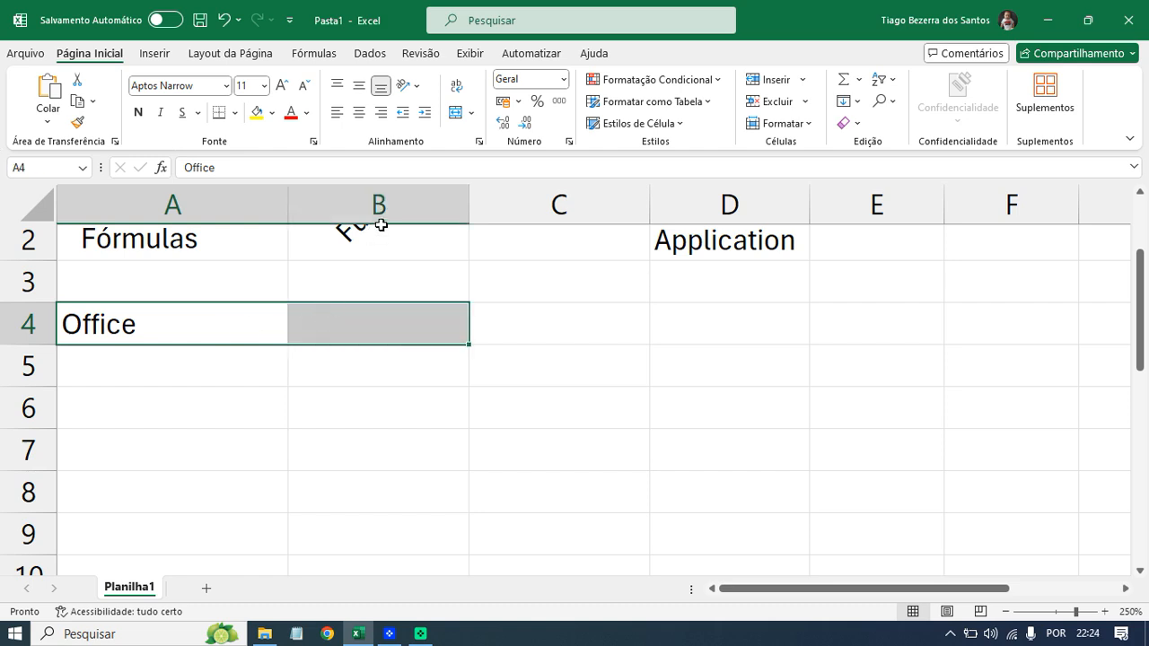
click(455, 113)
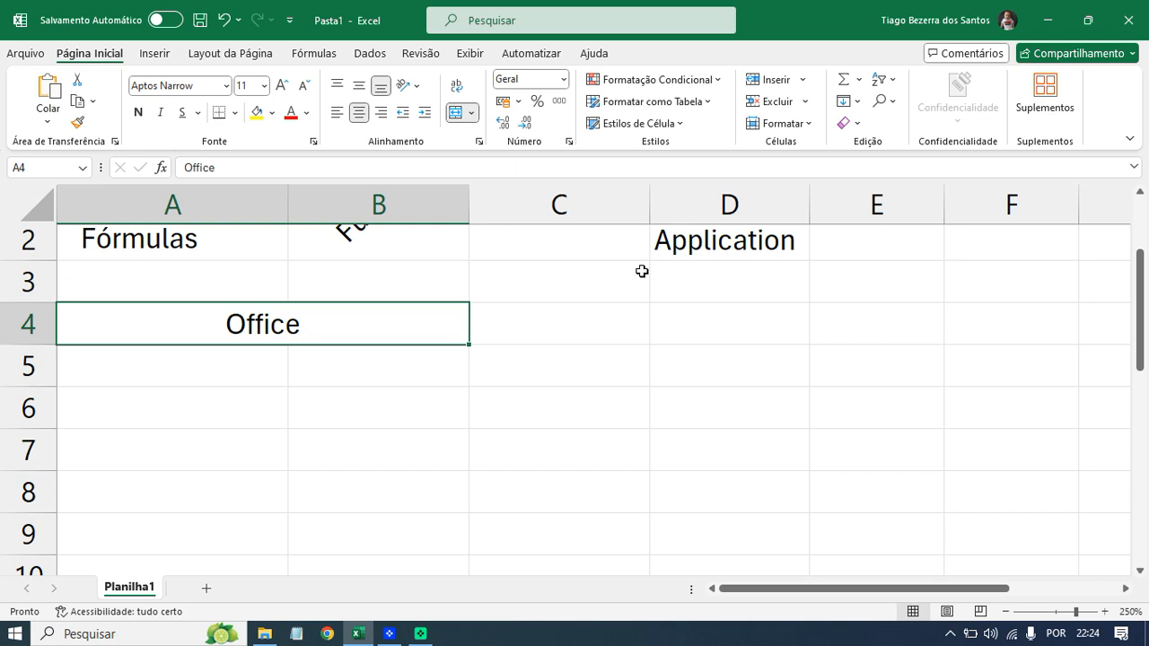
Undo the merge of A4:B4 and enter "Excel" in B4 again.
key(ctrl+z)
click(397, 327)
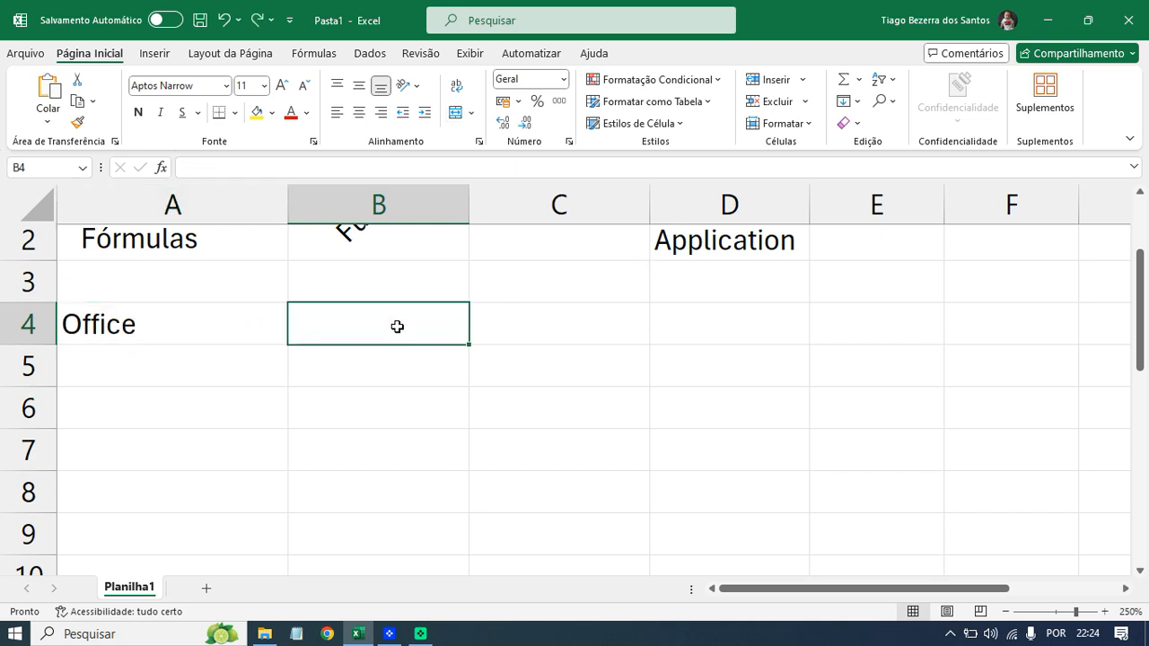
text(Excel)
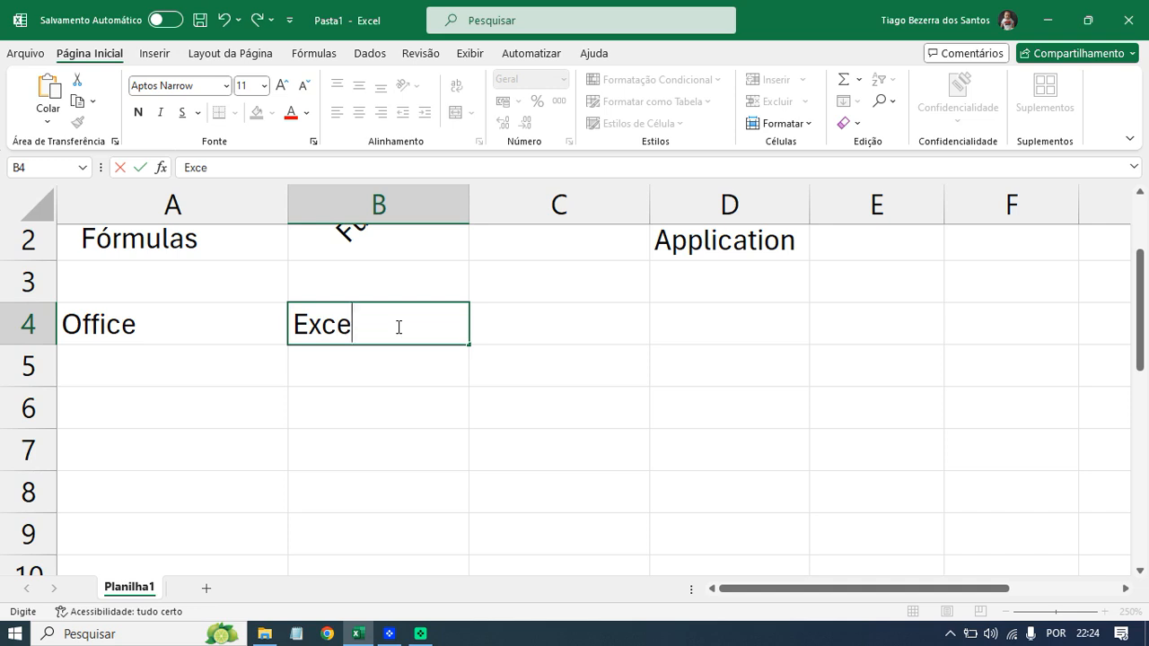
key(Return)
Merge and center A4:B4 with both cells filled, accepting that the B4 value is discarded, and undo the merge.
drag(242, 326, 377, 335)
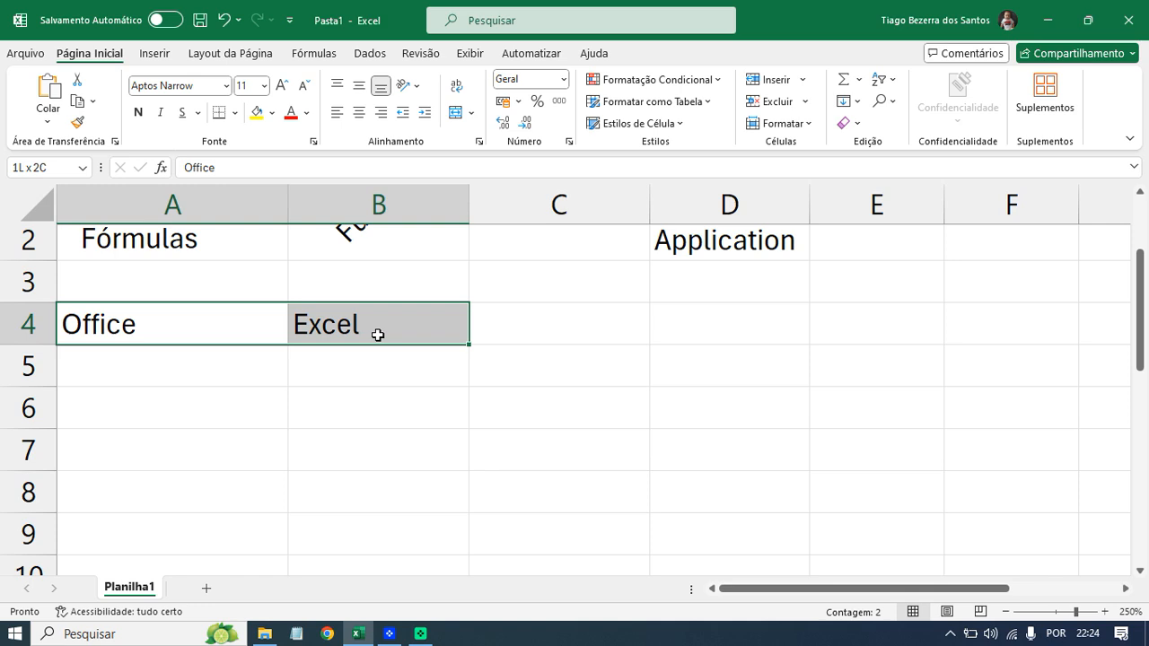
click(455, 113)
drag(464, 304, 492, 195)
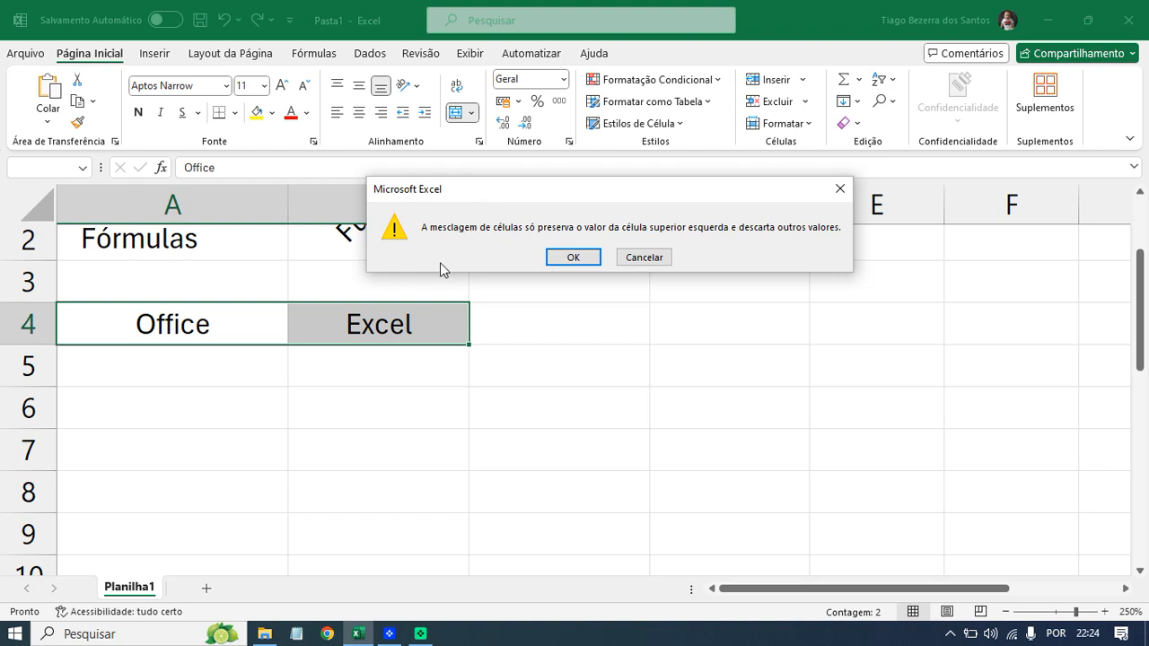
mouse_move(333, 306)
mouse_down()
mouse_move(381, 352)
mouse_move(427, 350)
mouse_move(333, 286)
mouse_move(399, 381)
mouse_up()
drag(436, 279, 342, 349)
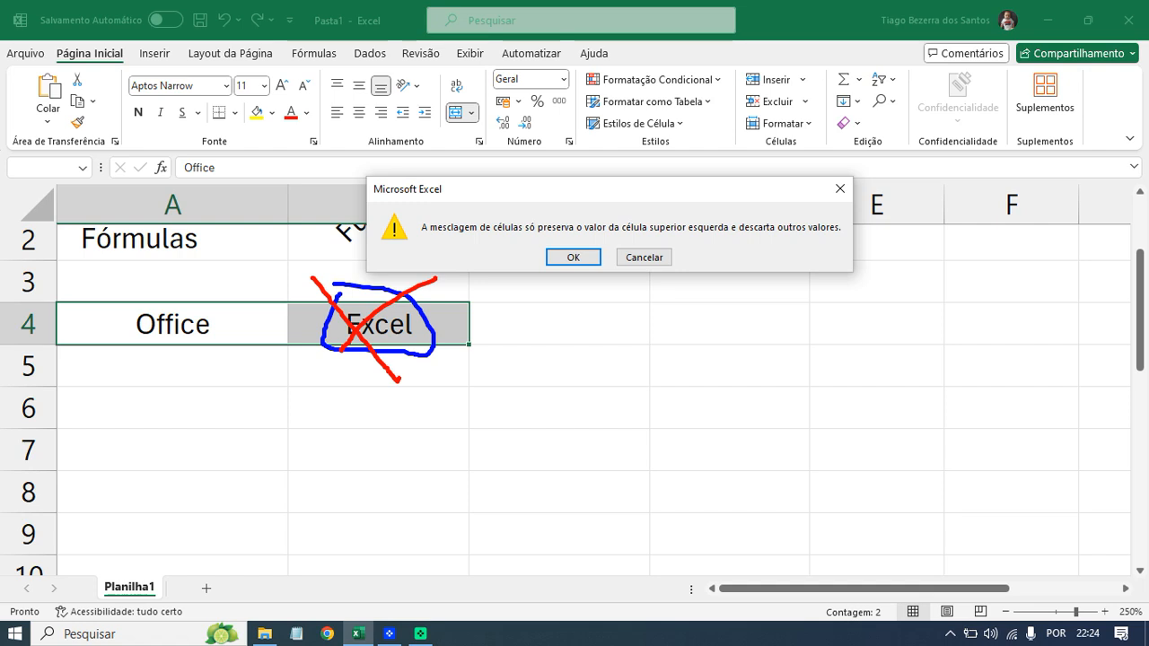
key(Escape)
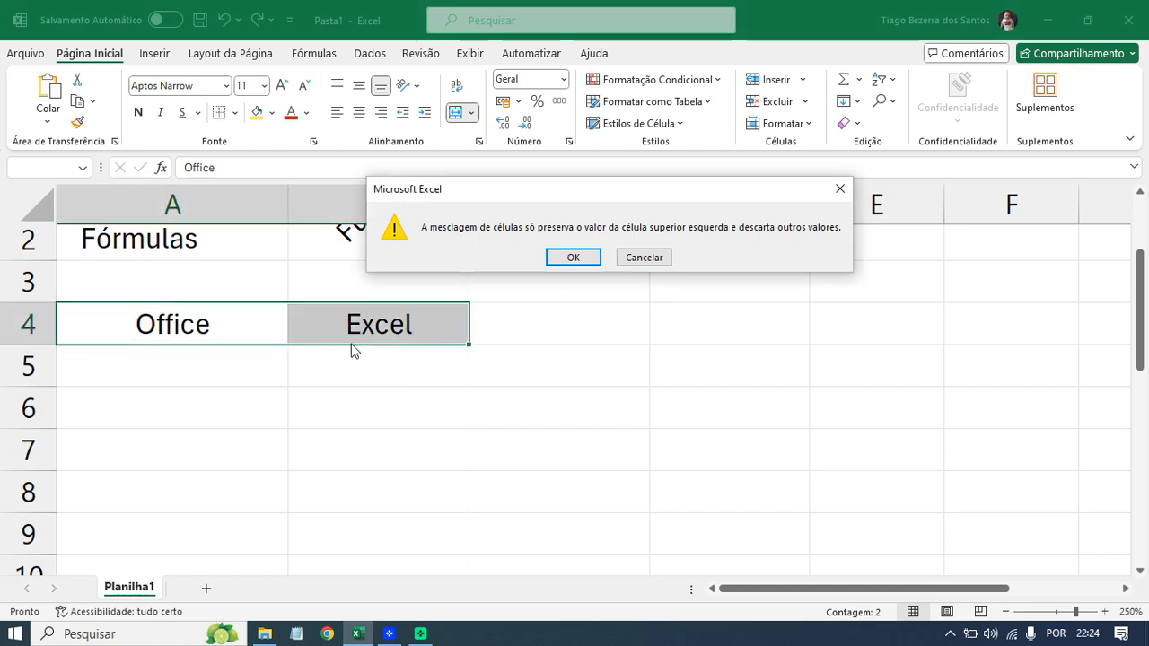
click(573, 258)
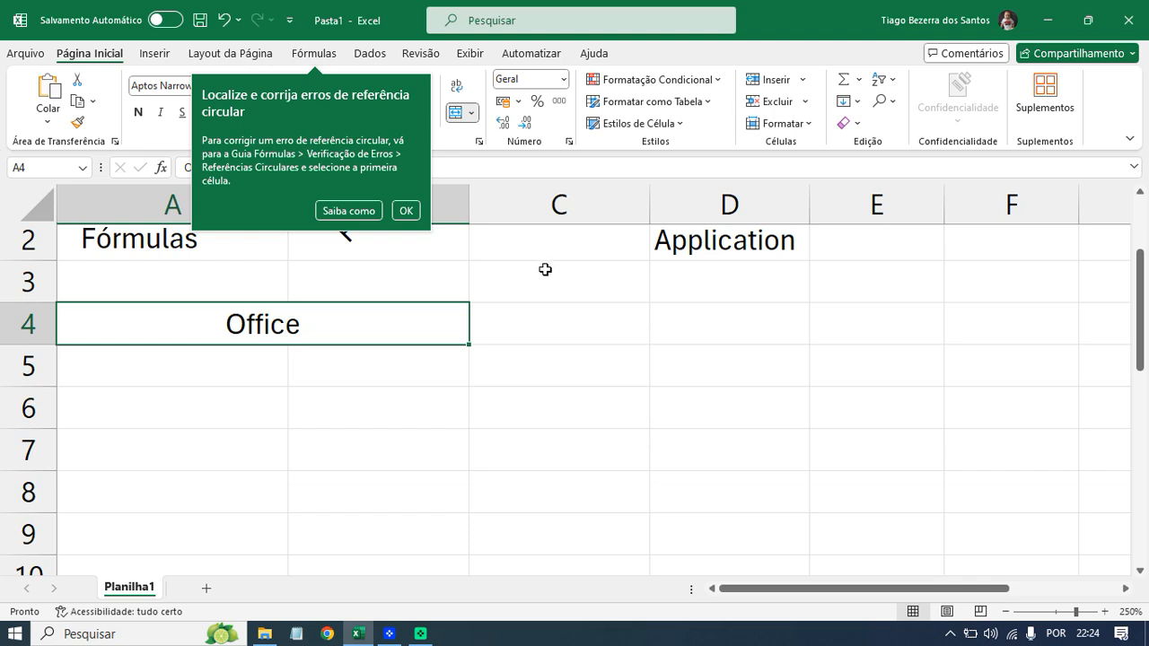
key(ctrl+z)
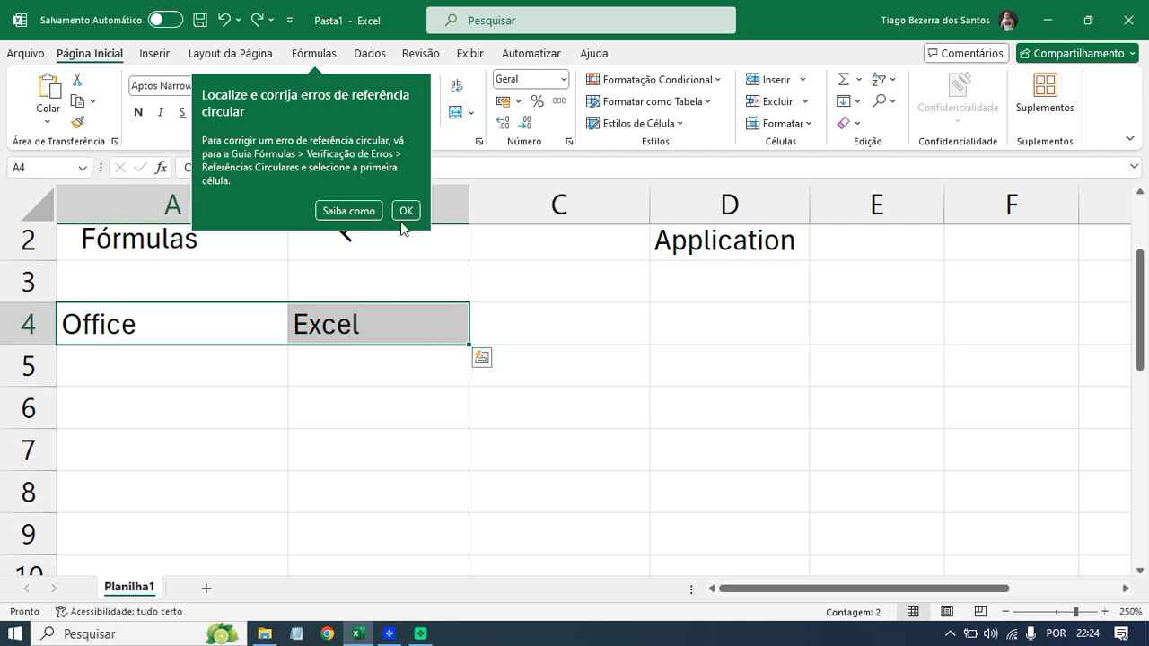
Try to merge and center A4:B4 once more and cancel at the data-loss warning.
click(405, 210)
click(456, 112)
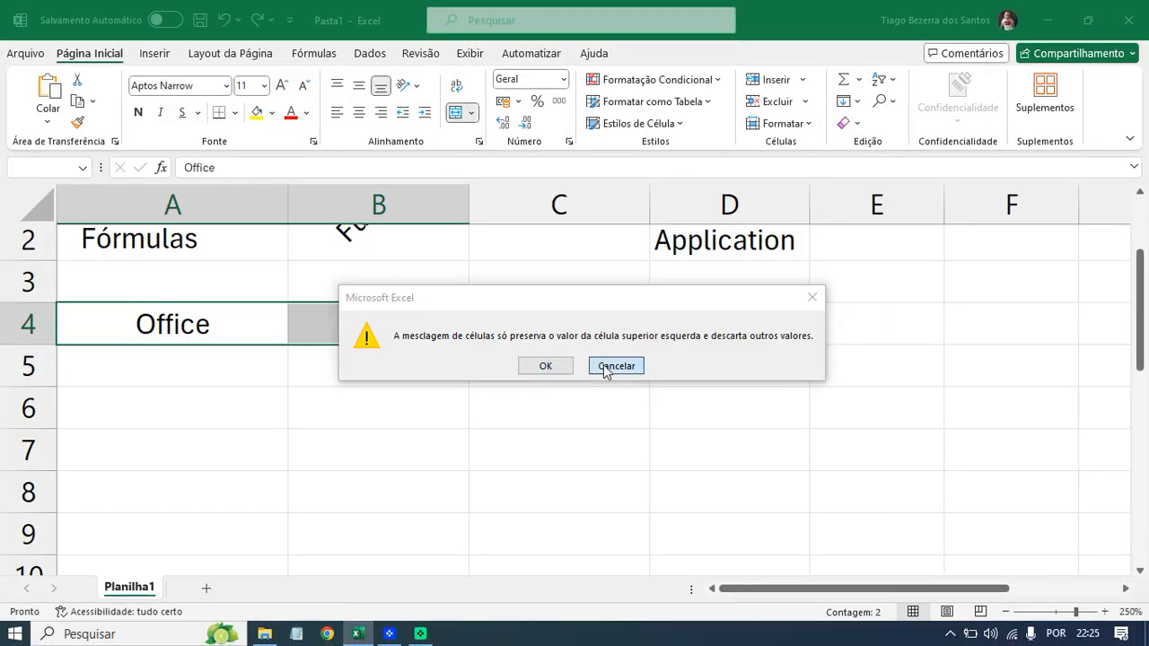
click(604, 367)
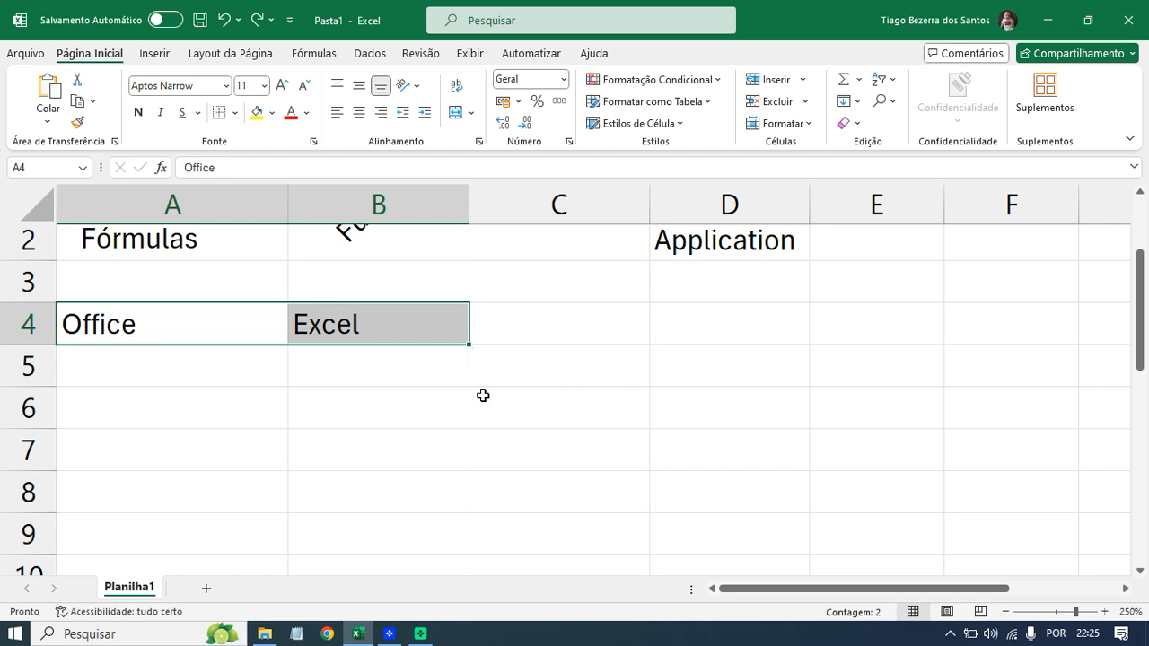
Clear the contents of A4:B4.
click(410, 379)
drag(244, 330, 343, 316)
key(Delete)
click(465, 409)
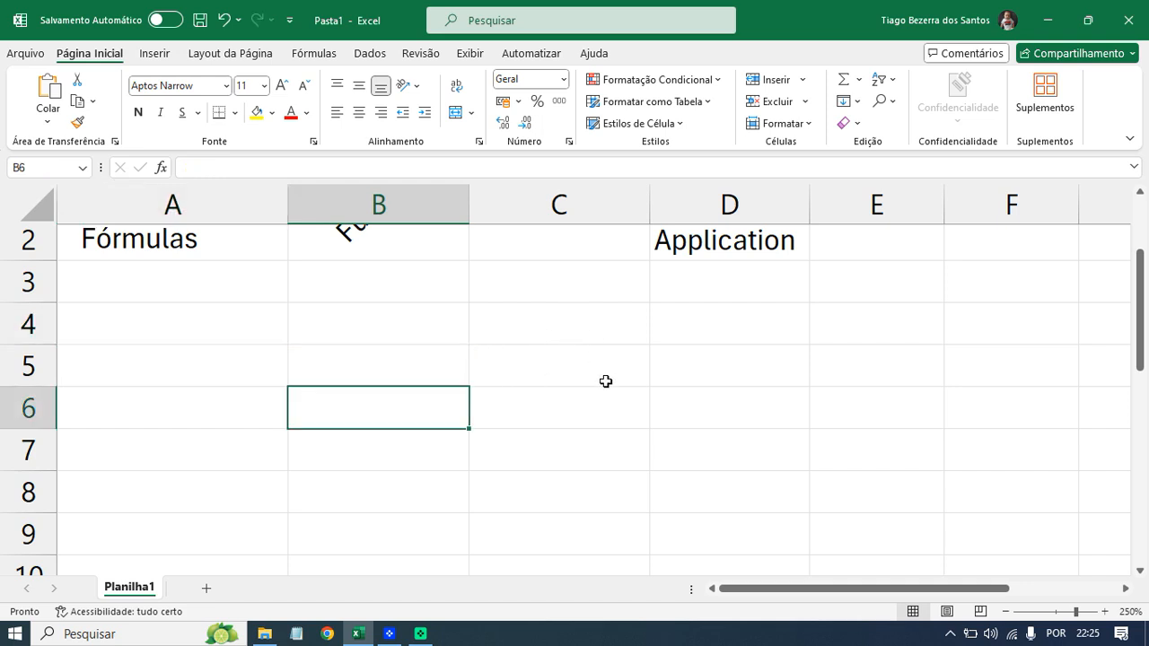
Merge and center the cells C4:C6 and enter "Teste" in the merged cell.
drag(587, 319, 585, 421)
click(577, 328)
drag(578, 375, 574, 410)
click(454, 112)
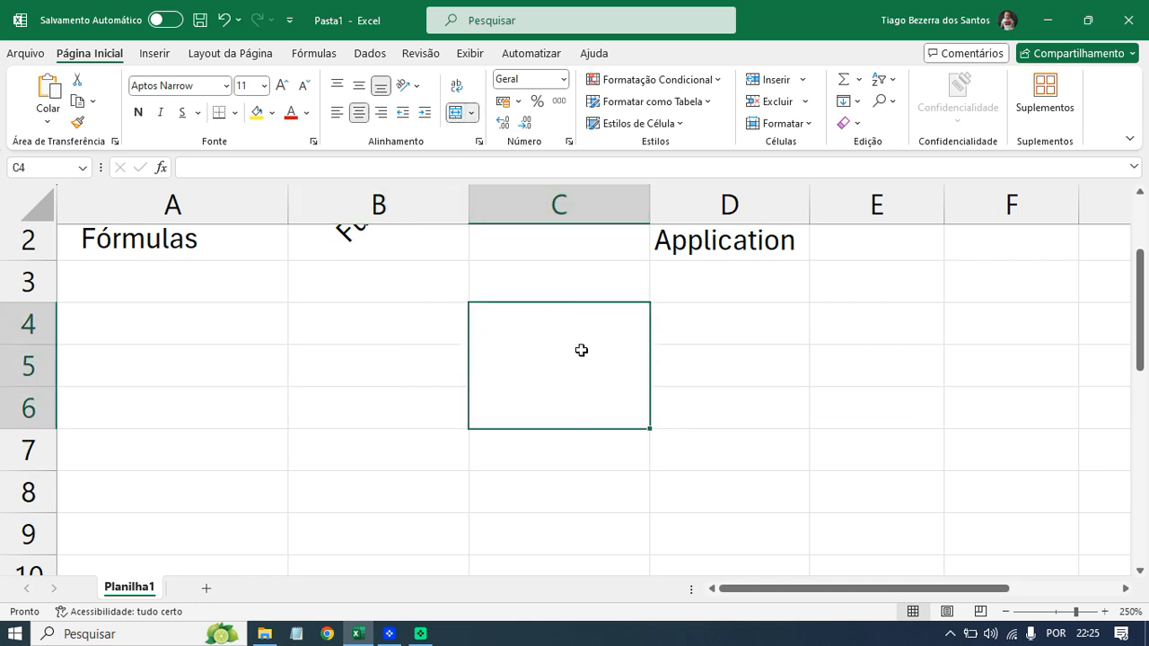
double_click(584, 356)
text(Teste)
key(Return)
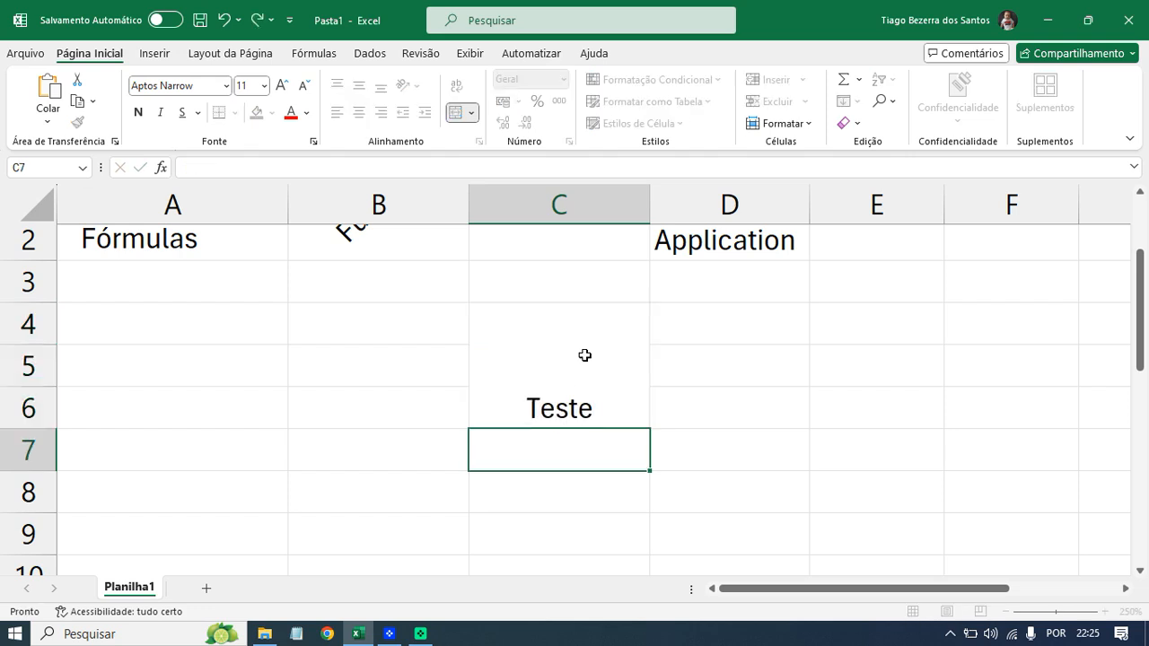
click(585, 356)
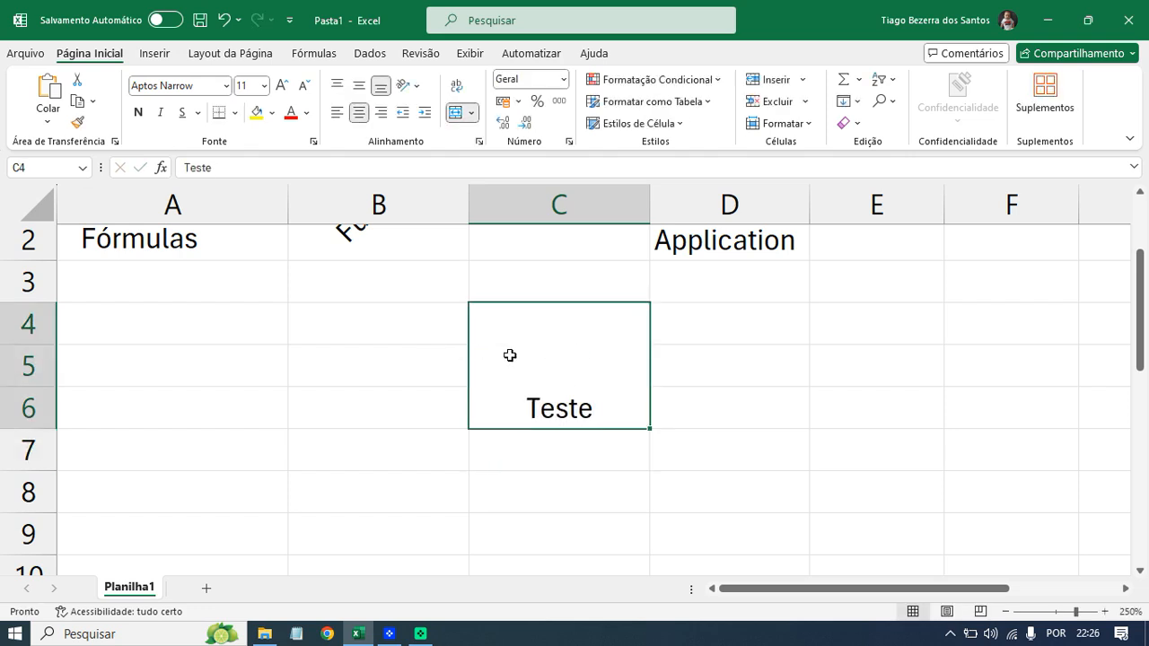
Merge and center the empty cells D5:F5 across the row.
drag(730, 371, 969, 372)
click(455, 112)
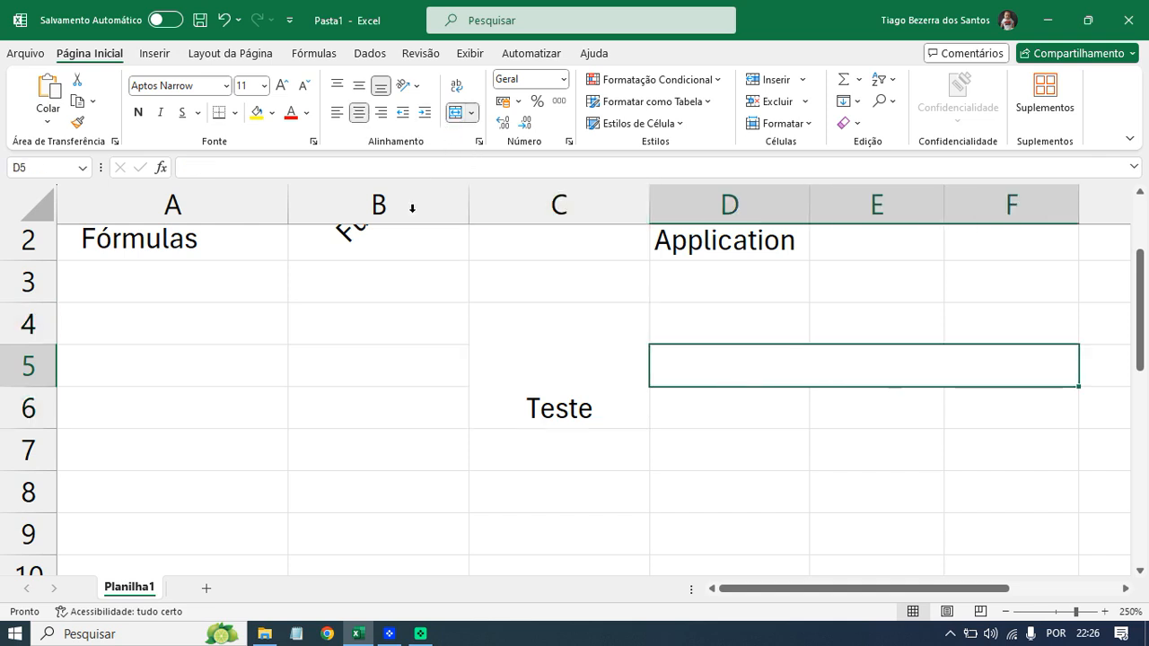
mouse_move(230, 361)
mouse_down()
mouse_move(213, 408)
mouse_move(339, 482)
mouse_move(331, 392)
mouse_move(238, 362)
mouse_up()
click(345, 362)
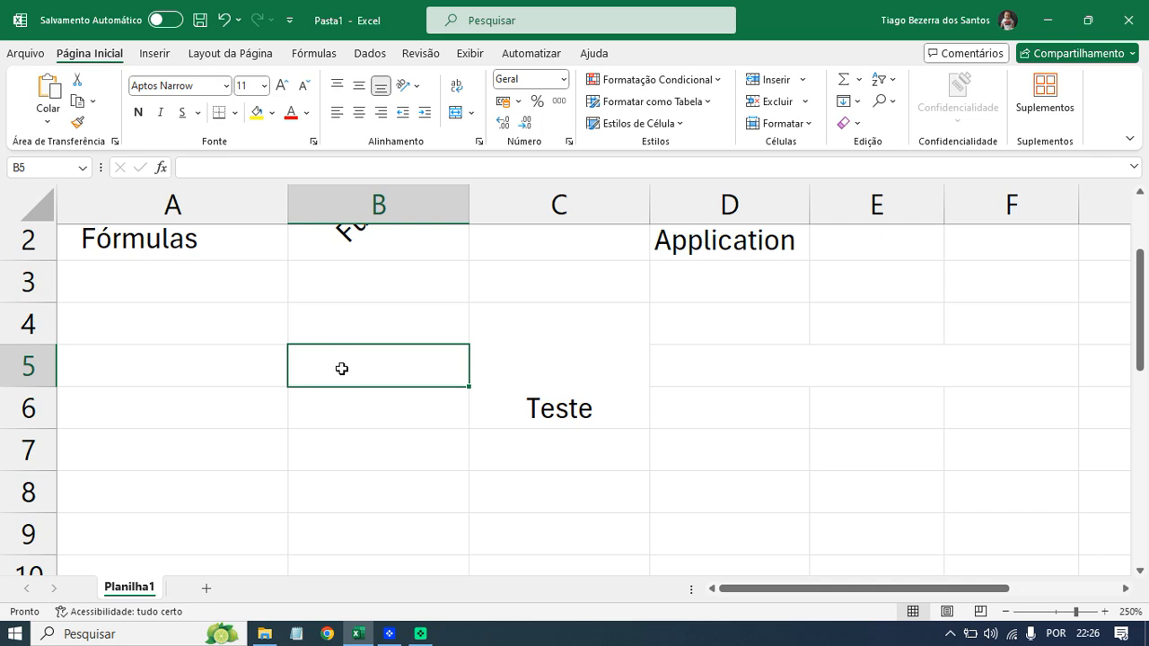
click(519, 383)
scroll(521, 382, up, 1)
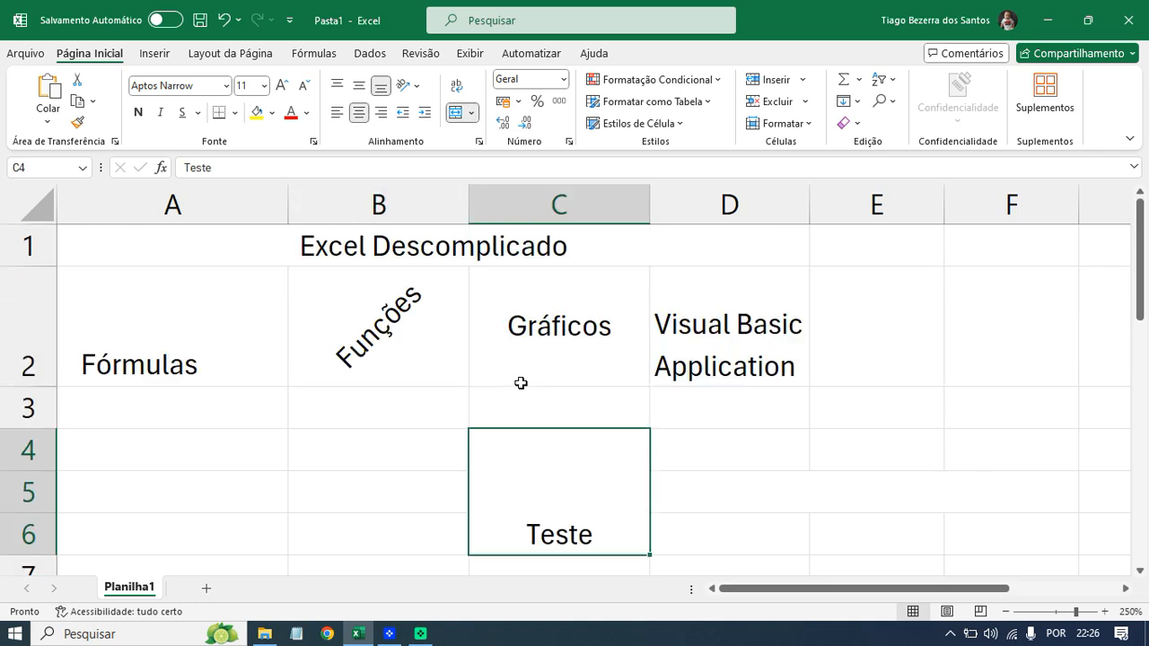
Save the workbook in the Documentos folder as "02 Alinhamentos e Formatações".
click(200, 20)
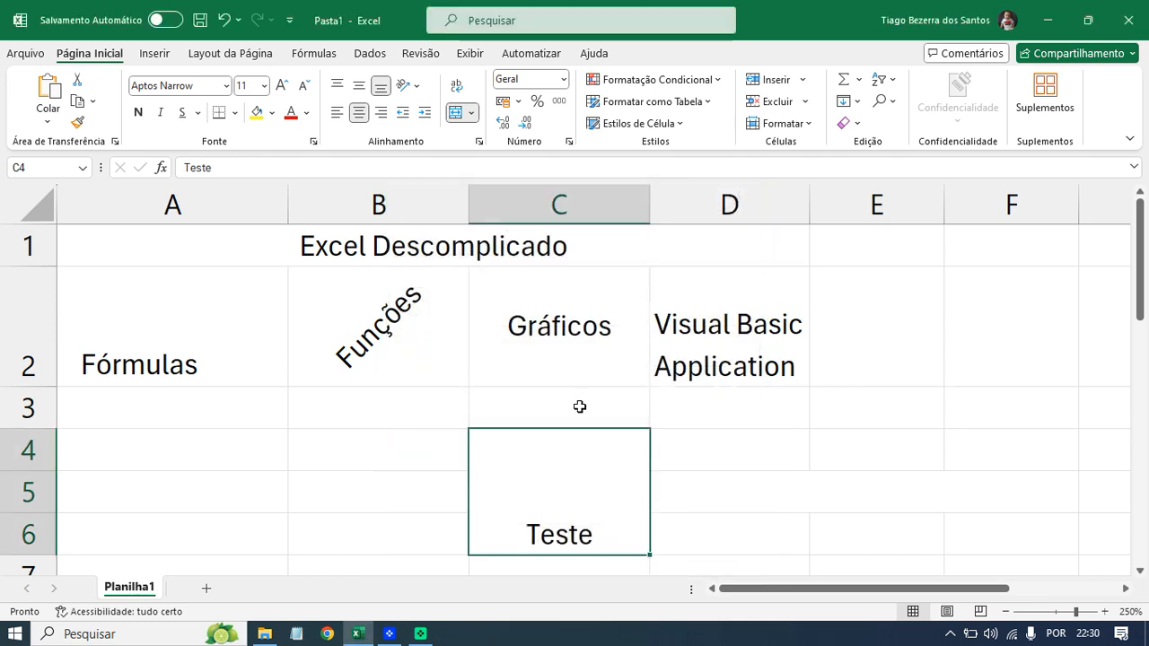
click(580, 406)
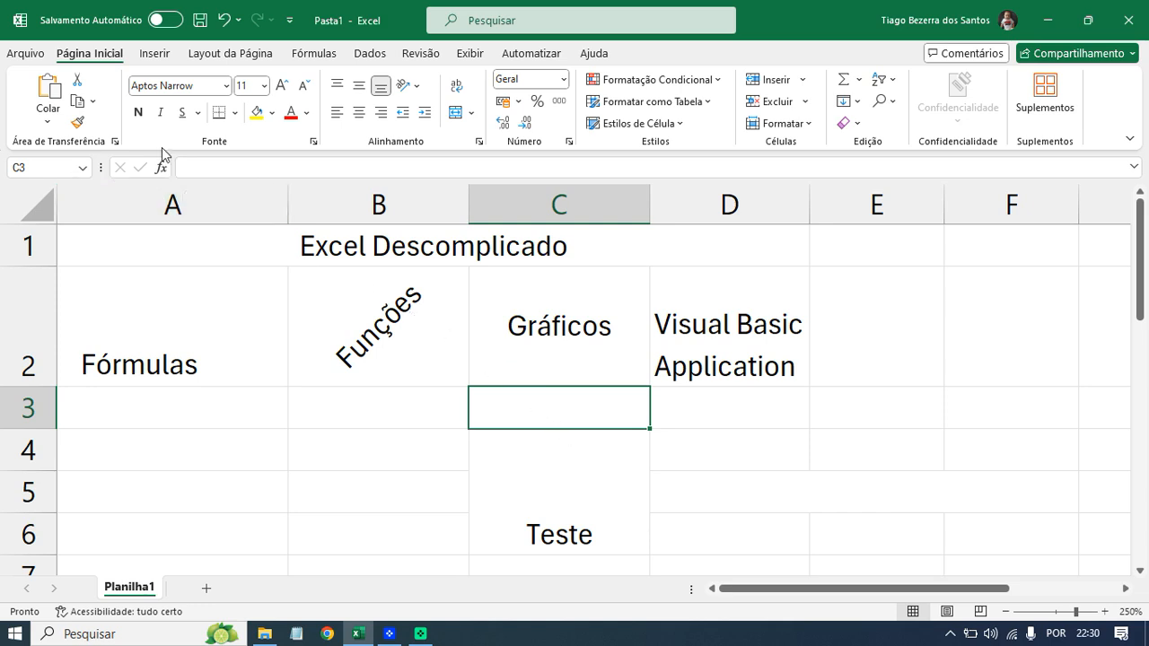
click(39, 56)
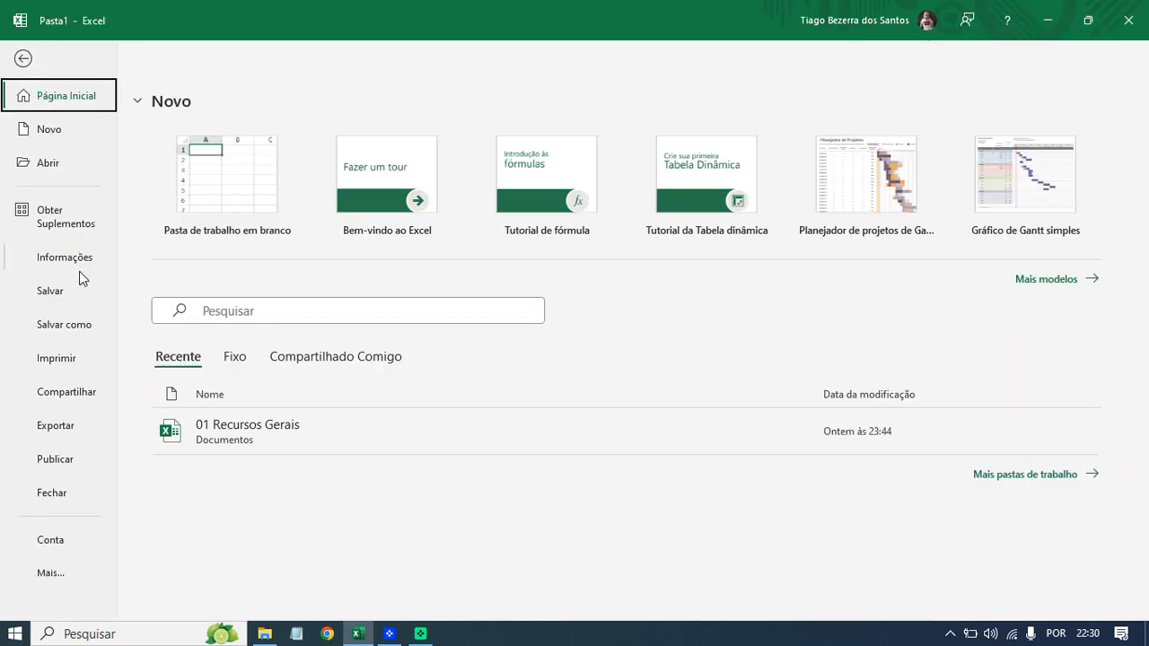
click(79, 321)
click(236, 446)
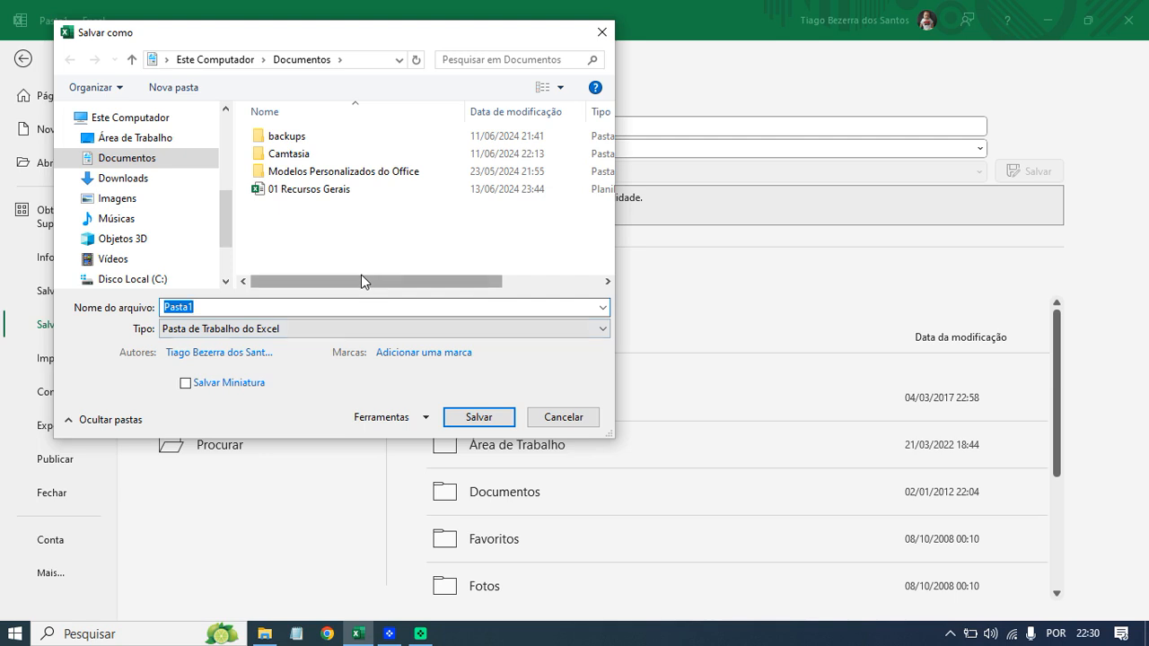
text(02)
text(Fo)
key(BackSpace)
key(BackSpace)
key(BackSpace)
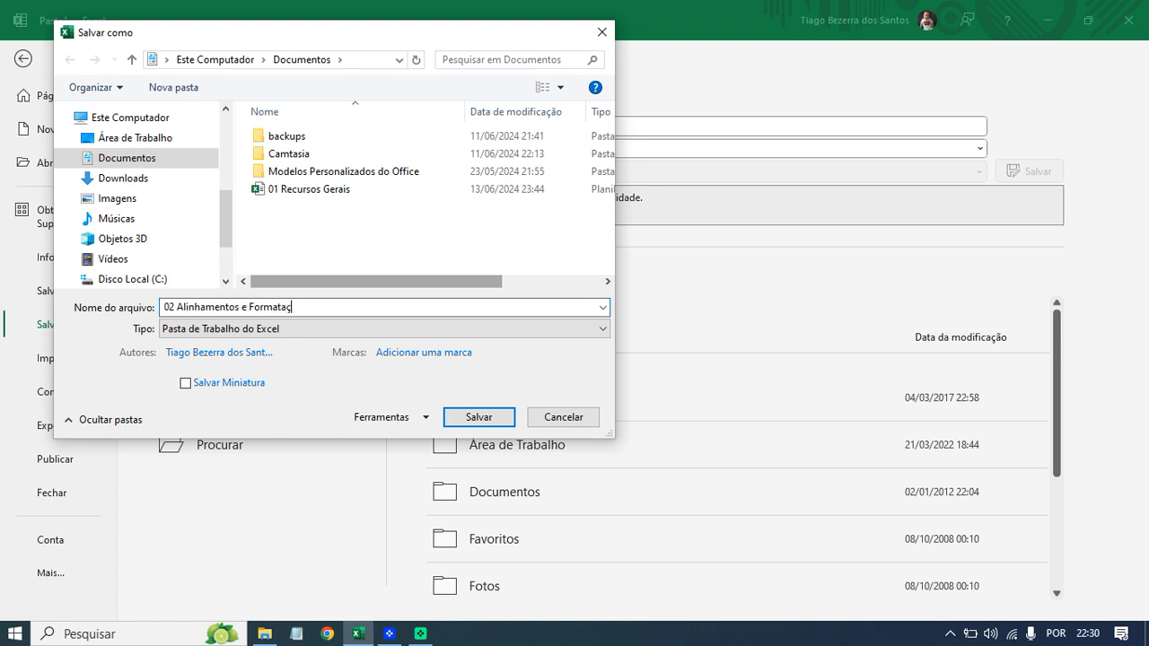
click(498, 415)
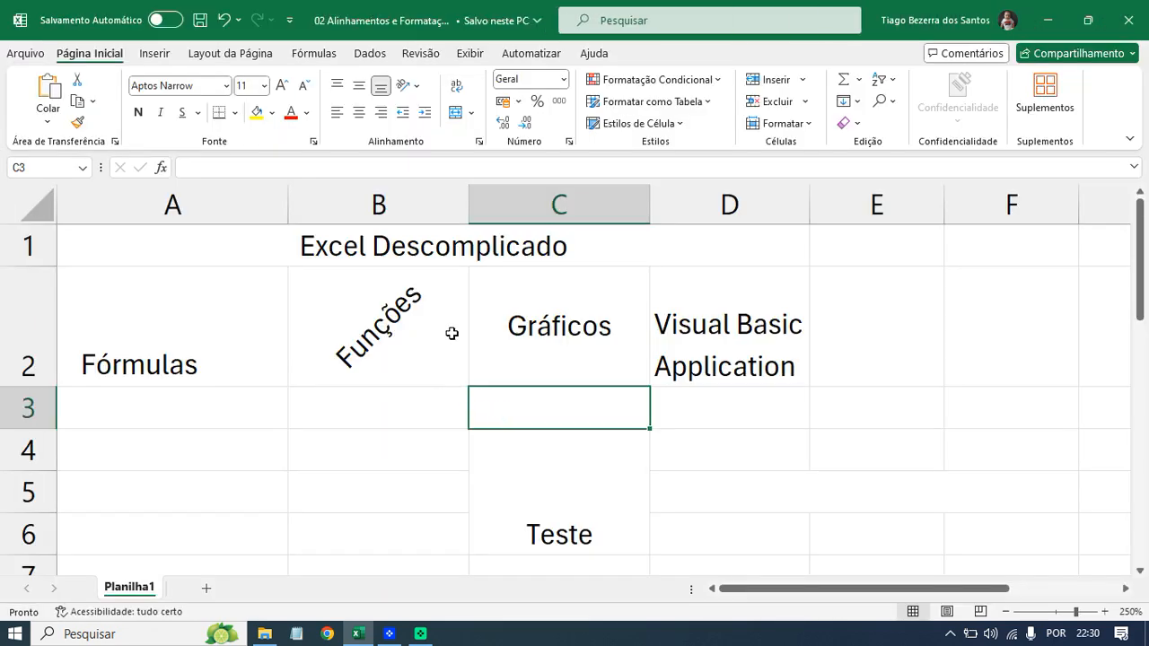
Add a second worksheet and rename the first one "Alinhamentos".
click(499, 321)
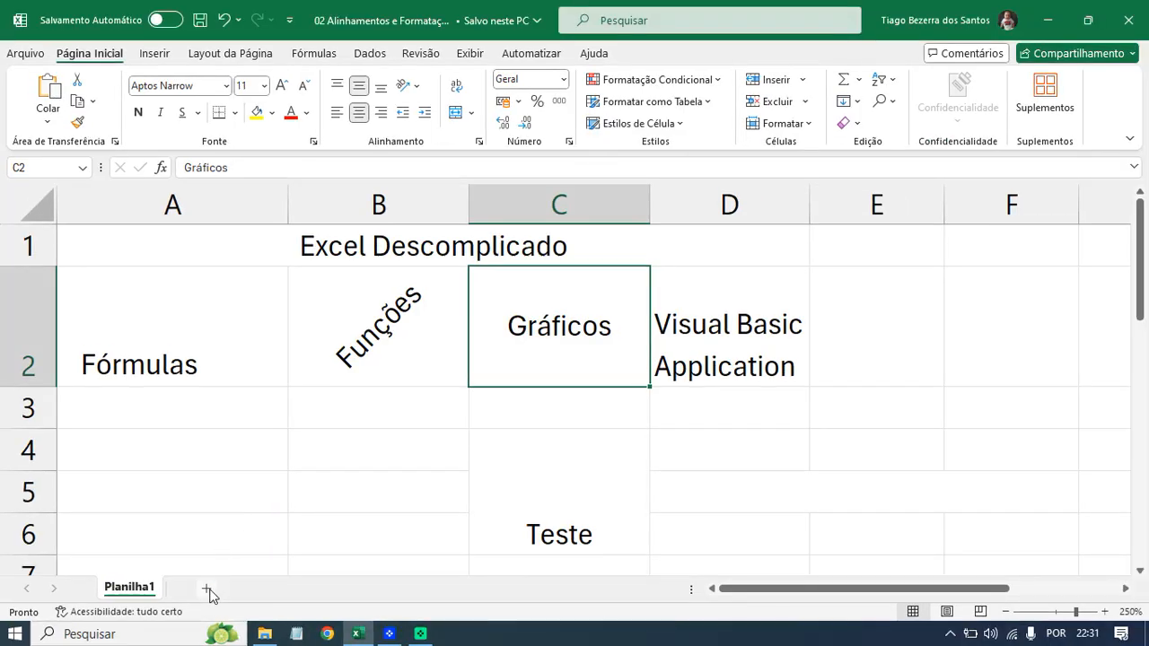
click(412, 531)
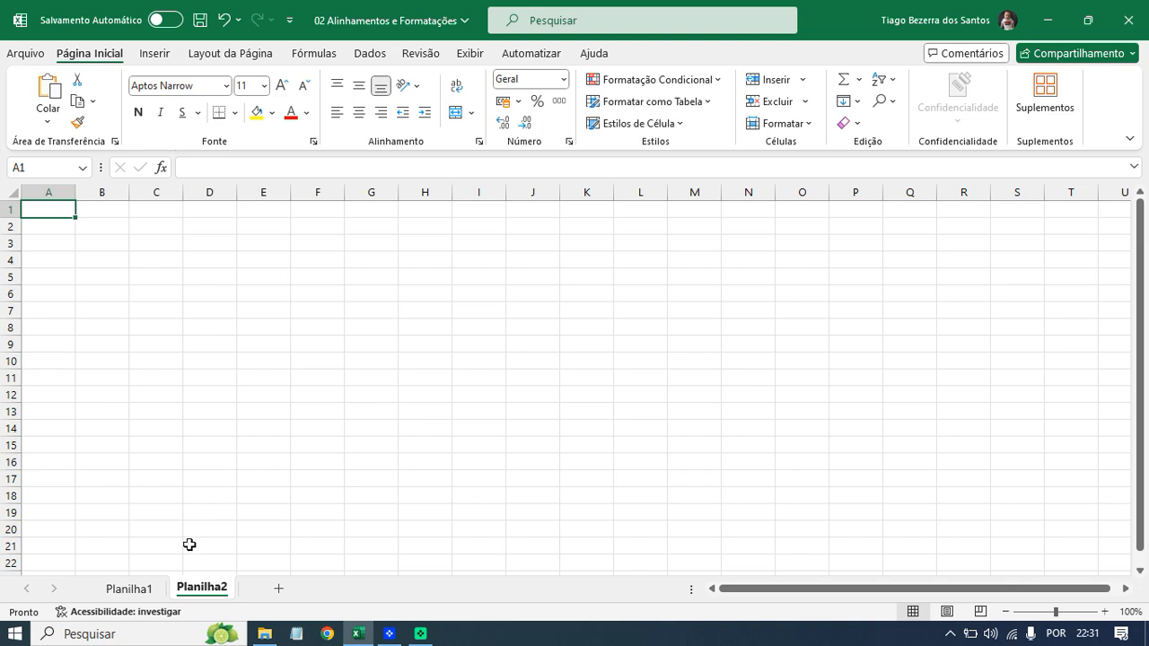
double_click(143, 589)
text(A)
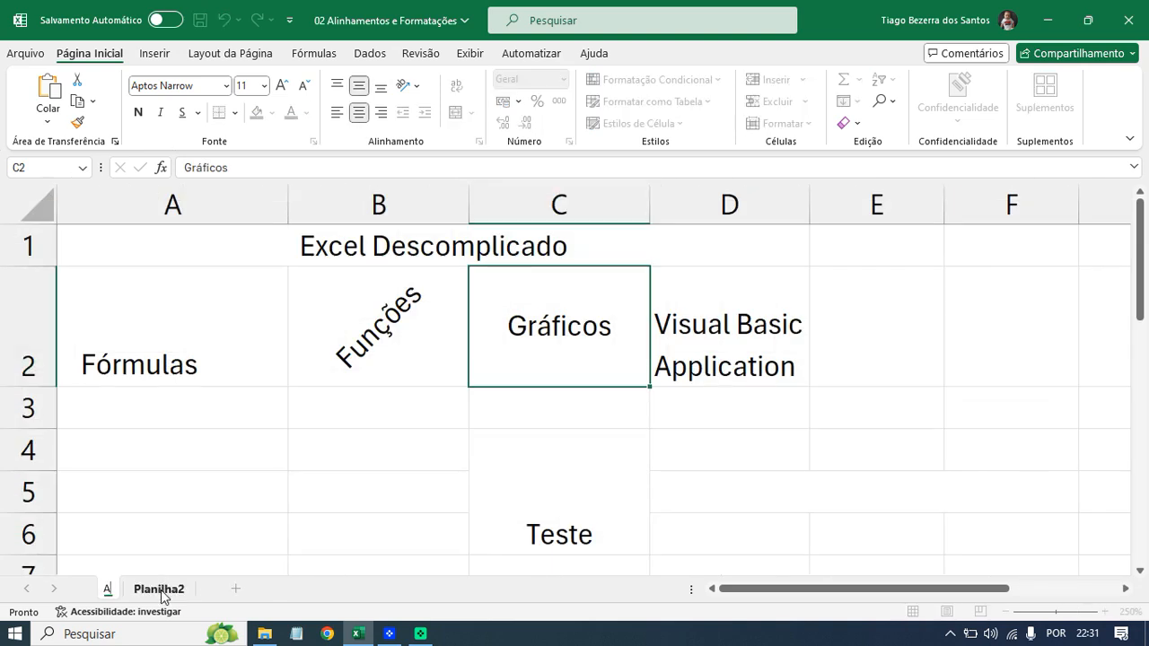
text(linhamentos)
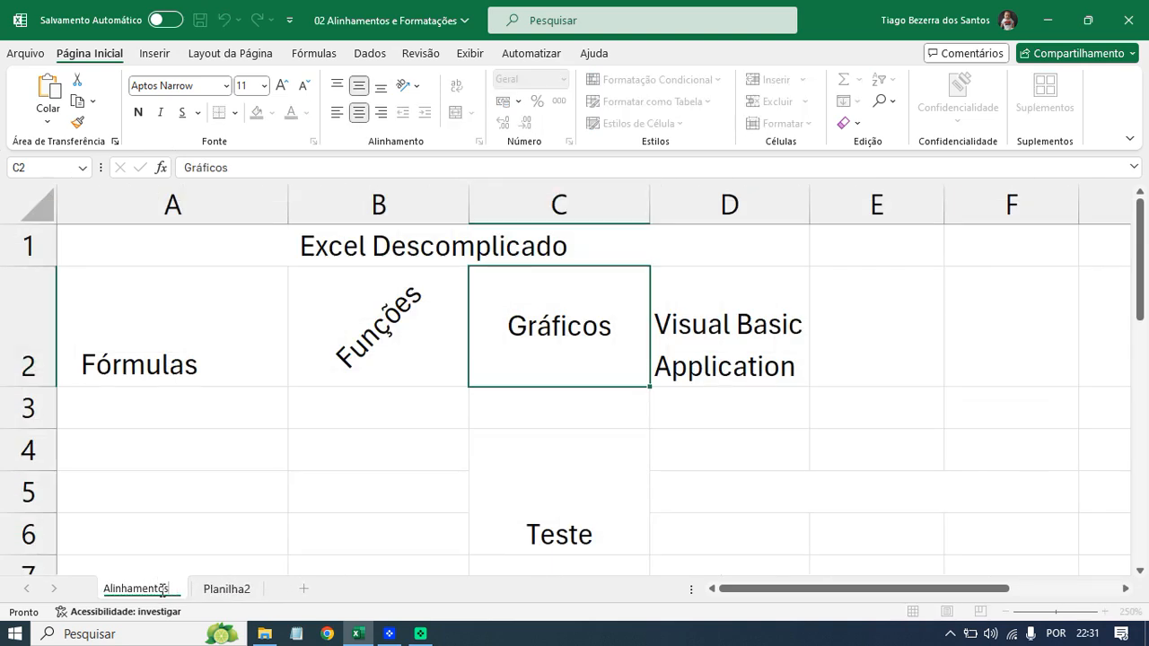
Rename the new worksheet Planilha2 as "Formatações".
click(226, 589)
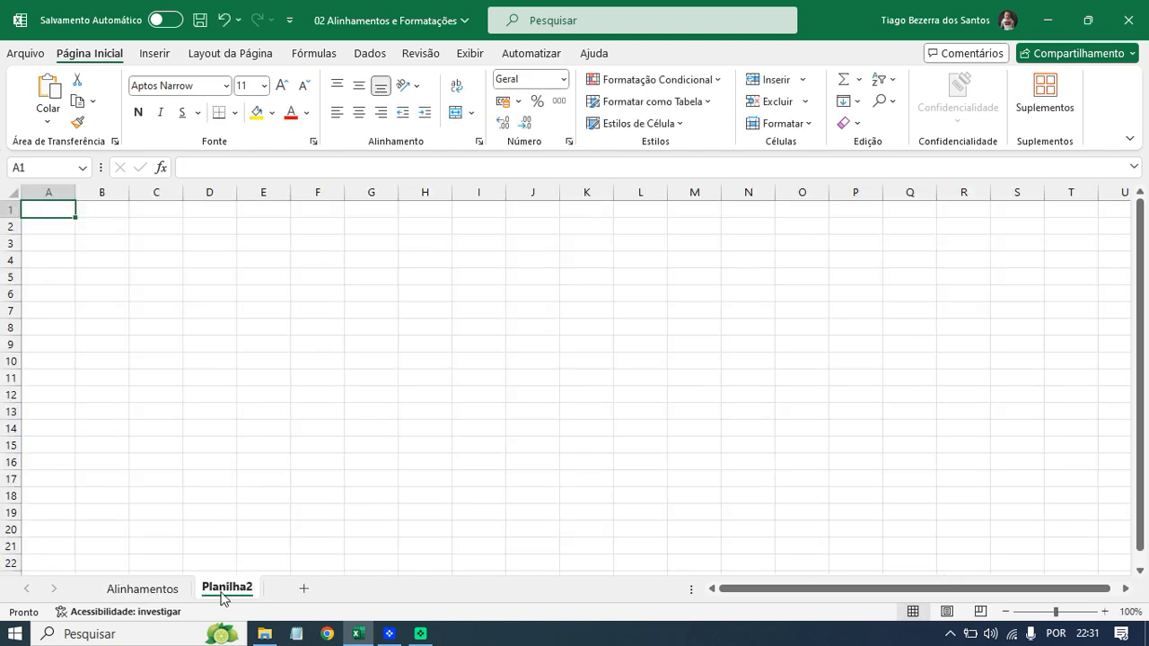
double_click(224, 589)
text(For)
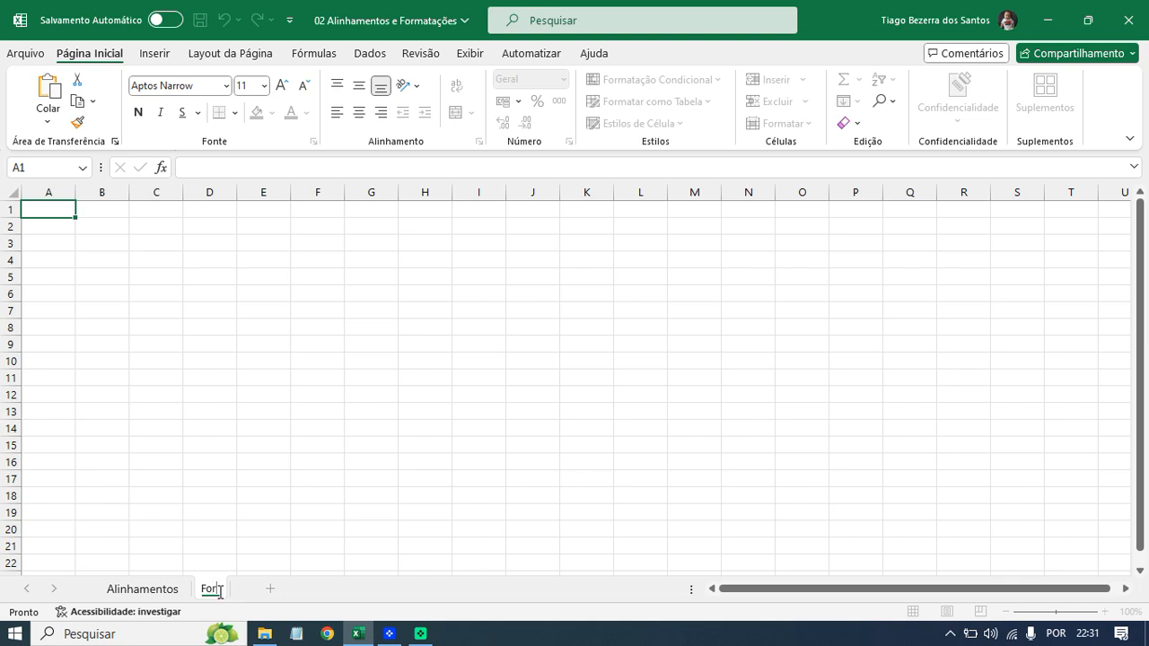
text(matações)
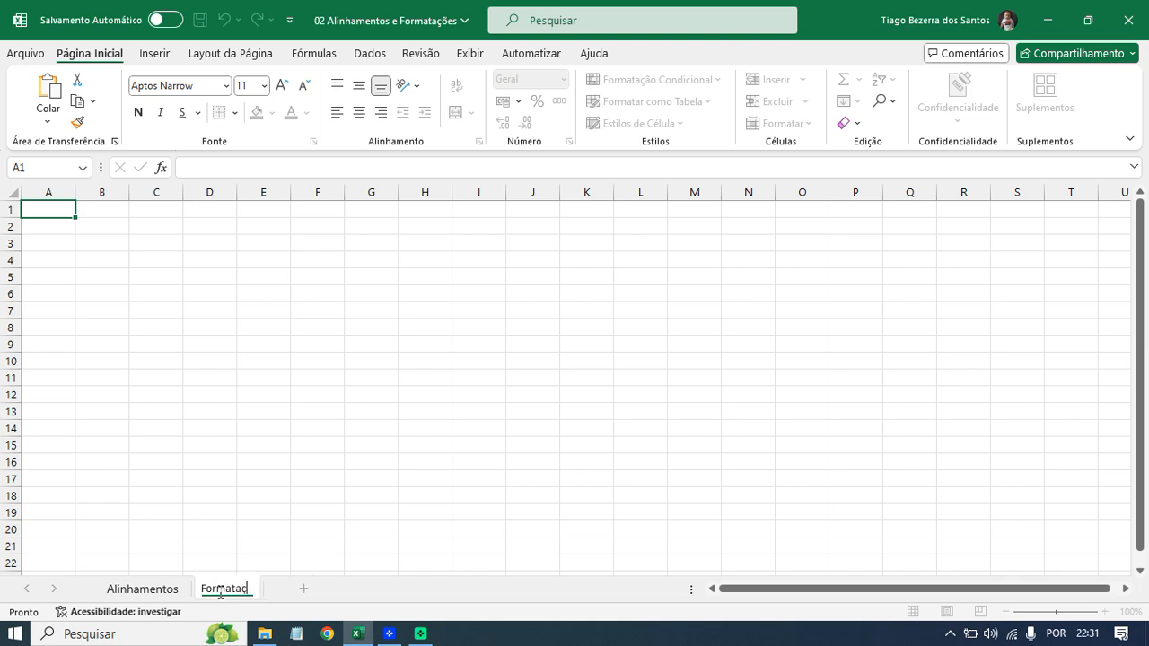
key(Return)
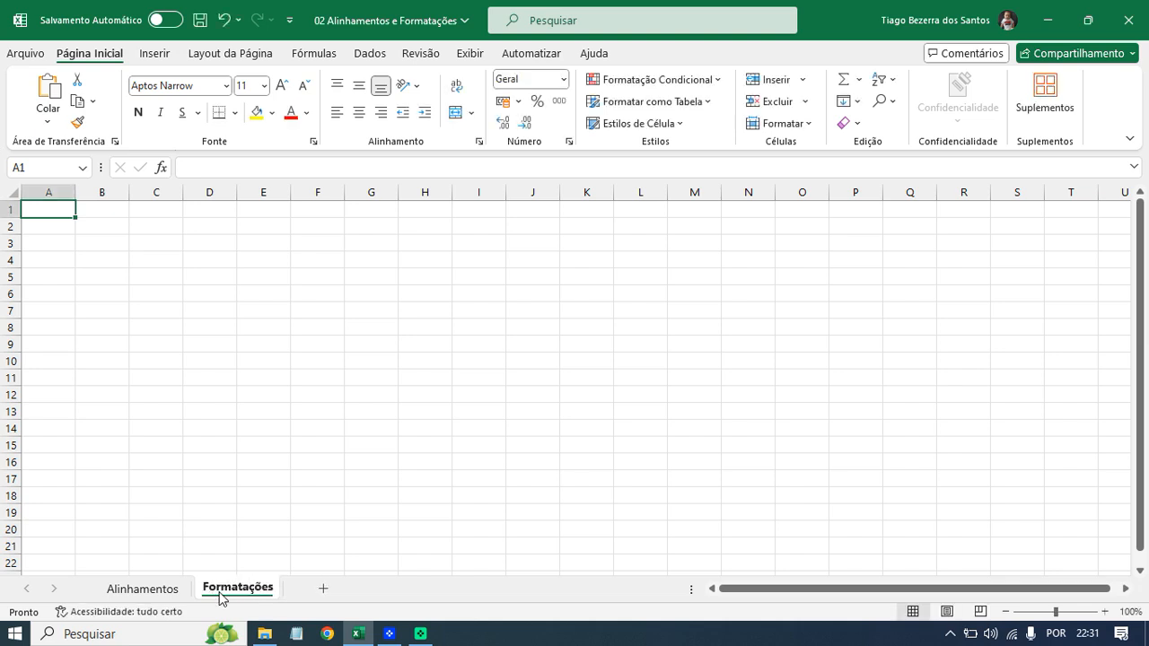
Enter the title "Clientes" in cell A1 of the Formatações sheet.
scroll(112, 268, up, 12)
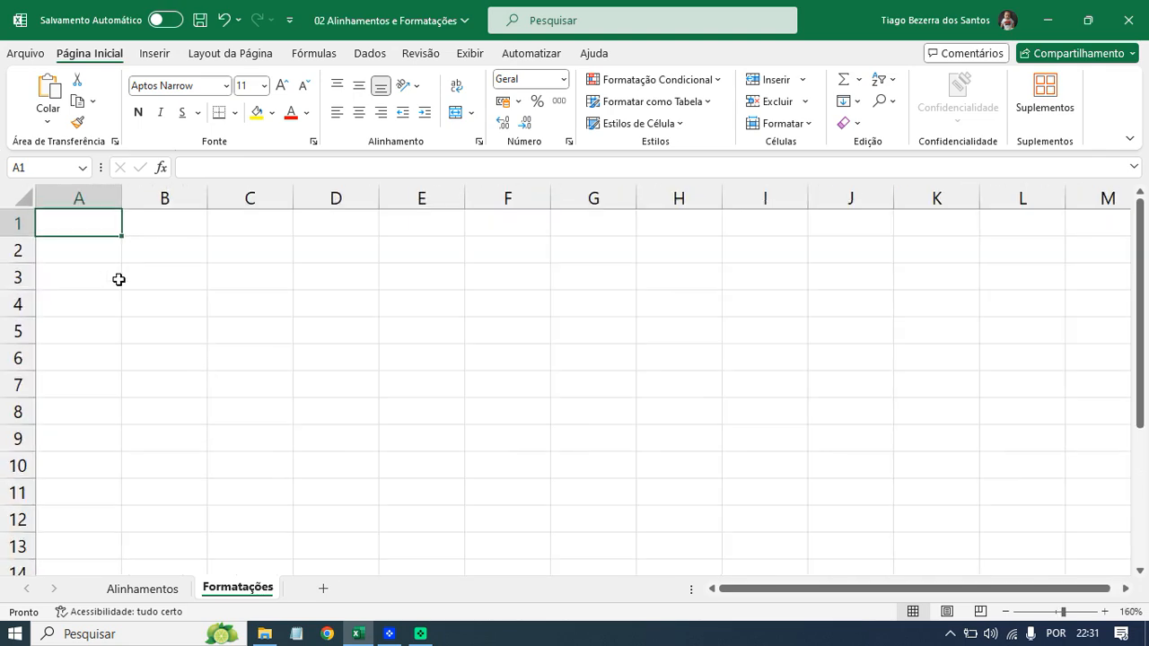
scroll(120, 280, up, 2)
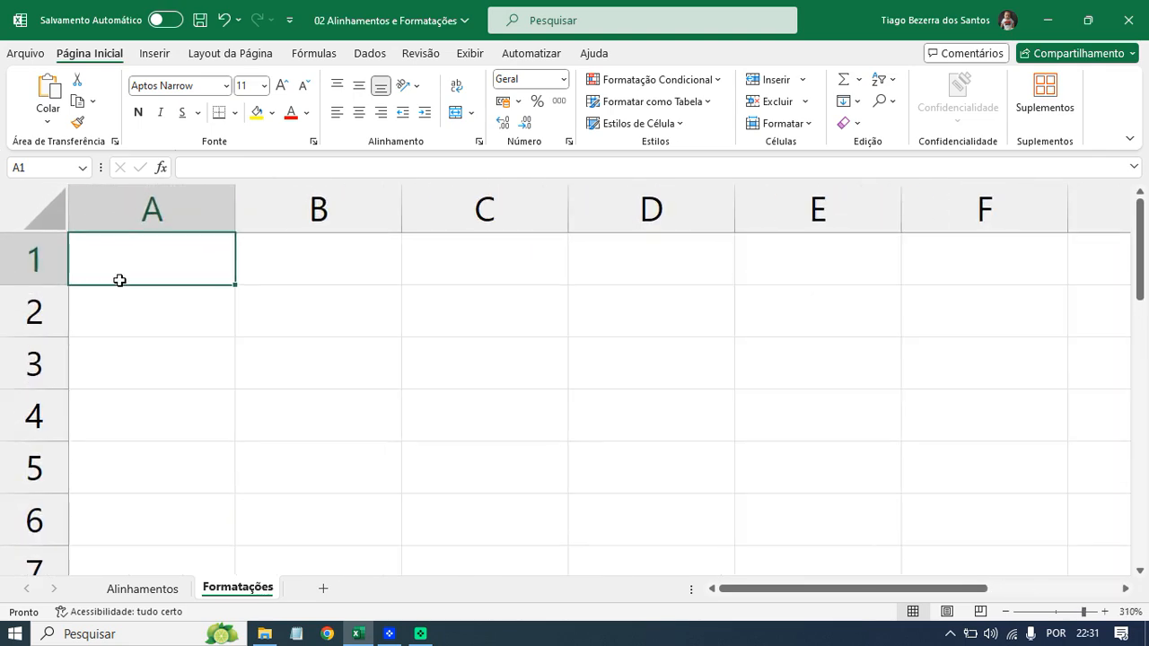
text(Clientes)
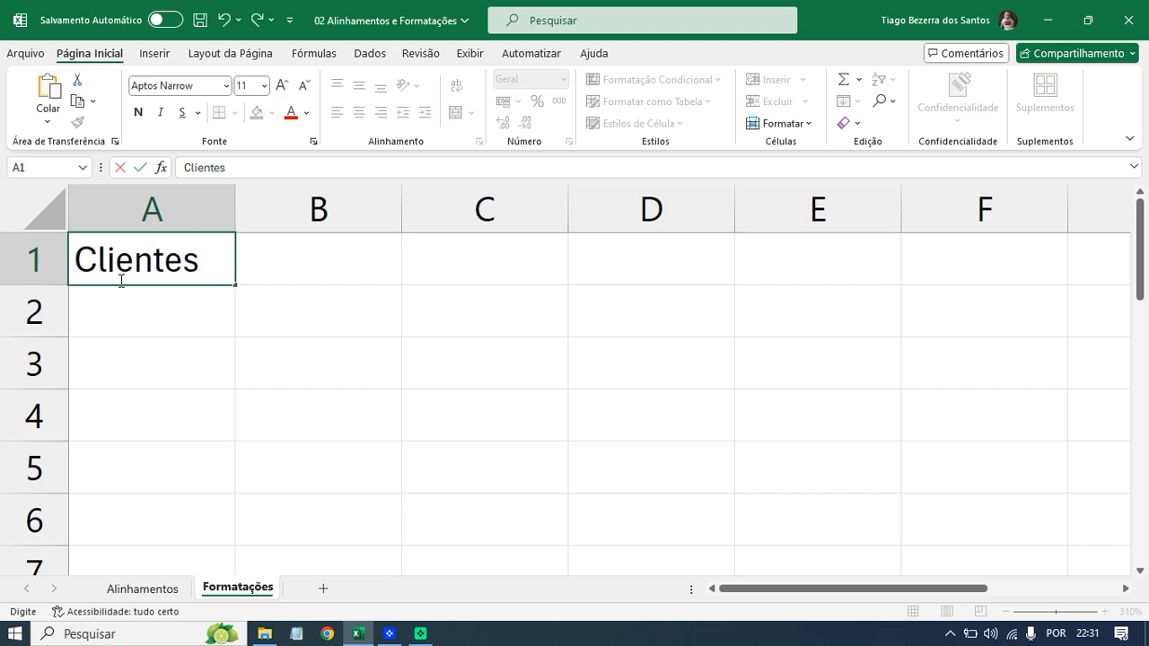
key(Return)
Enter the column headings "Nome", "Cidade" and "Estado" in cells A2:C2.
ctrl+scroll(239, 342, down, 4)
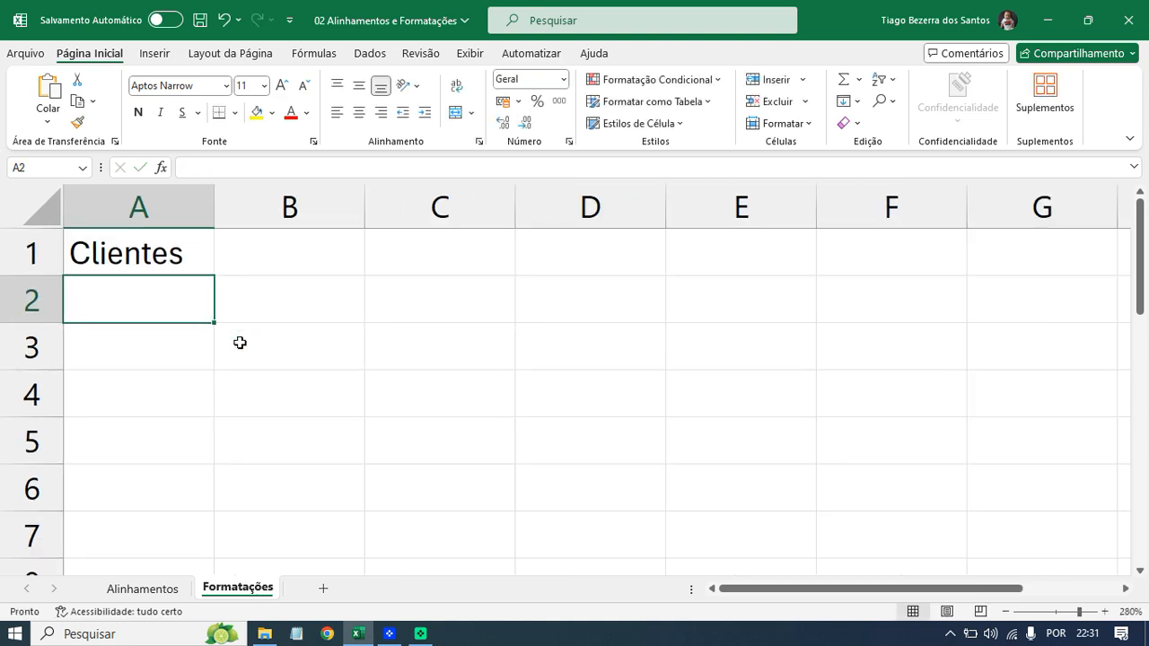
text(Nome)
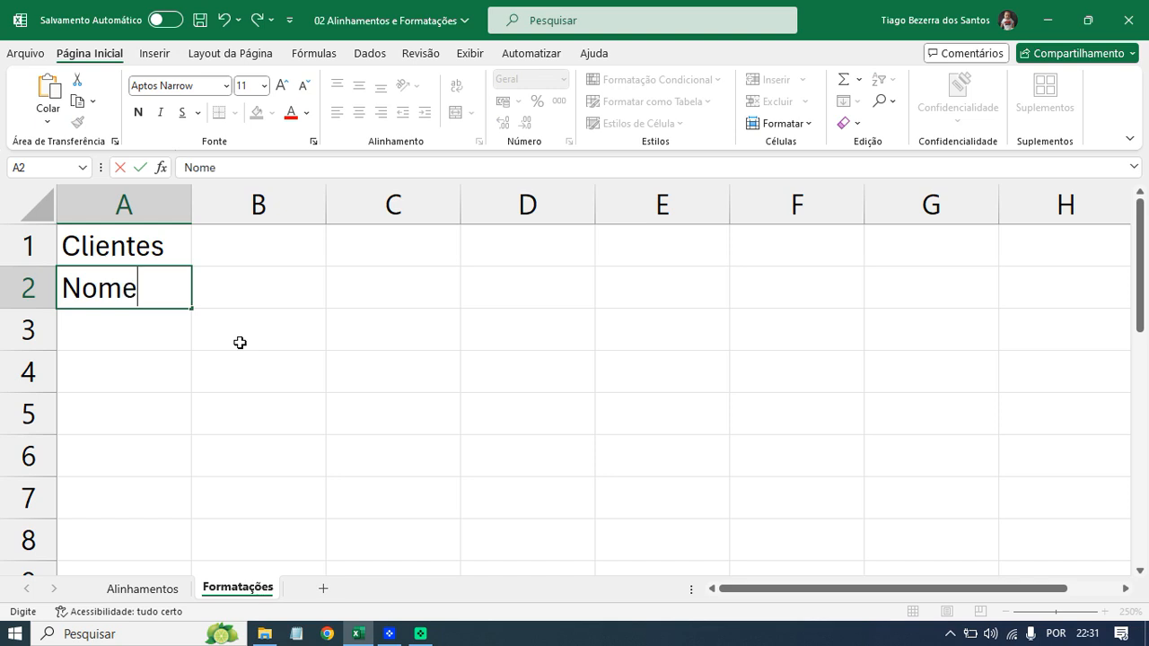
key(Tab)
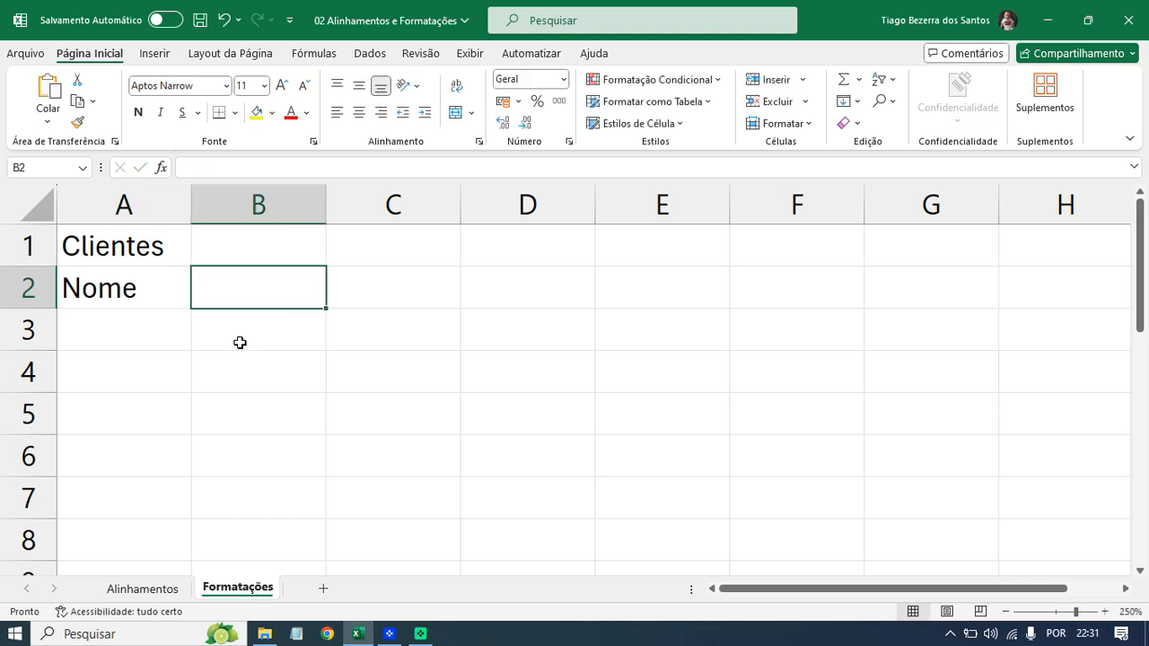
text(Cidade)
key(Tab)
text(Estado)
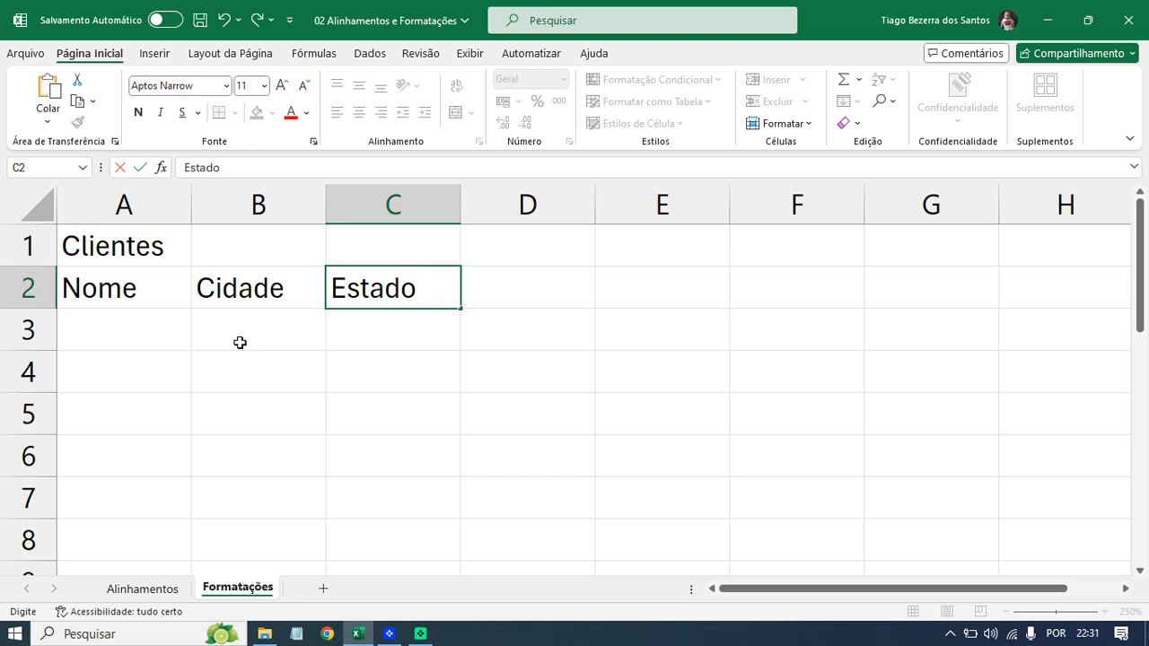
key(Return)
click(240, 342)
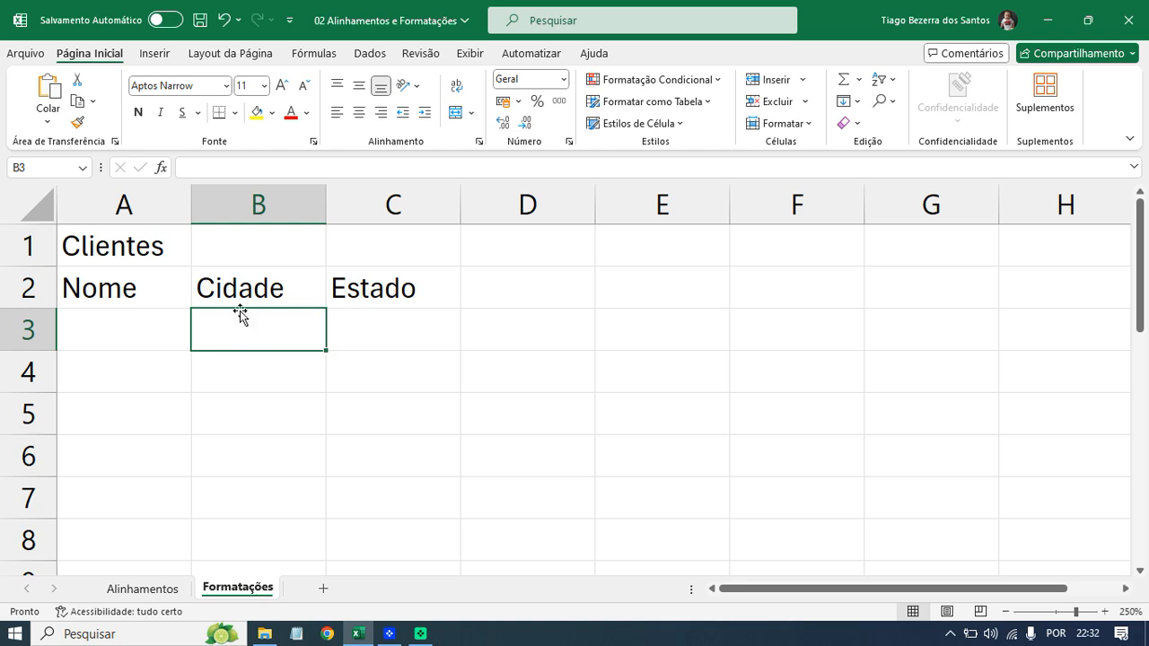
Collapse the ribbon and enter the client names Geddy Lee, Neil Peart and Alex Lifeson in cells A3:A5.
double_click(88, 56)
click(135, 236)
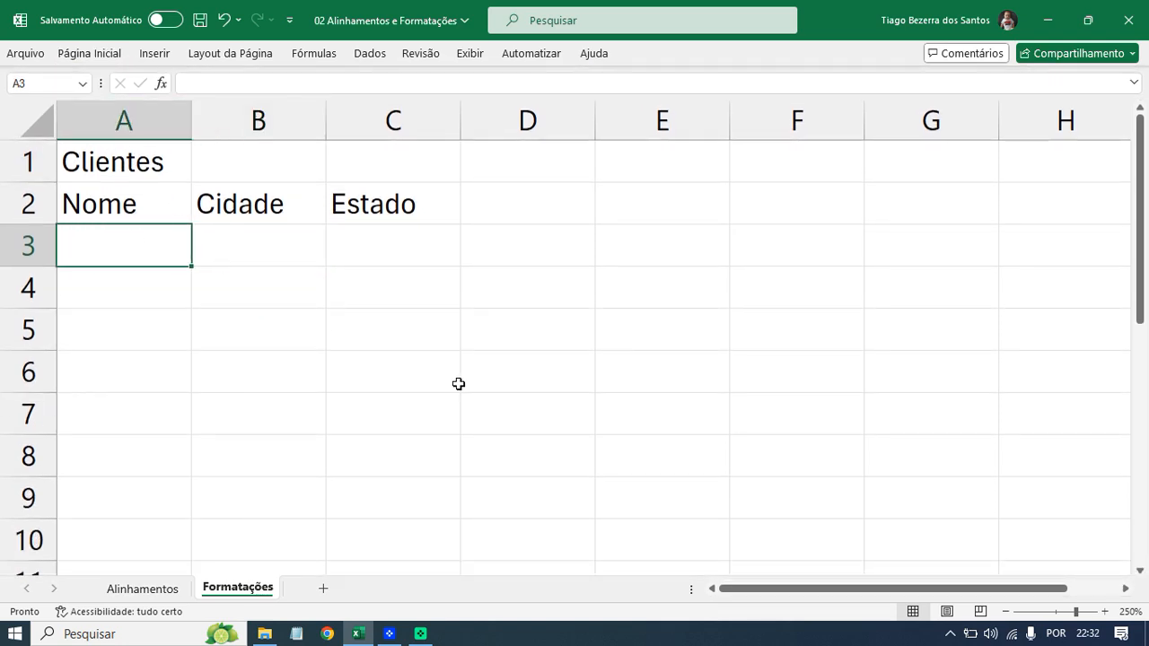
text(Ged)
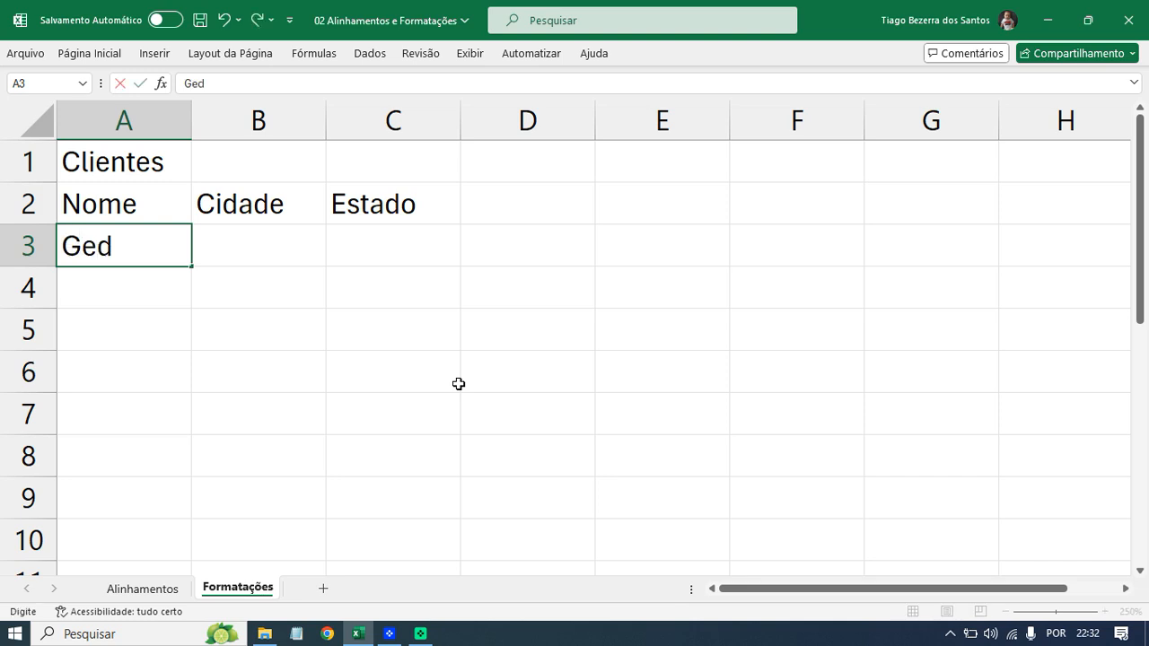
text(dy Lee)
key(Return)
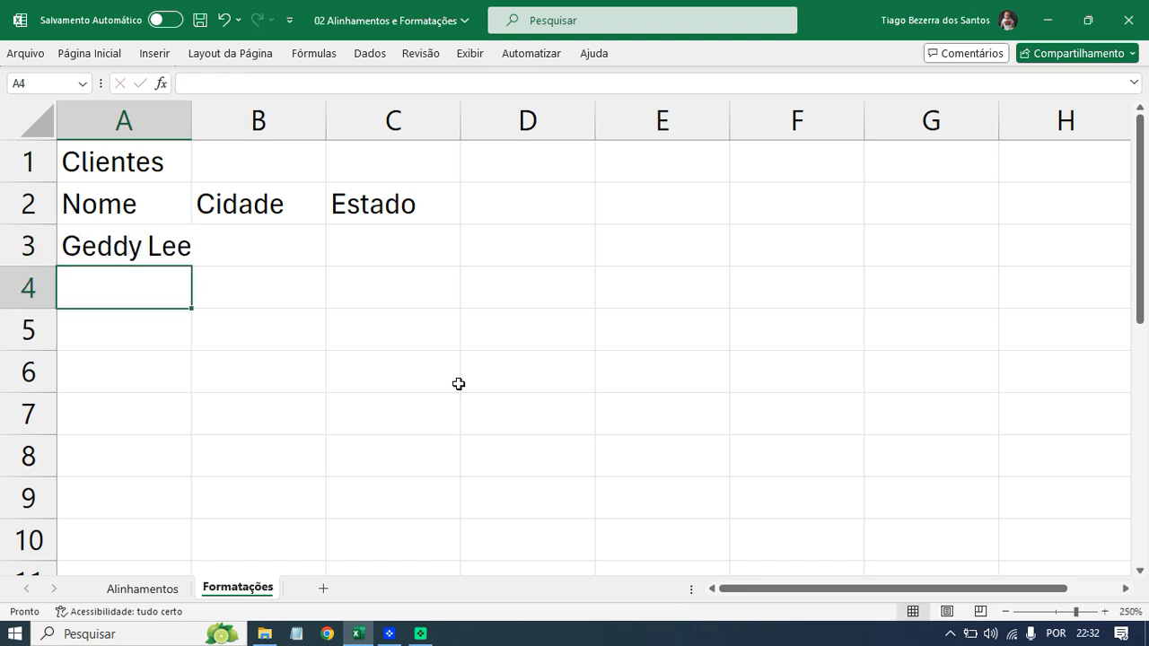
text(Neil Peart)
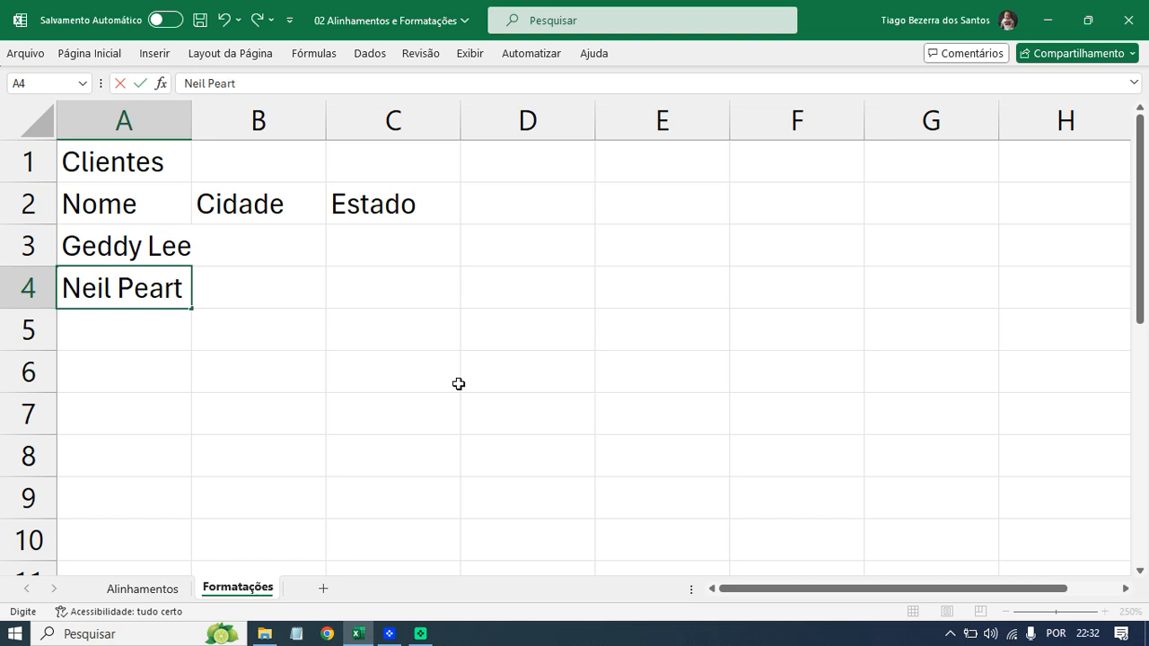
key(Return)
text(Alex Lifeson)
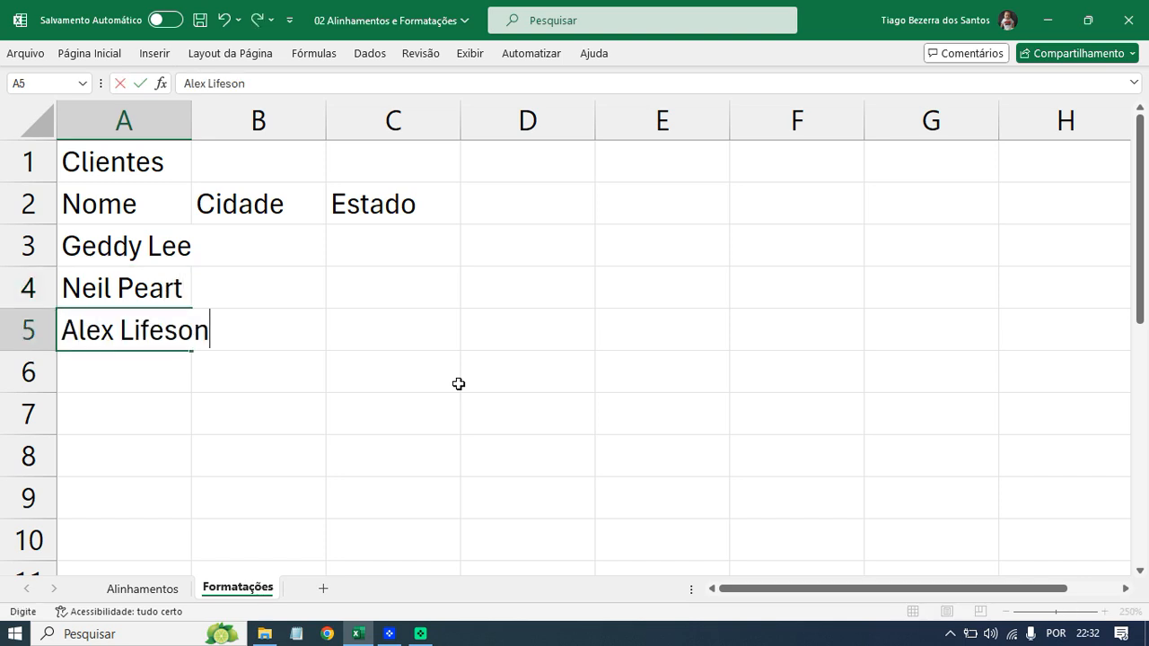
key(Return)
Enter the client names David Gilmour and Ozzy Osbourne in cells A6:A7 and autofit the width of column A.
text(Da)
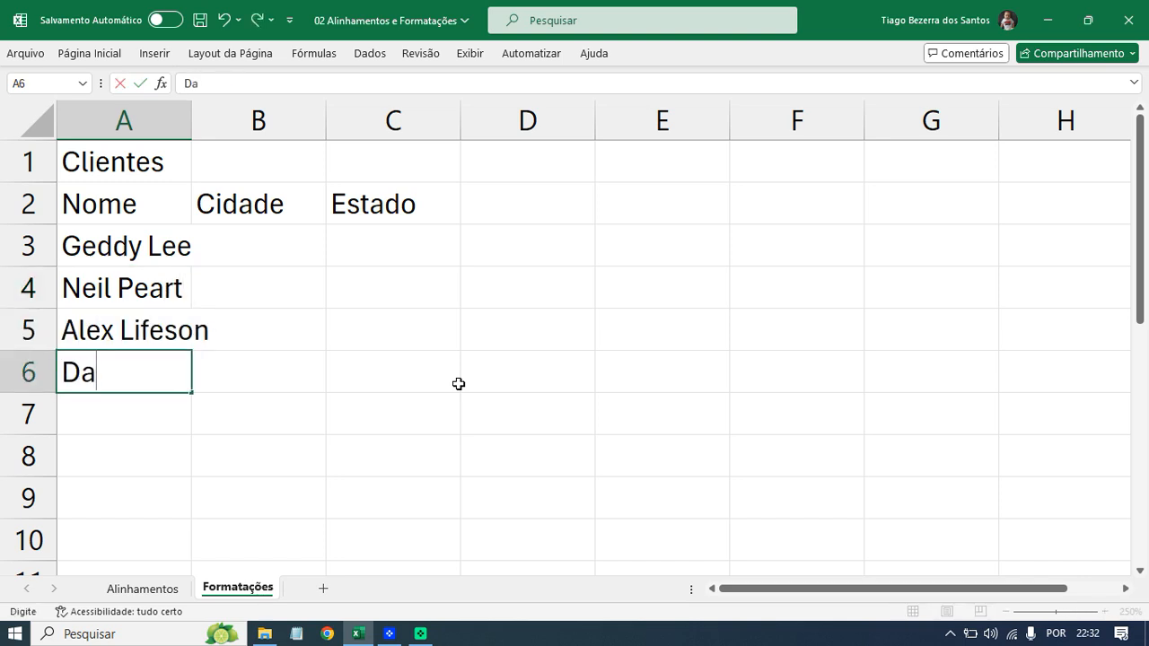
text(vid Gilmour)
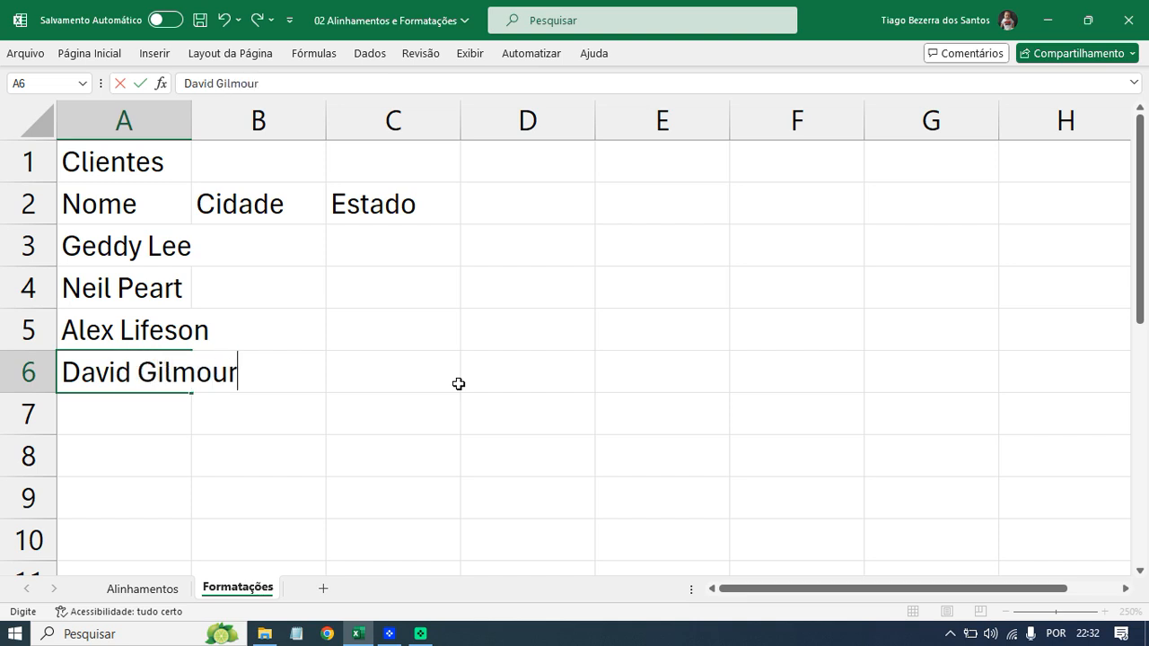
key(Return)
text(Ozzy Osbourne)
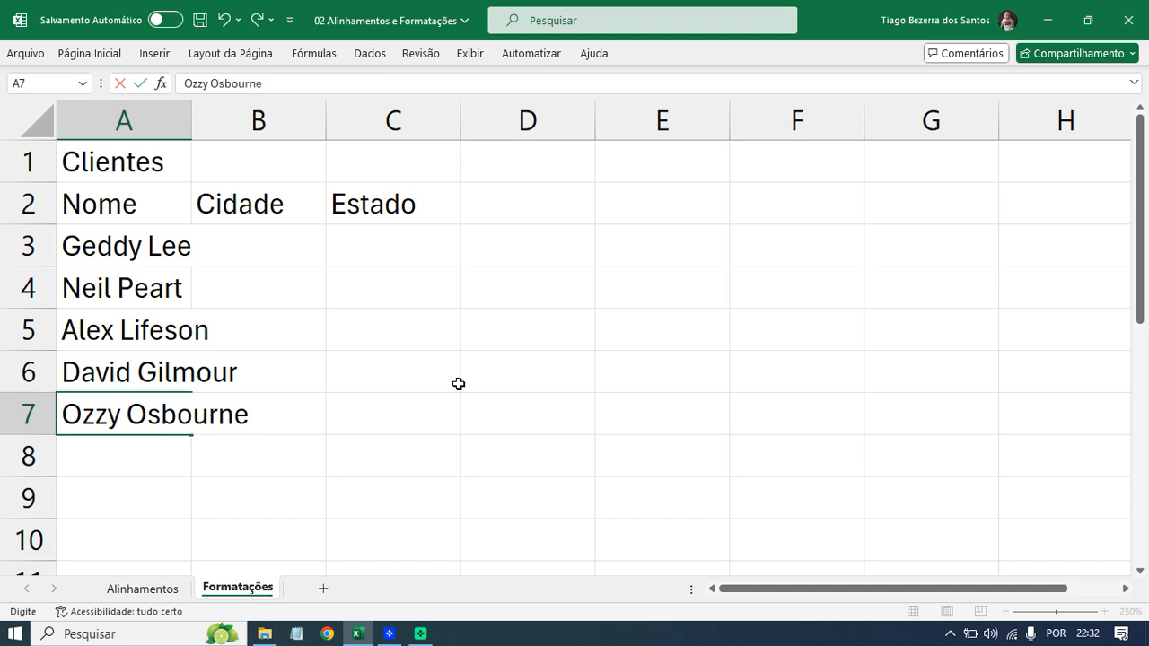
key(Return)
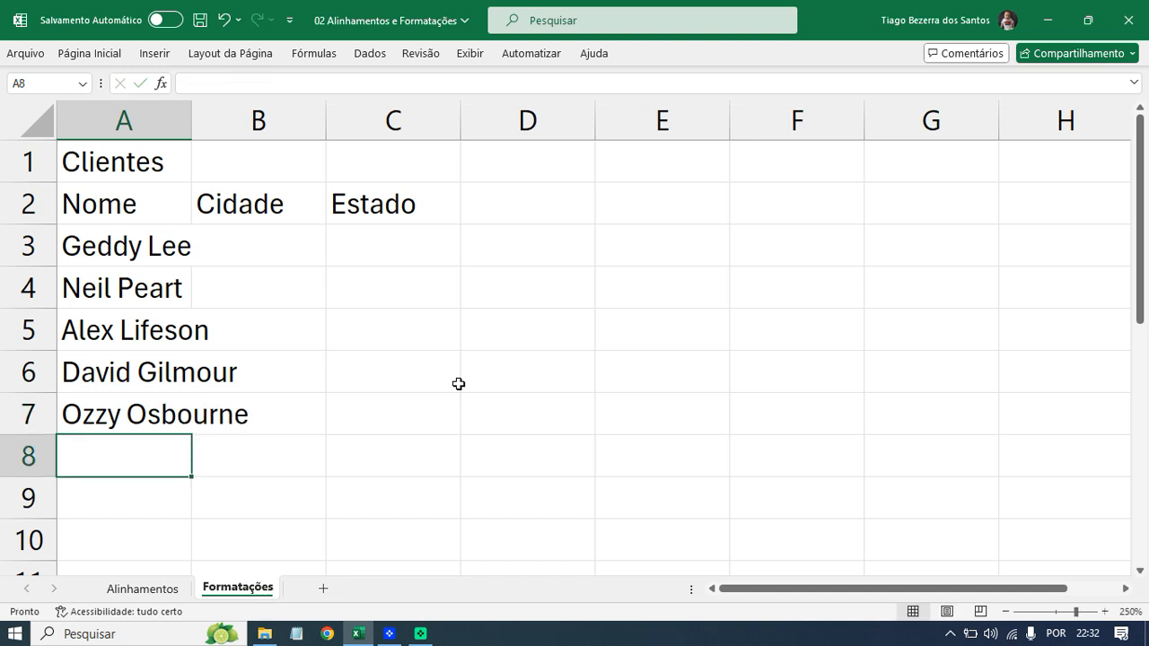
double_click(190, 119)
click(354, 251)
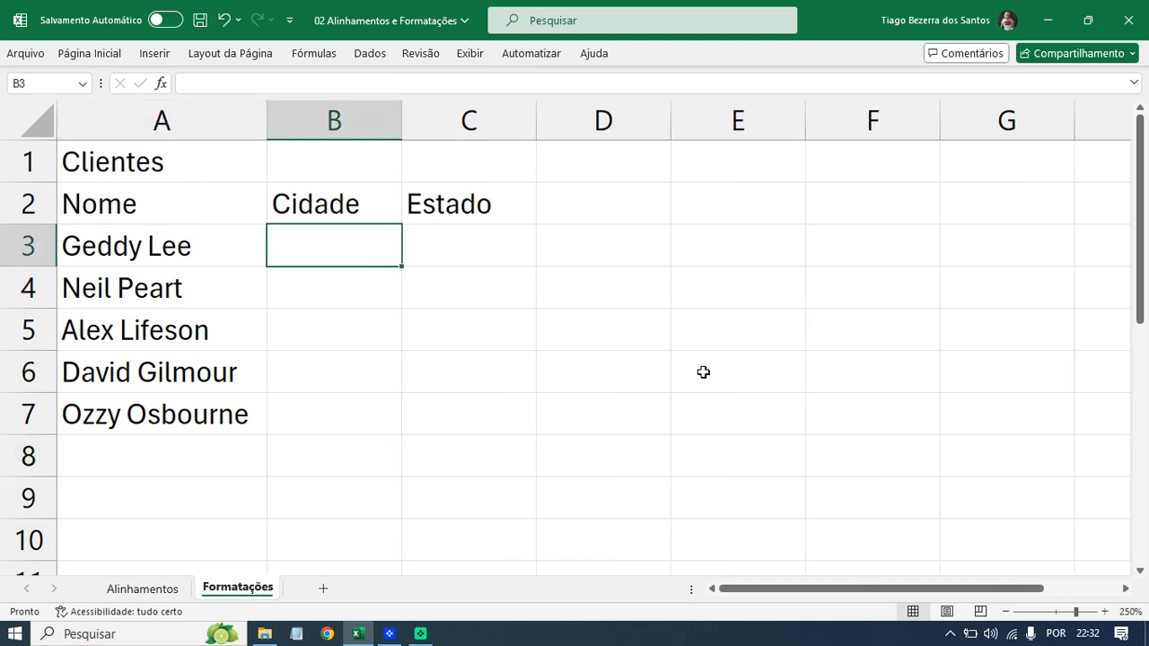
Enter the cities "São Paulo", "Rio de Janeiro" and "Salvador" in cells B3:B5.
text(São Paulo)
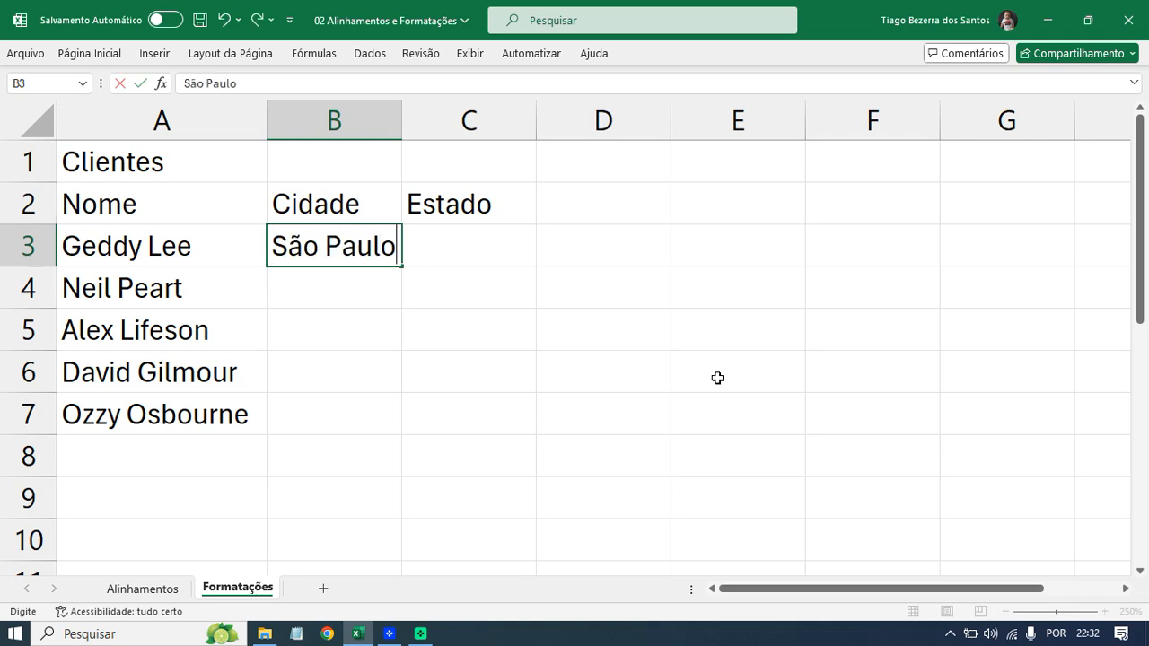
key(Return)
text(Rio de)
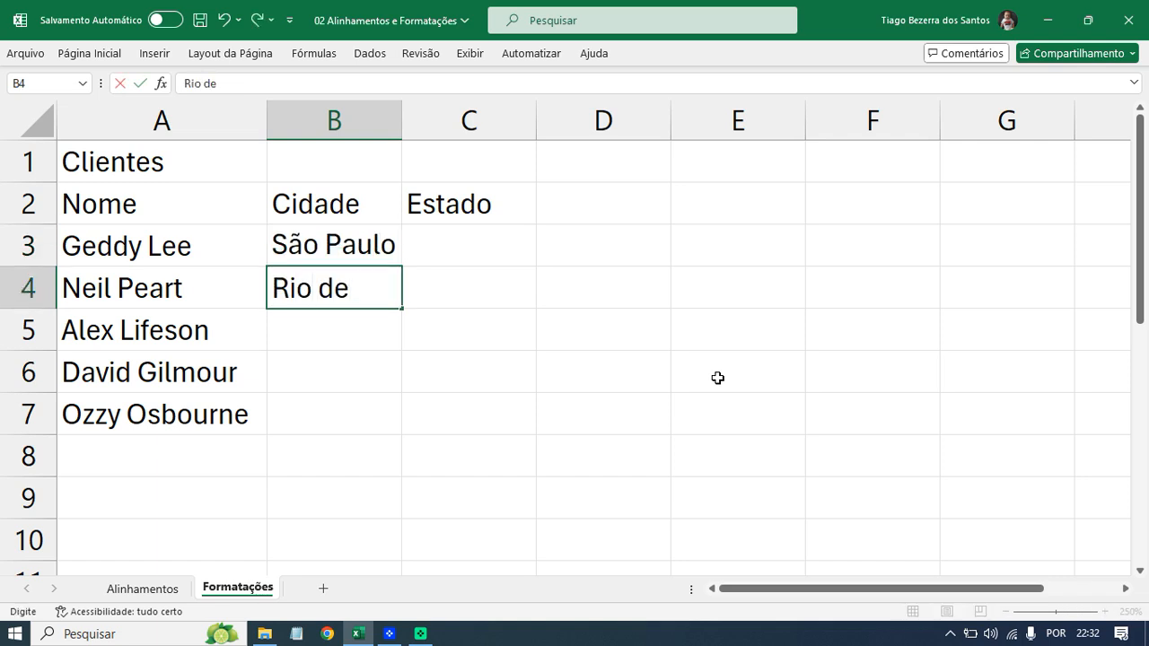
text( Janeiro)
key(Return)
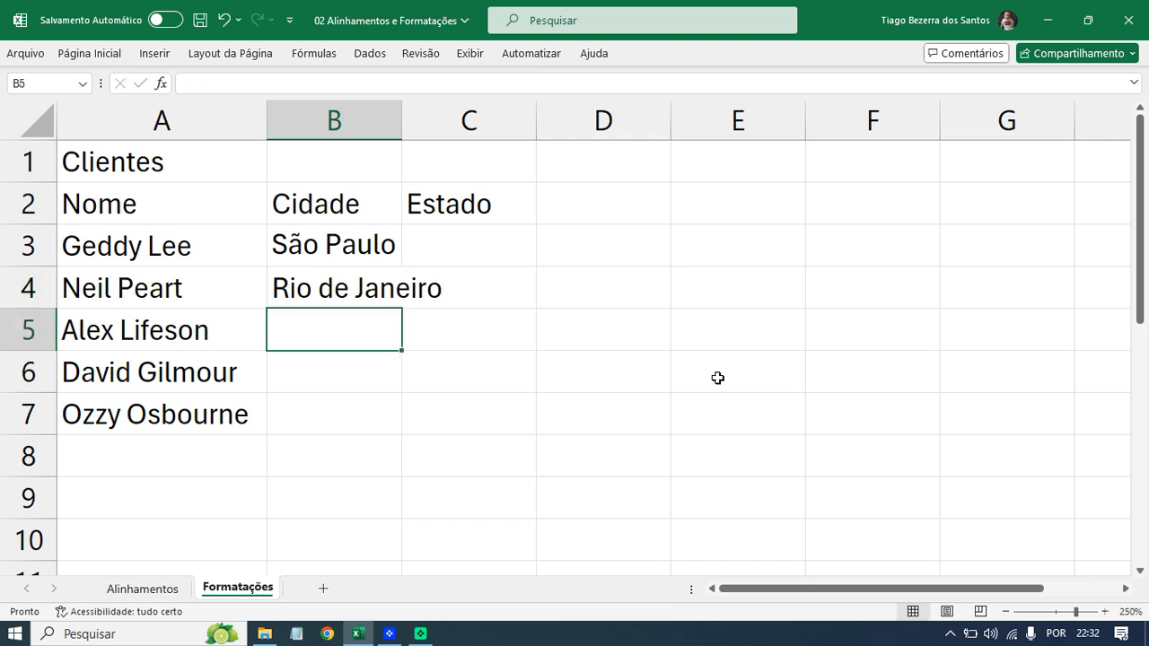
text(Salvador)
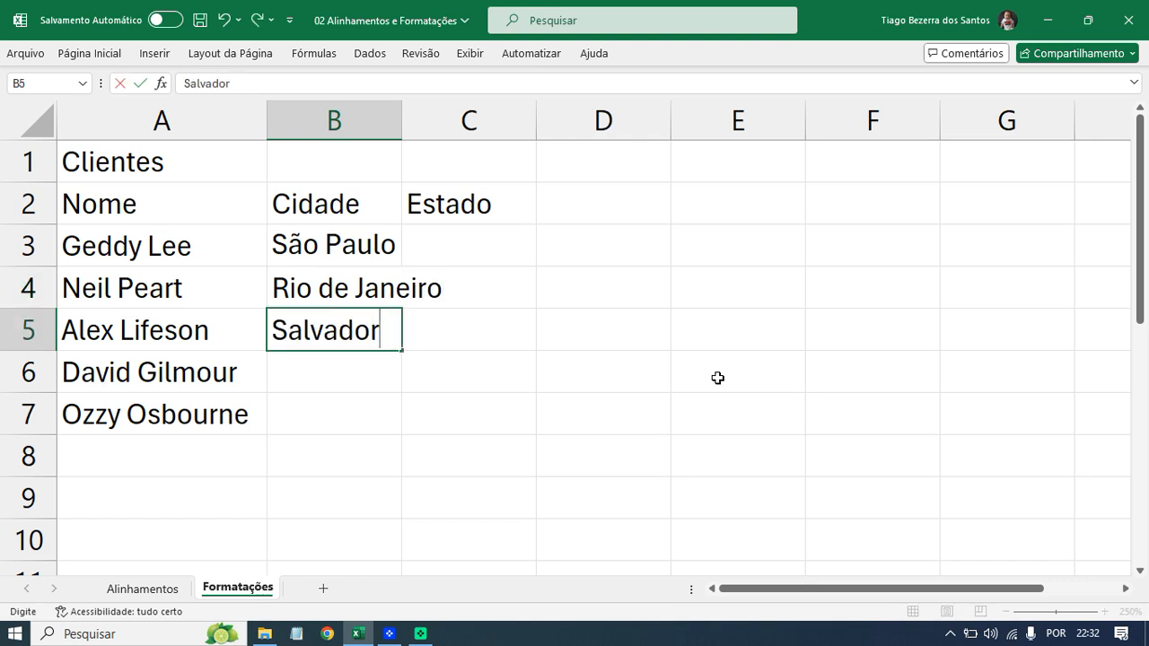
key(Return)
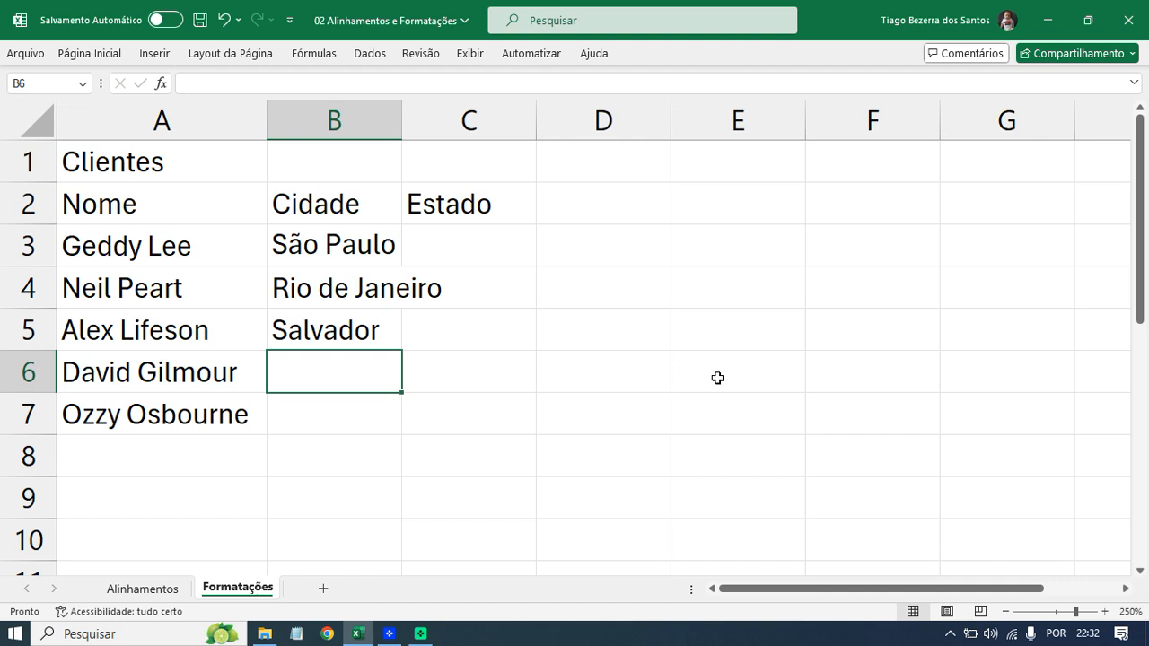
Enter the cities "Belo Horizonte" and "Curitiba" in cells B6:B7 and autofit the width of column B.
text(Belo Hor)
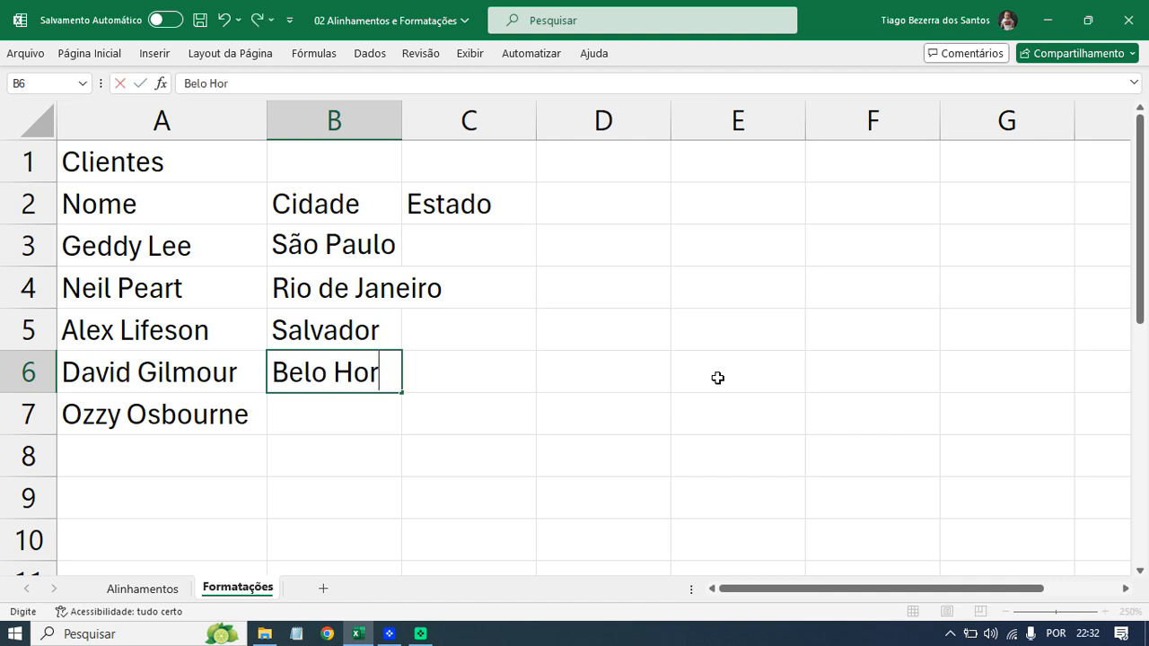
text(izonte)
key(Return)
text(Cu)
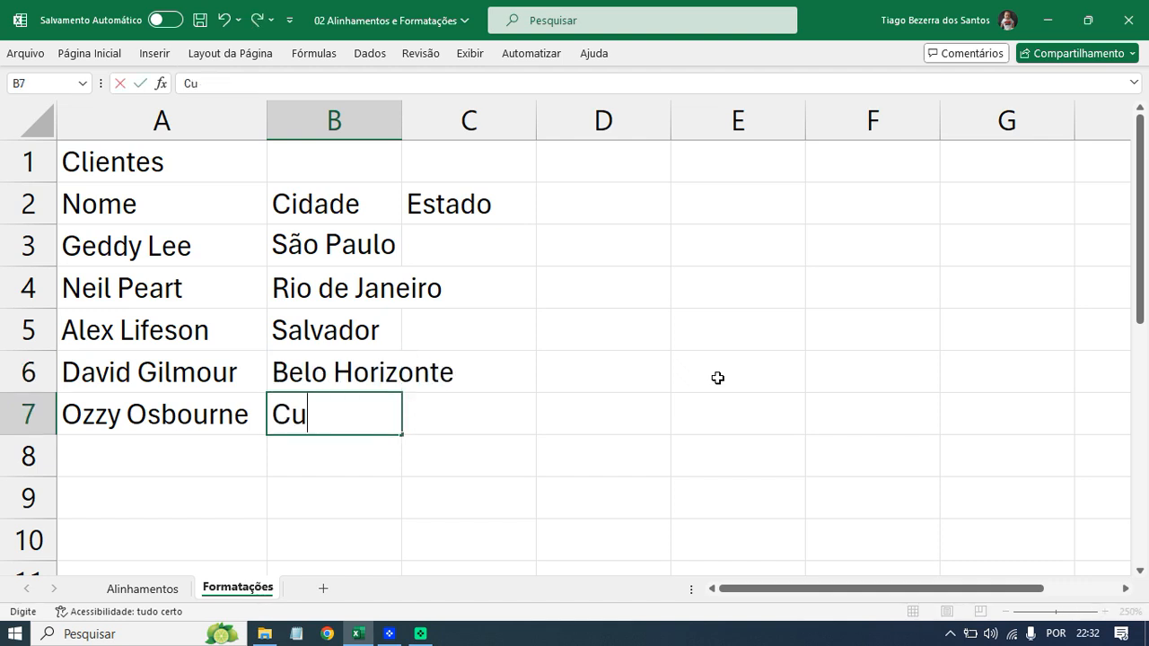
text(ritiba)
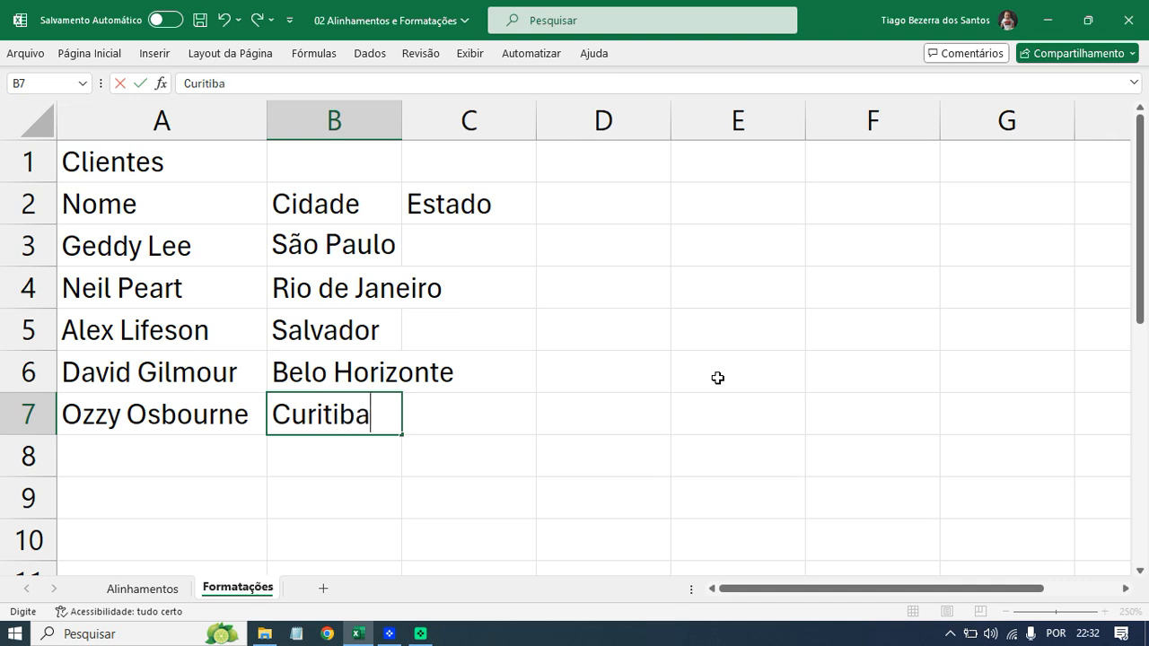
key(Return)
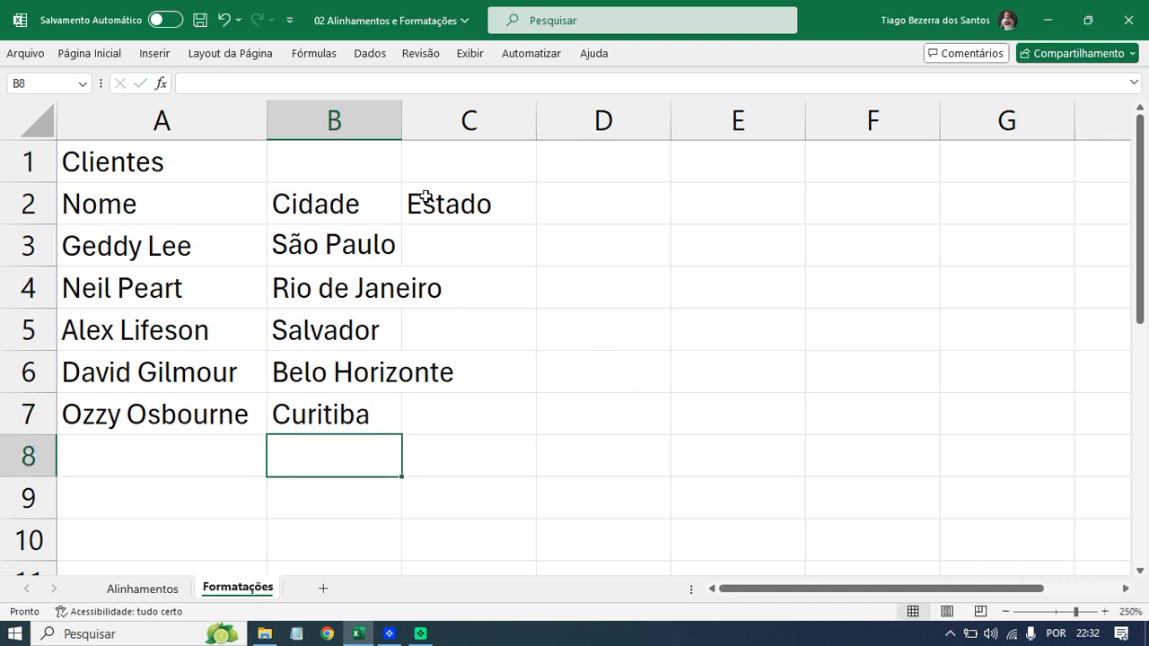
double_click(401, 122)
Enter the state codes "SP" and "RJ" in cells C3:C4, dismissing the suggested automatic fill.
click(513, 251)
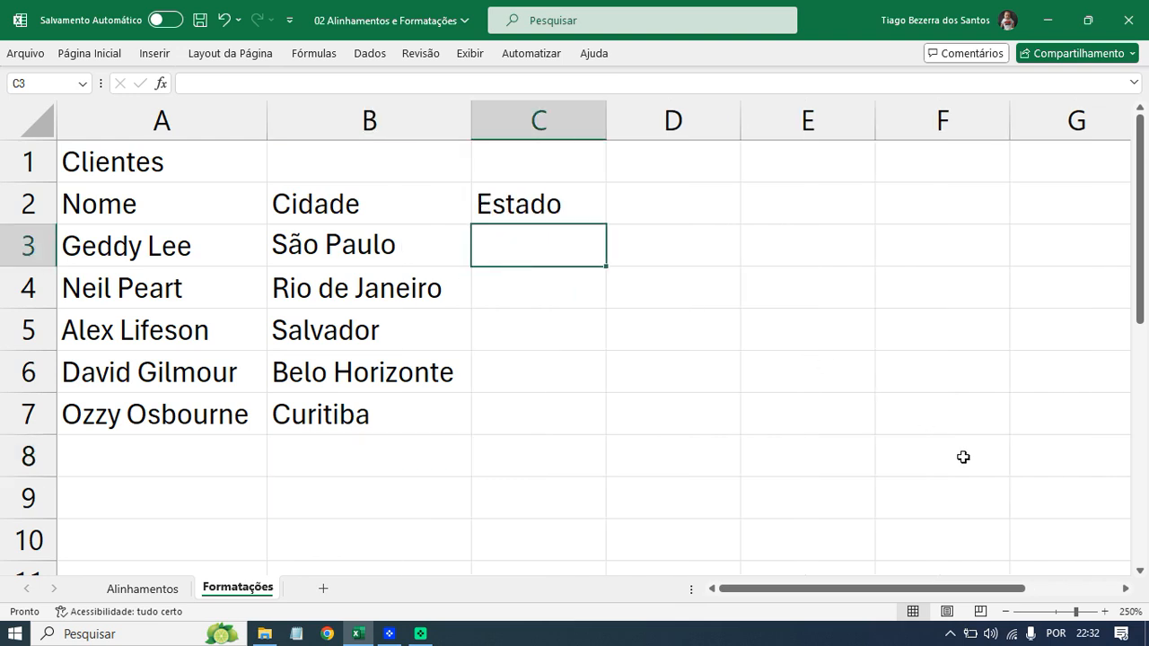
text(SP)
key(Return)
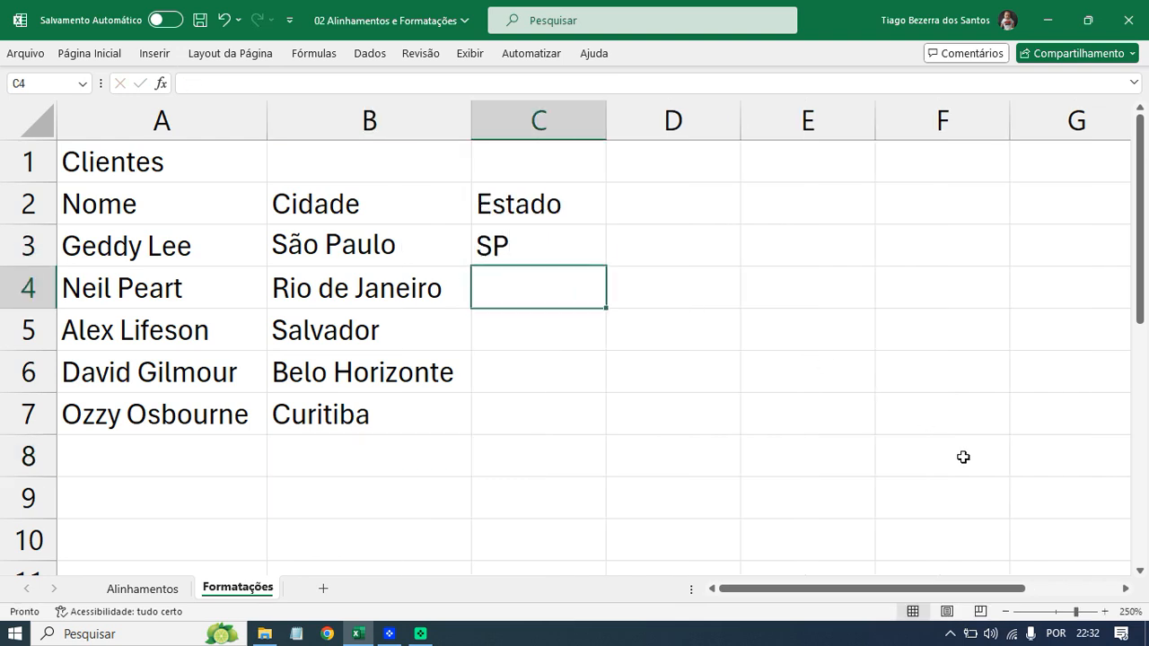
text(RJ)
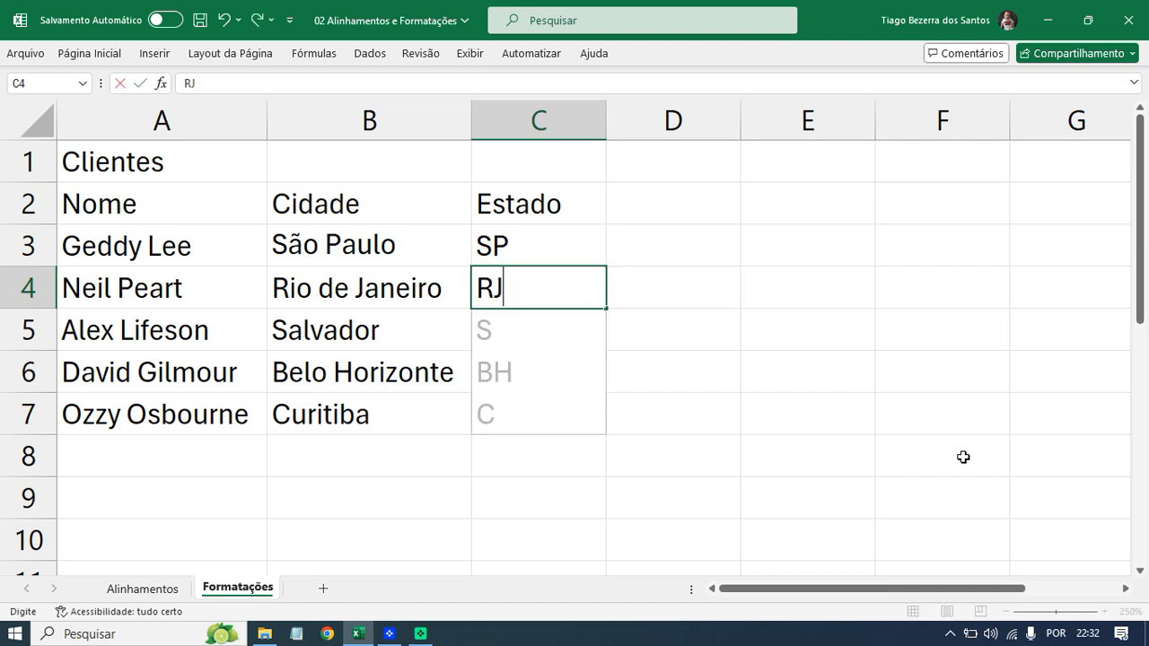
key(Escape)
text(RJ)
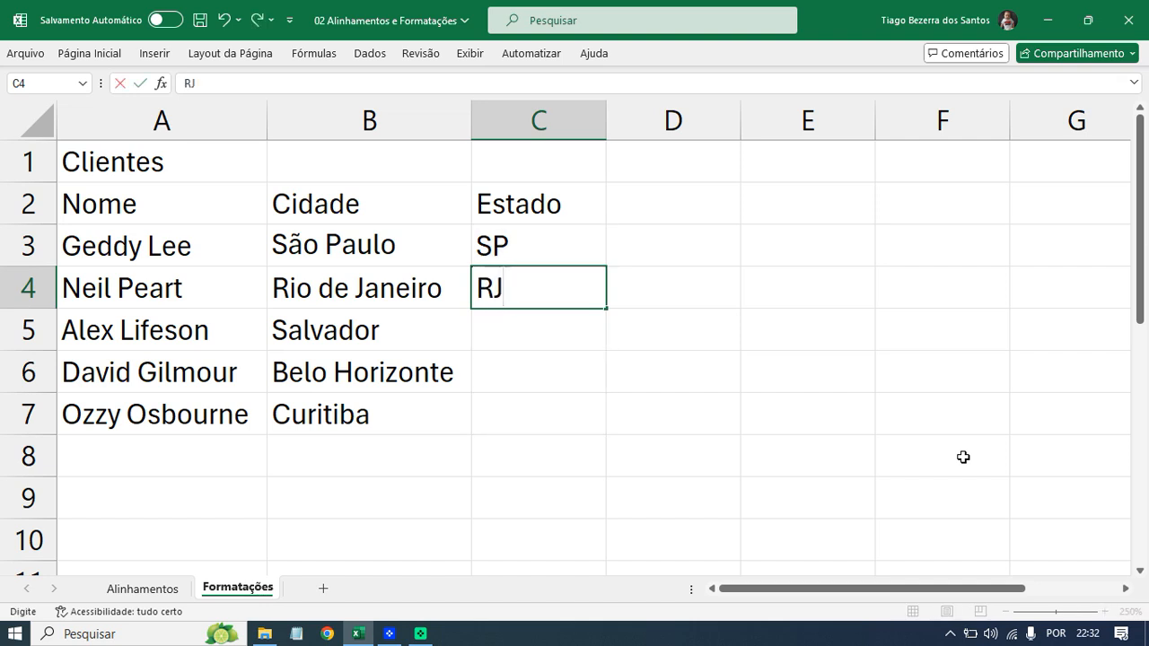
key(Return)
Enter the state codes "BA", "MG" and "PR" in cells C5:C7.
text(BA)
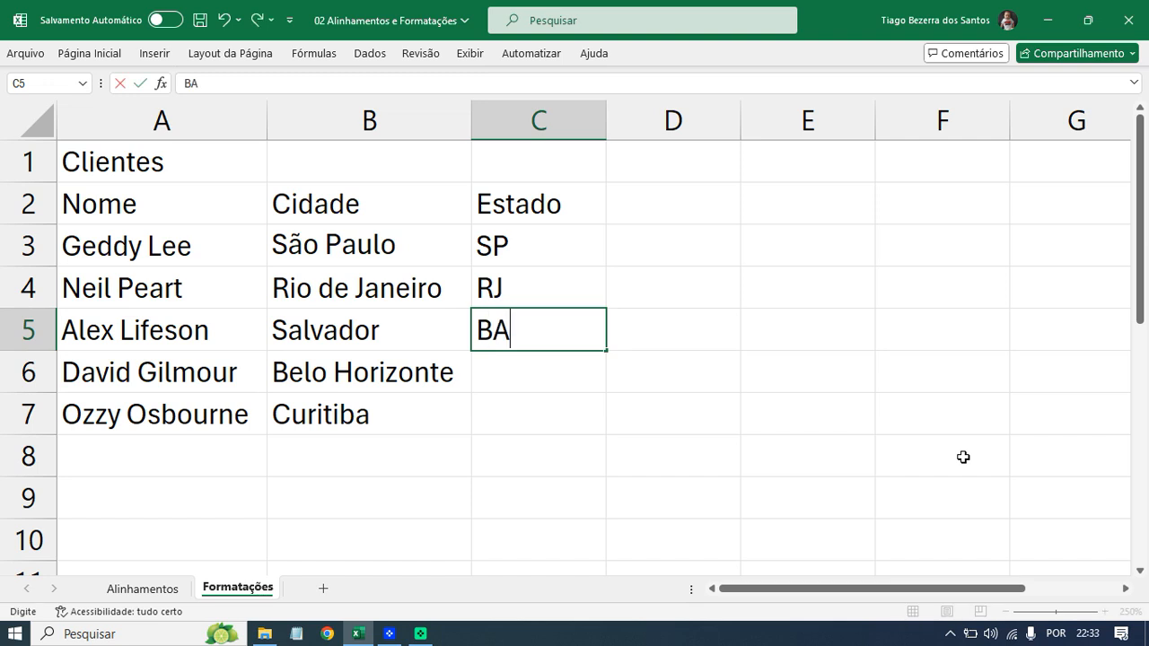
key(Return)
text(MG)
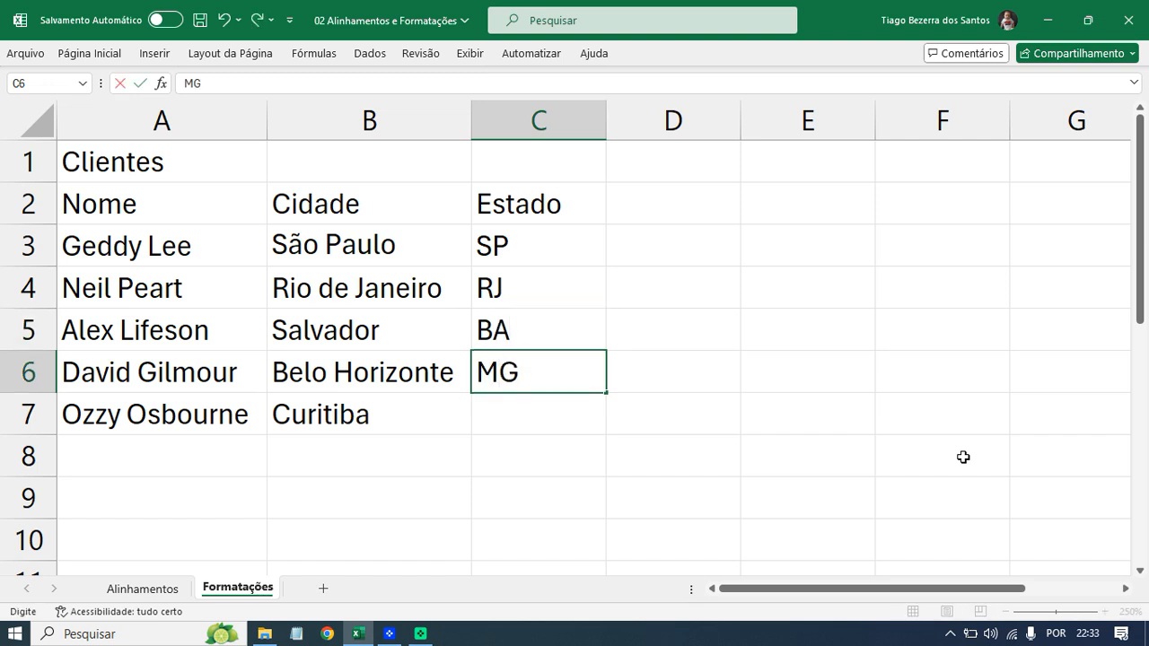
key(Return)
text(PR)
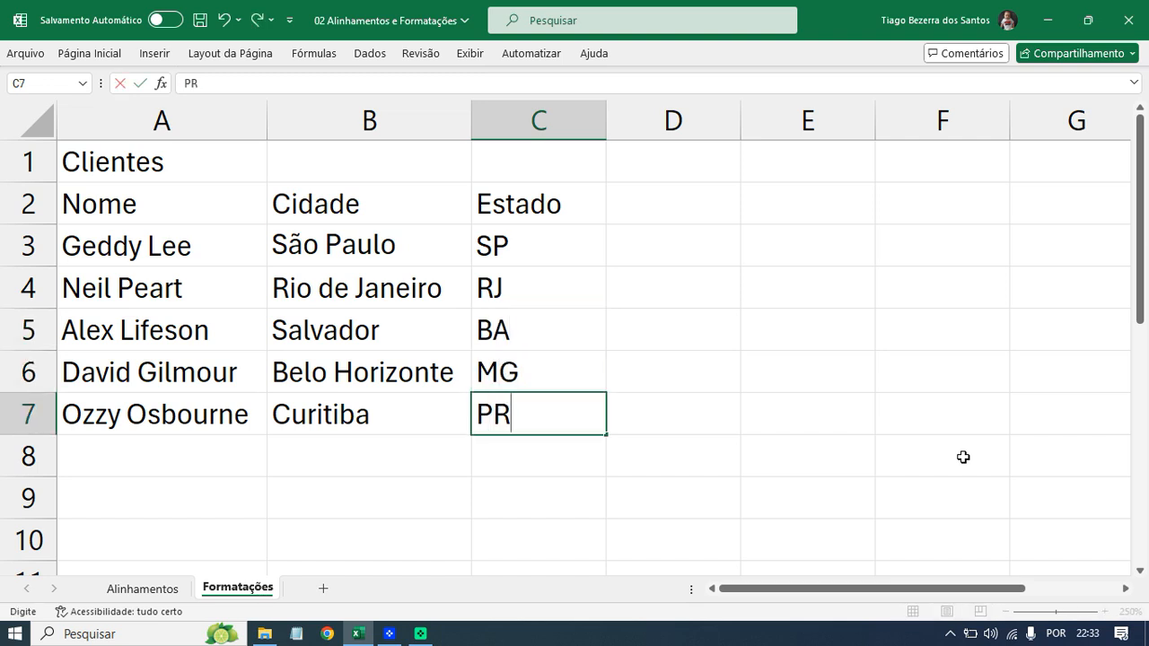
key(Return)
key(Up)
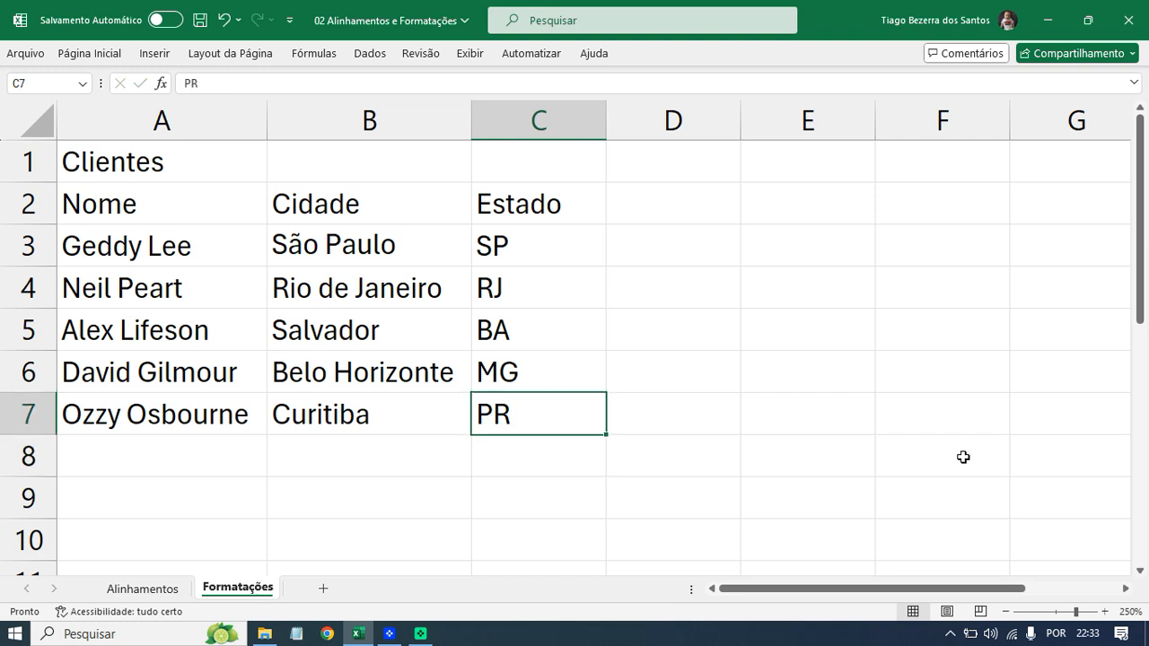
click(406, 337)
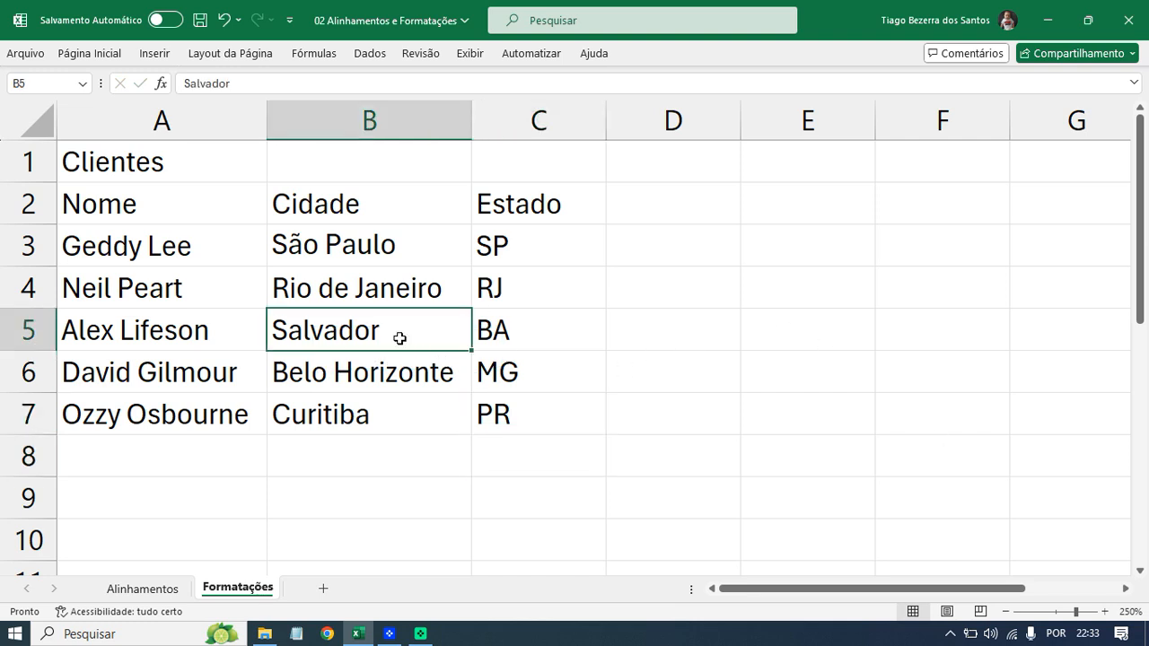
click(164, 241)
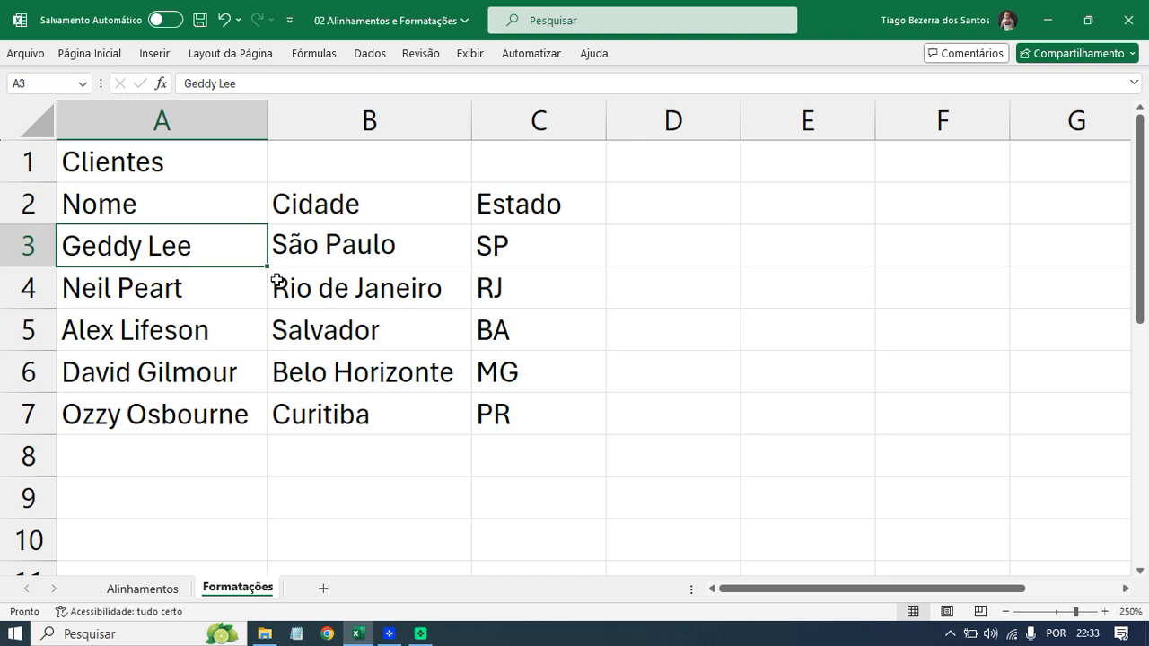
click(220, 292)
click(228, 260)
click(234, 286)
click(232, 255)
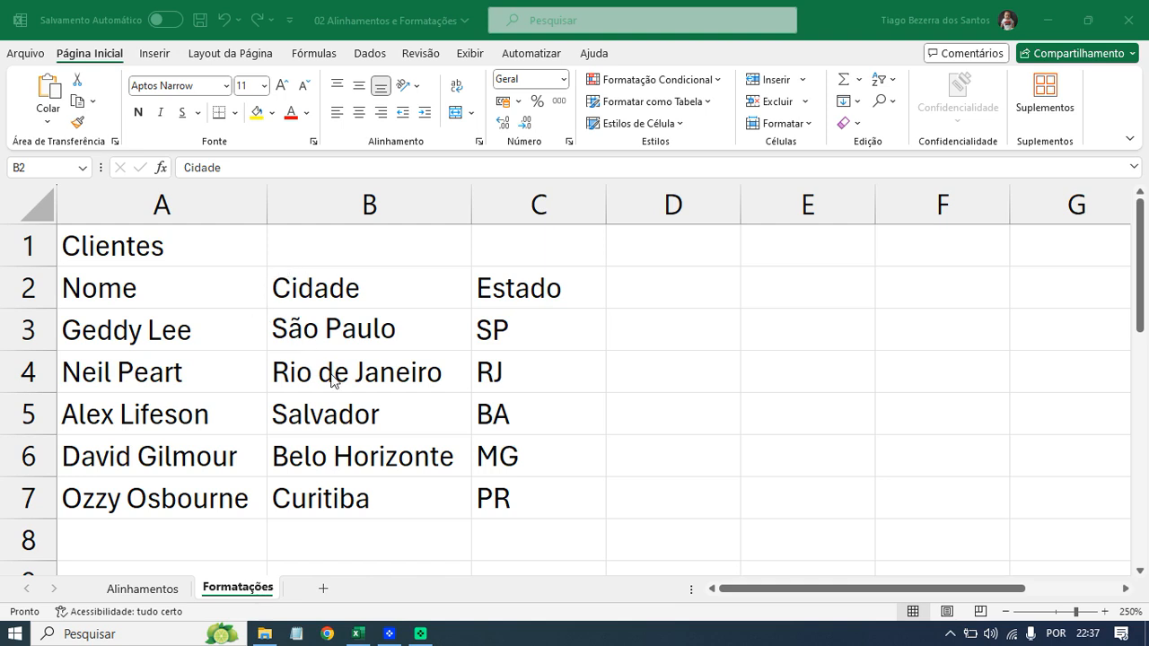
Merge and center the title "Clientes" across cells A1:C1.
click(228, 312)
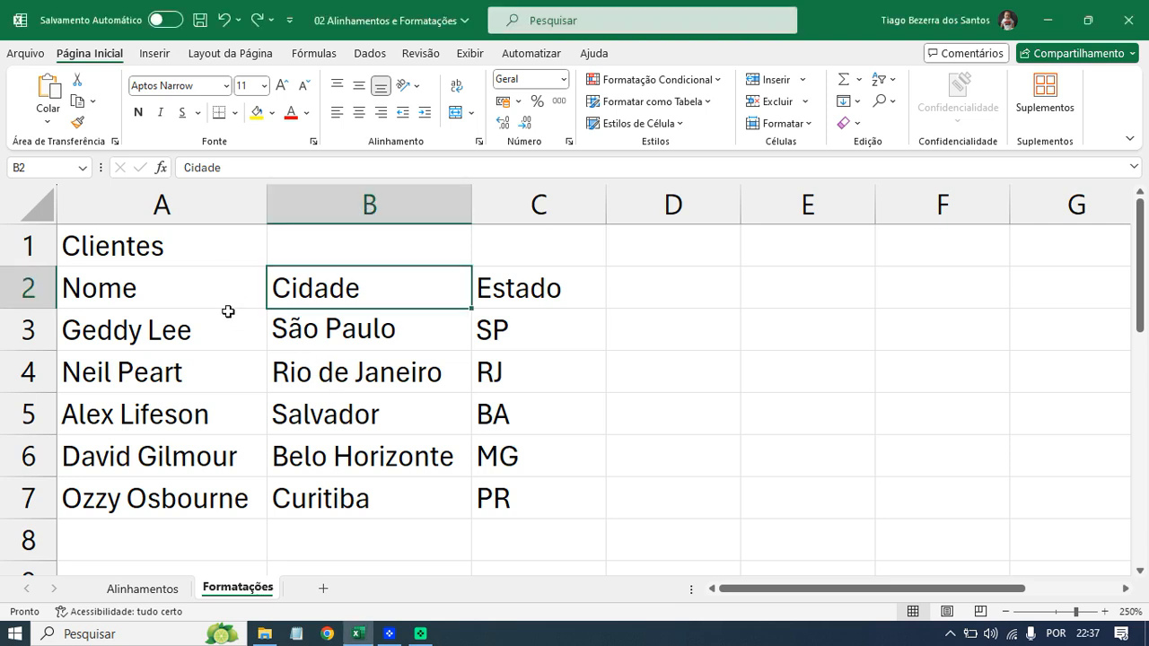
drag(159, 244, 542, 252)
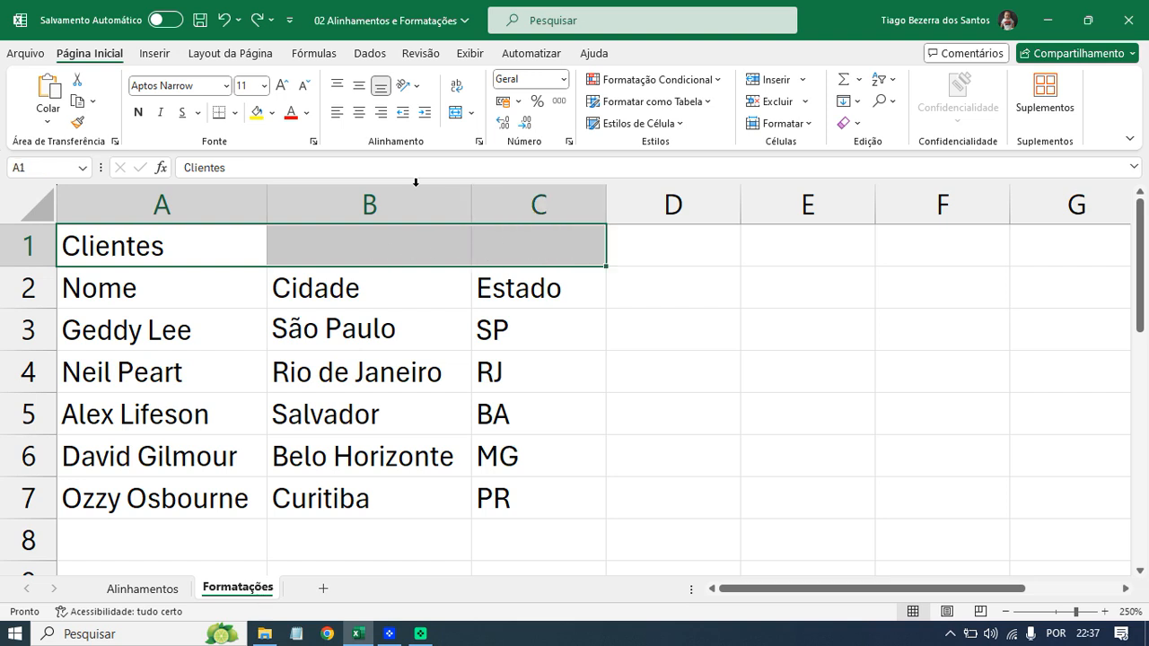
click(454, 113)
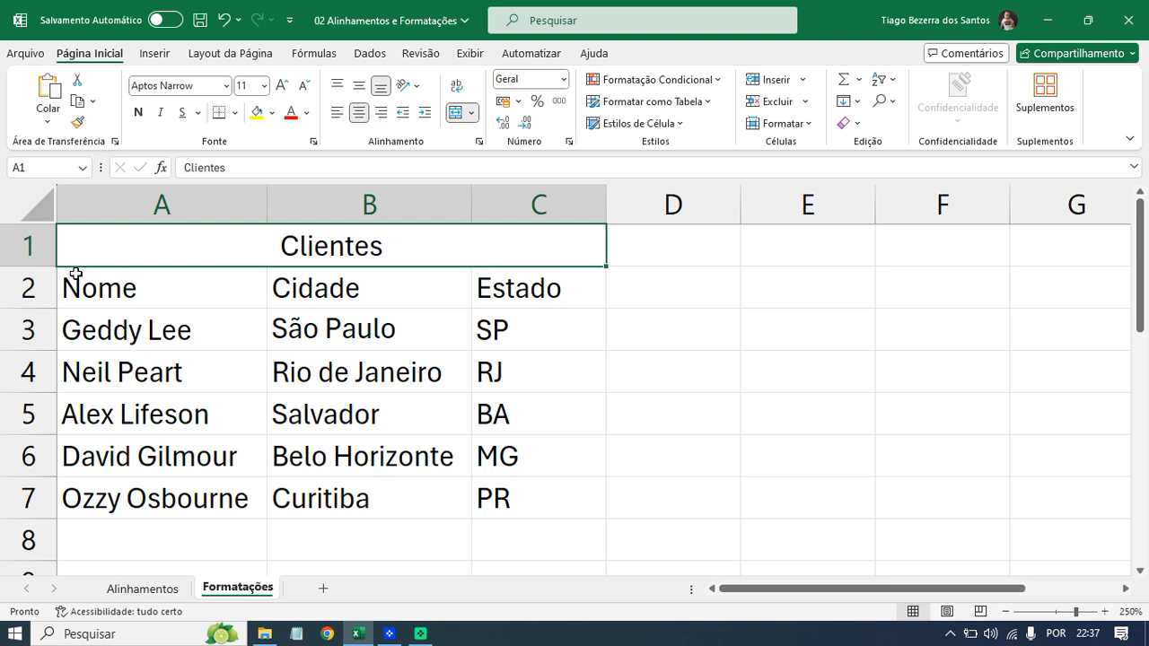
Increase the height of row 1 and middle-align the title vertically.
drag(44, 268, 40, 299)
click(358, 87)
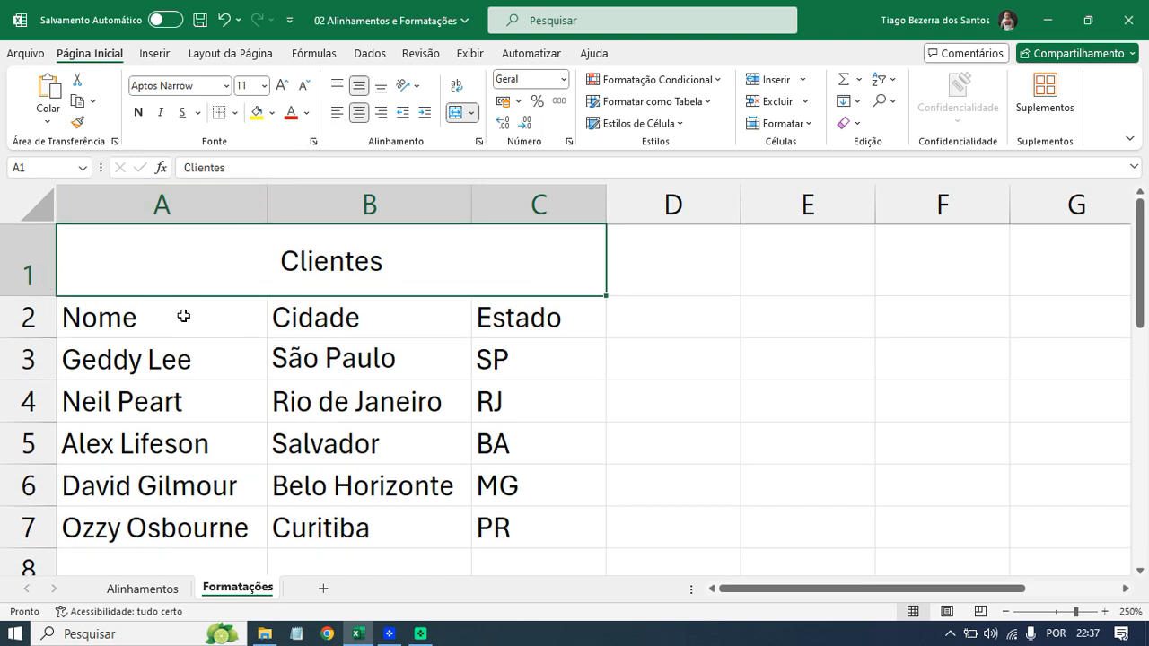
Center the Cidade column horizontally in cells B2:B7, including its heading.
drag(185, 315, 199, 530)
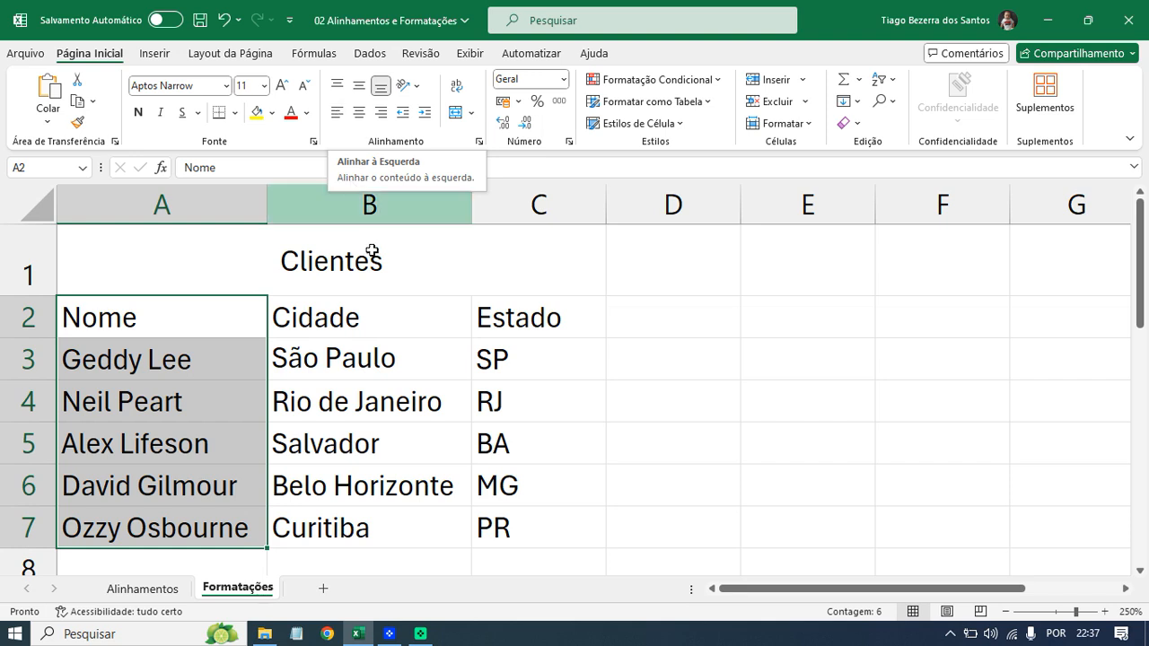
drag(404, 318, 378, 512)
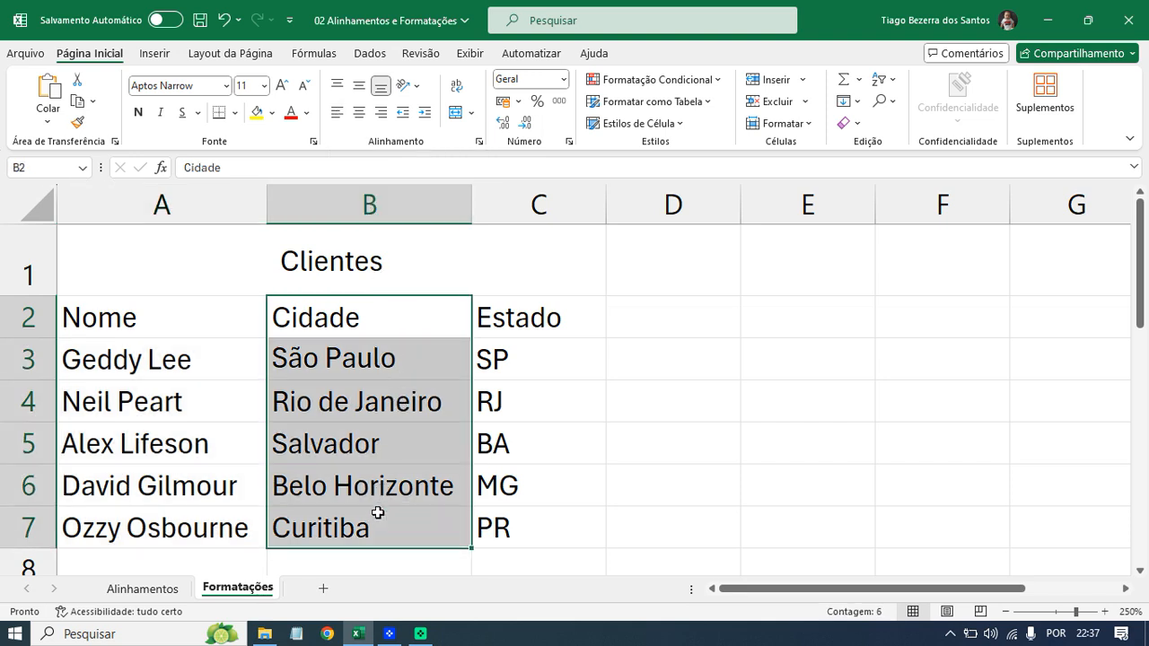
click(359, 112)
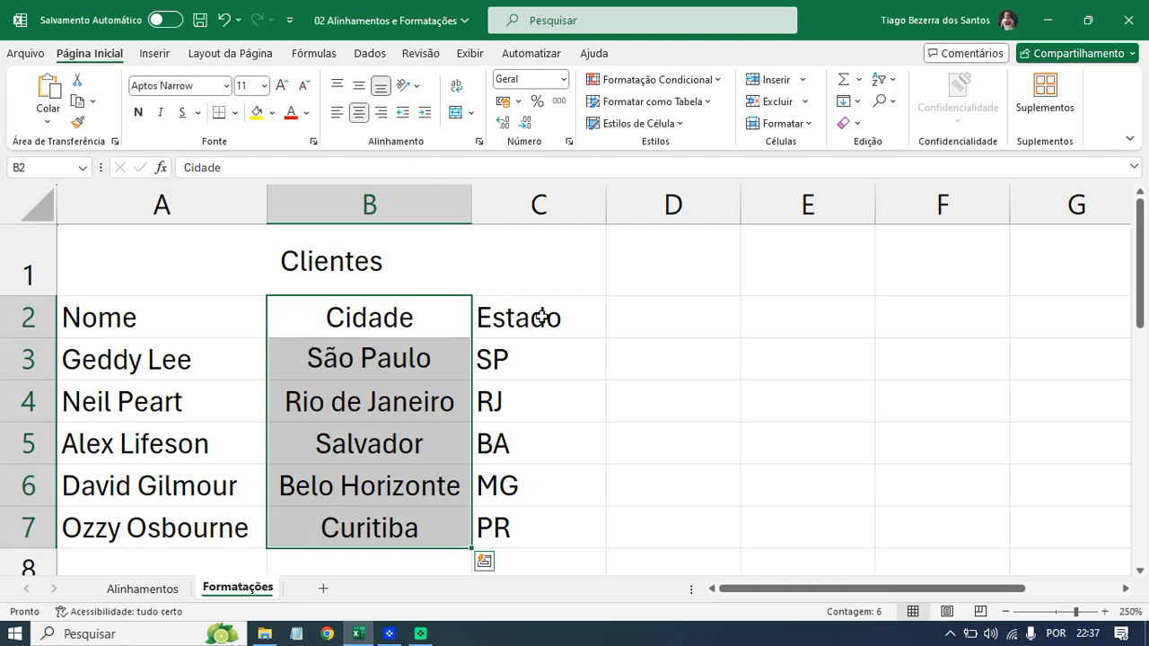
Right-align the state codes in cells C3:C7 and the heading "Estado" in C2.
drag(542, 353, 544, 518)
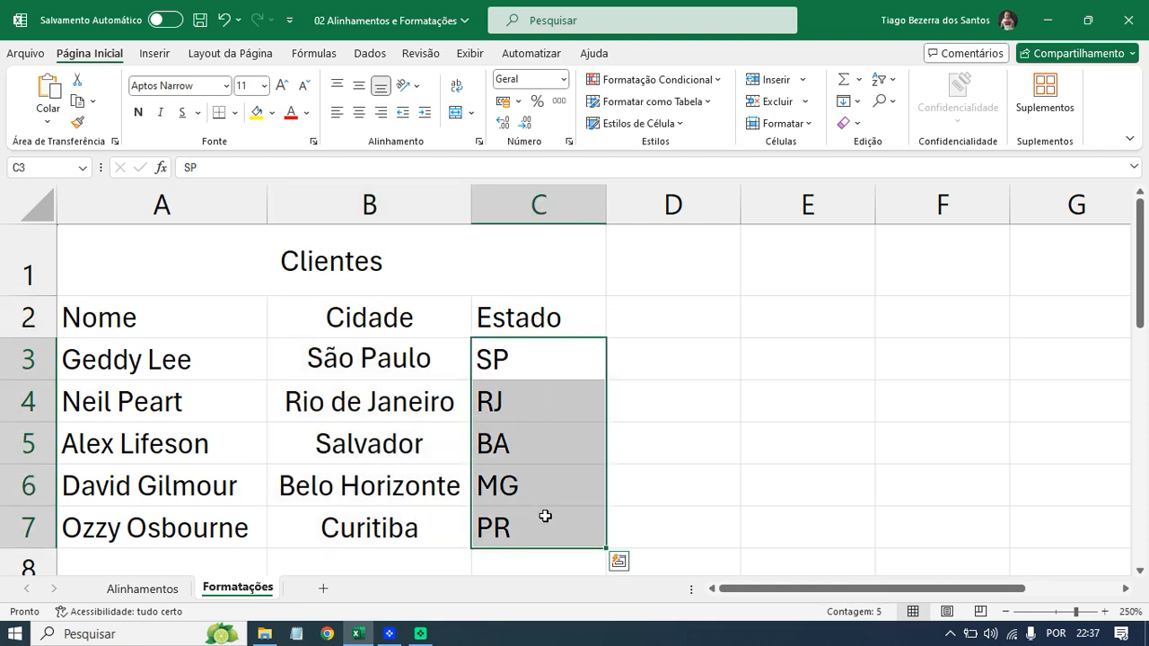
click(380, 112)
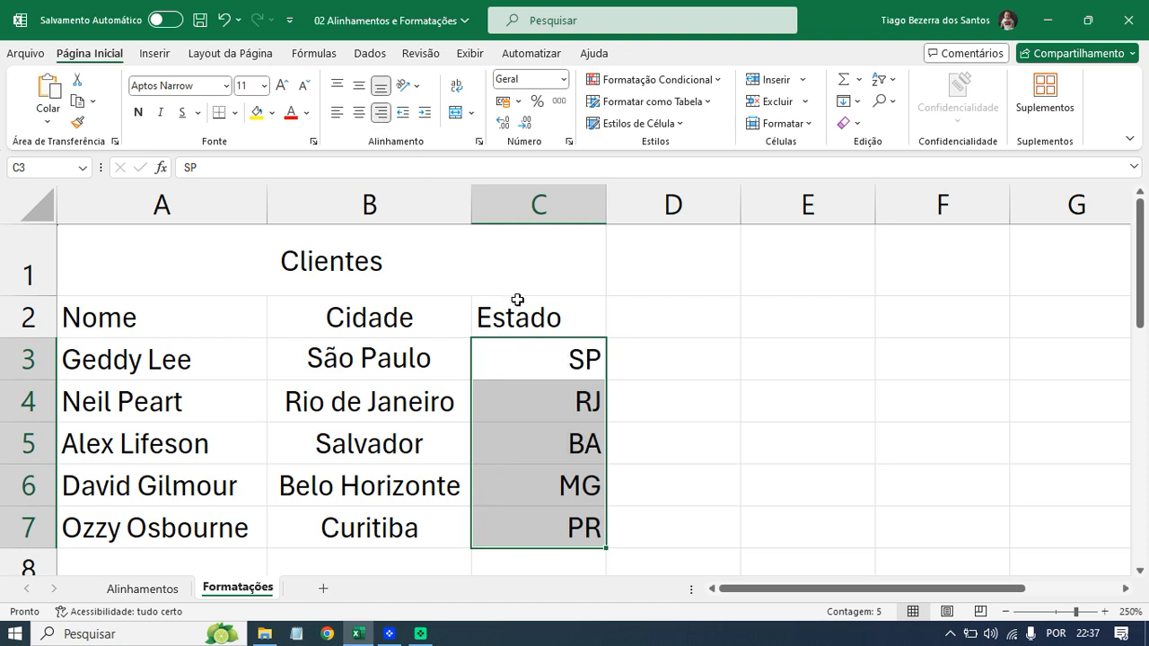
click(519, 309)
click(358, 113)
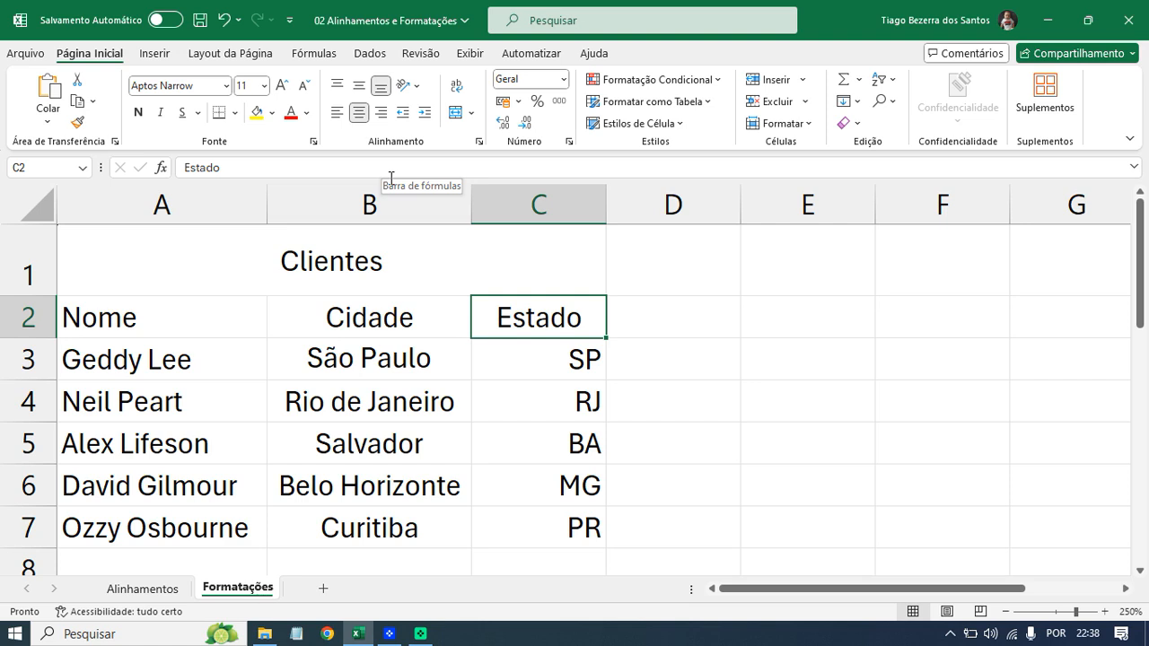
click(381, 113)
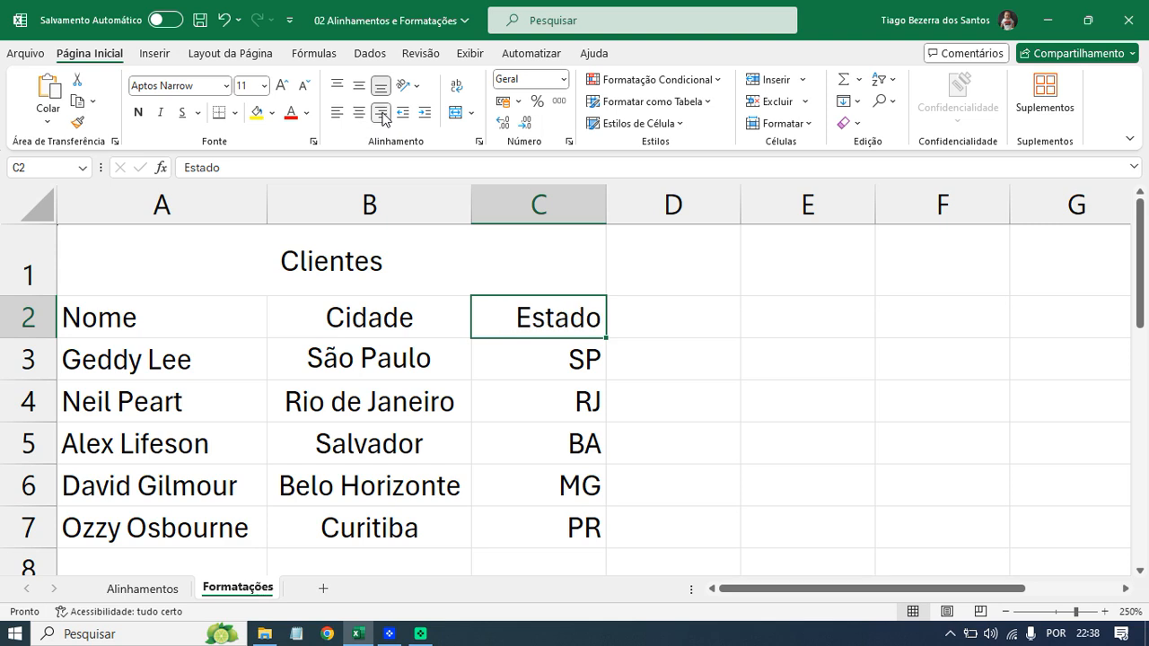
Increase the height of row 2 and middle-align the headings in A2:C2 vertically.
drag(47, 338, 36, 354)
drag(98, 334, 512, 353)
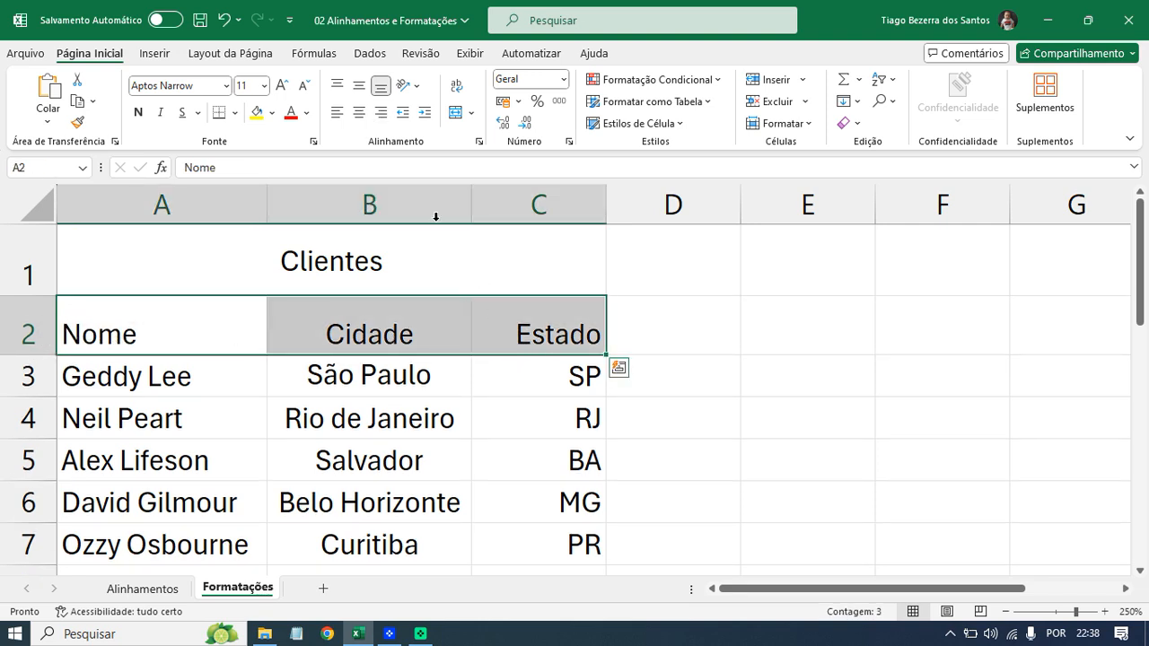
click(358, 85)
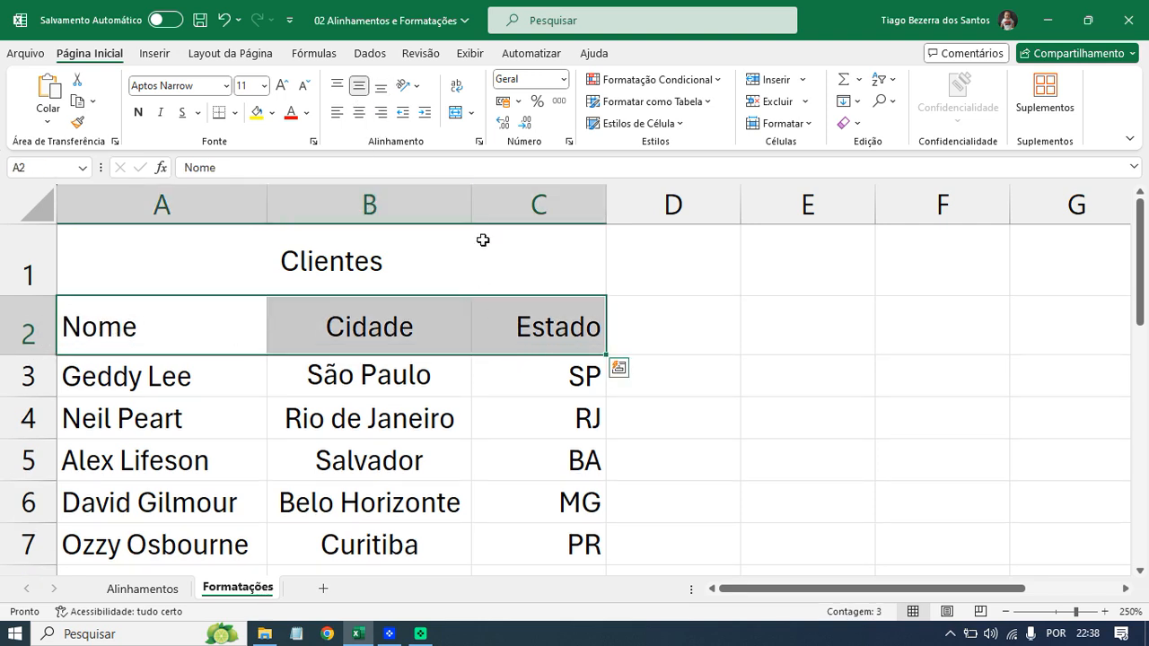
click(514, 344)
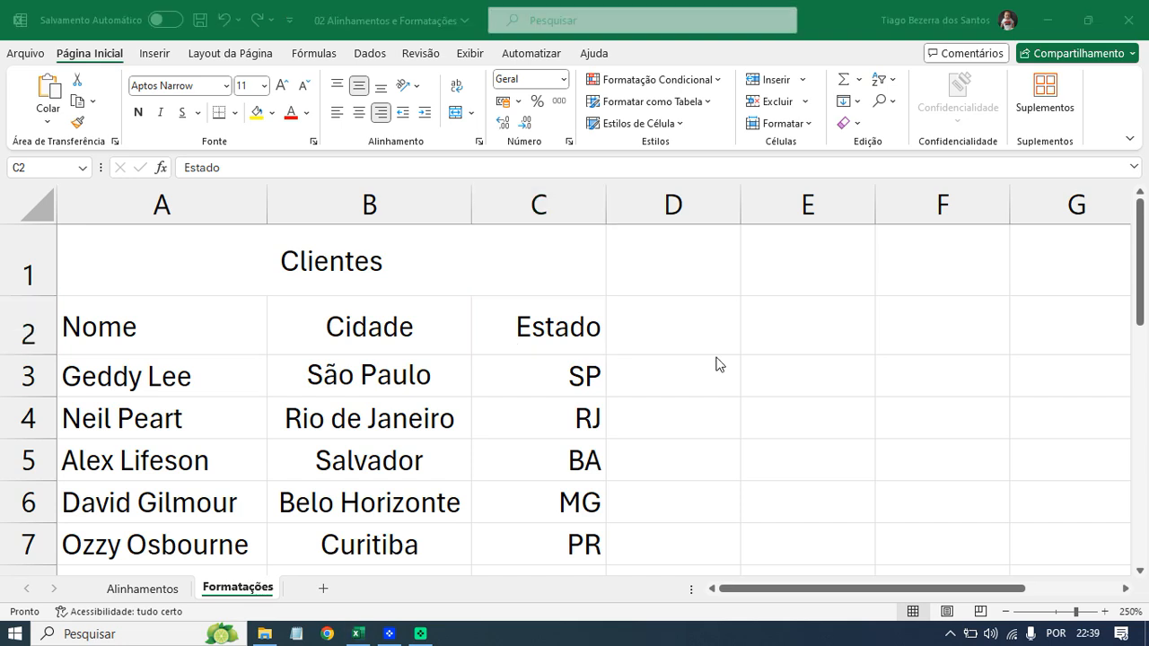
click(255, 274)
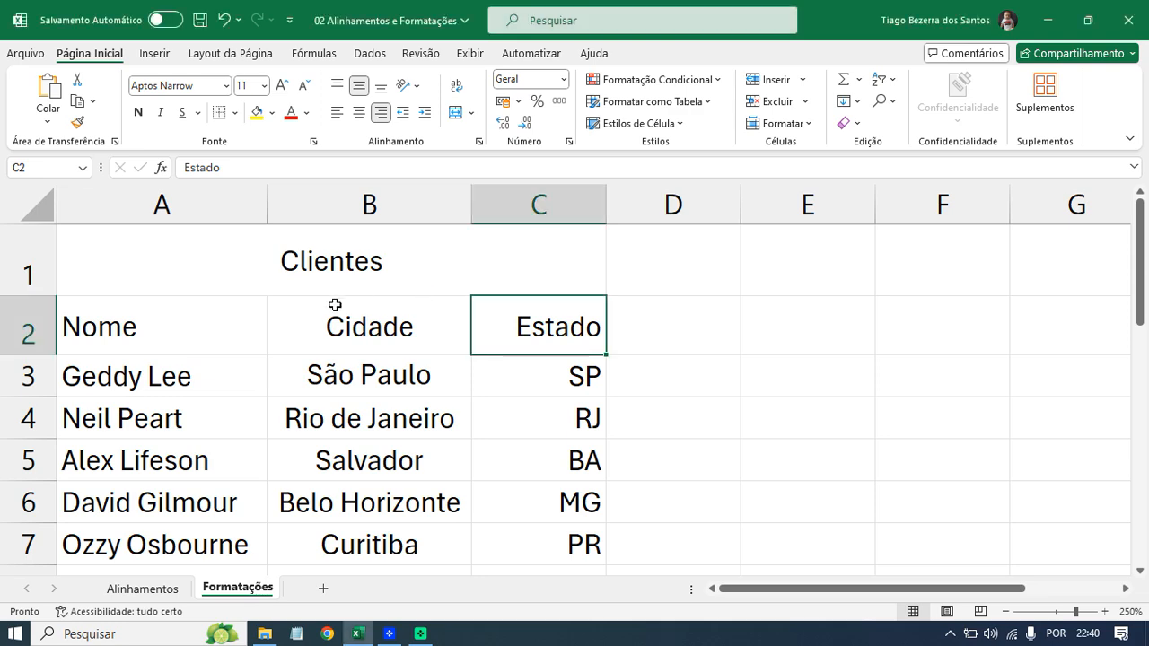
Widen columns B and C of the client table.
scroll(338, 304, down, 3)
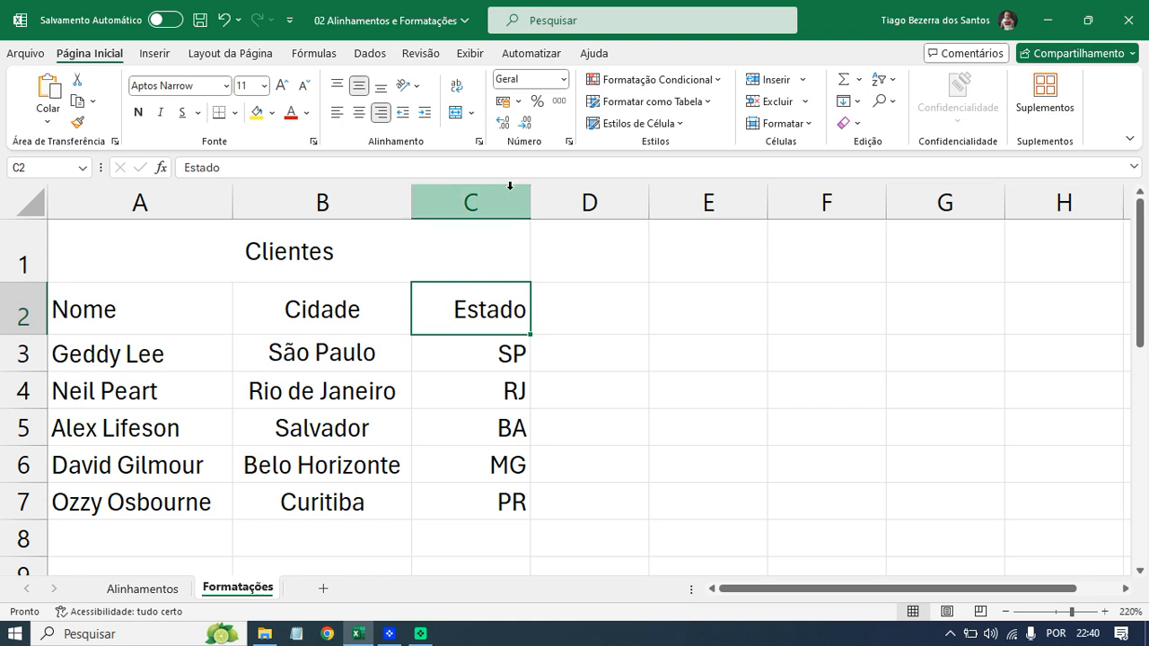
drag(414, 195, 451, 194)
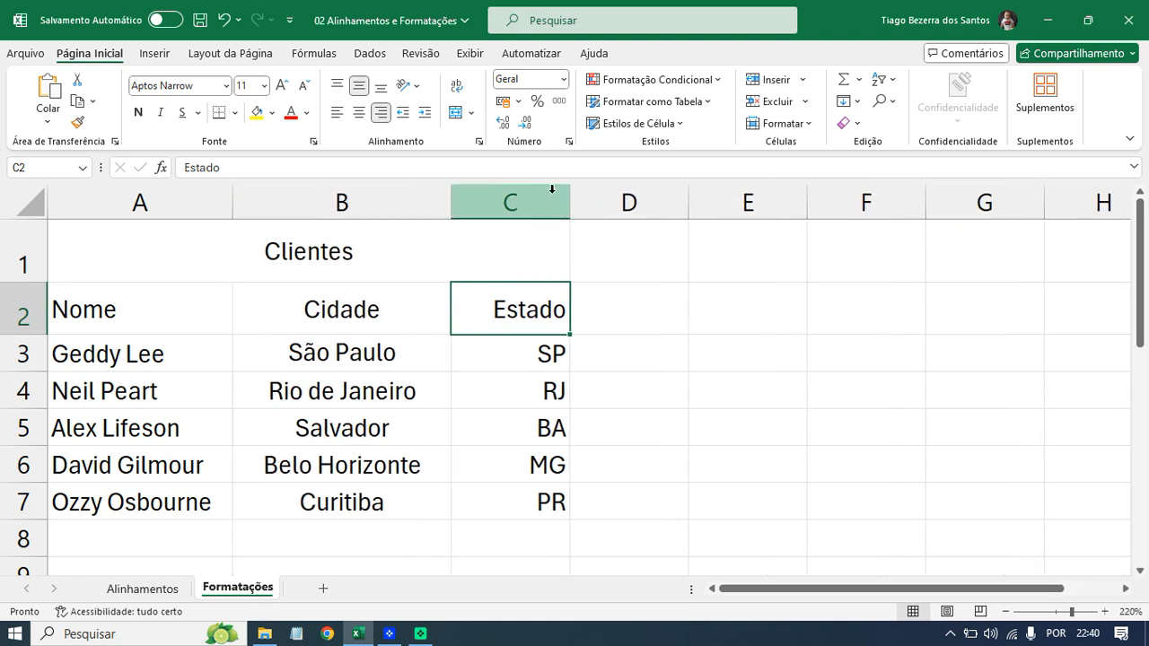
drag(575, 194, 630, 197)
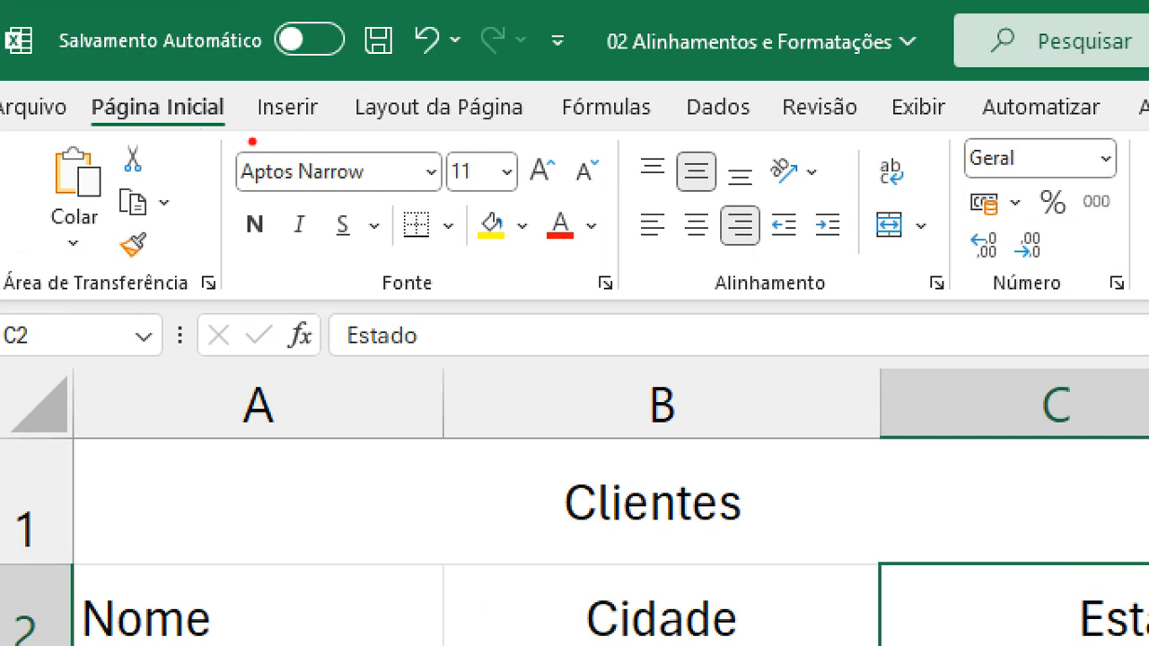
mouse_move(235, 144)
mouse_down()
mouse_move(223, 302)
mouse_move(628, 308)
mouse_move(599, 140)
mouse_move(370, 124)
mouse_move(241, 130)
mouse_up()
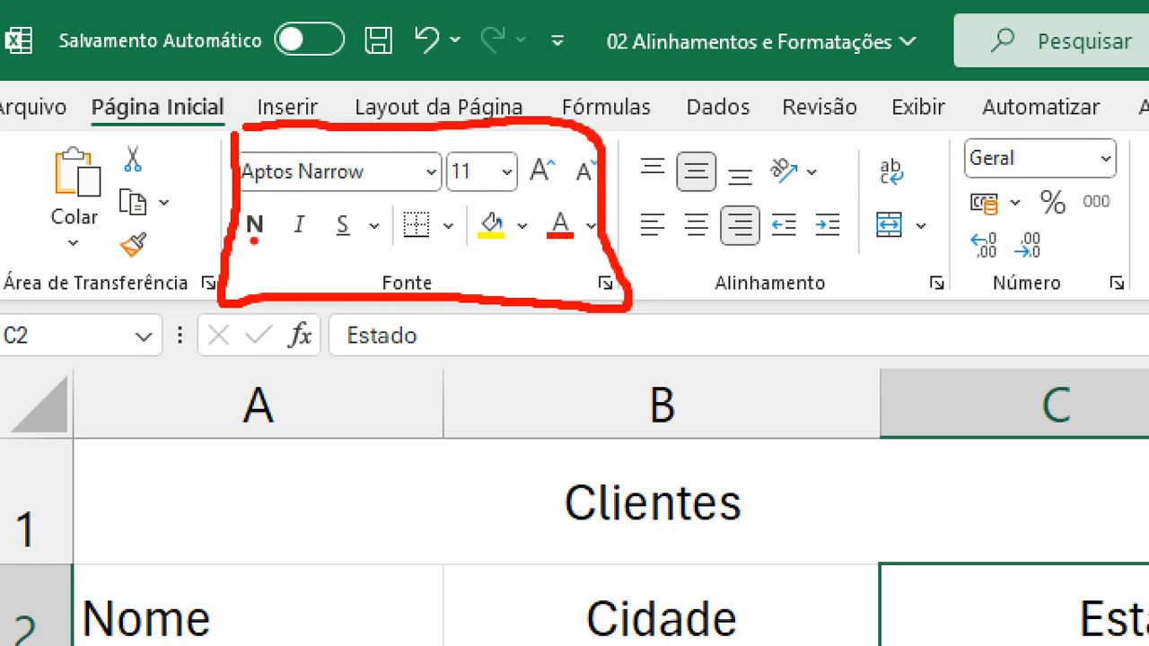
drag(255, 242, 226, 295)
drag(299, 238, 315, 291)
mouse_move(343, 248)
mouse_down()
mouse_move(357, 267)
mouse_move(352, 296)
mouse_up()
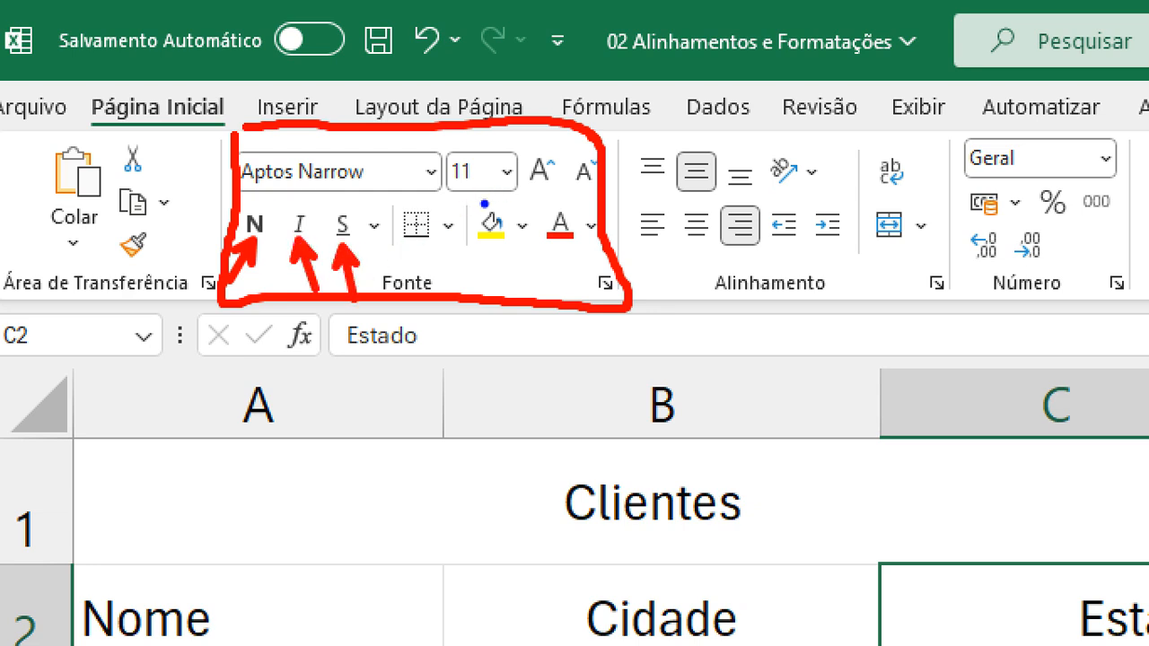
drag(500, 232, 519, 251)
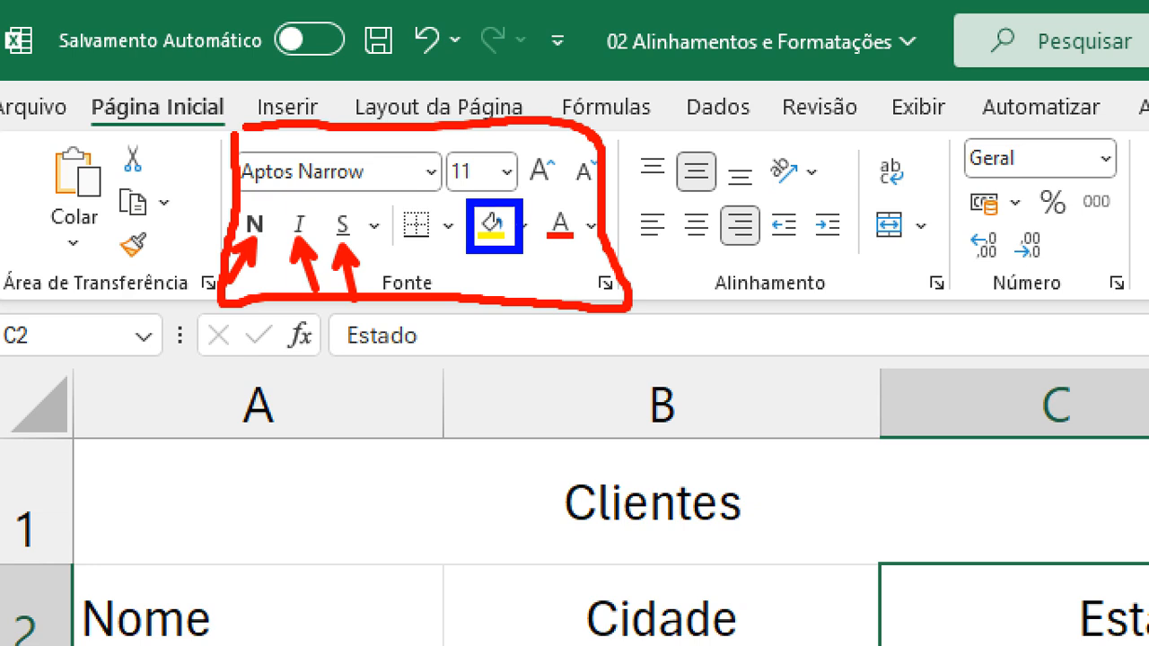
drag(520, 197, 595, 262)
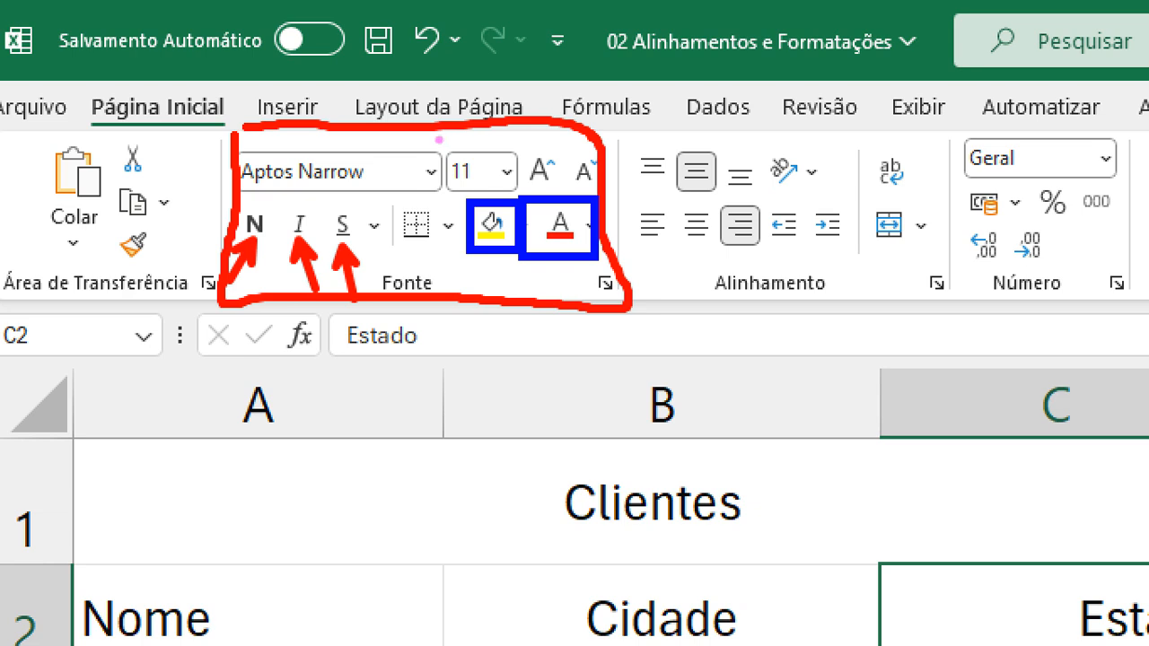
mouse_move(435, 135)
mouse_down()
mouse_move(487, 169)
mouse_move(604, 192)
mouse_up()
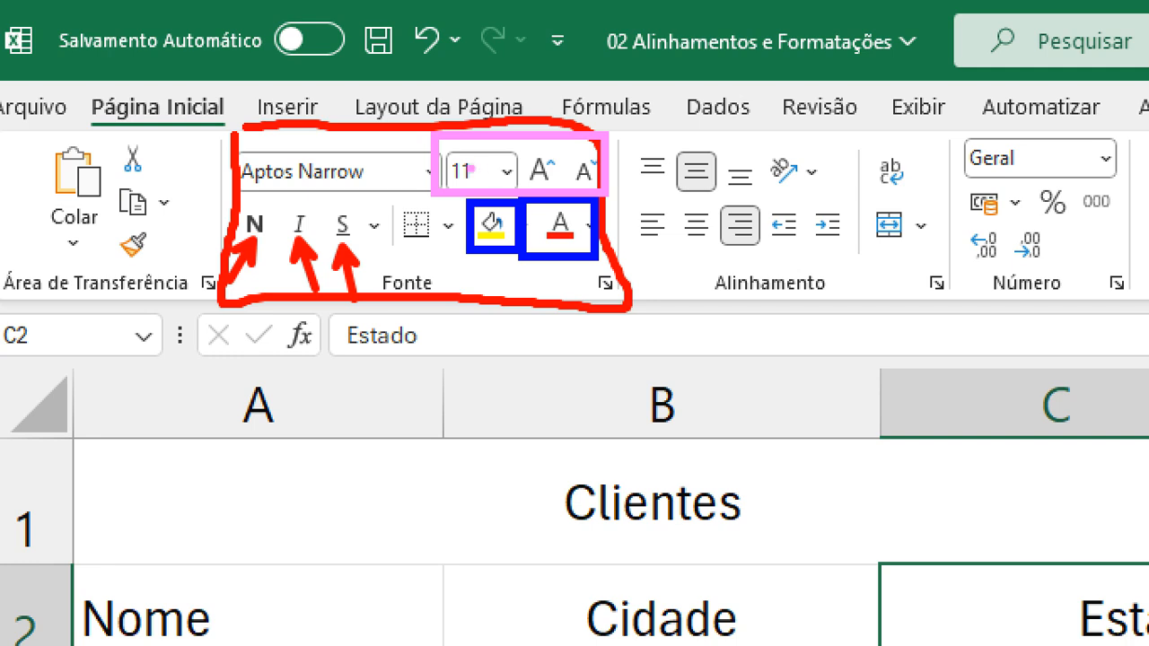
key(o)
mouse_move(238, 149)
mouse_down()
mouse_move(306, 177)
mouse_move(441, 191)
mouse_up()
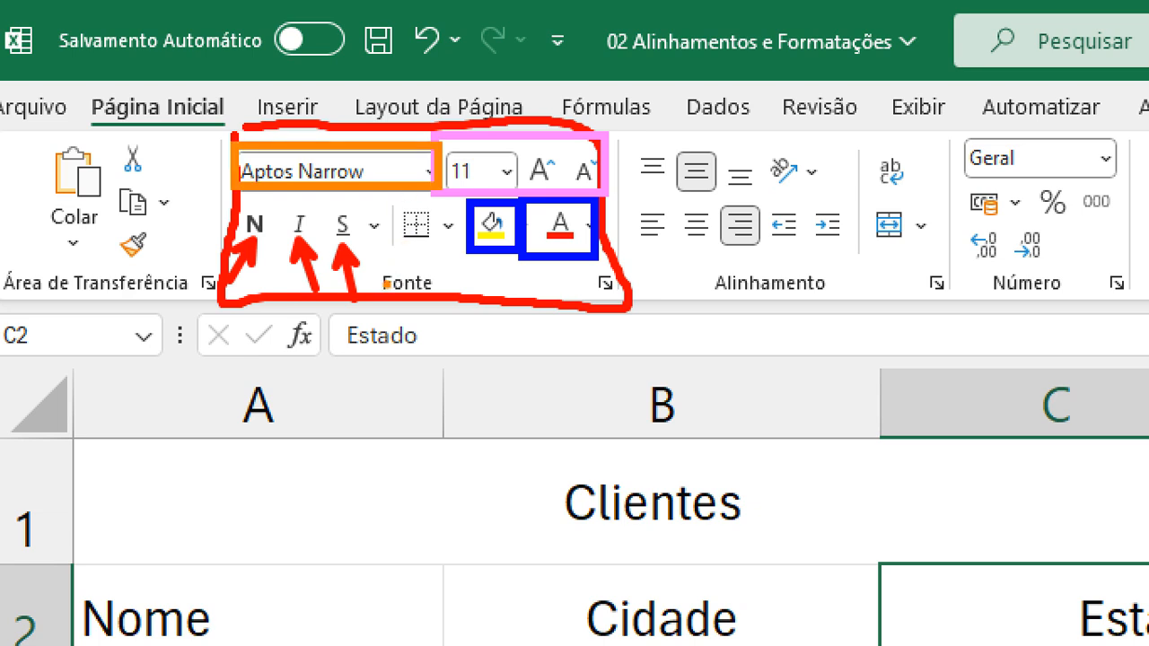
key(g)
drag(389, 193, 451, 256)
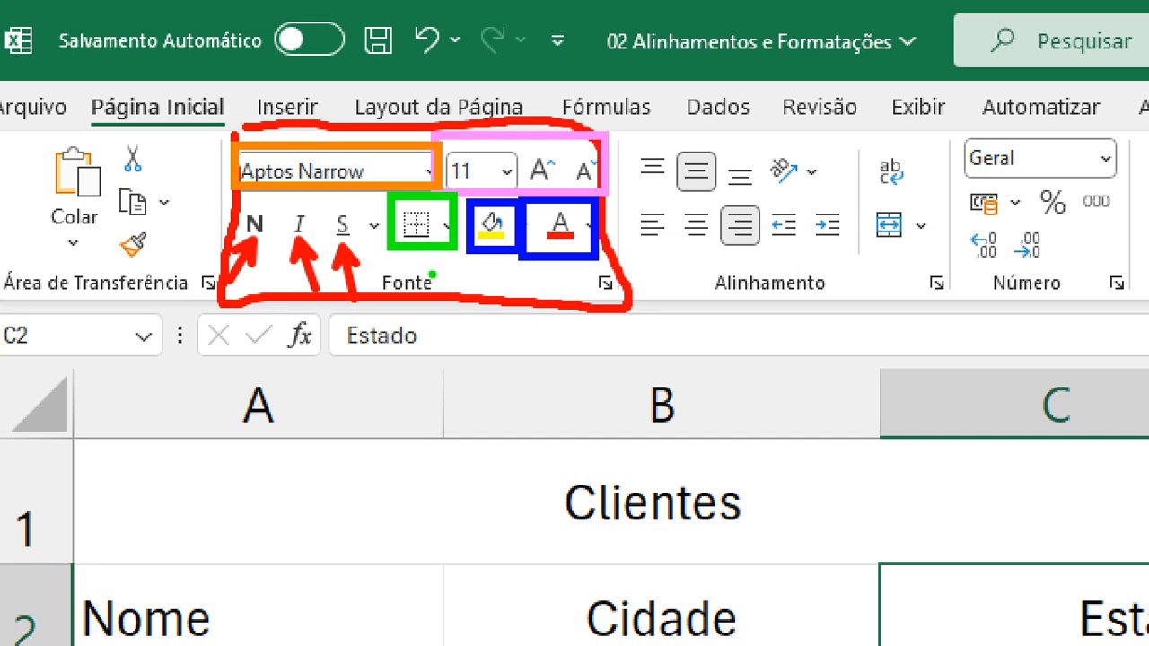
key(Escape)
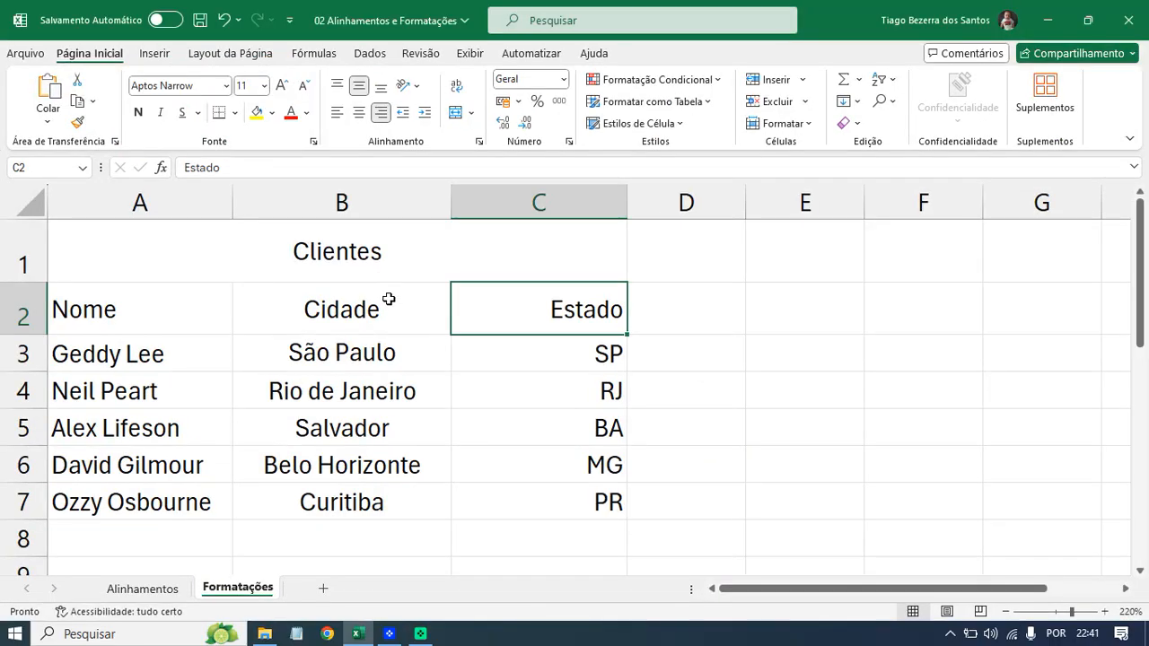
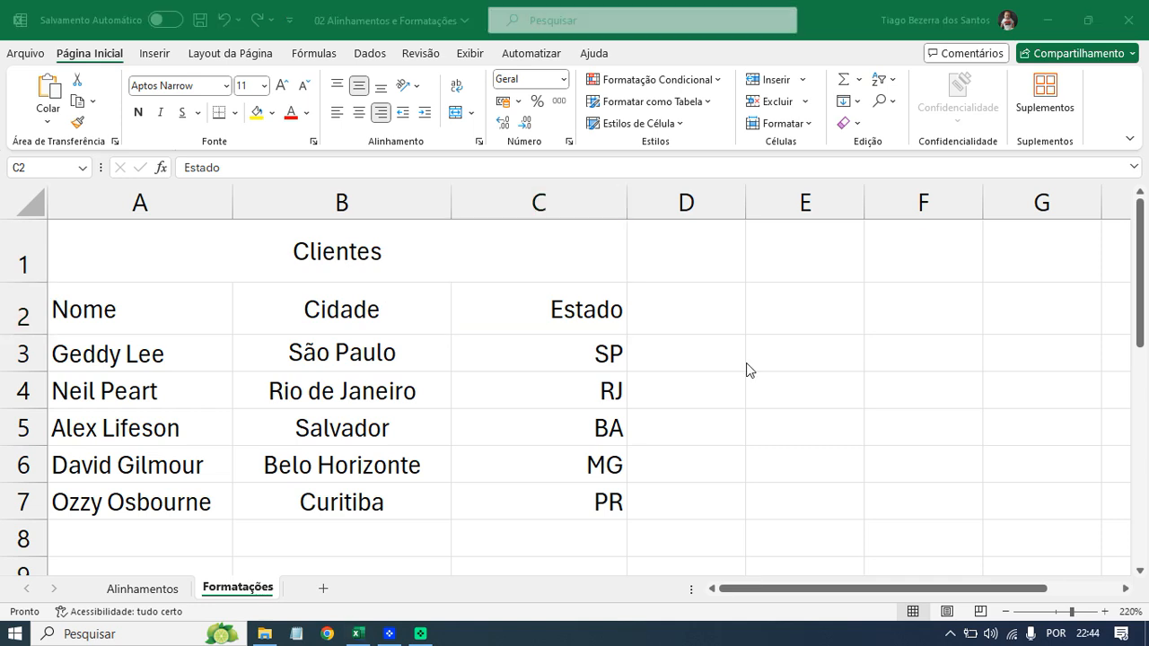
Change the font of the whole client table, A1:C7, to Calibri.
click(281, 247)
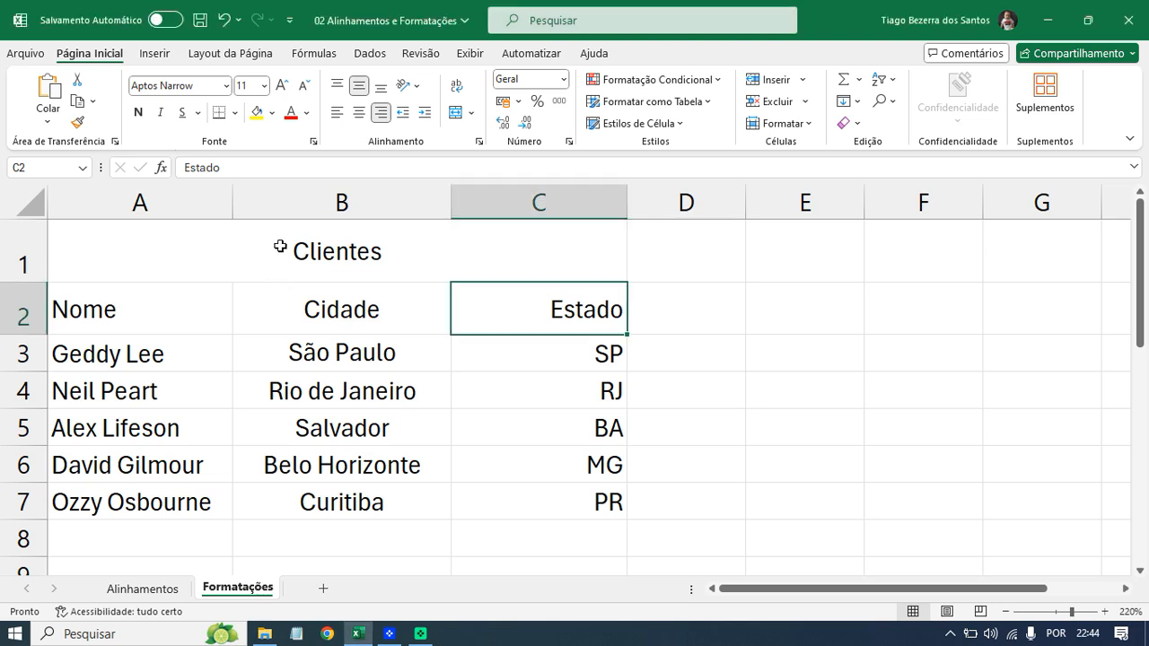
click(337, 258)
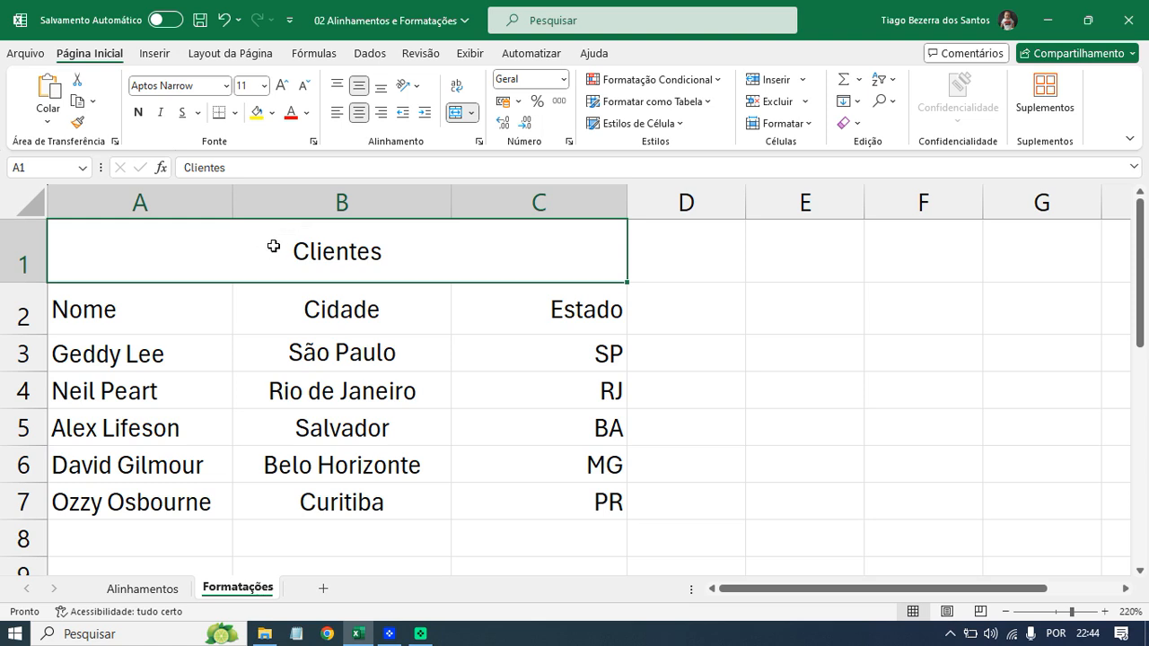
drag(384, 244, 451, 495)
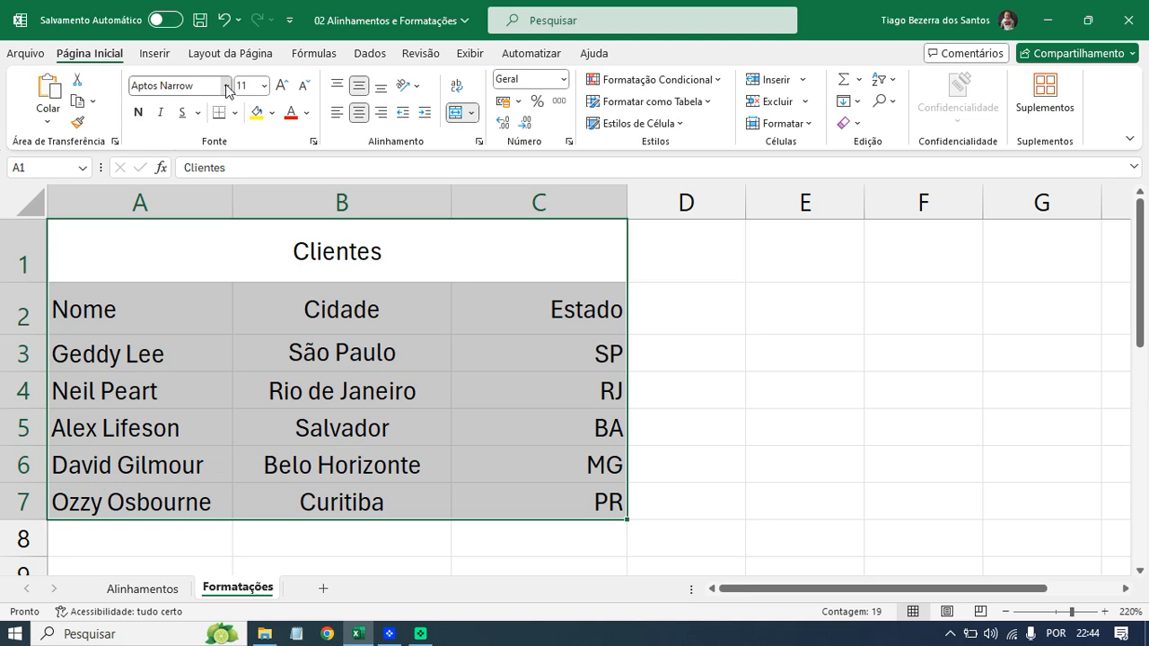
click(226, 86)
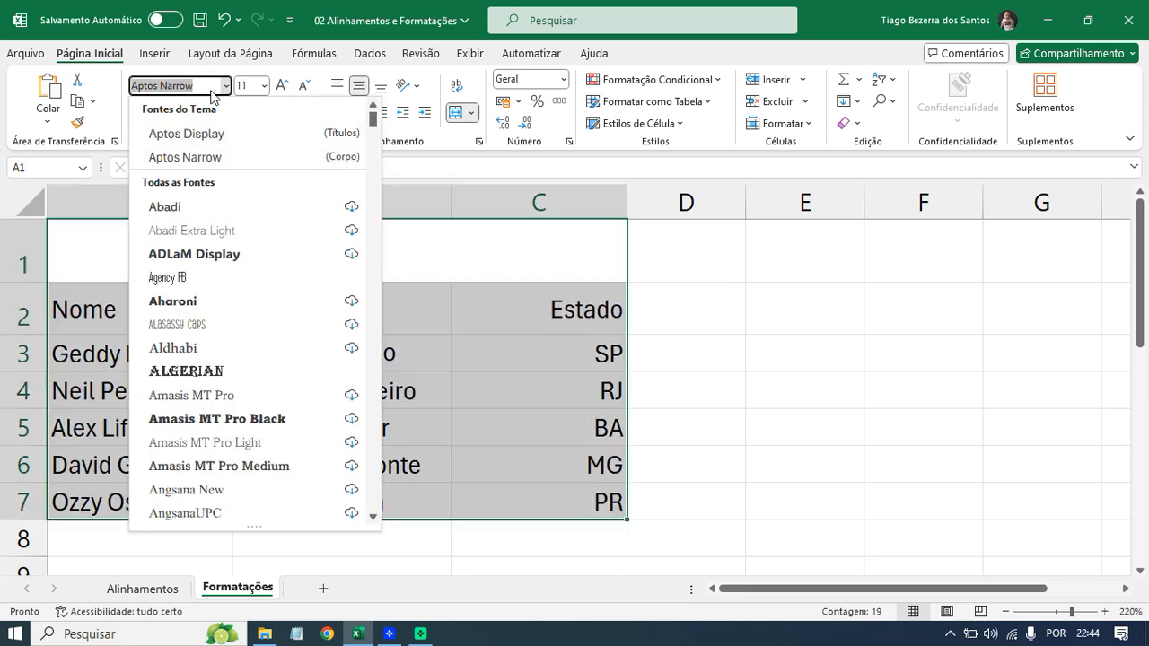
click(225, 86)
click(225, 86)
scroll(287, 269, down, 12)
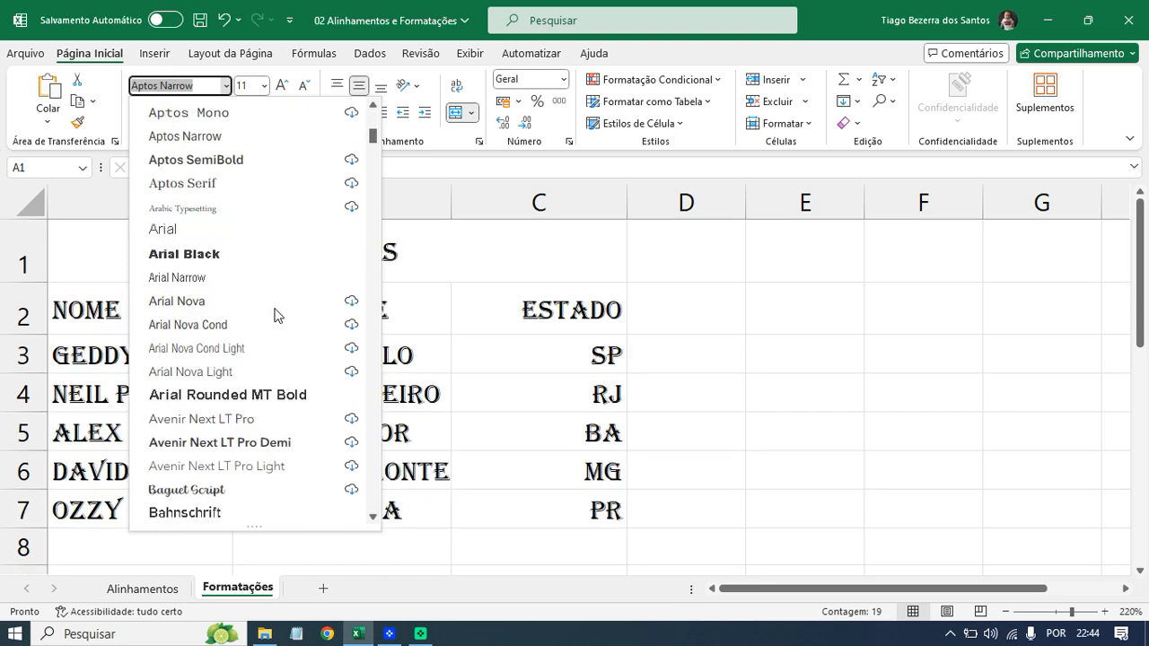
scroll(277, 314, down, 15)
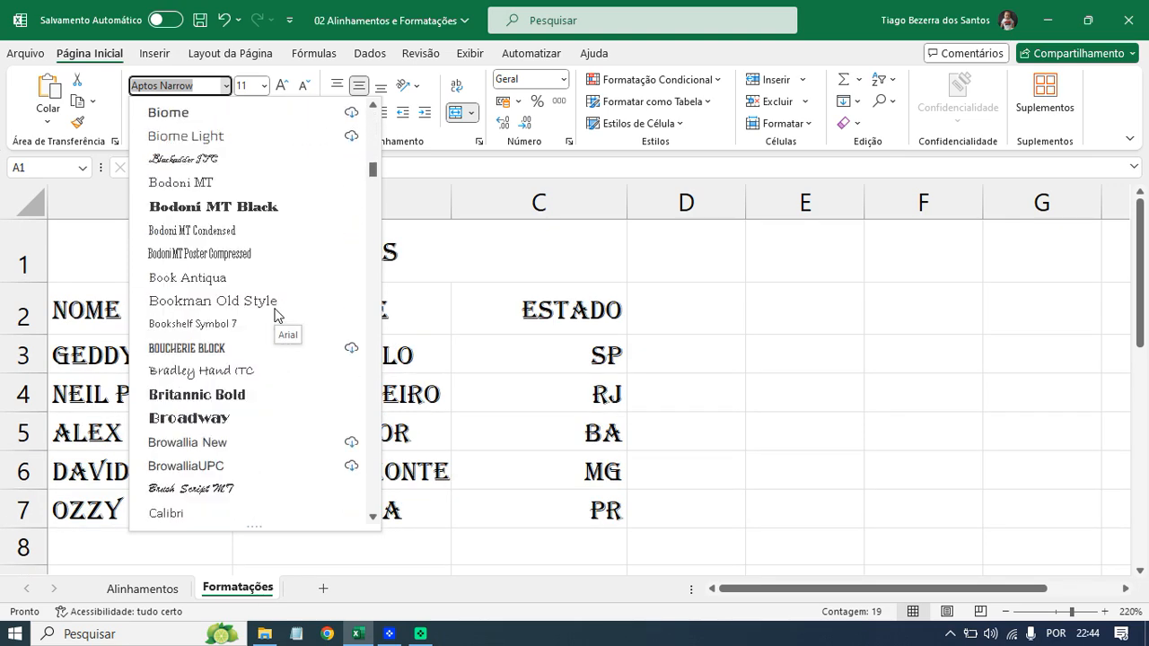
scroll(276, 314, down, 1)
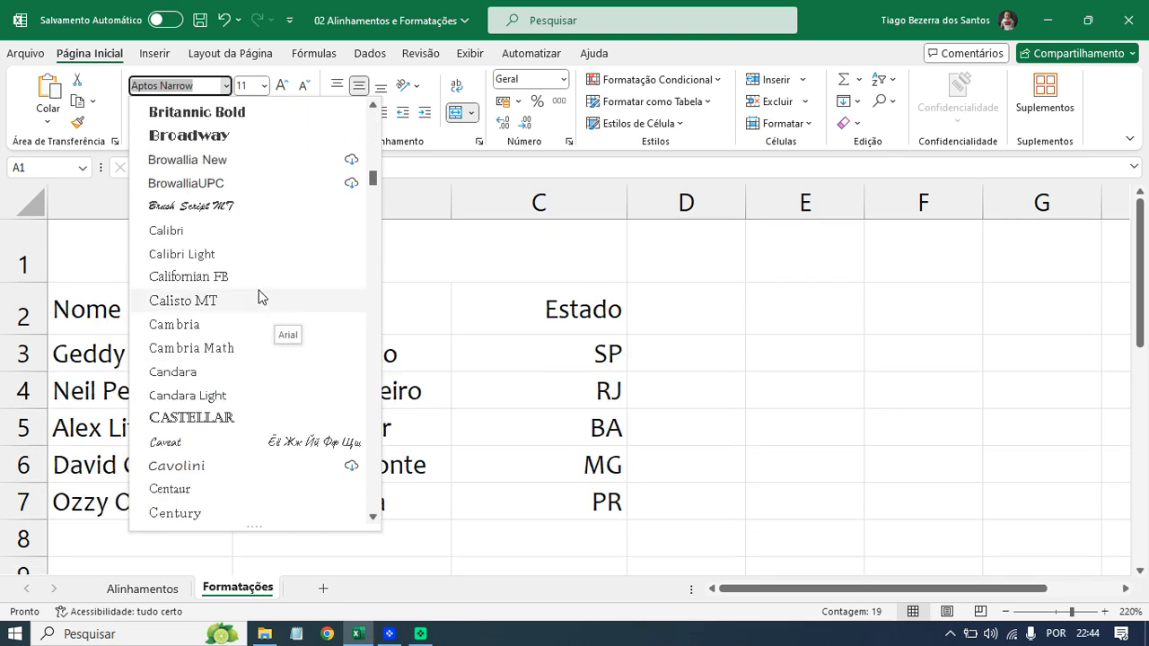
click(188, 231)
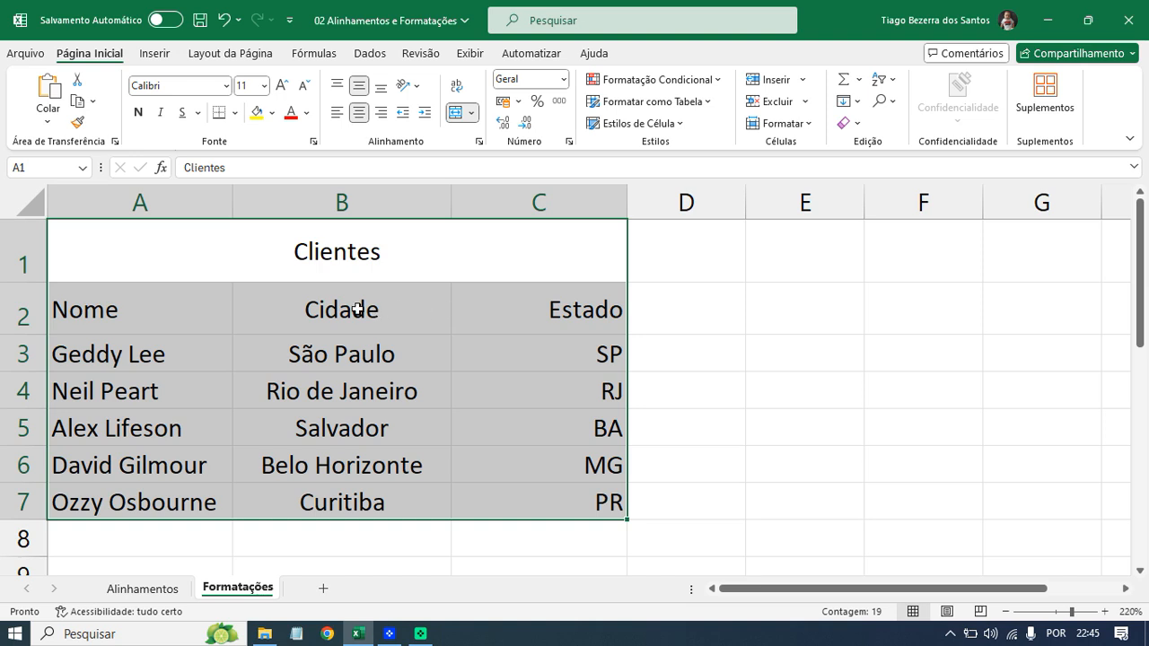
Set the font of the merged title "Clientes" in row 1 to Arial Black.
click(356, 254)
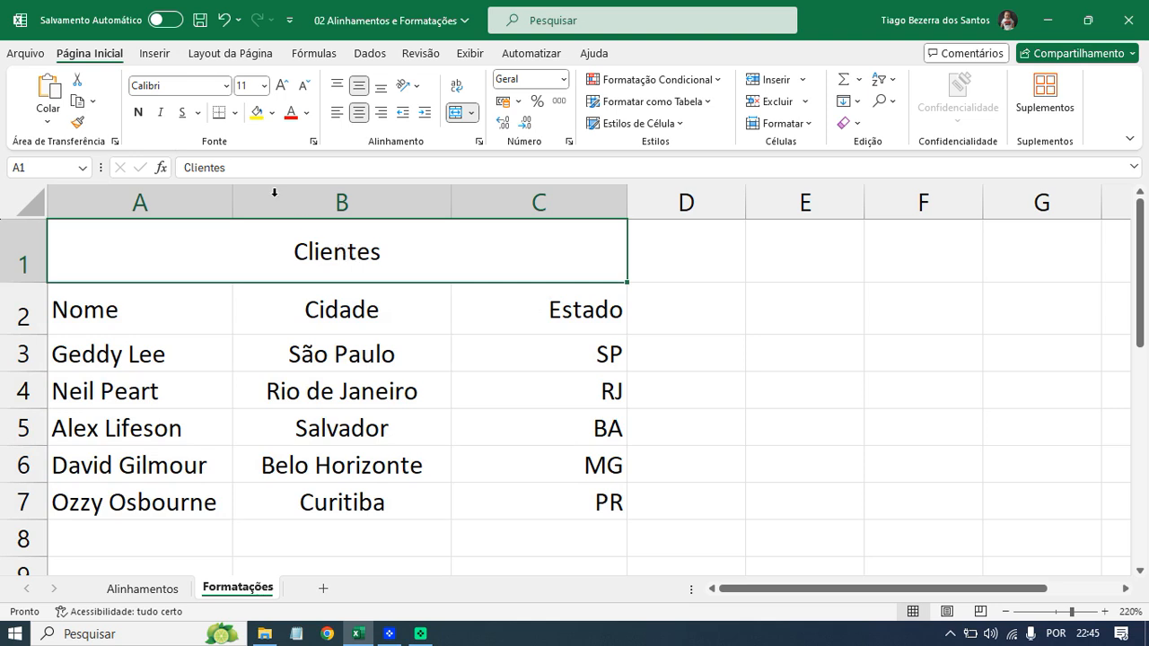
click(226, 86)
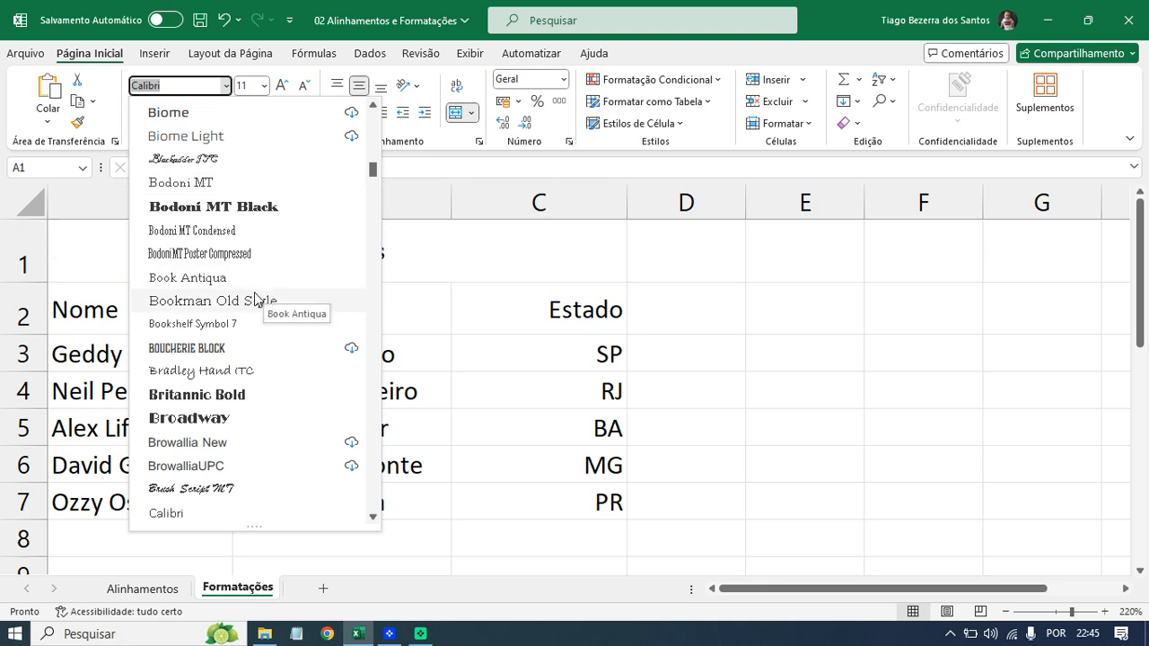
scroll(266, 305, up, 10)
scroll(270, 309, up, 5)
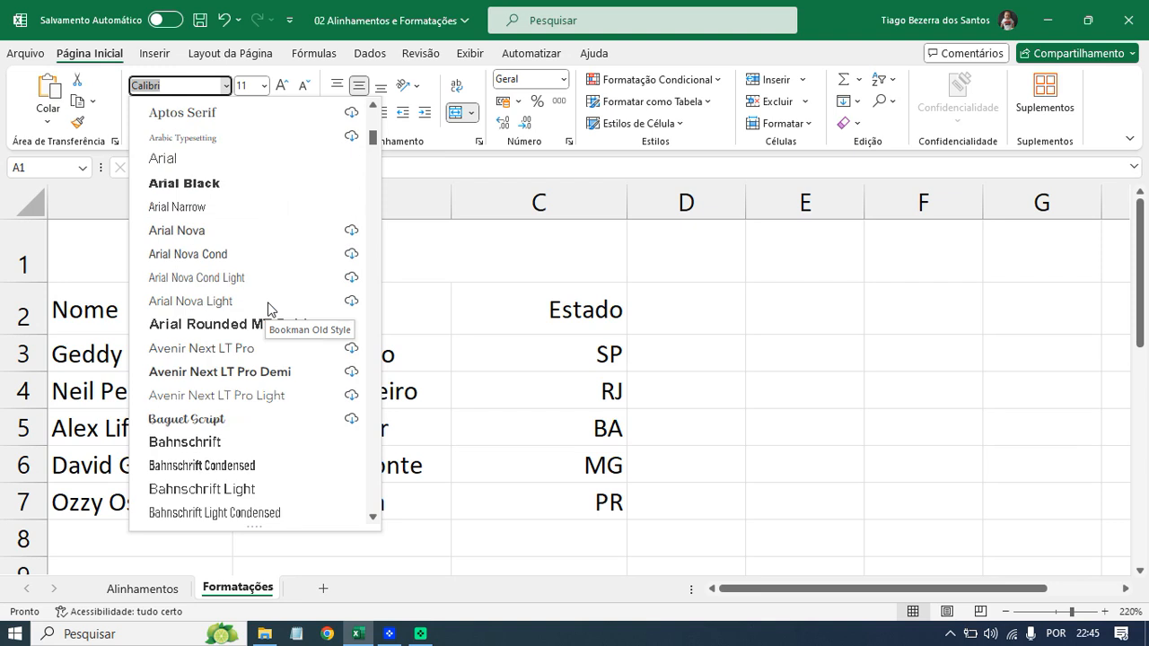
click(224, 185)
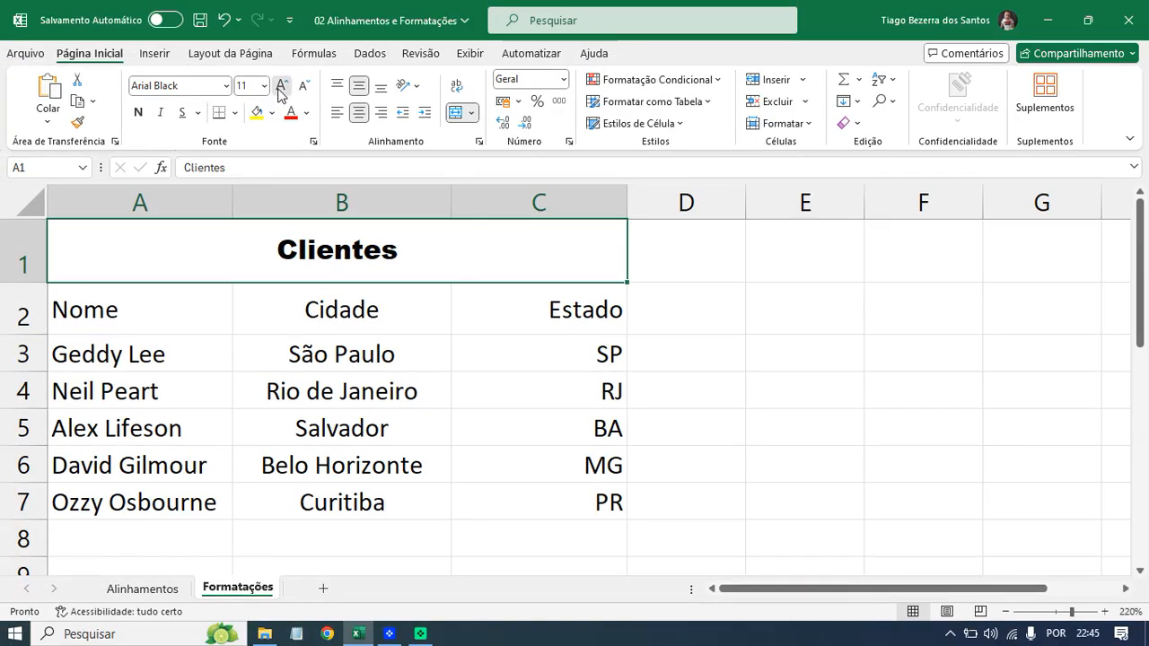
Increase the title's font size to 14 and reduce the height of row 1.
click(315, 82)
click(280, 87)
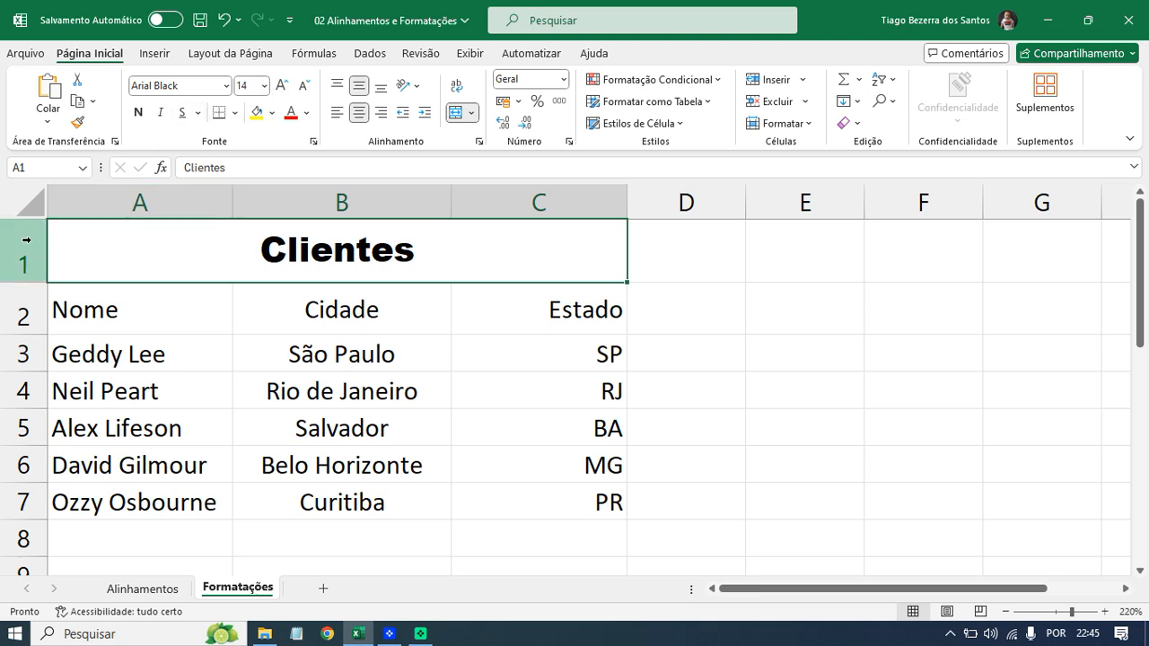
drag(29, 282, 31, 265)
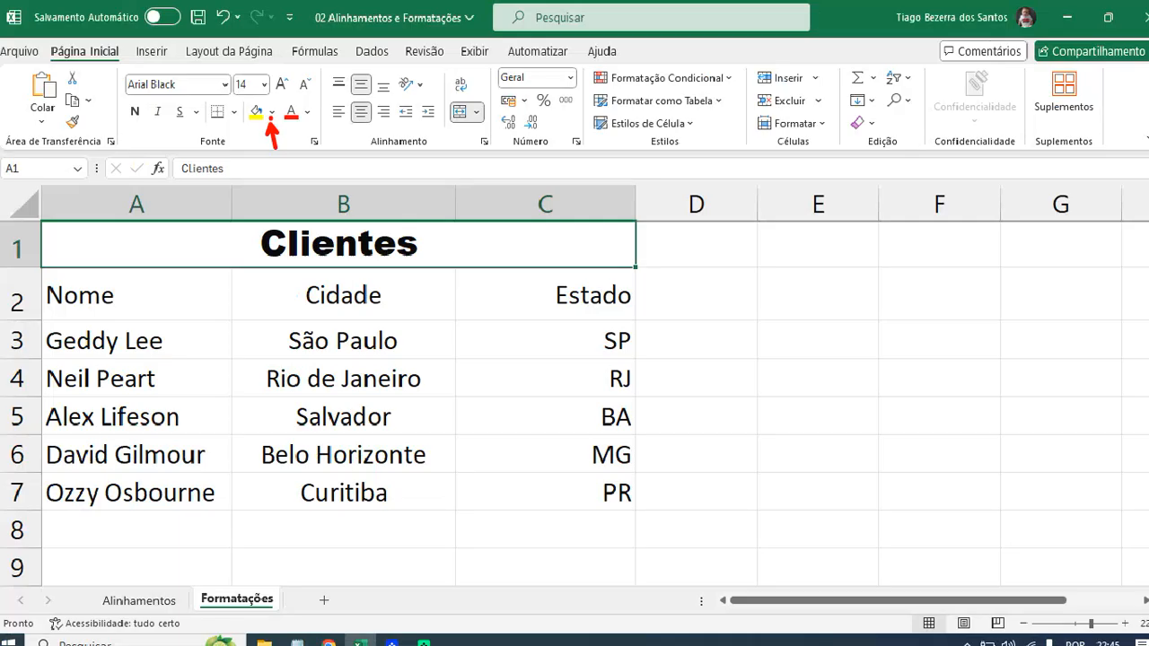
Fill the merged title cell with black and set its text color to white.
click(273, 116)
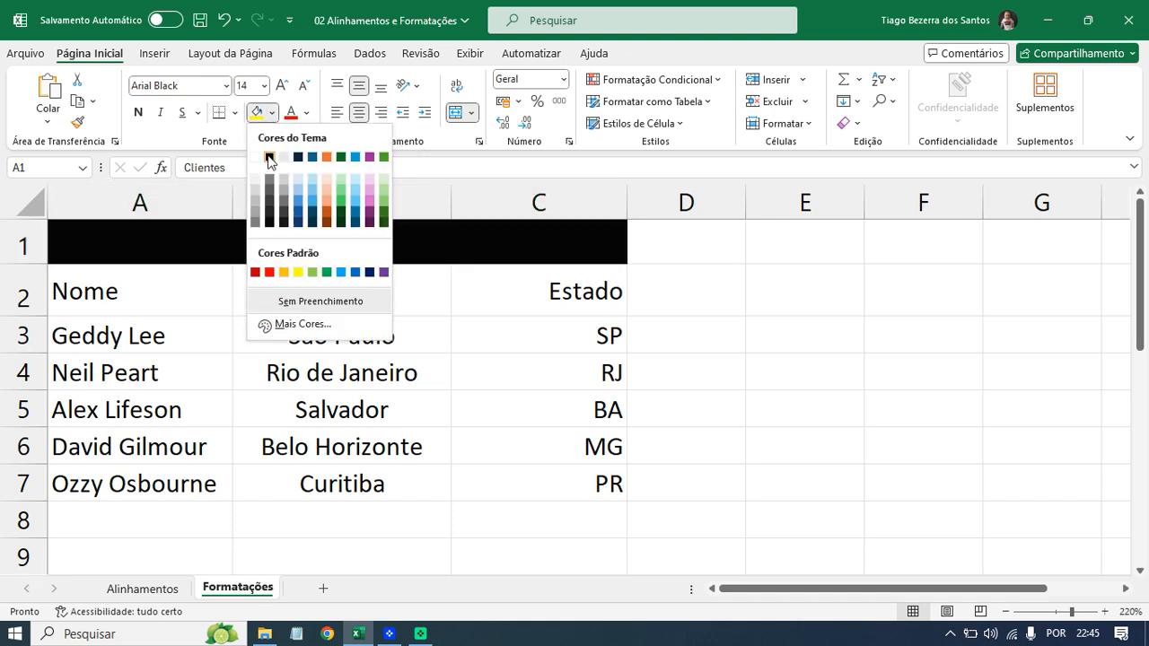
click(269, 157)
click(306, 114)
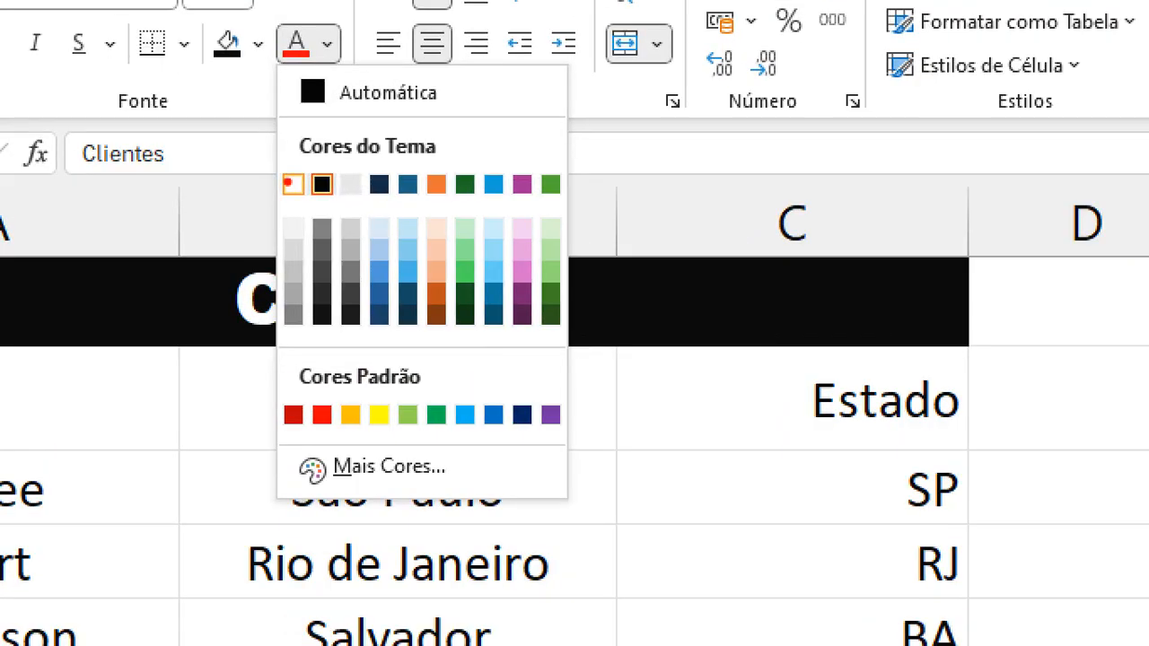
mouse_move(279, 27)
mouse_down()
mouse_move(259, 61)
mouse_move(341, 52)
mouse_move(275, 27)
mouse_up()
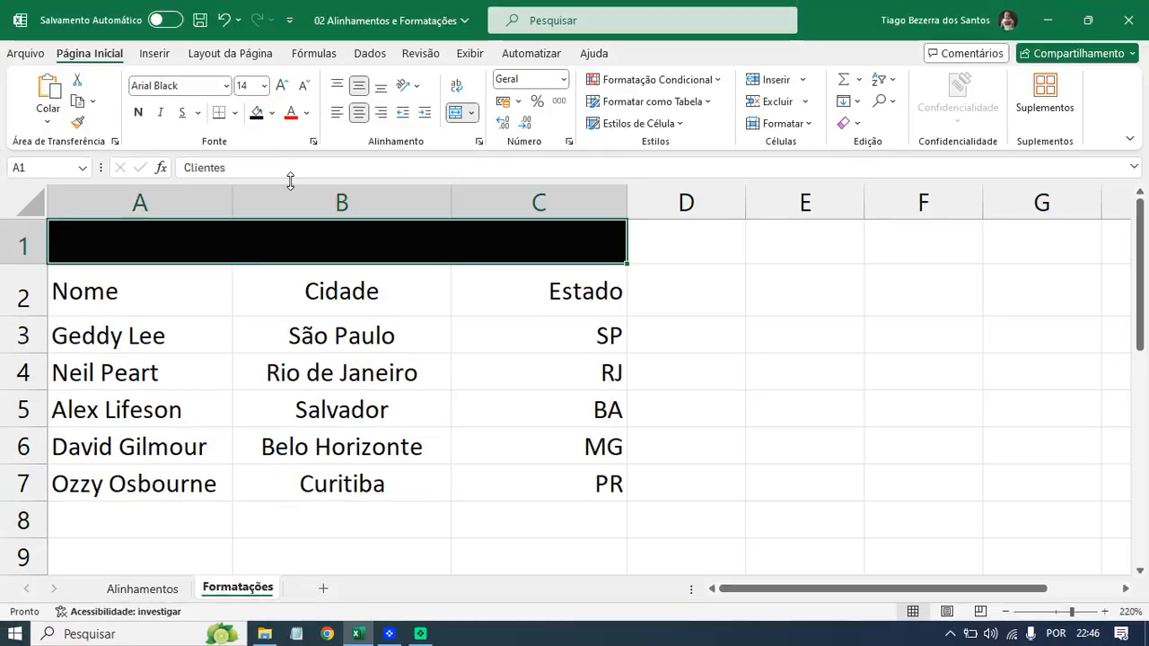
click(328, 42)
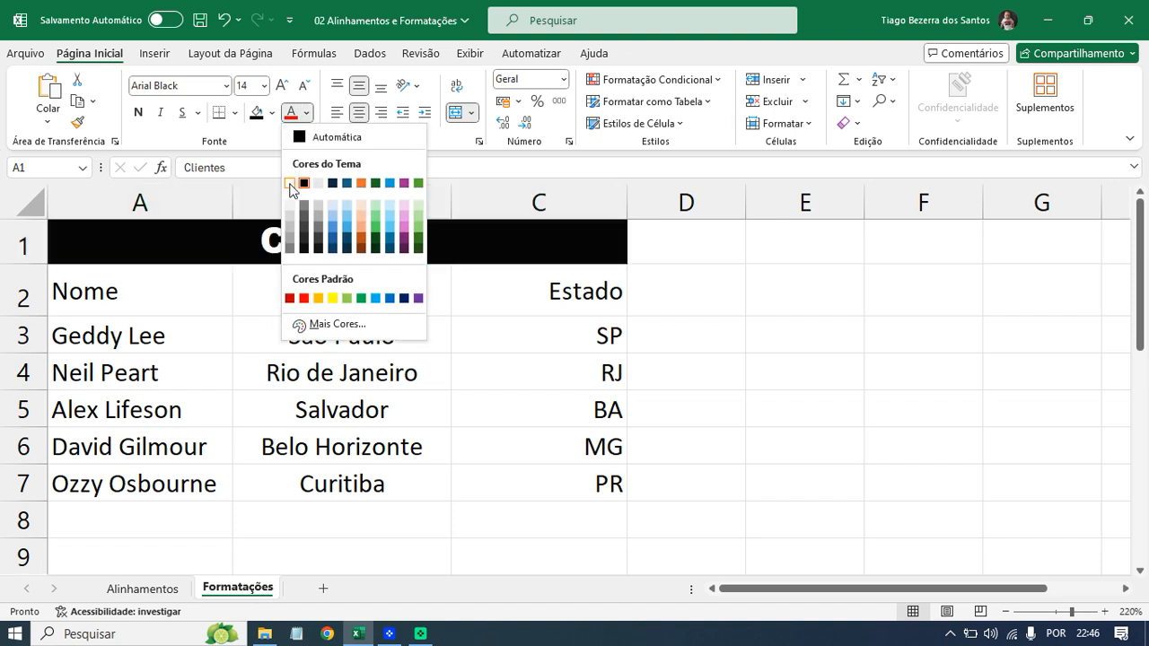
click(289, 183)
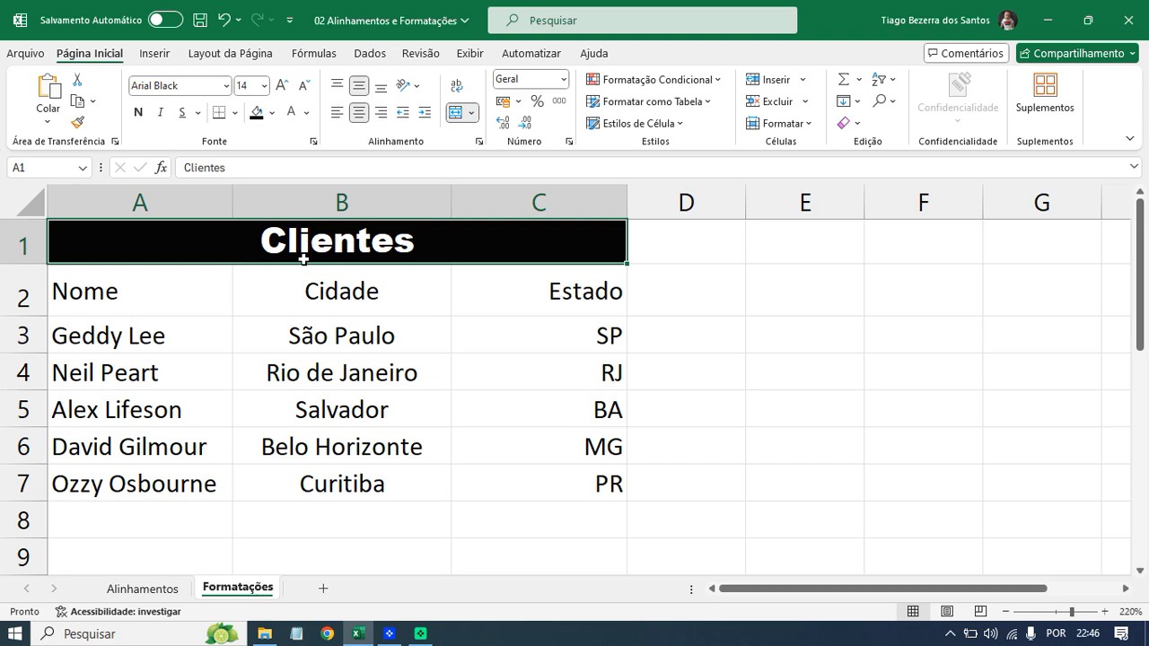
Set the title's text color to dark gray and its cell fill to light blue.
click(307, 113)
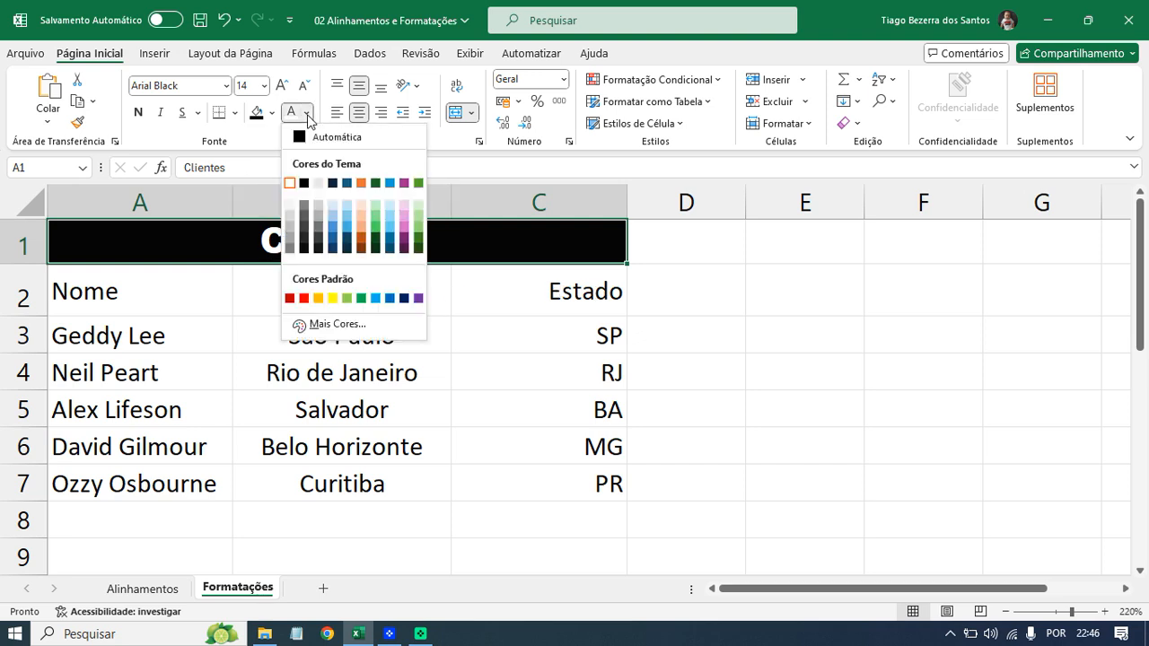
click(305, 240)
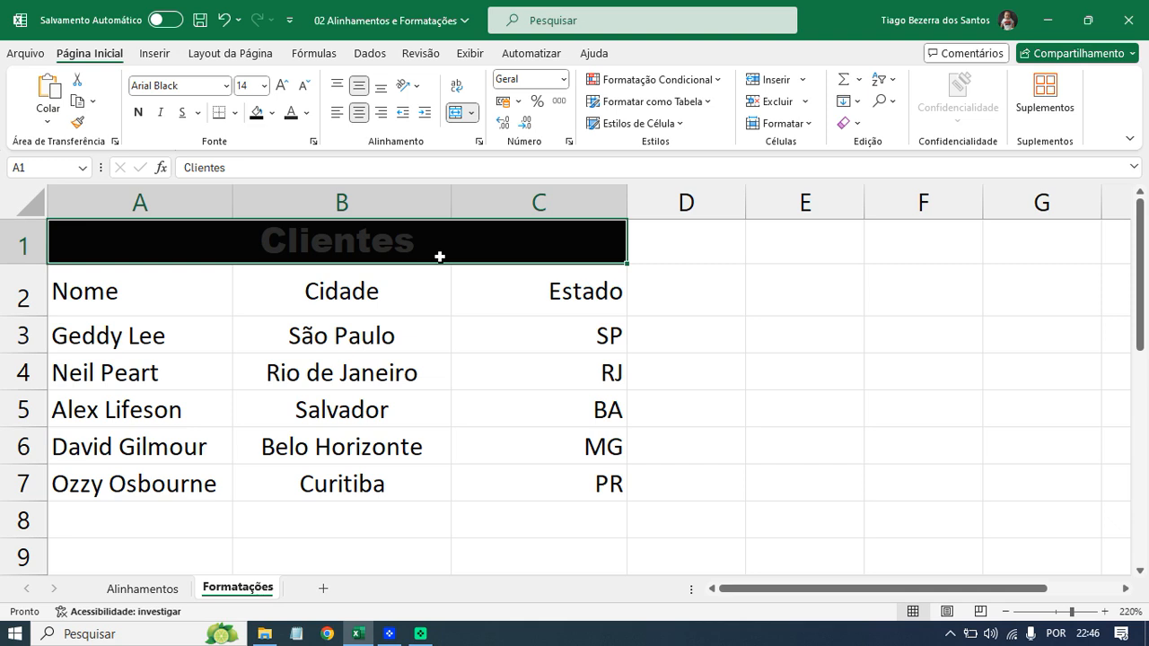
click(272, 113)
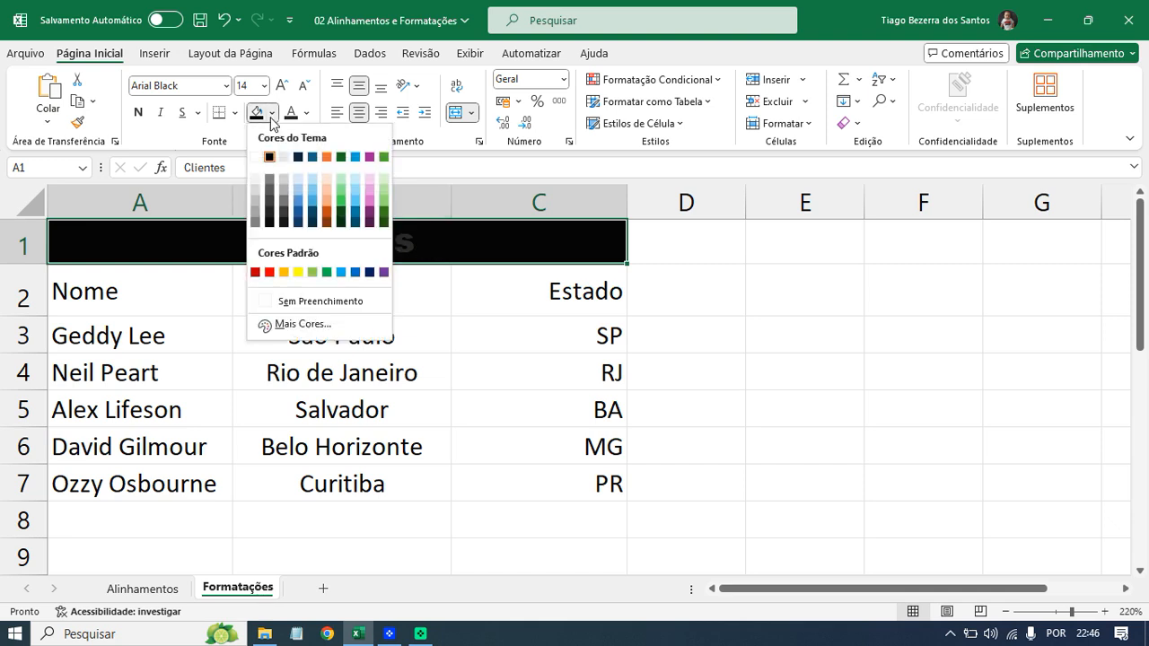
click(302, 185)
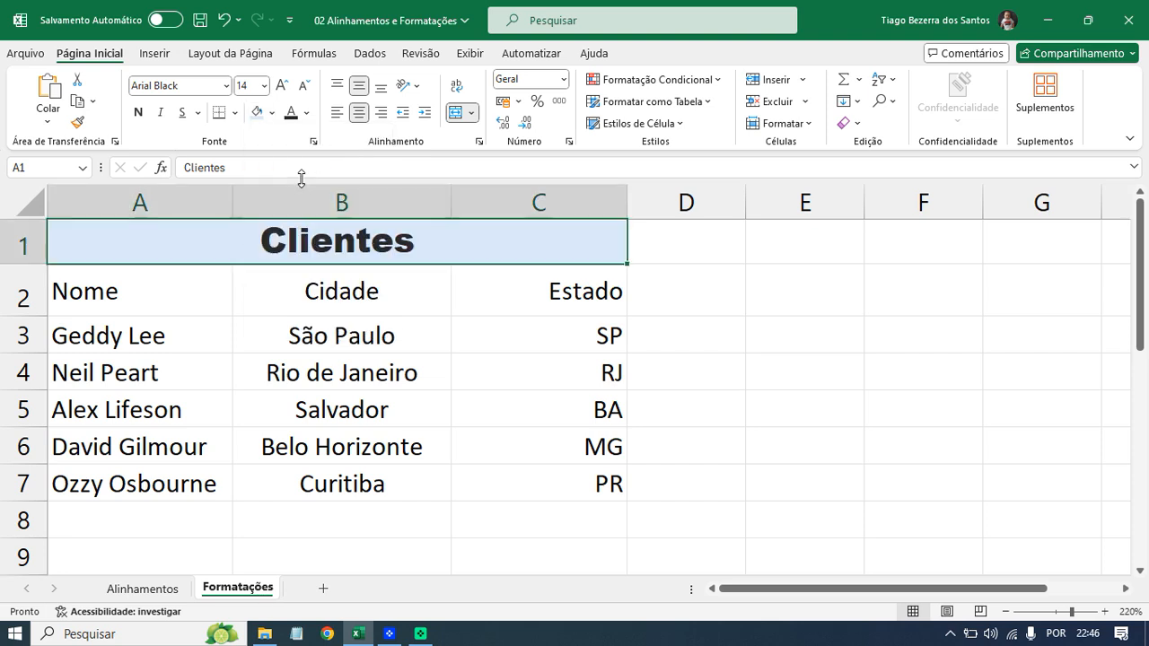
Fill the merged title cell "Clientes" with black and set its text color back to white.
click(306, 112)
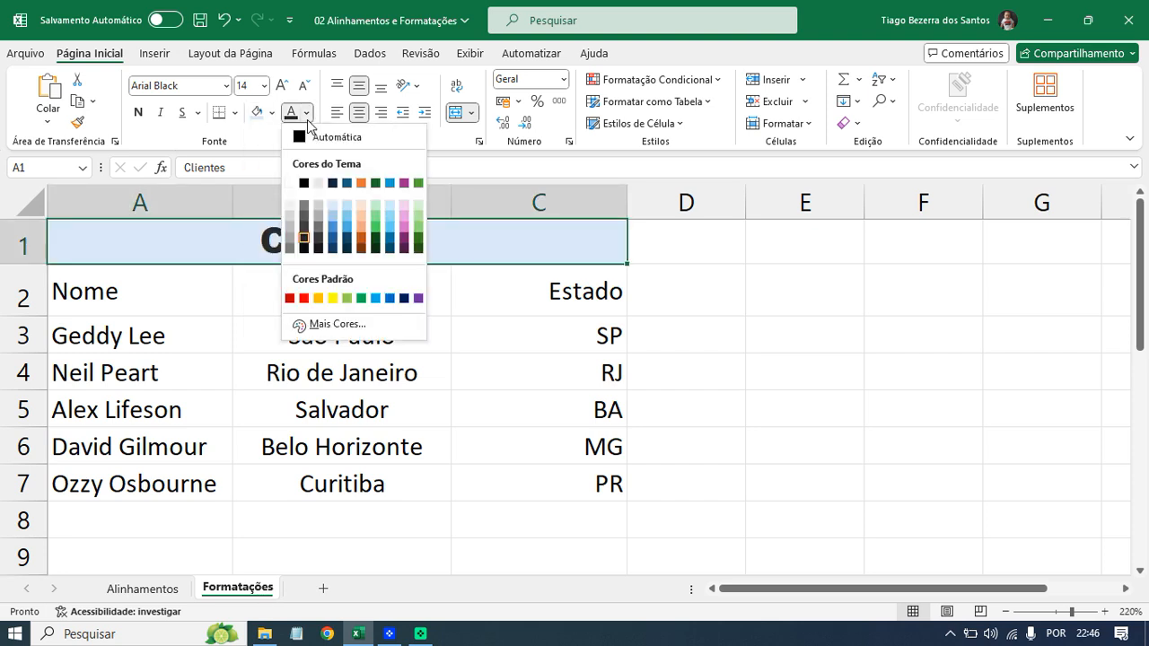
click(332, 215)
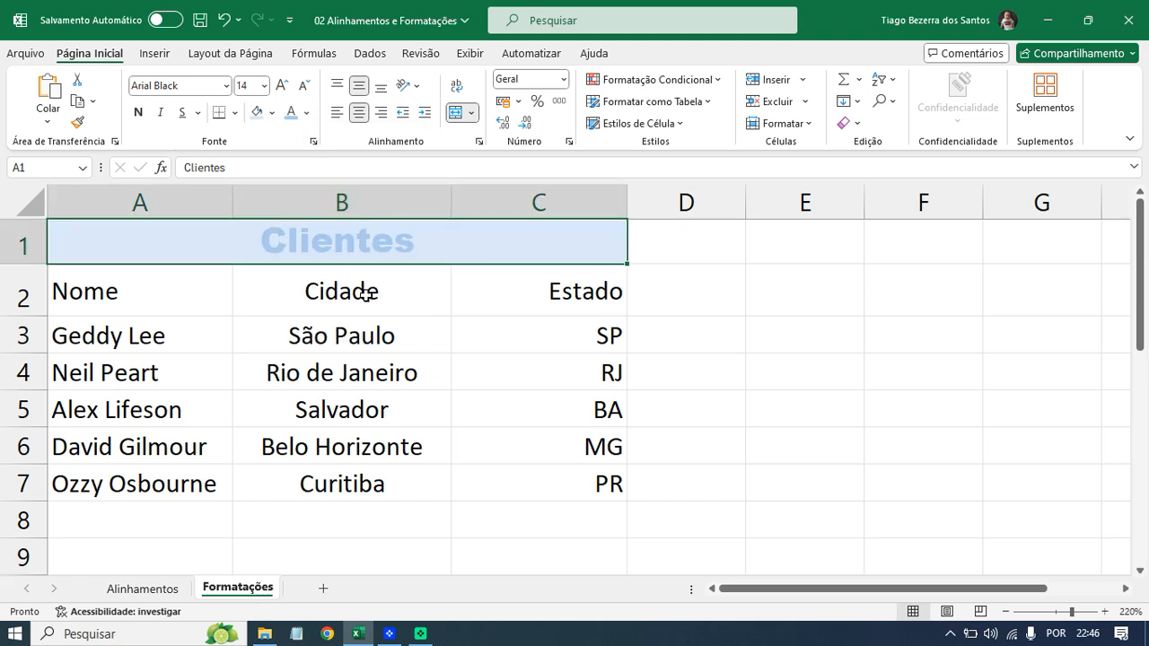
click(272, 113)
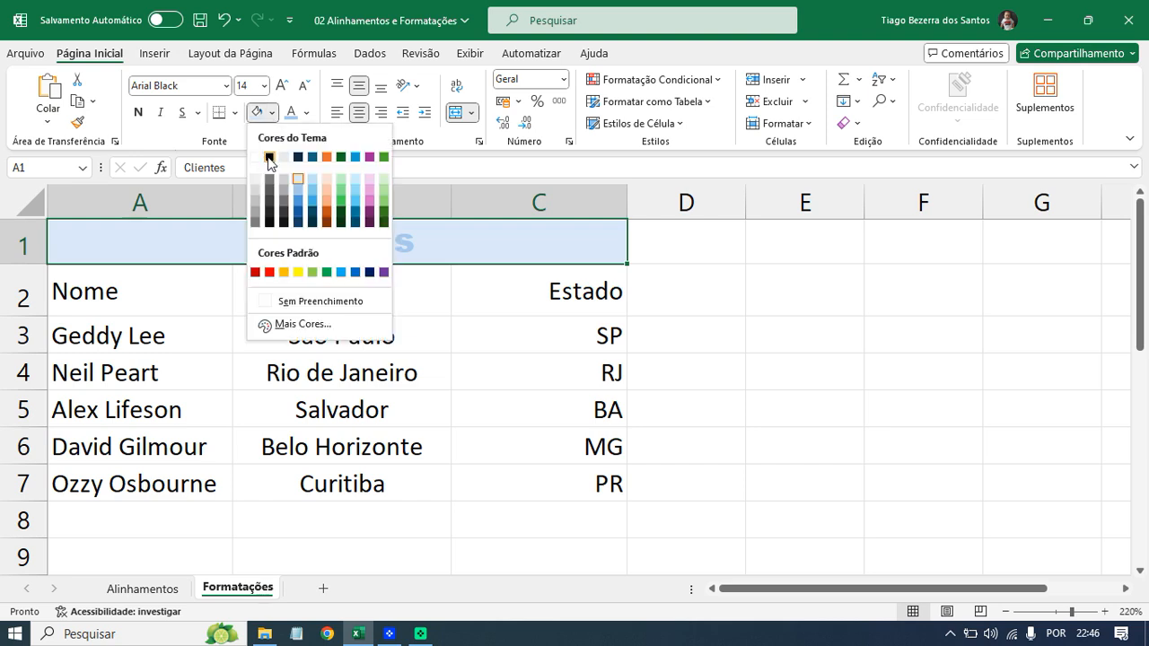
click(270, 154)
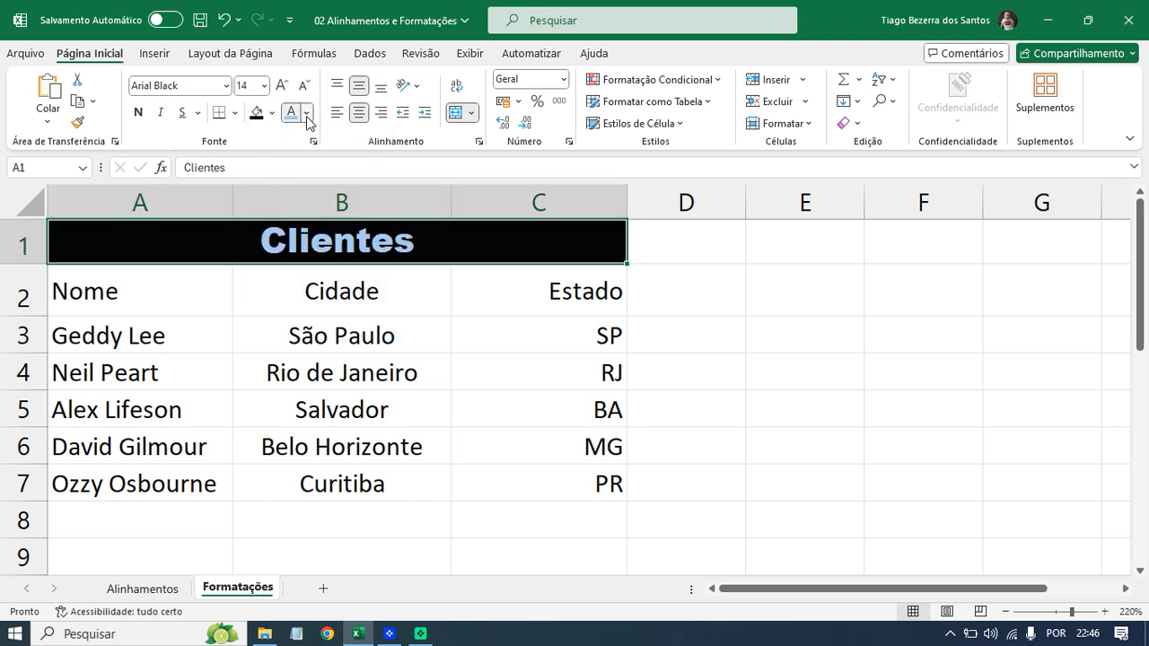
click(306, 112)
click(289, 184)
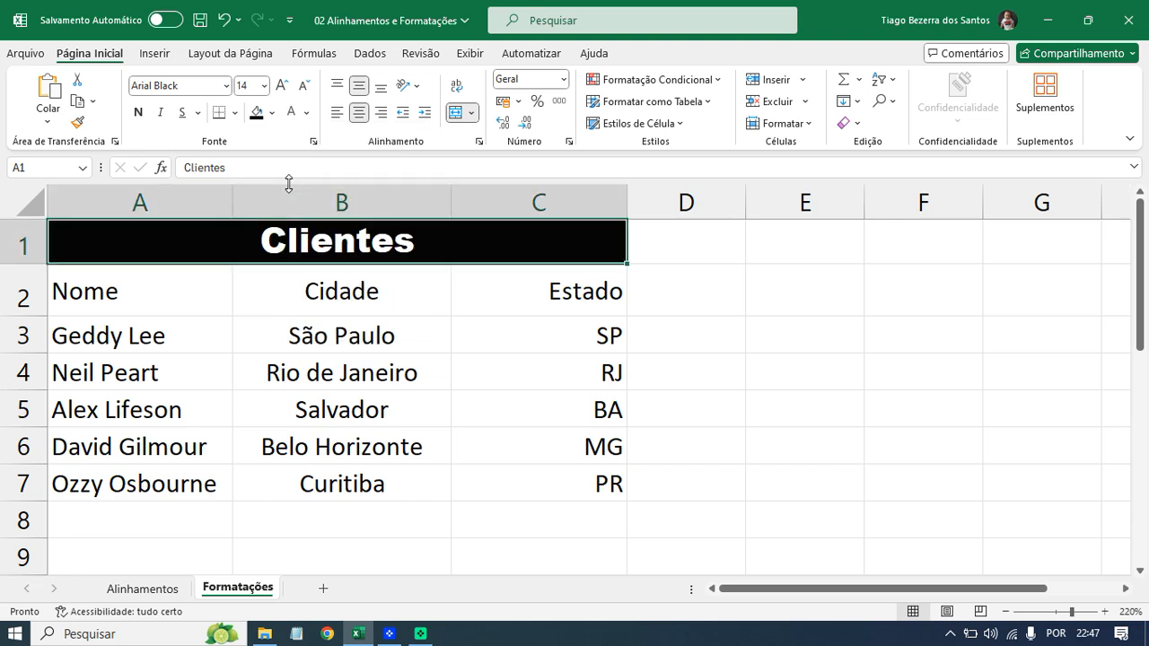
Reduce the height of row 2 and increase the font size of the headers in A2:C2 to 12.
click(292, 296)
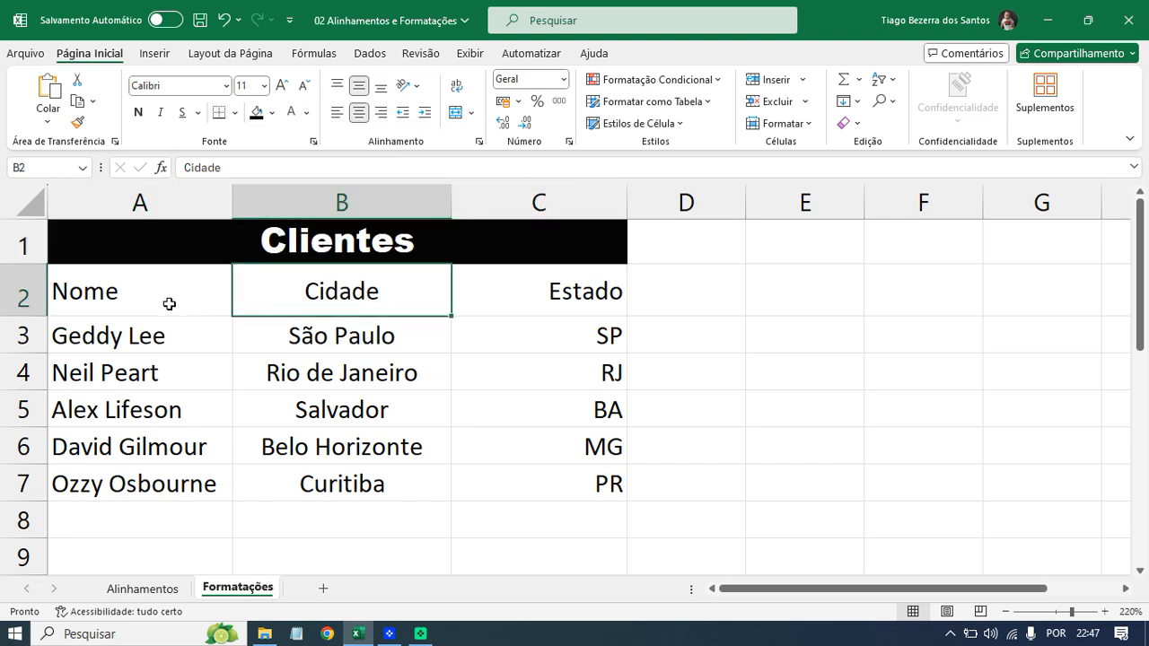
drag(37, 316, 40, 302)
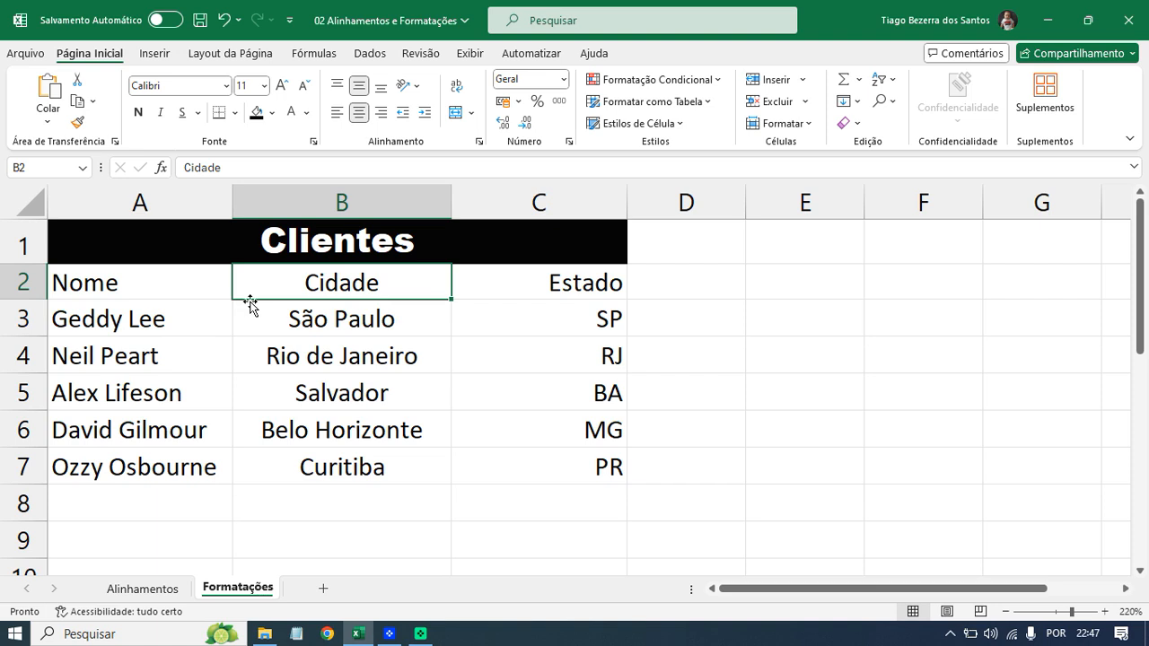
click(169, 285)
drag(210, 285, 535, 274)
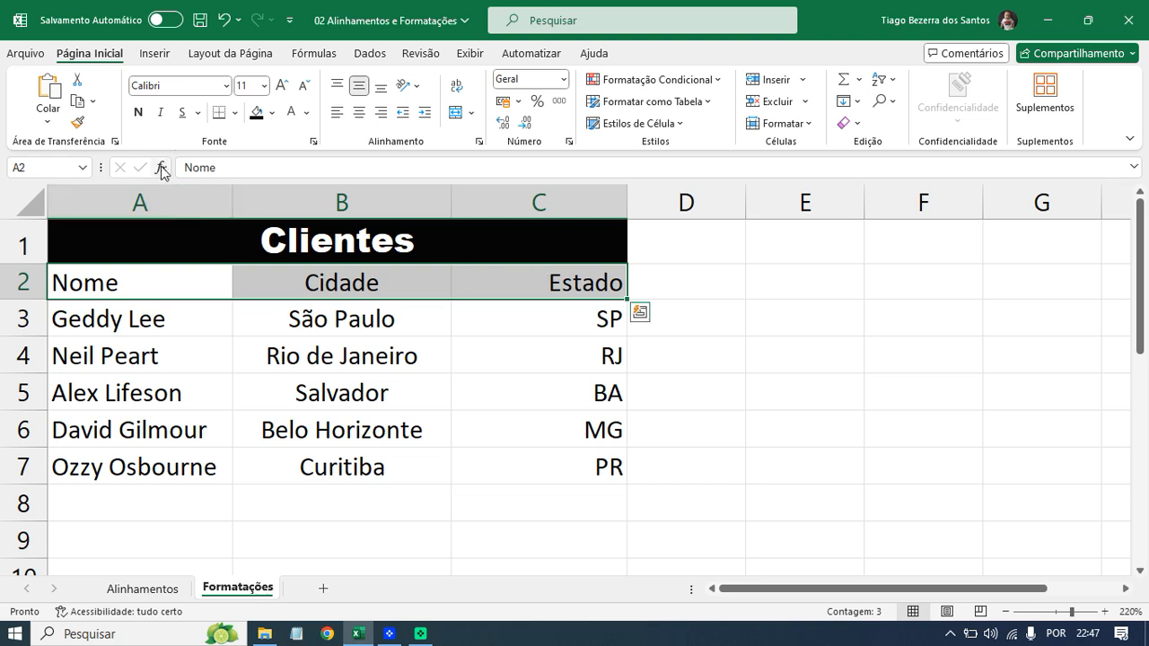
click(282, 86)
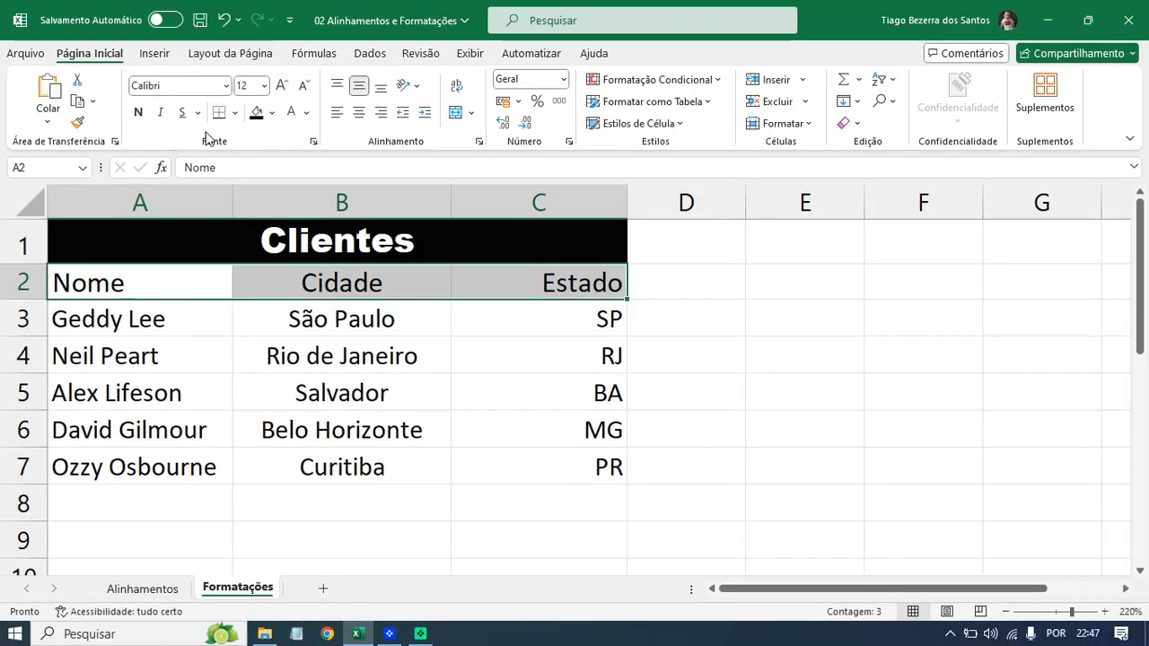
Make the headers Nome, Cidade and Estado bold and fill their cells with light gray.
click(140, 113)
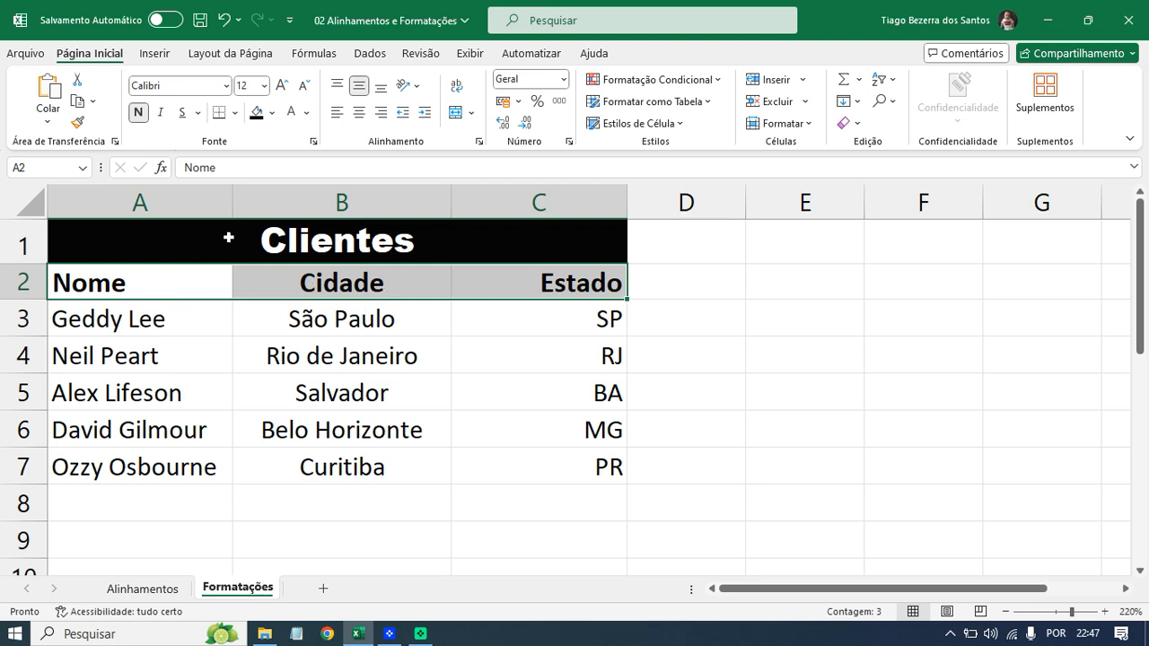
click(272, 113)
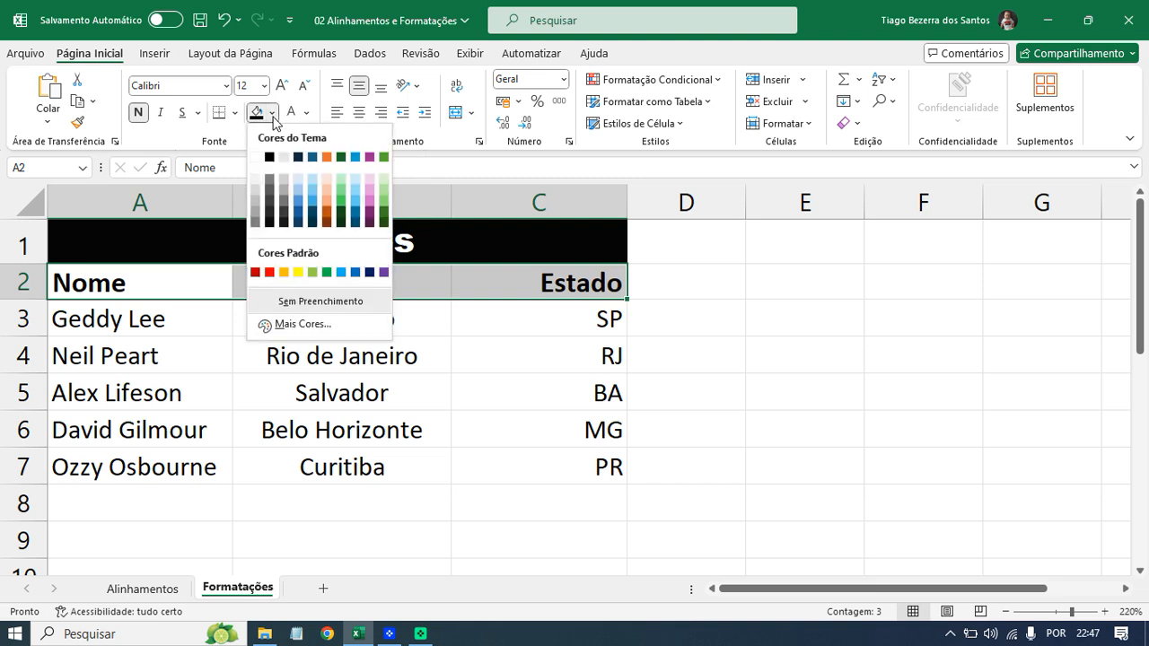
click(258, 192)
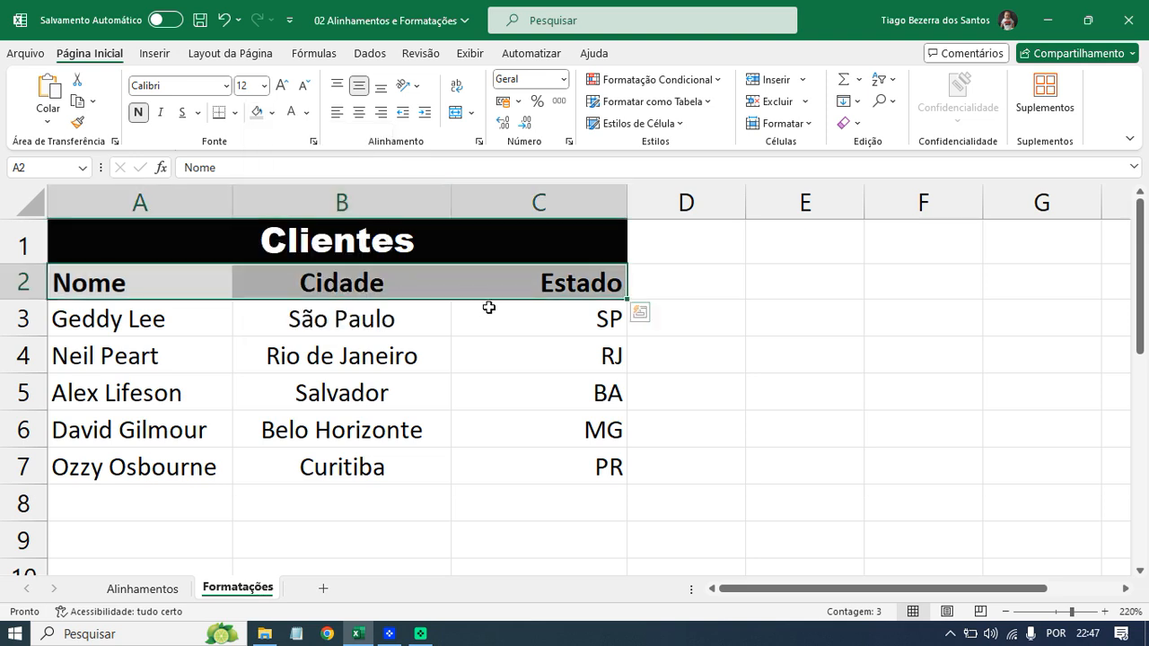
click(665, 285)
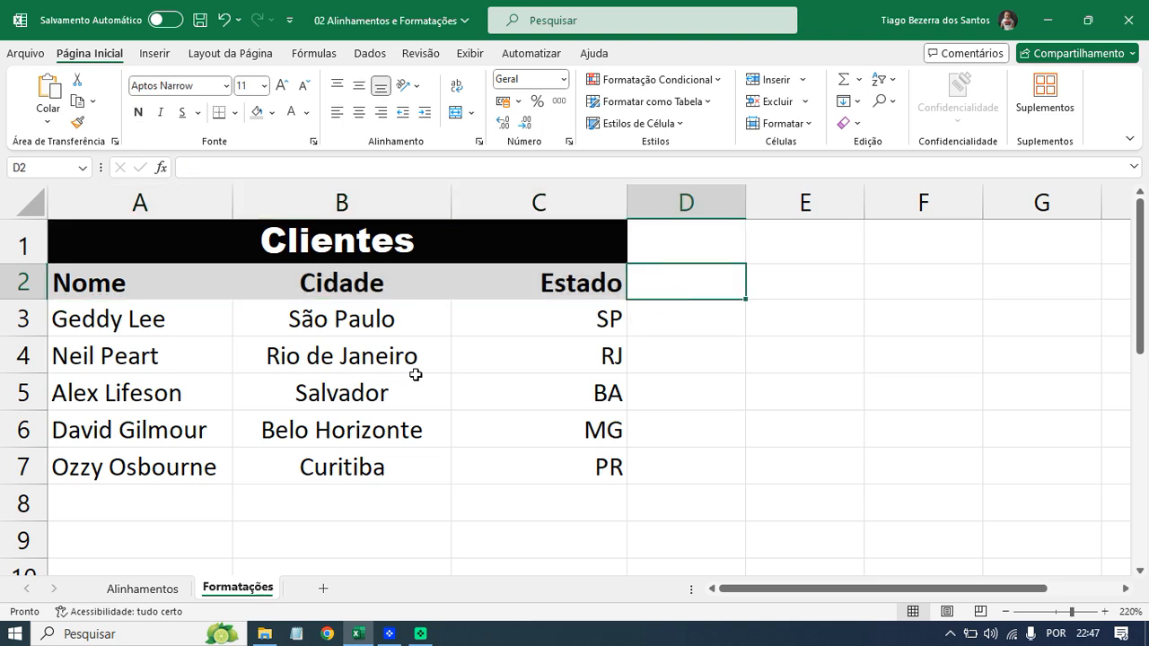
click(184, 328)
drag(182, 341, 193, 433)
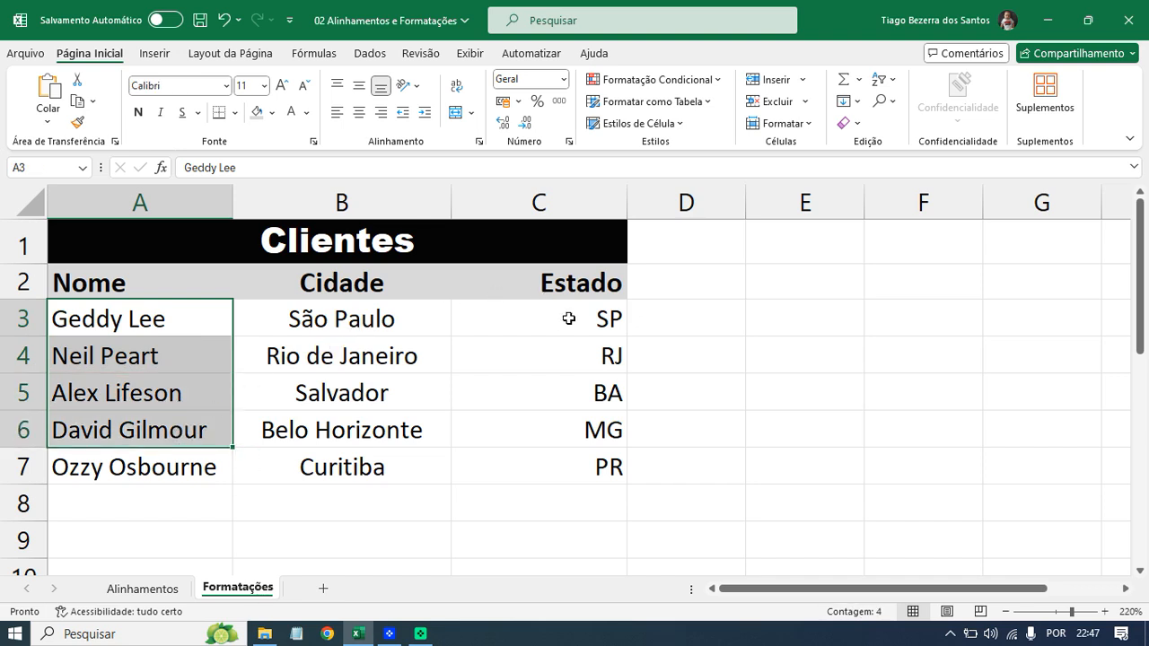
click(351, 353)
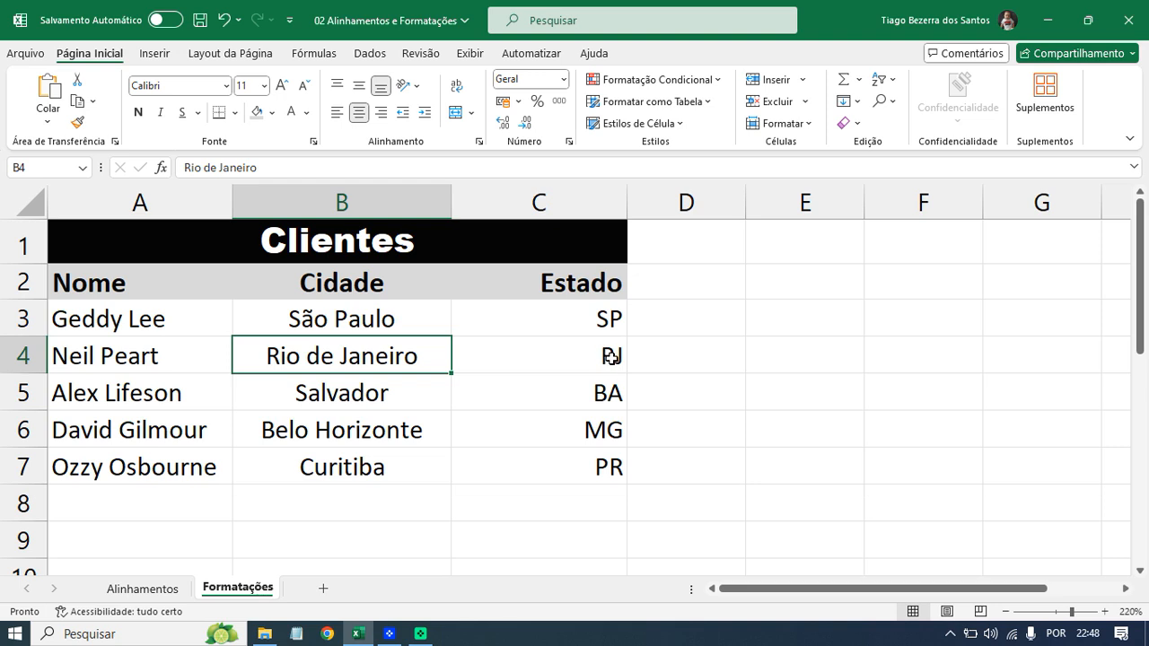
click(413, 259)
click(218, 280)
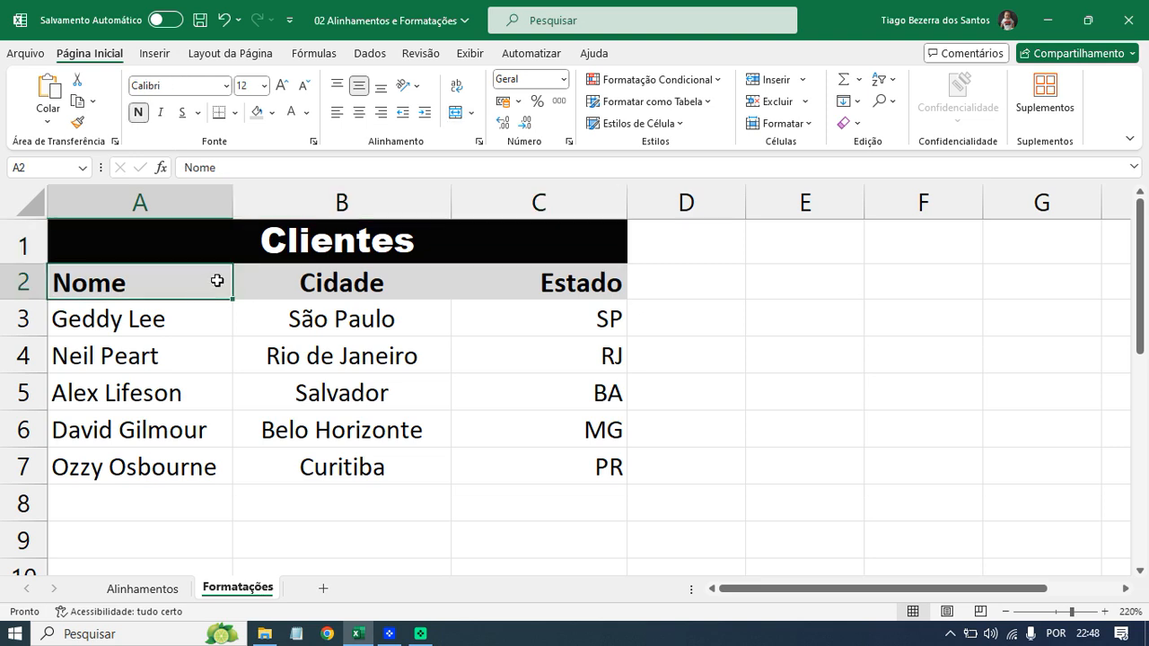
click(322, 280)
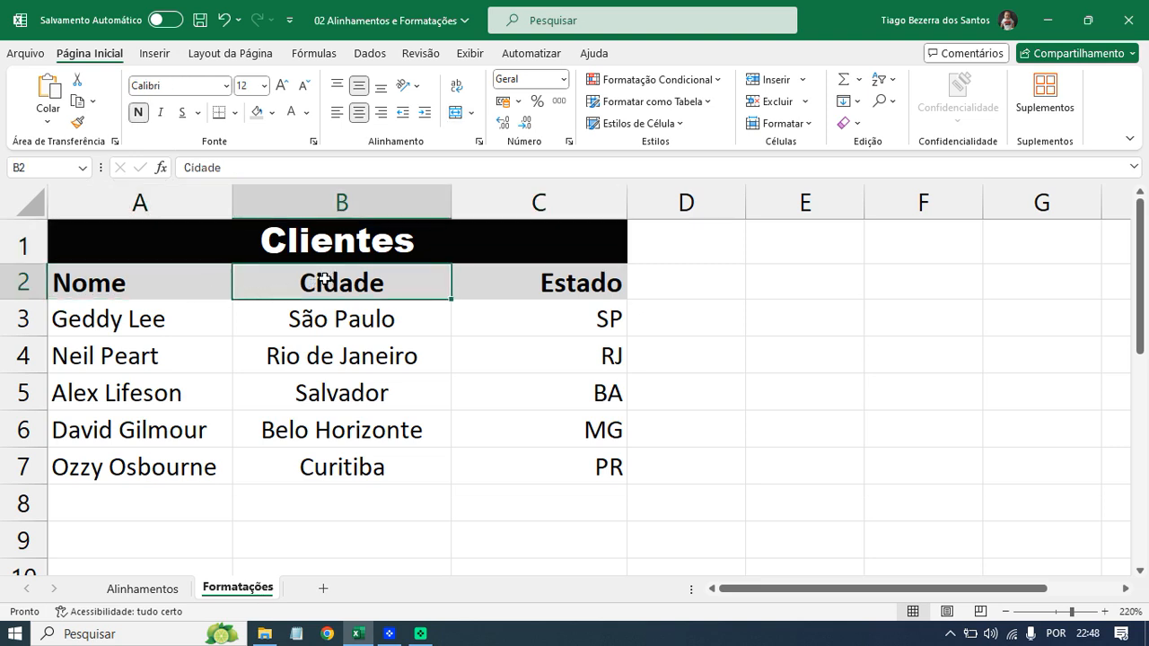
click(482, 278)
click(348, 283)
click(649, 284)
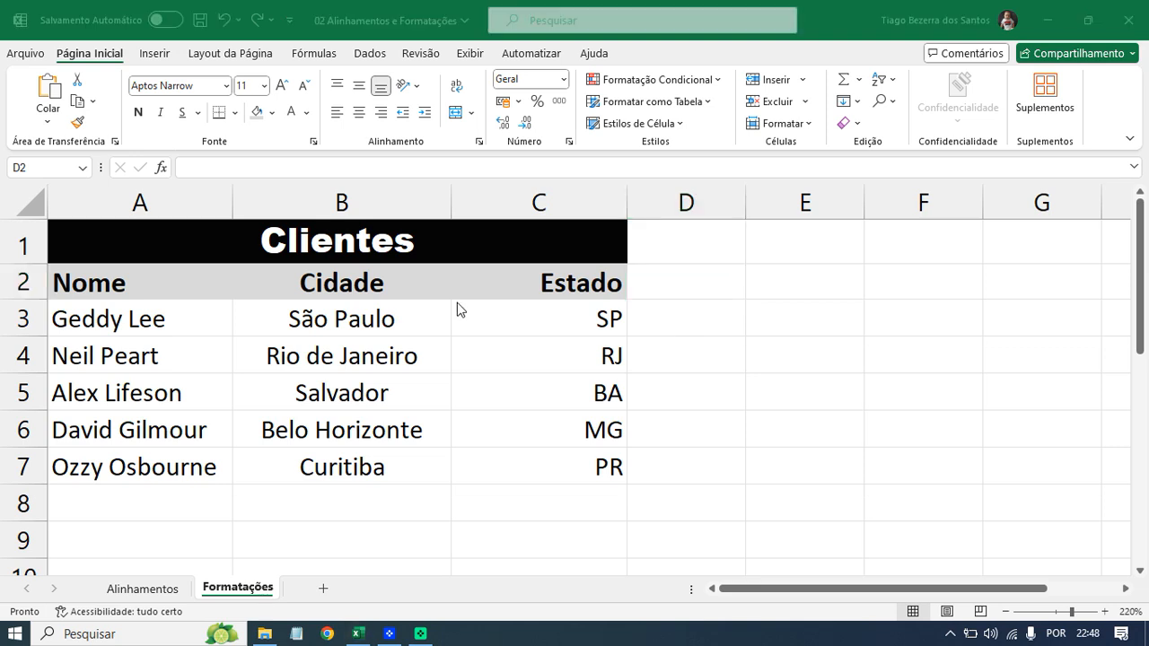
Open the print preview of the Formatações sheet and show the page's margin guides briefly before hiding them.
click(25, 54)
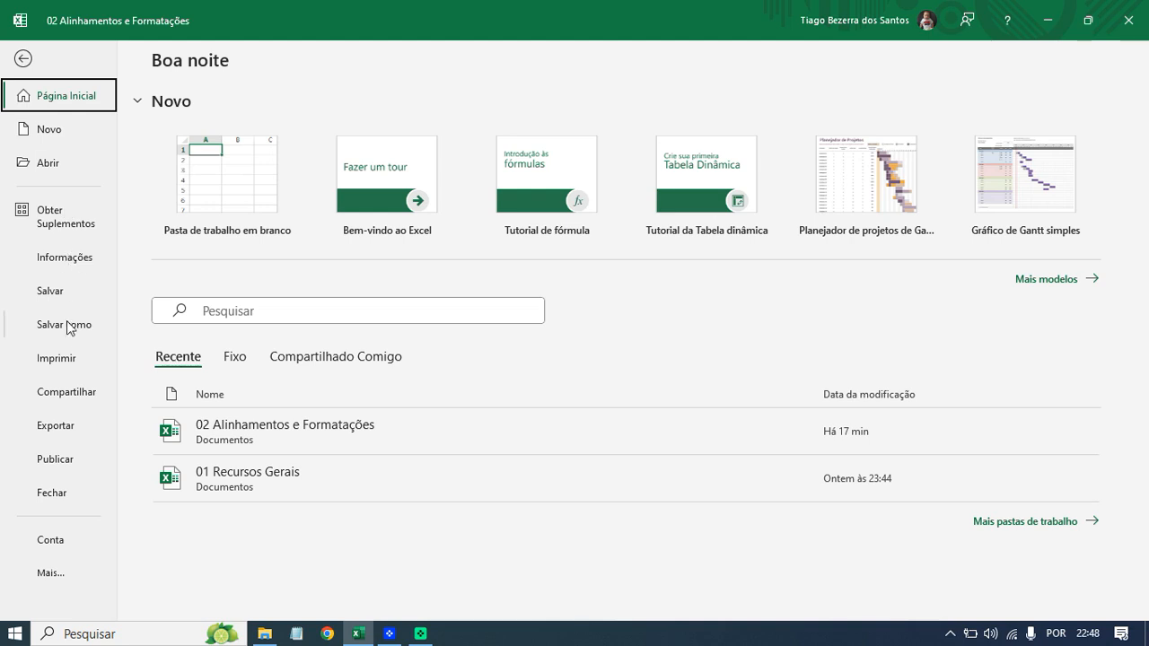
click(66, 365)
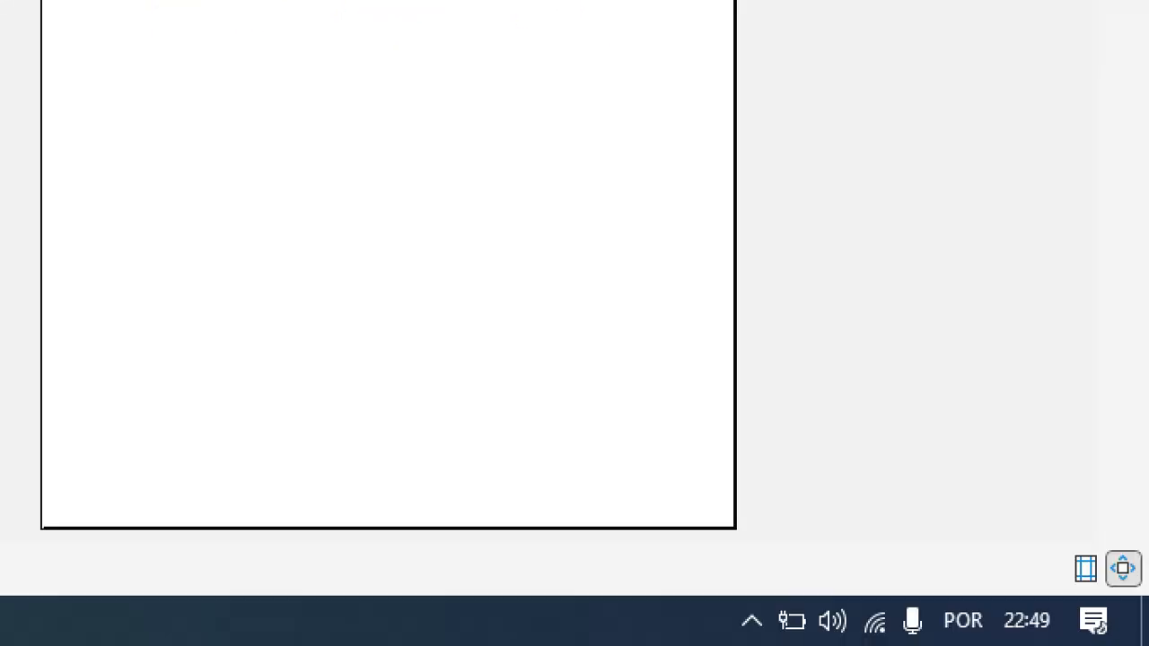
mouse_move(1068, 539)
mouse_down()
mouse_move(1121, 595)
mouse_move(1102, 536)
mouse_move(982, 400)
mouse_up()
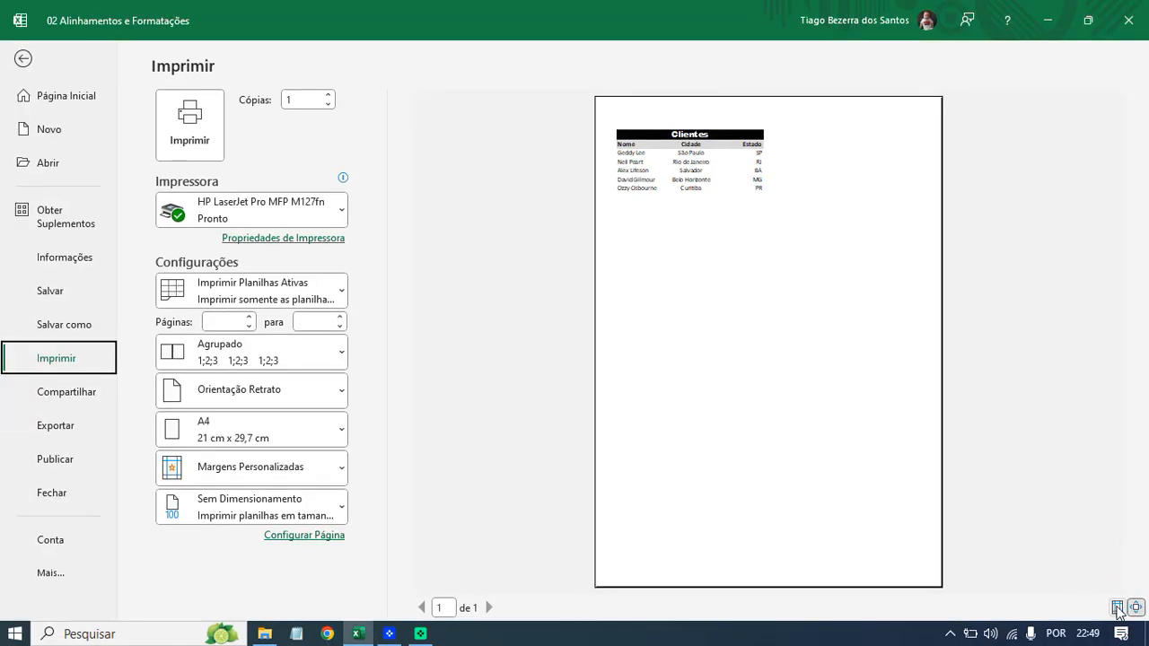
click(1085, 568)
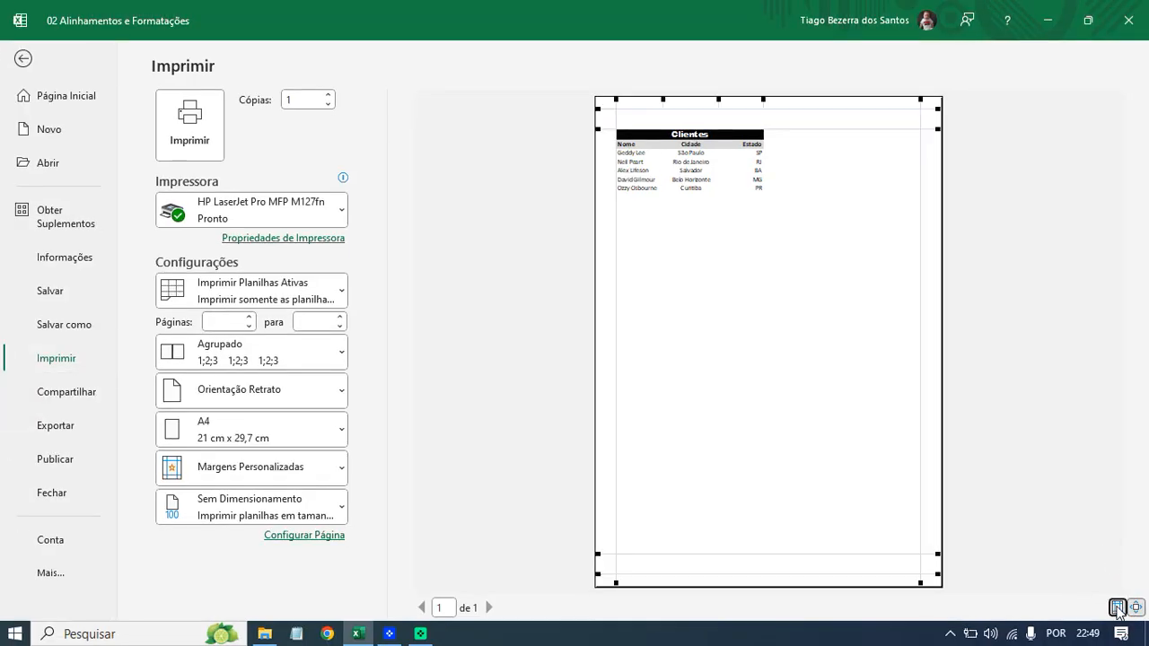
click(1117, 608)
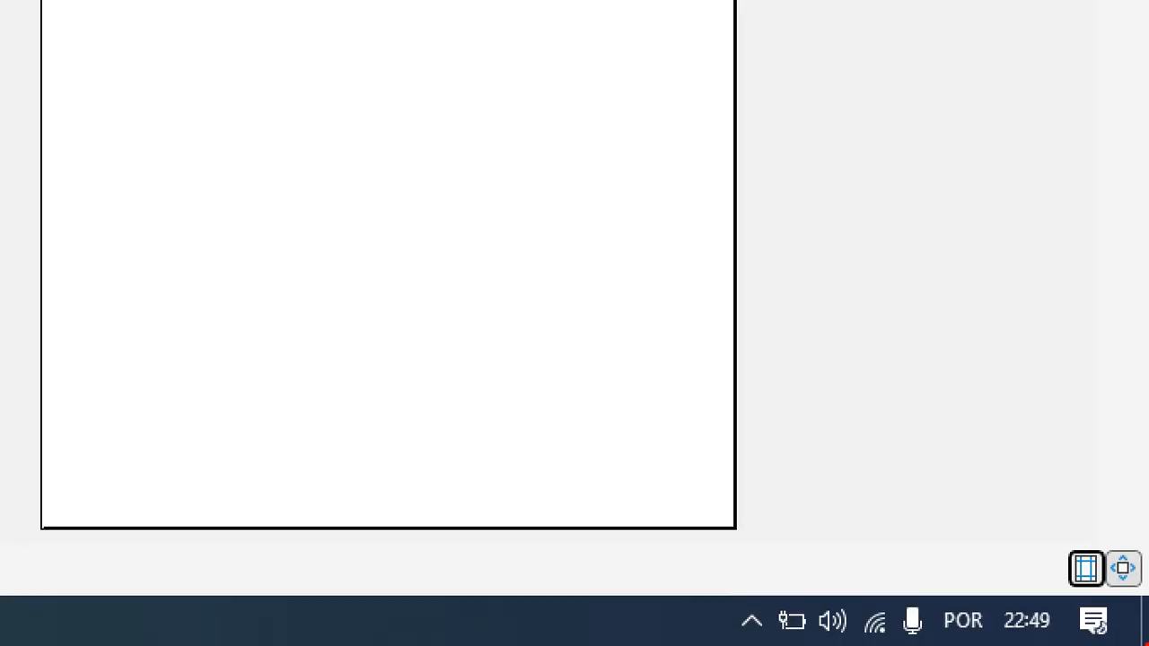
Zoom in on the previewed page to examine the printed table, and return to the worksheet.
drag(1128, 541, 1143, 422)
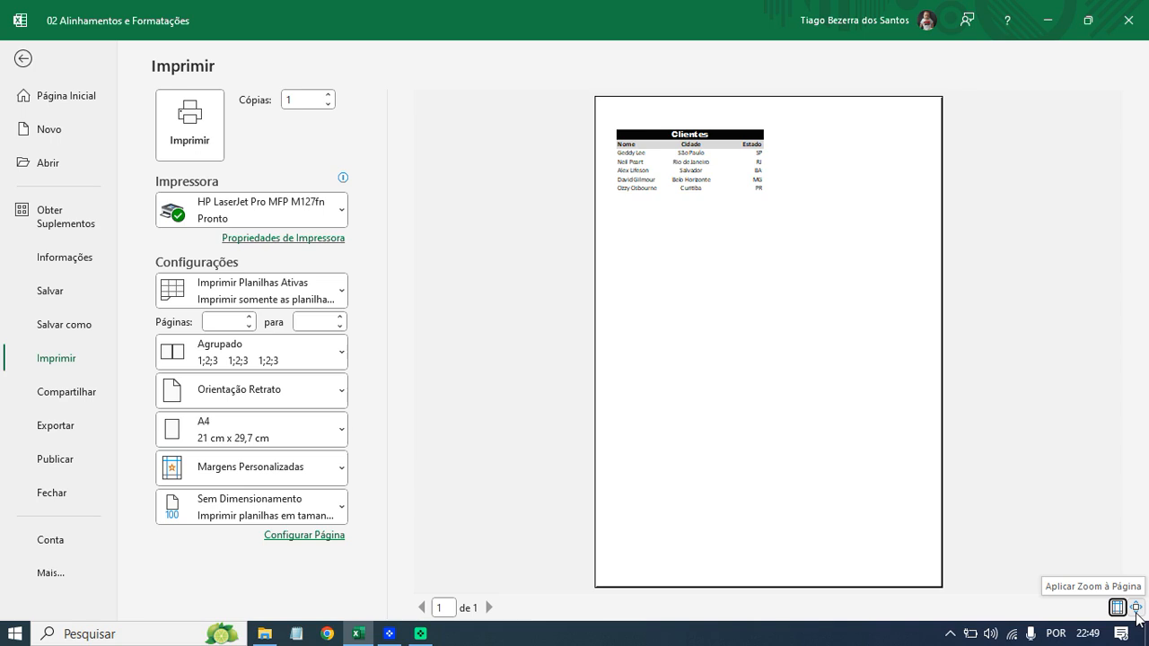
click(1137, 611)
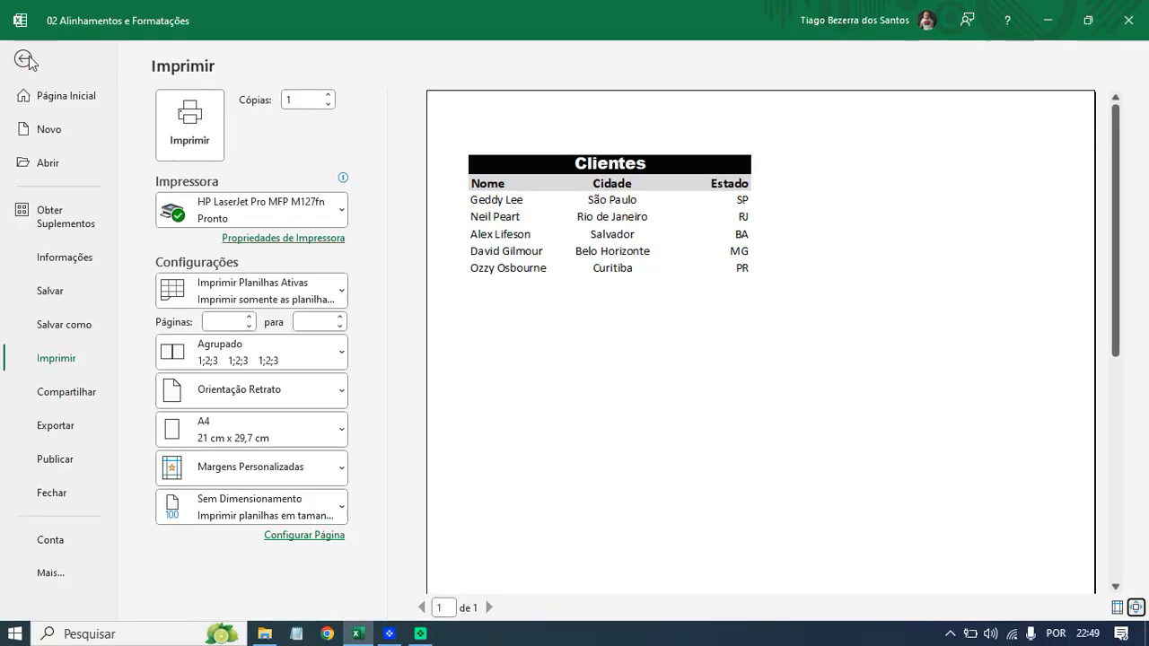
click(51, 88)
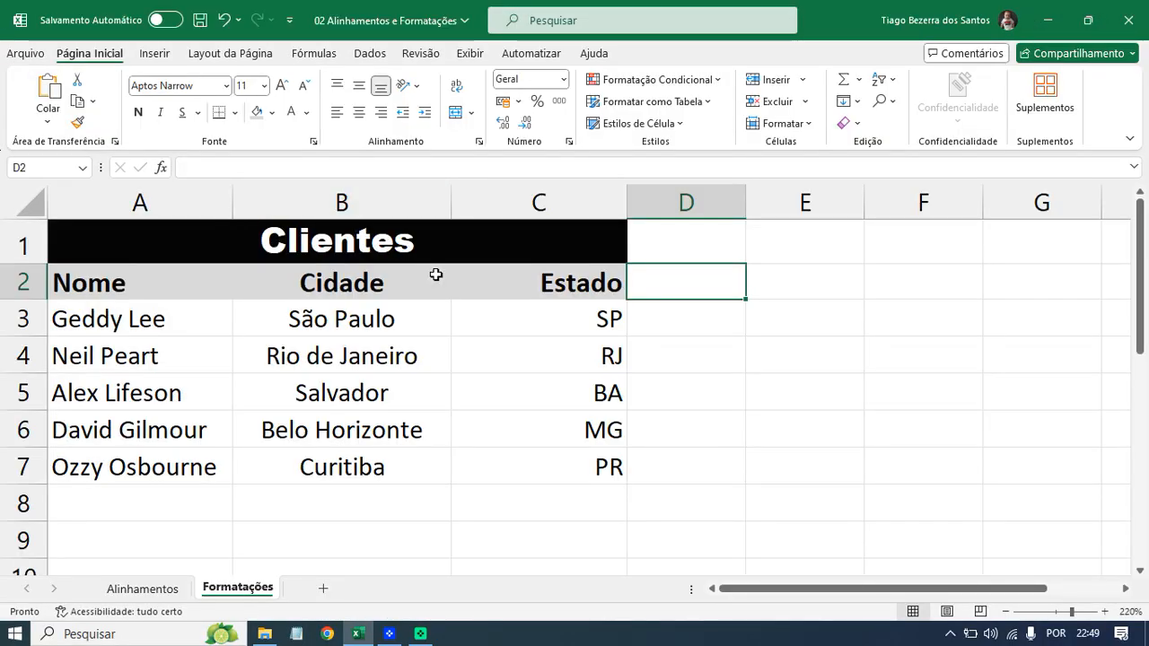
drag(452, 307, 459, 454)
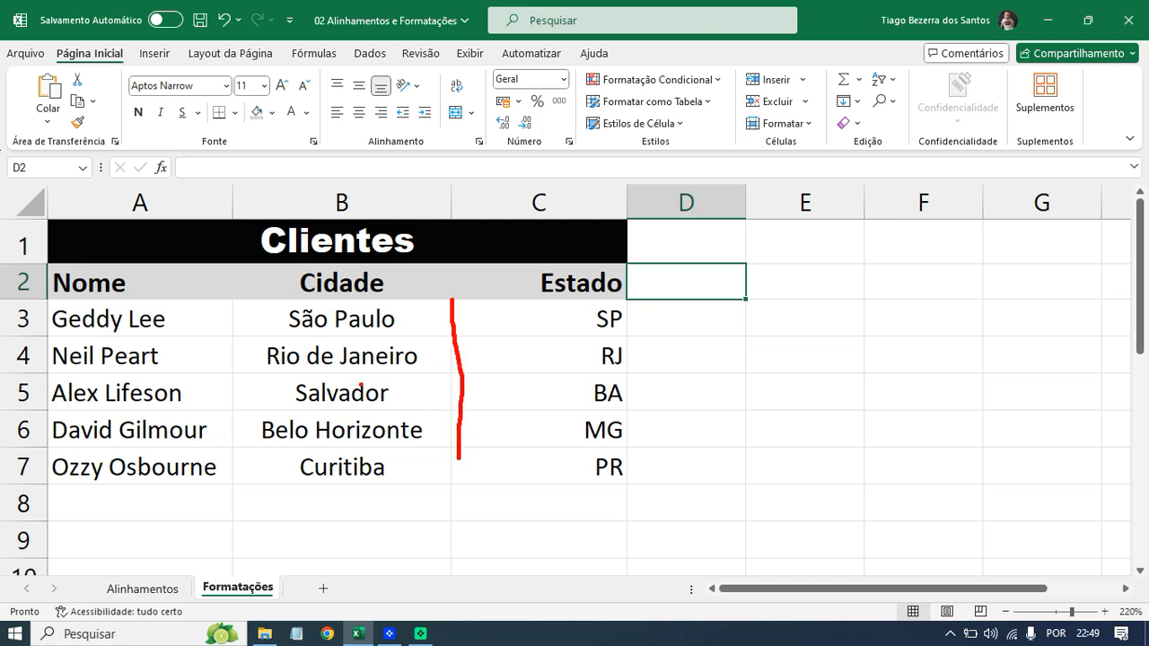
drag(237, 298, 262, 431)
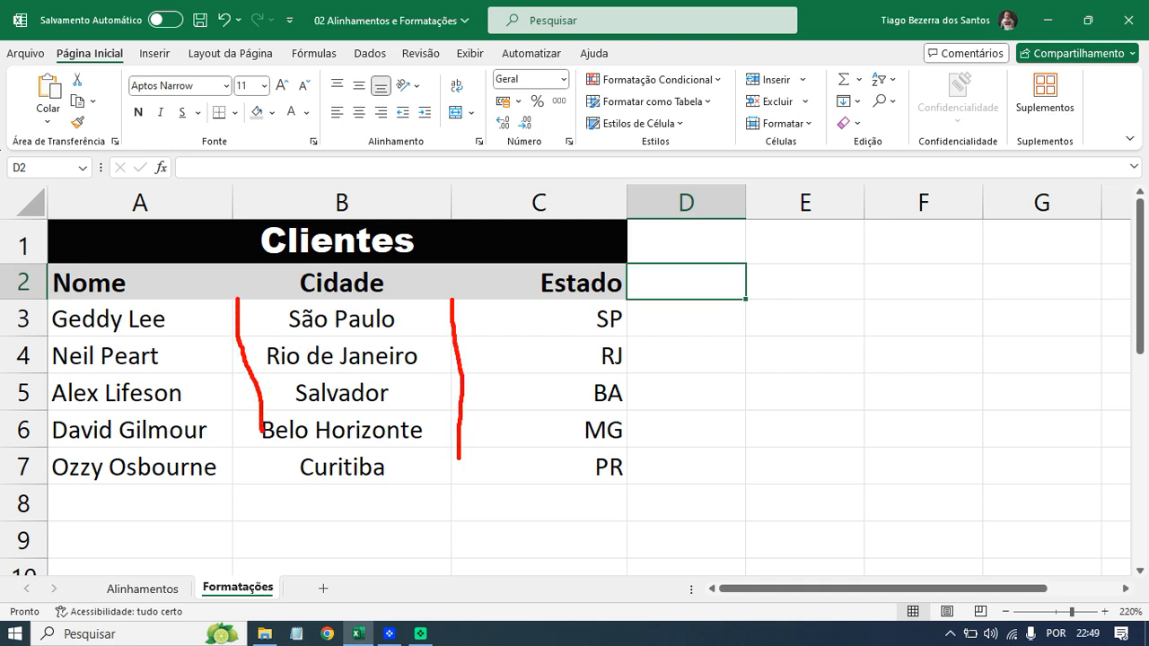
drag(160, 338, 394, 333)
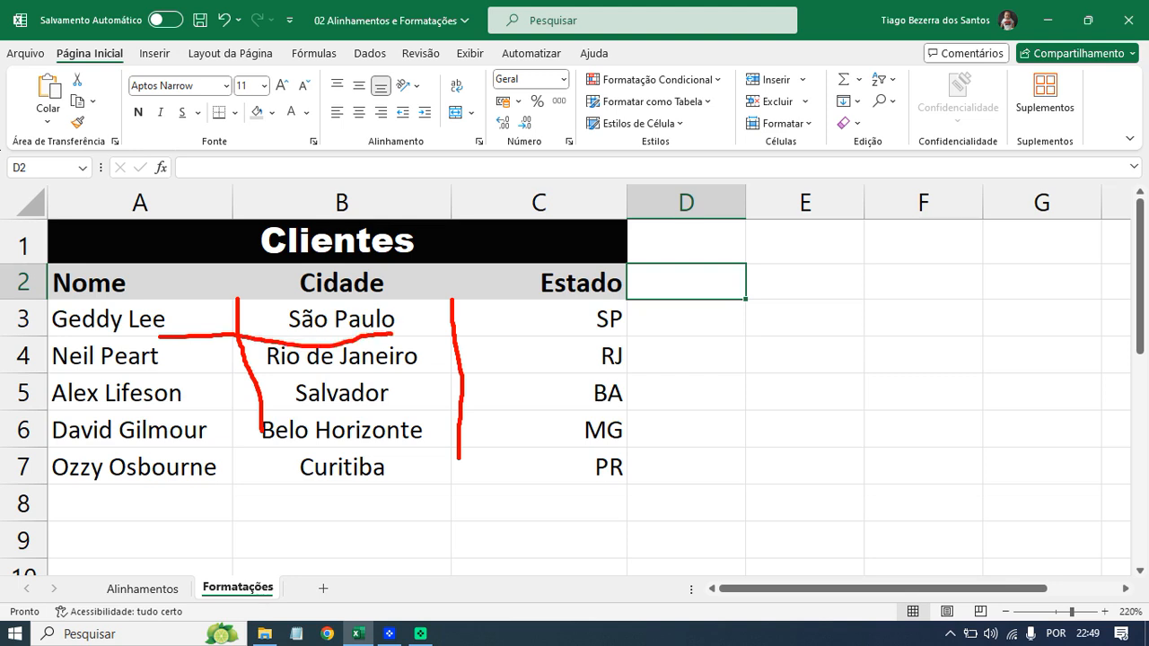
key(Escape)
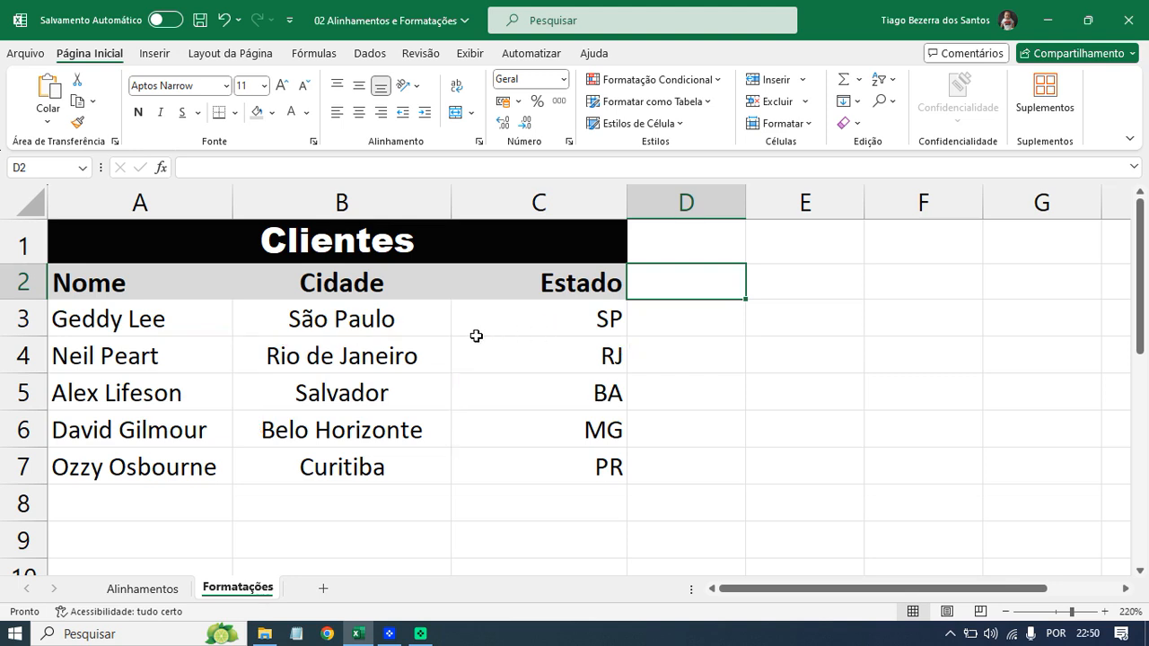
drag(769, 330, 768, 359)
scroll(769, 345, up, 4)
text(linhas de)
key(Return)
text(grade)
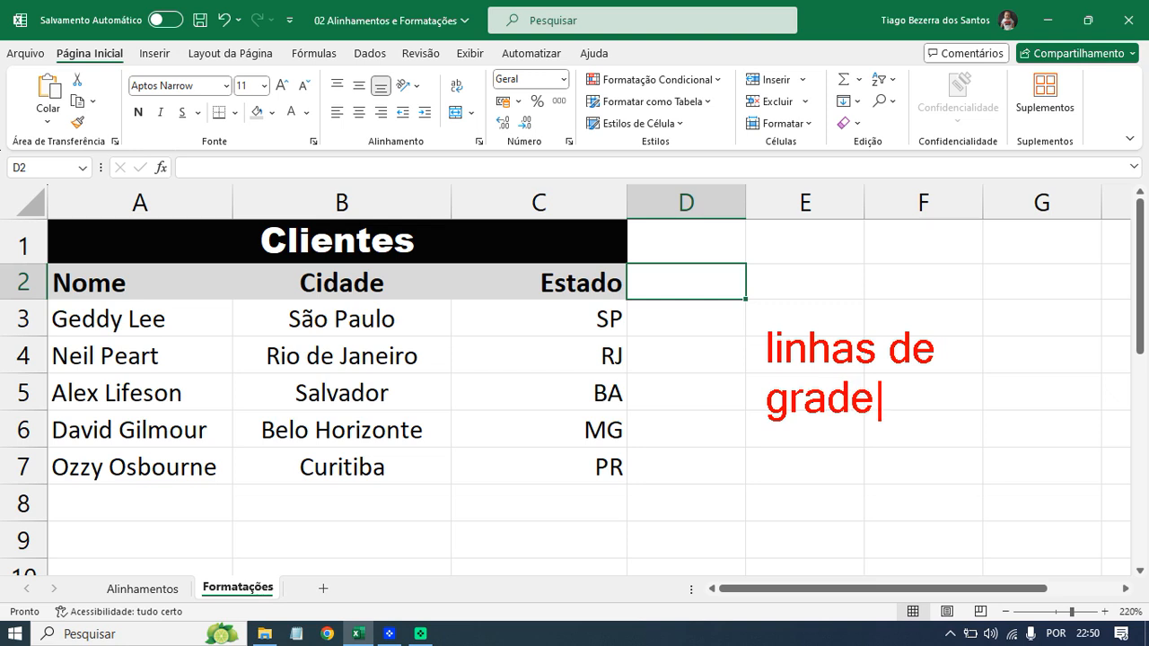
key(Escape)
key(Escape)
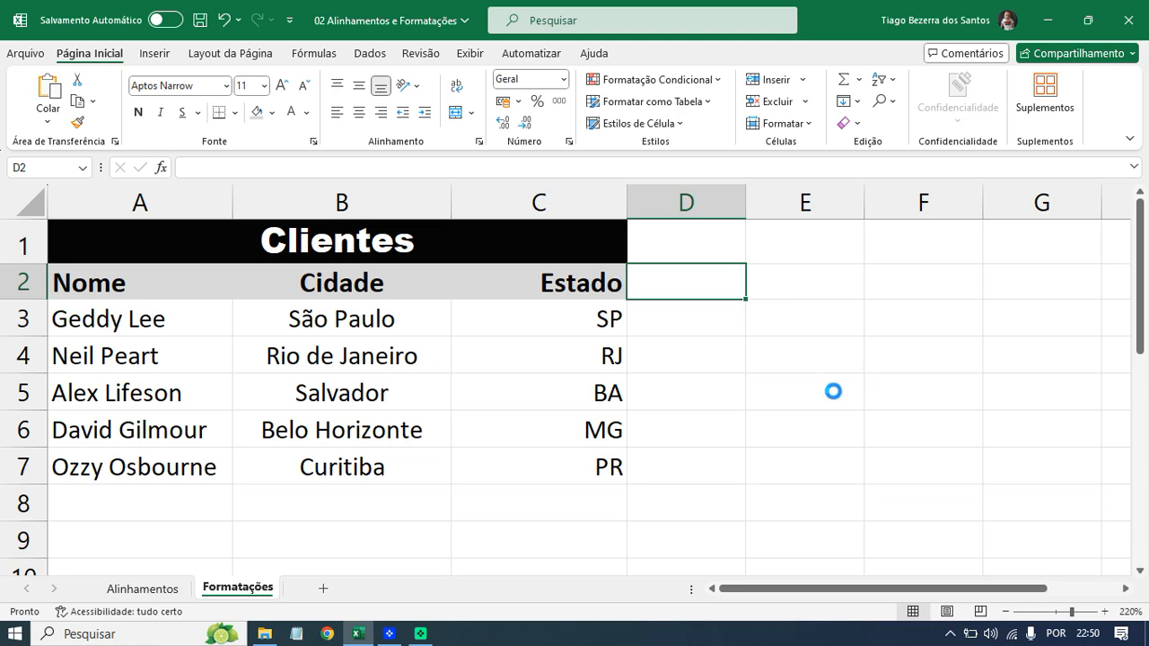
ctrl+scroll(829, 395, down, 3)
ctrl+scroll(829, 395, down, 6)
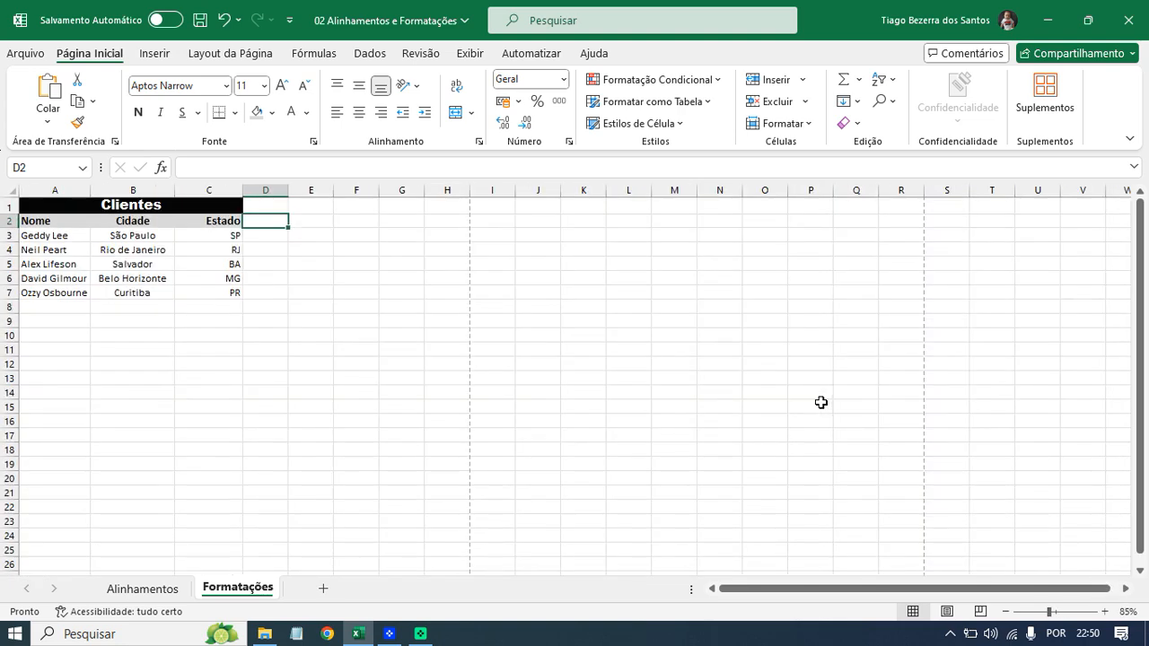
ctrl+scroll(418, 415, up, 4)
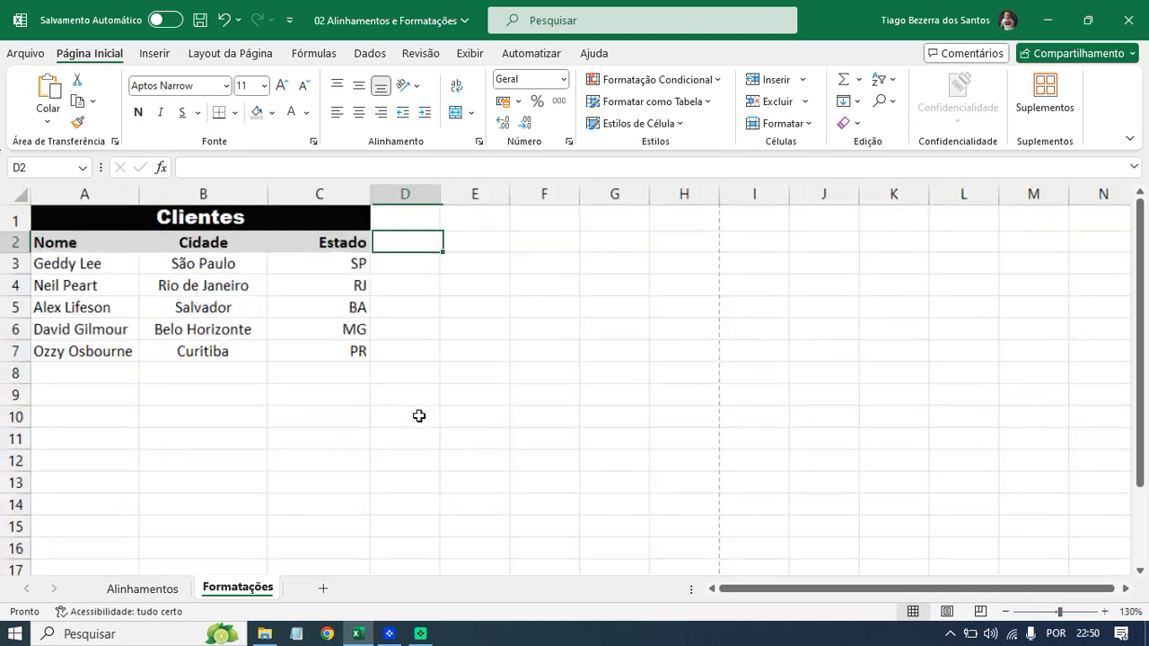
ctrl+scroll(418, 416, up, 5)
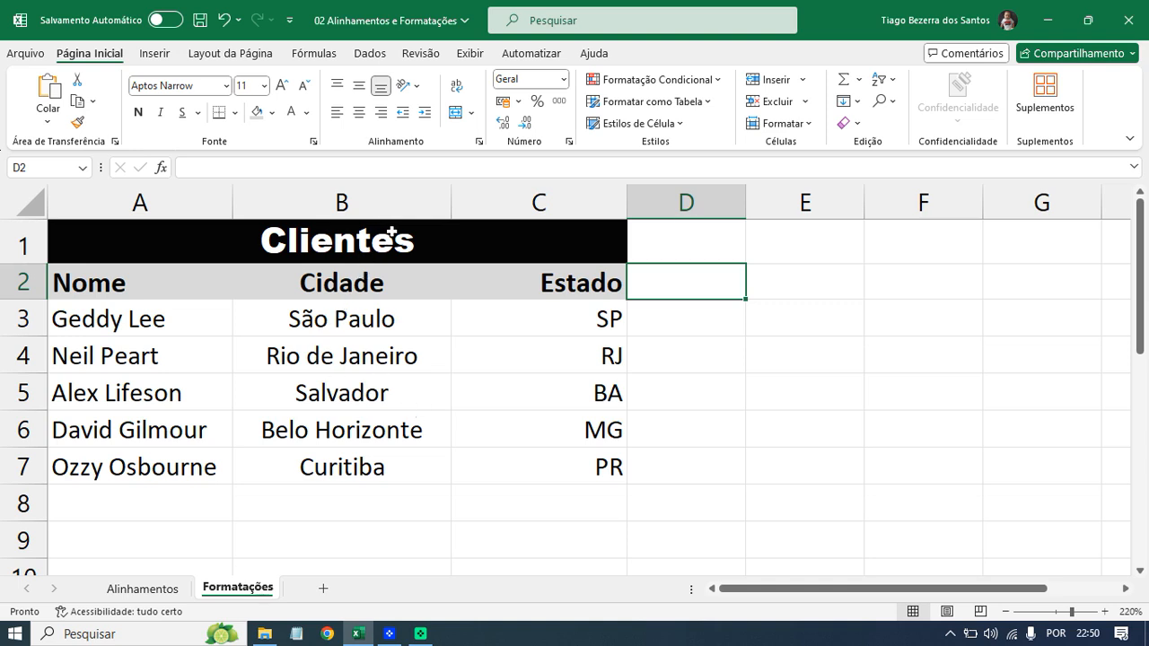
Select the client table A1:C7 and open the border settings in the Format Cells dialog.
drag(413, 240, 305, 464)
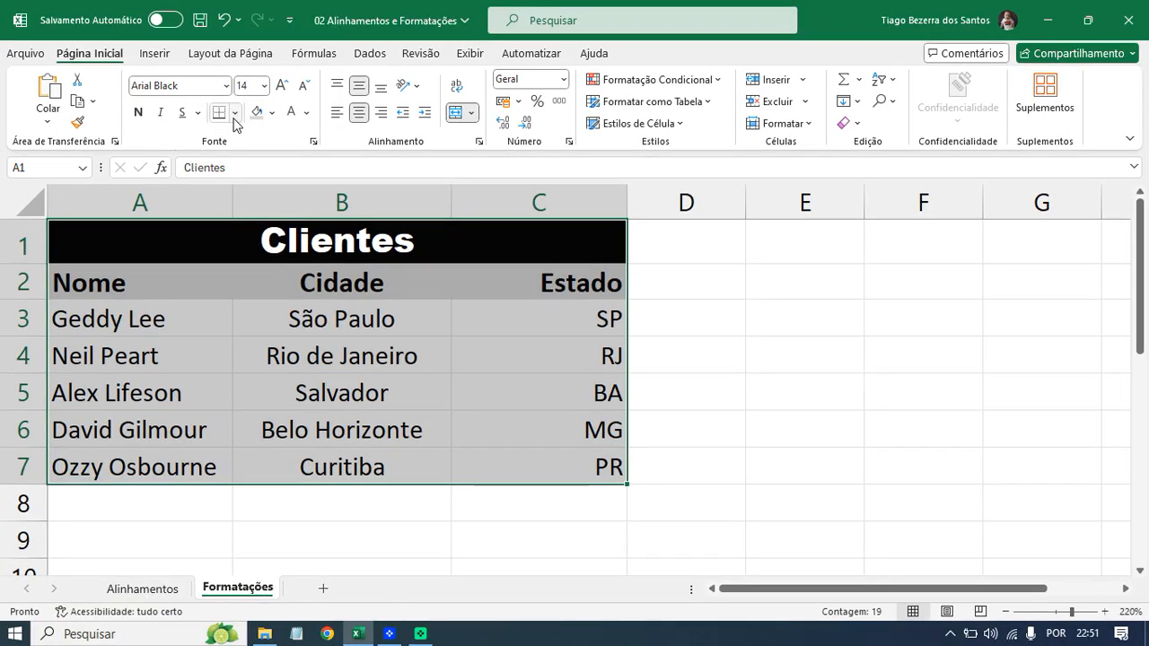
click(411, 123)
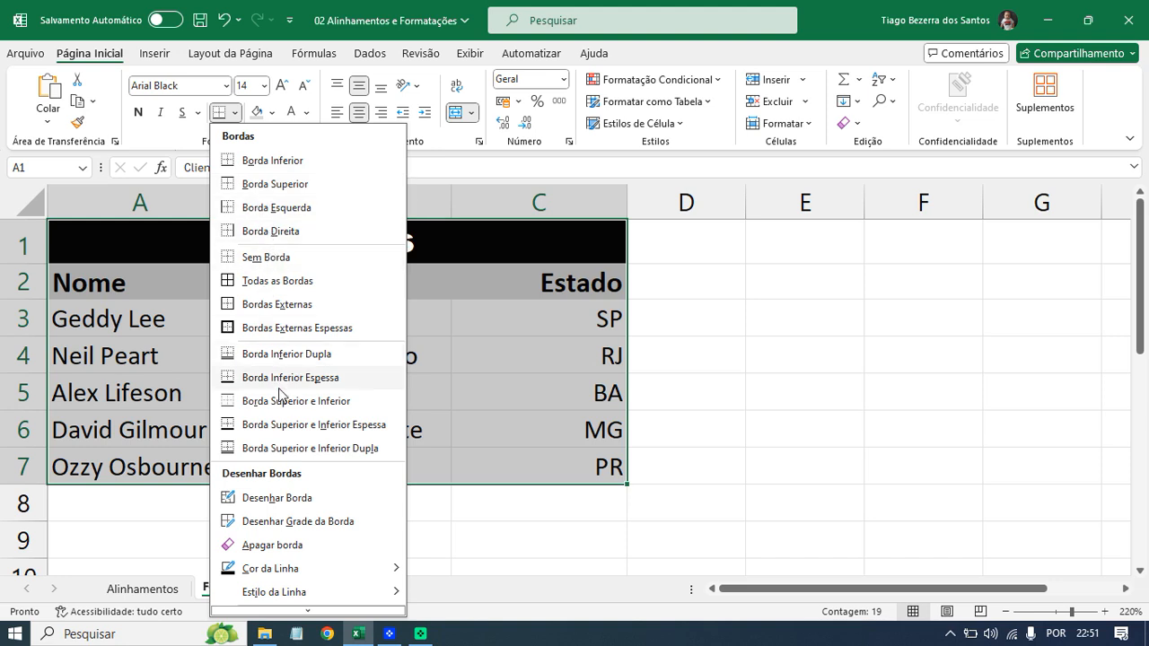
scroll(299, 480, down, 1)
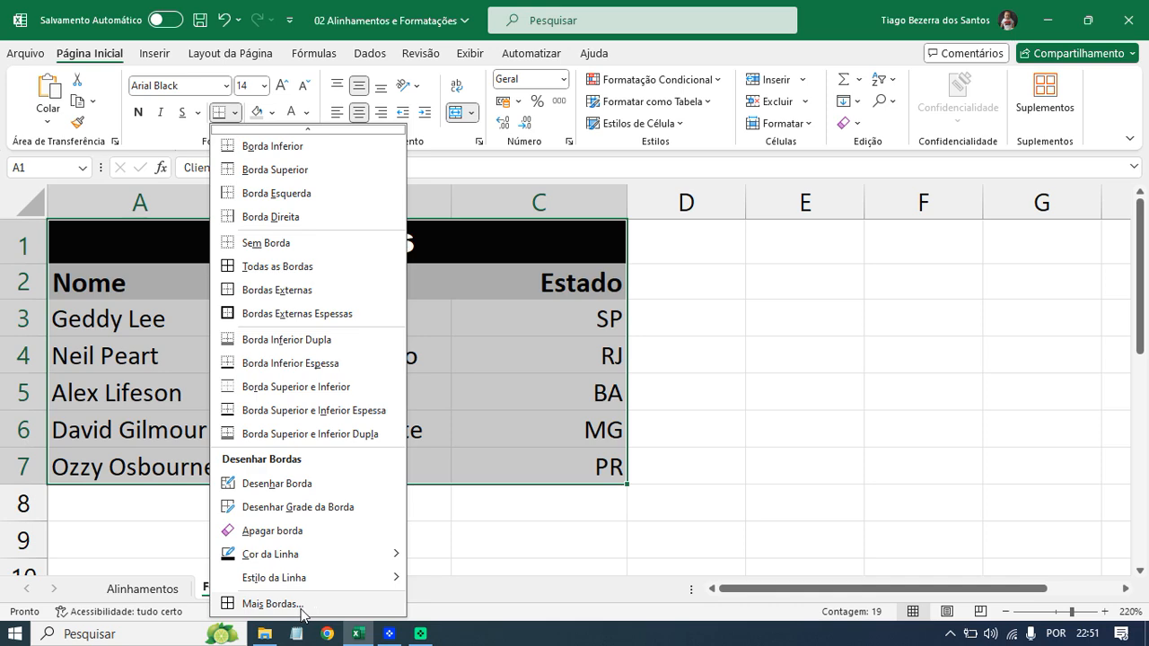
click(274, 604)
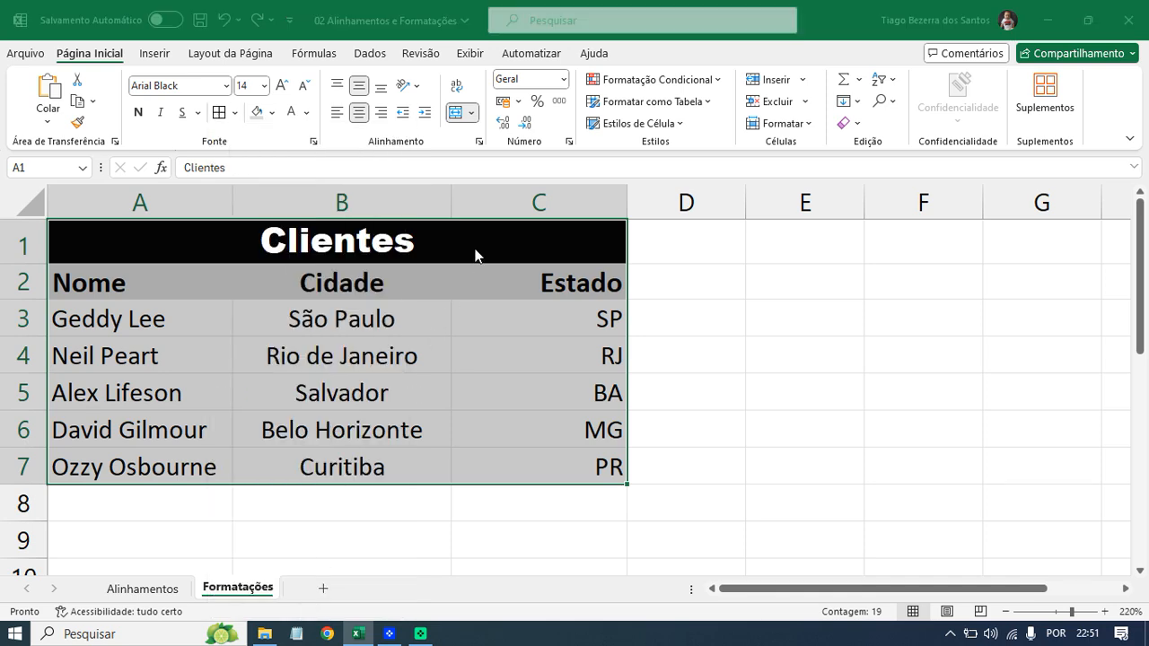
drag(404, 25, 490, 108)
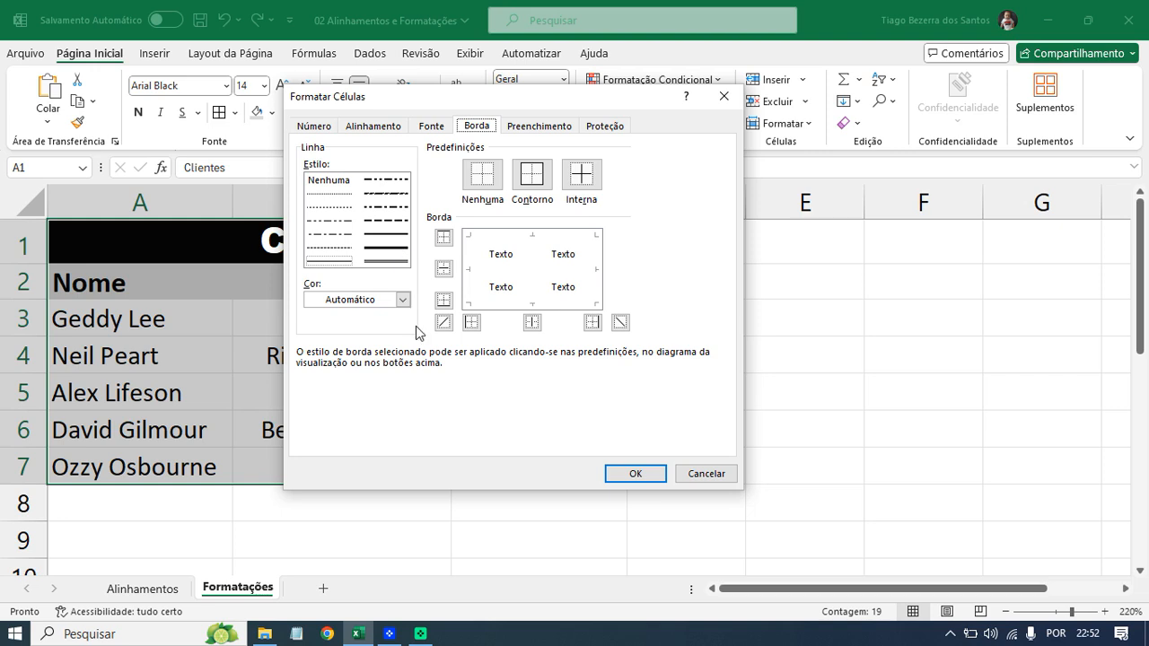
click(806, 433)
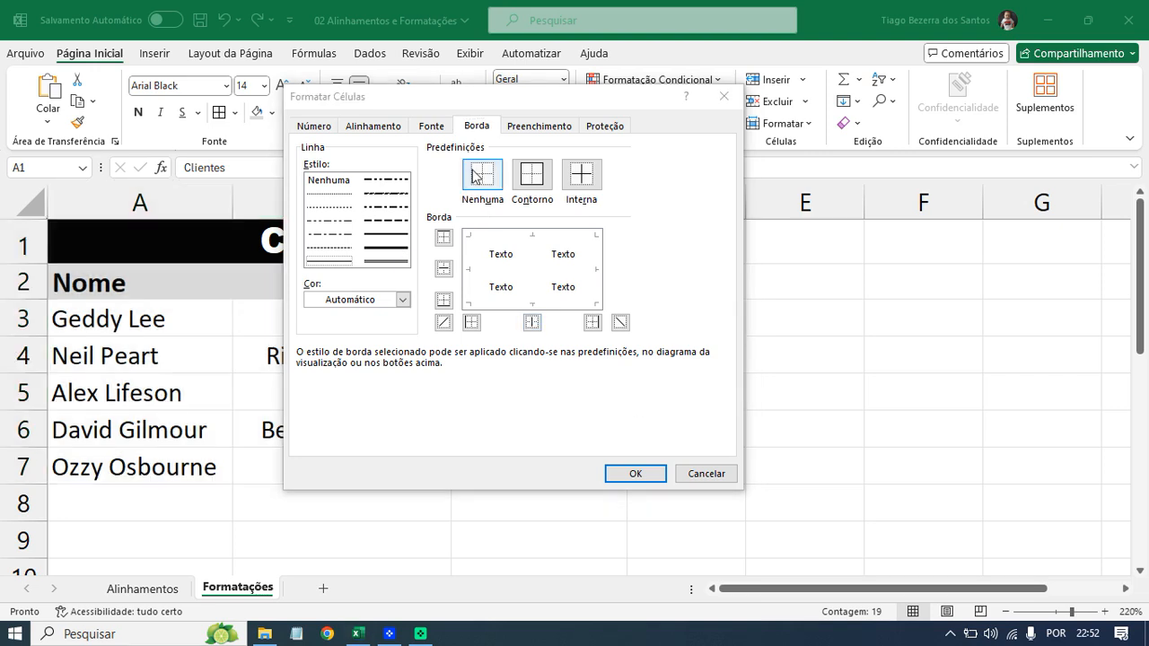
drag(440, 109, 434, 123)
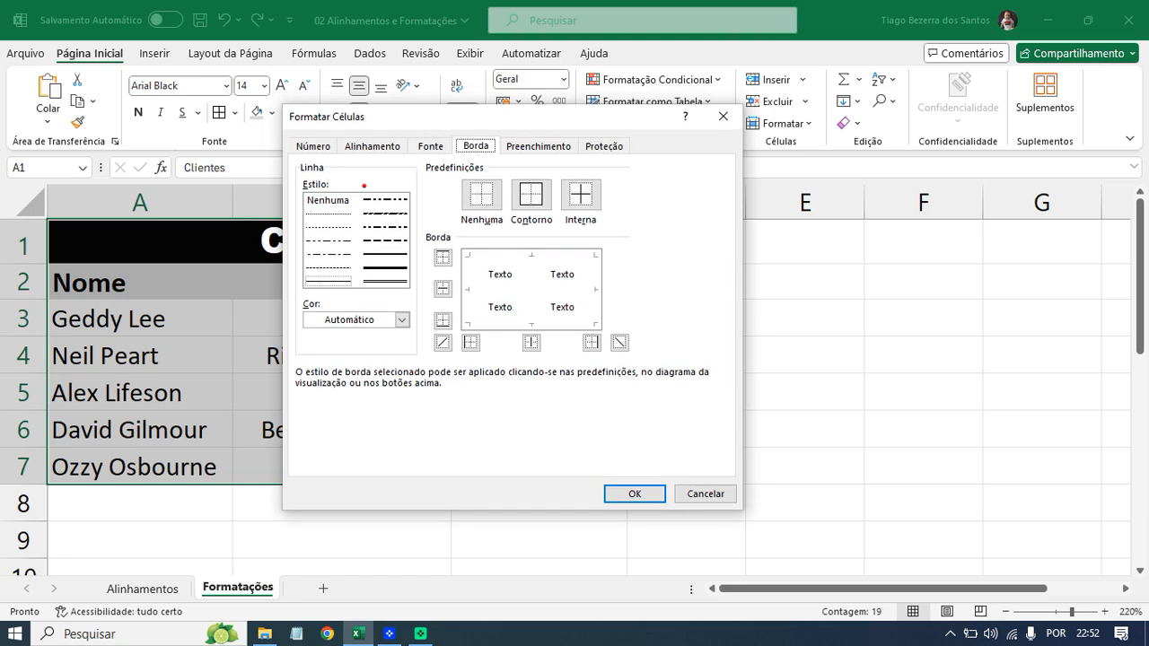
Examine the line style and border options, and view the available line colors without choosing one.
drag(364, 186, 388, 174)
drag(404, 169, 419, 166)
mouse_move(357, 304)
mouse_down()
mouse_move(335, 280)
mouse_move(375, 181)
mouse_move(435, 157)
mouse_move(494, 153)
mouse_move(568, 202)
mouse_move(575, 252)
mouse_move(525, 299)
mouse_up()
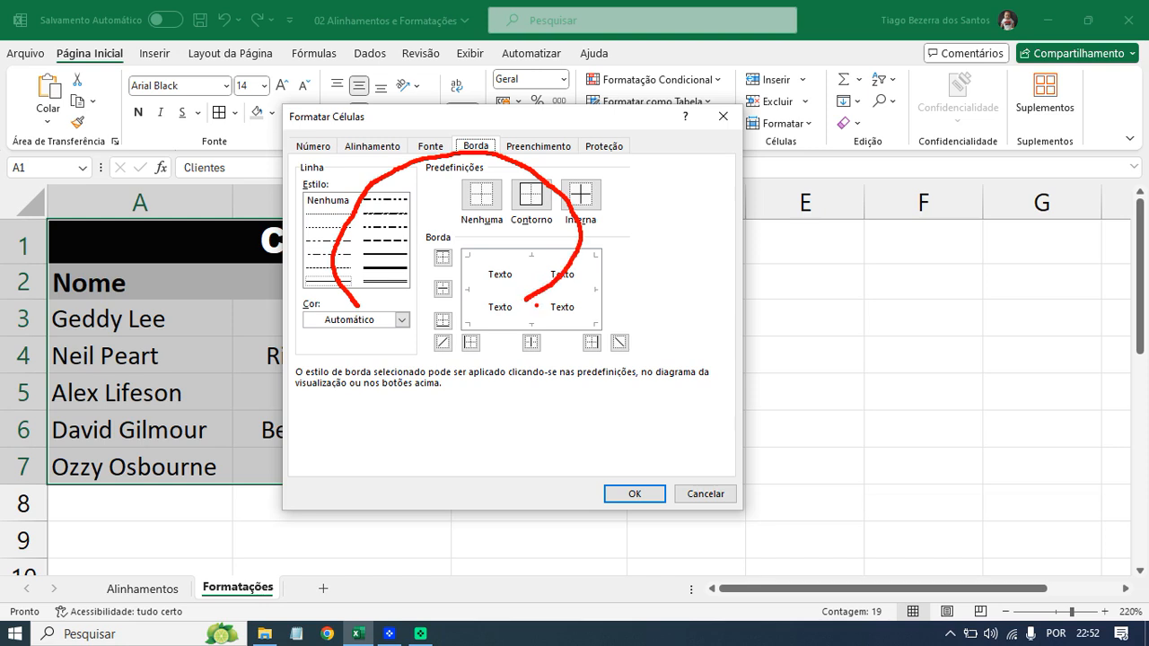
click(401, 319)
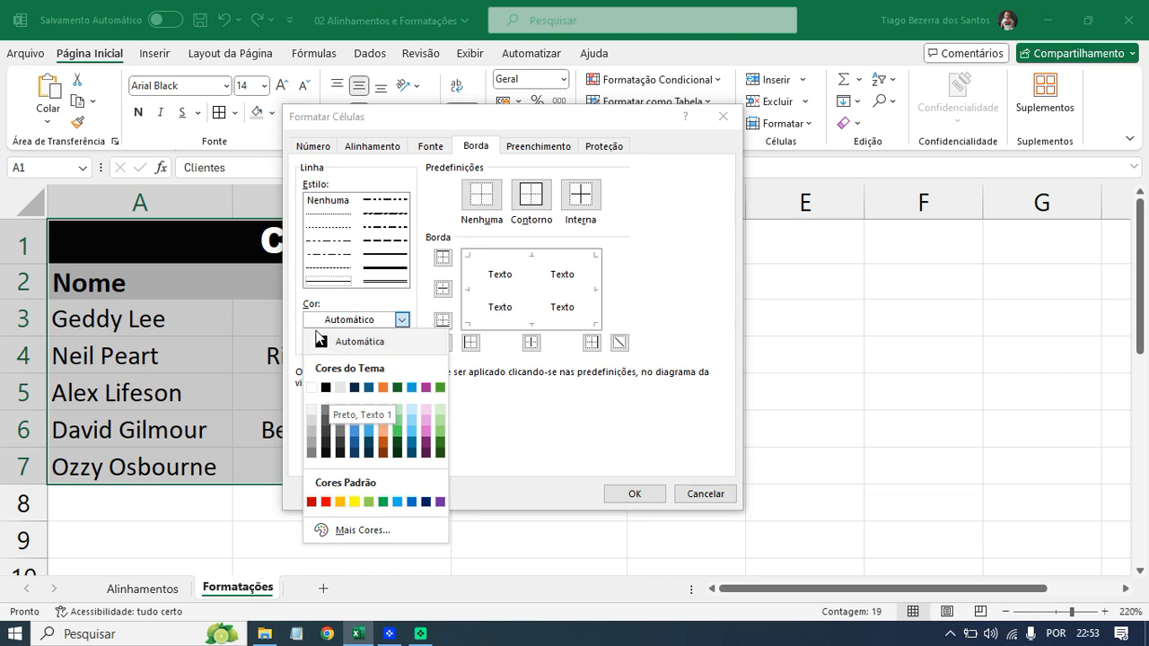
click(403, 316)
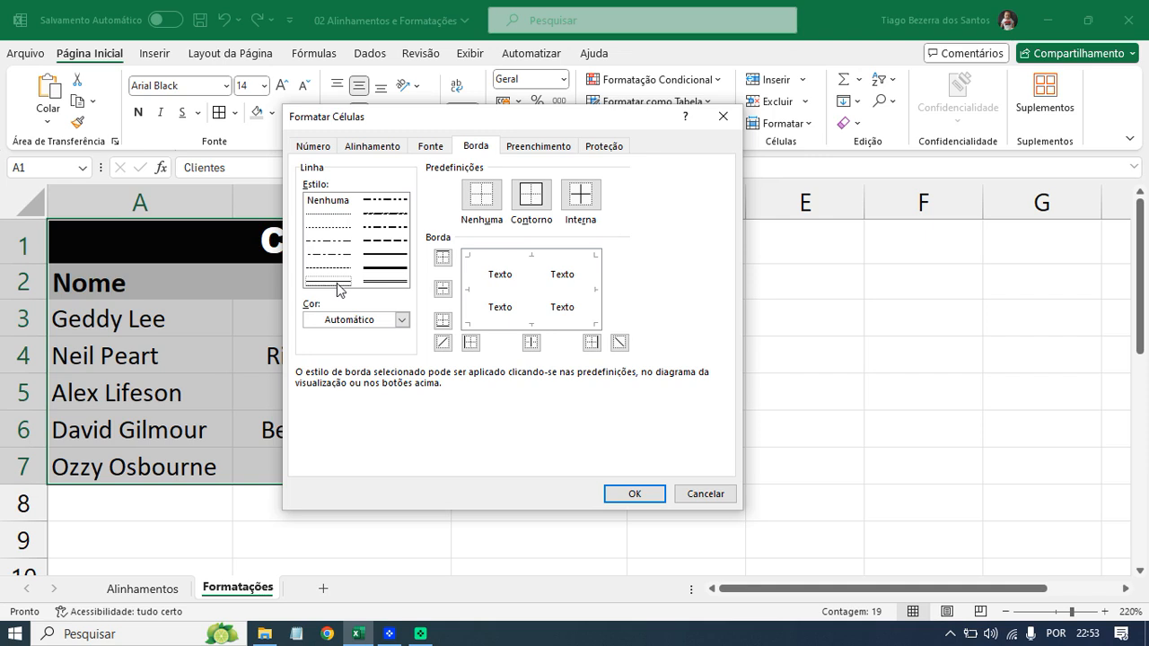
Set outline and inside borders for the client table using the thin solid line in the automatic color.
click(529, 199)
drag(498, 126, 893, 130)
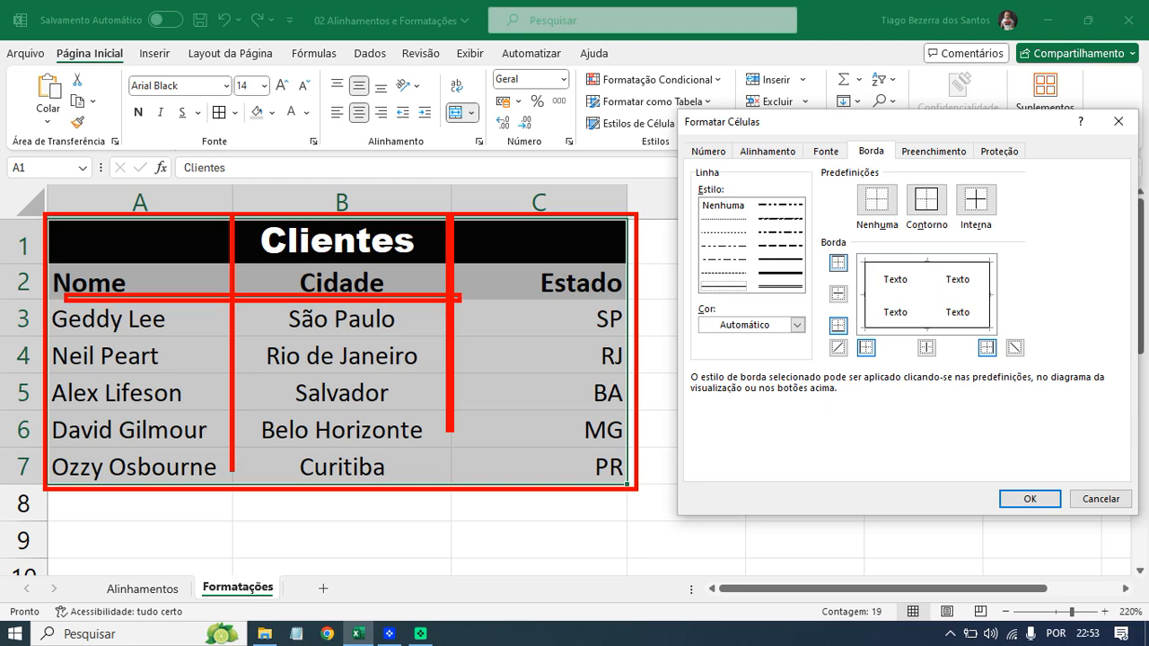
drag(870, 120, 627, 119)
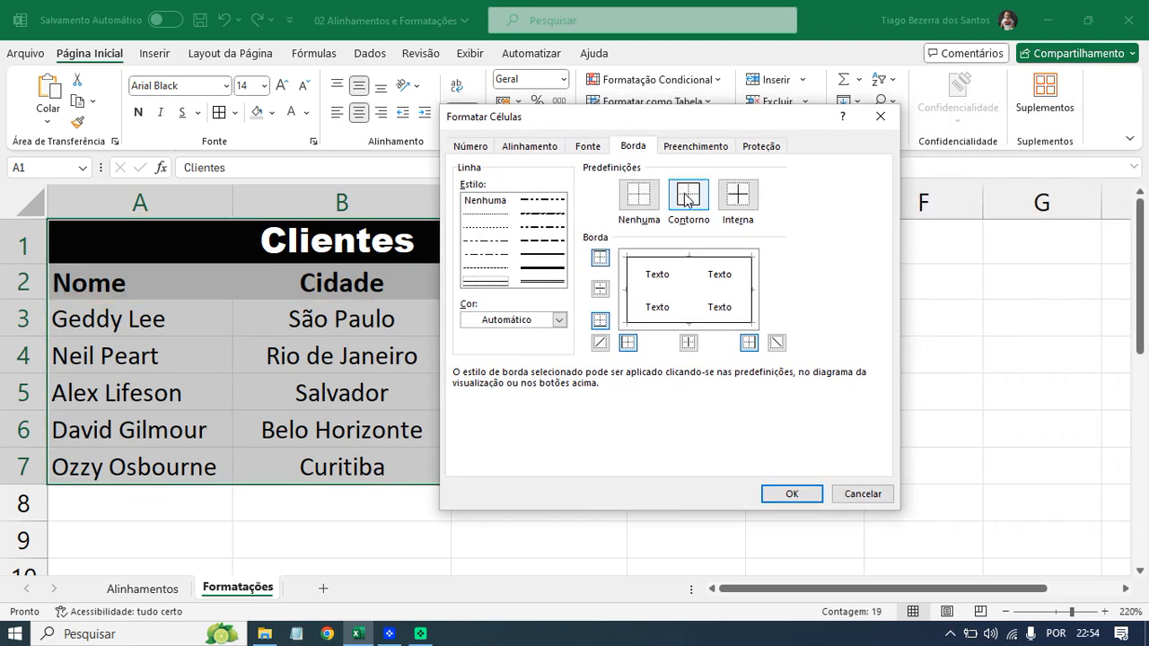
click(730, 200)
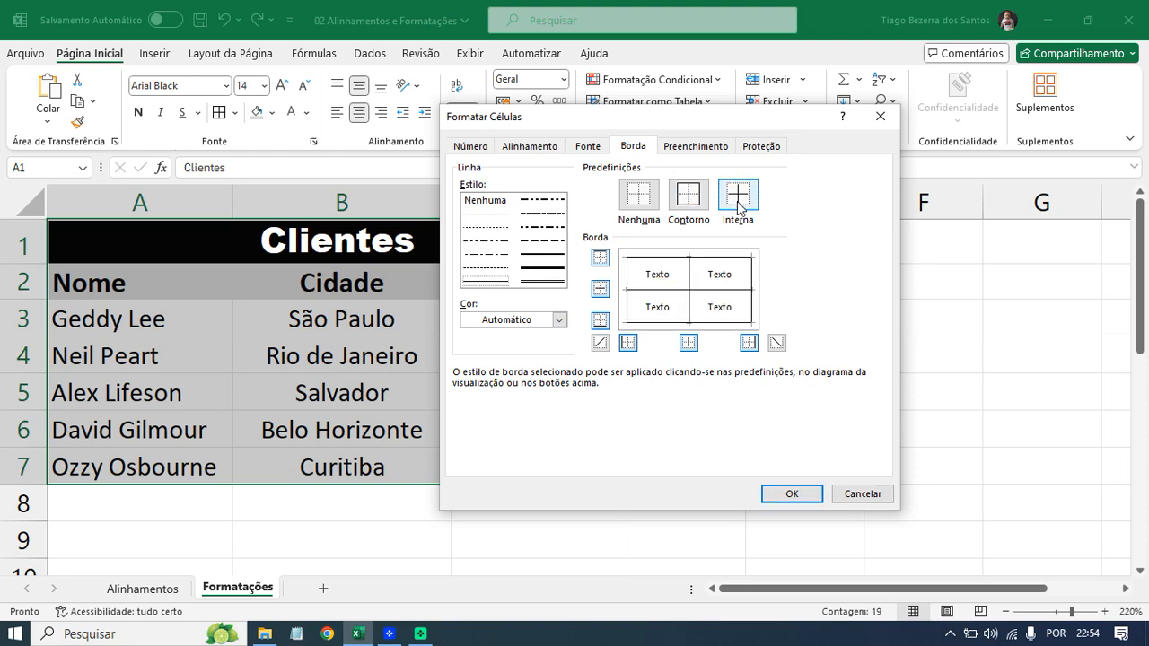
drag(646, 120, 578, 100)
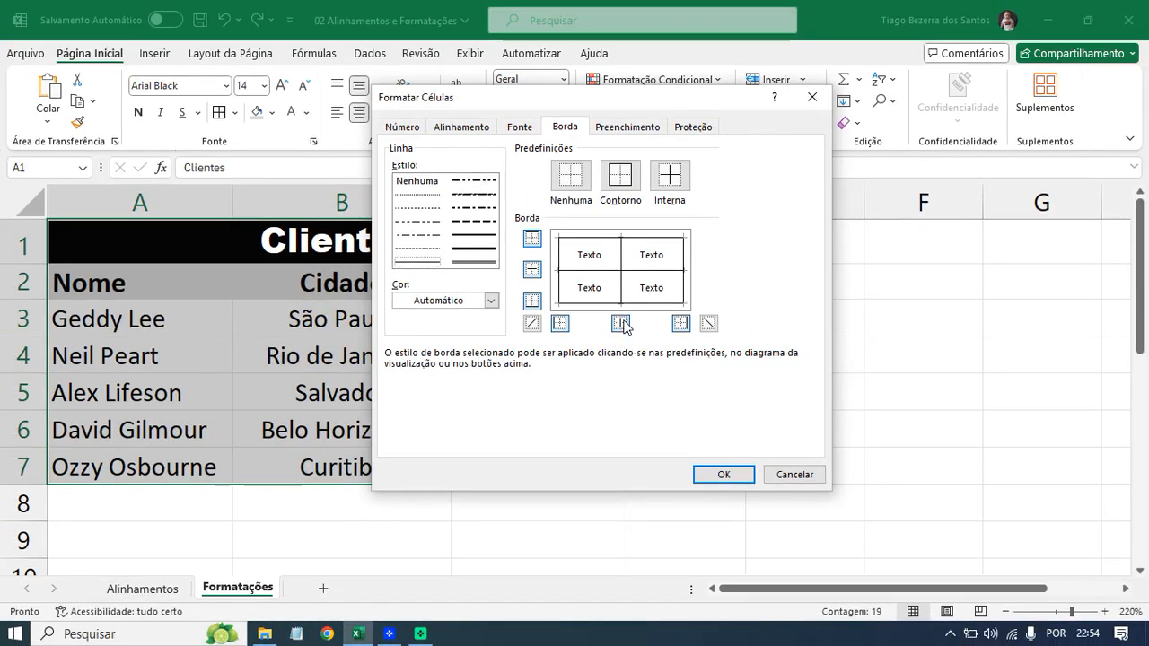
Switch the individual horizontal and vertical border lines off and back on to demonstrate each one.
click(587, 284)
click(627, 327)
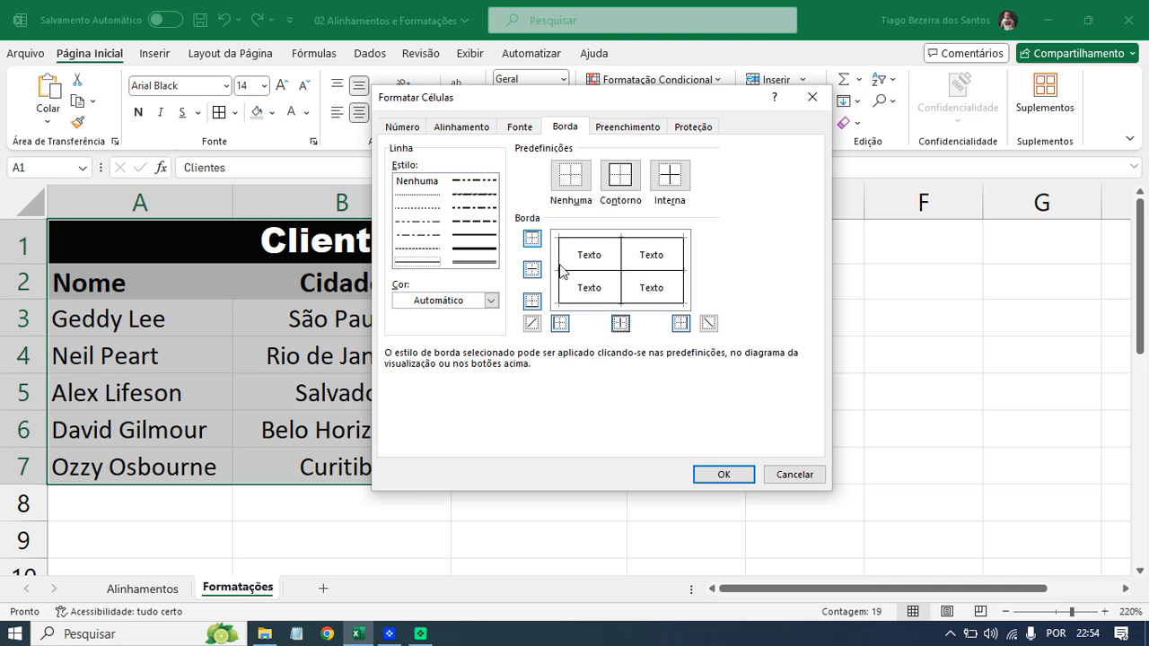
click(532, 240)
click(532, 239)
click(533, 242)
click(533, 242)
click(535, 303)
click(536, 302)
click(533, 269)
click(534, 269)
click(557, 325)
click(679, 325)
click(680, 324)
click(620, 325)
click(620, 325)
Try each diagonal border direction on the cells and remove it again.
click(533, 324)
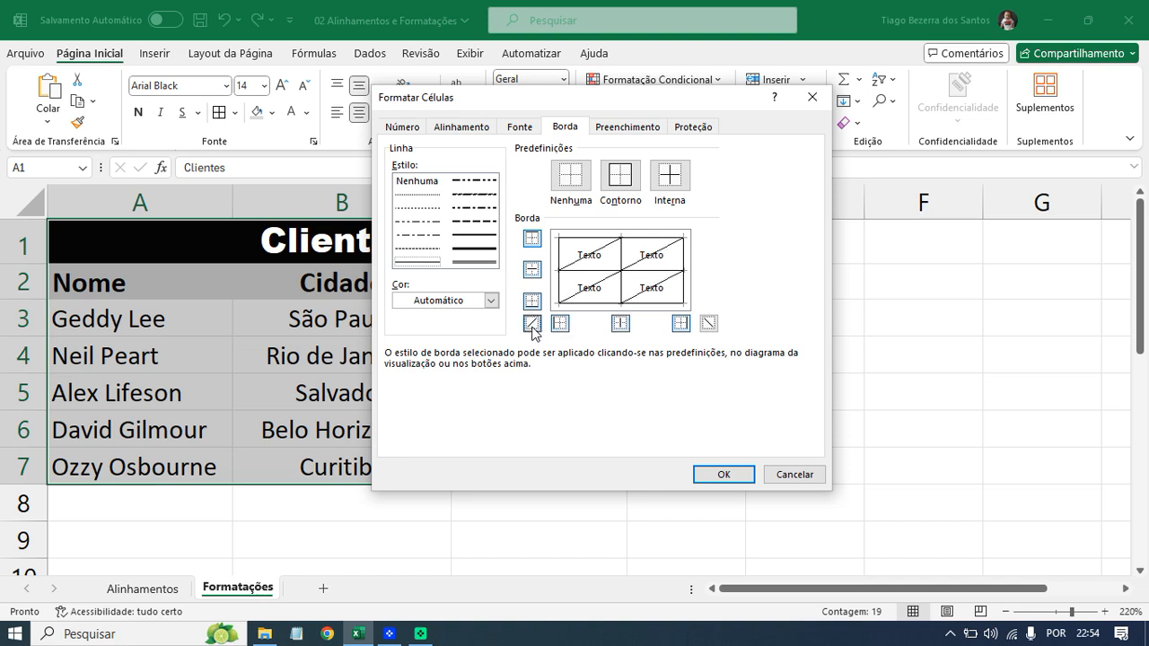
click(532, 324)
click(708, 323)
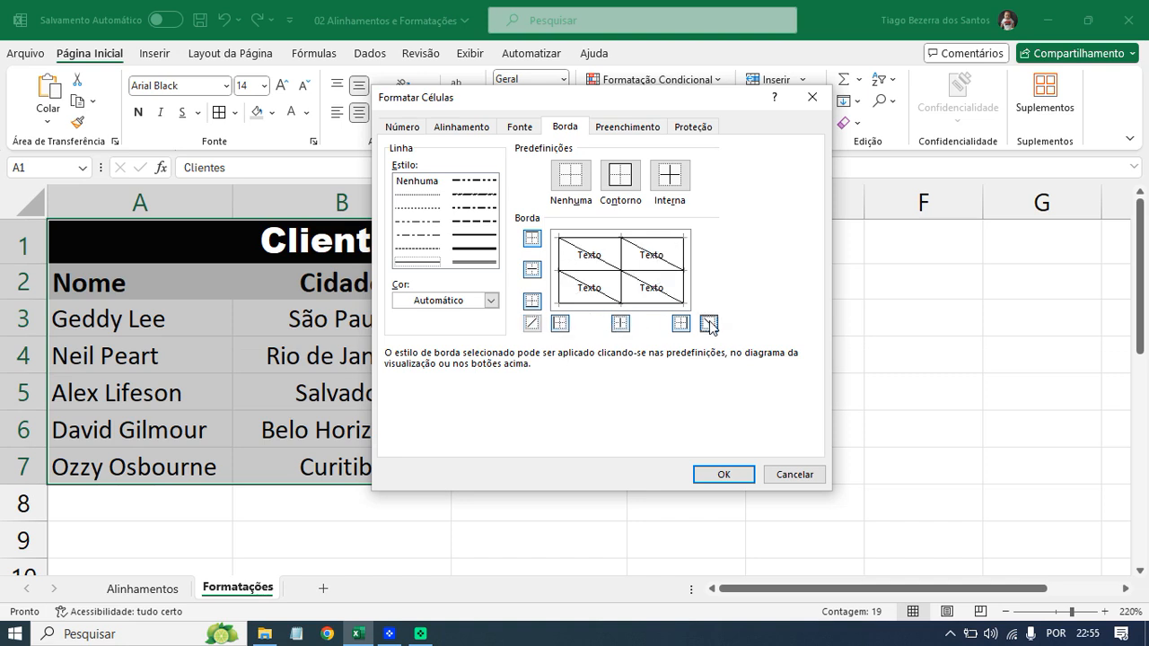
click(709, 324)
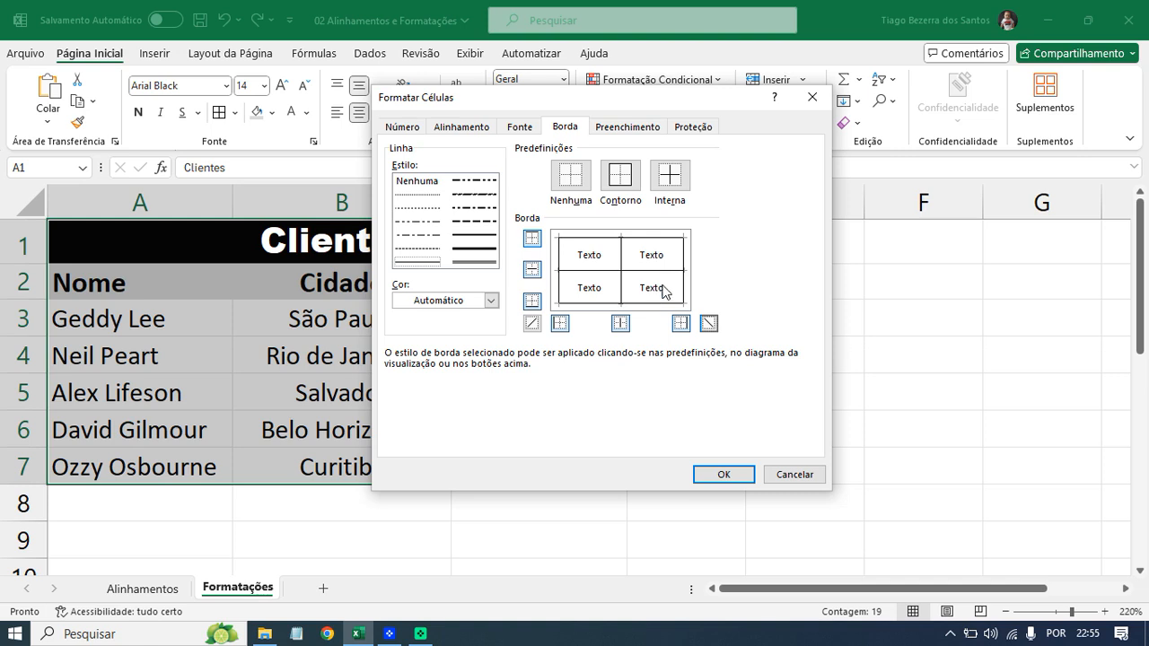
Apply the outline and inside borders to the client table and check them in the print preview.
click(723, 474)
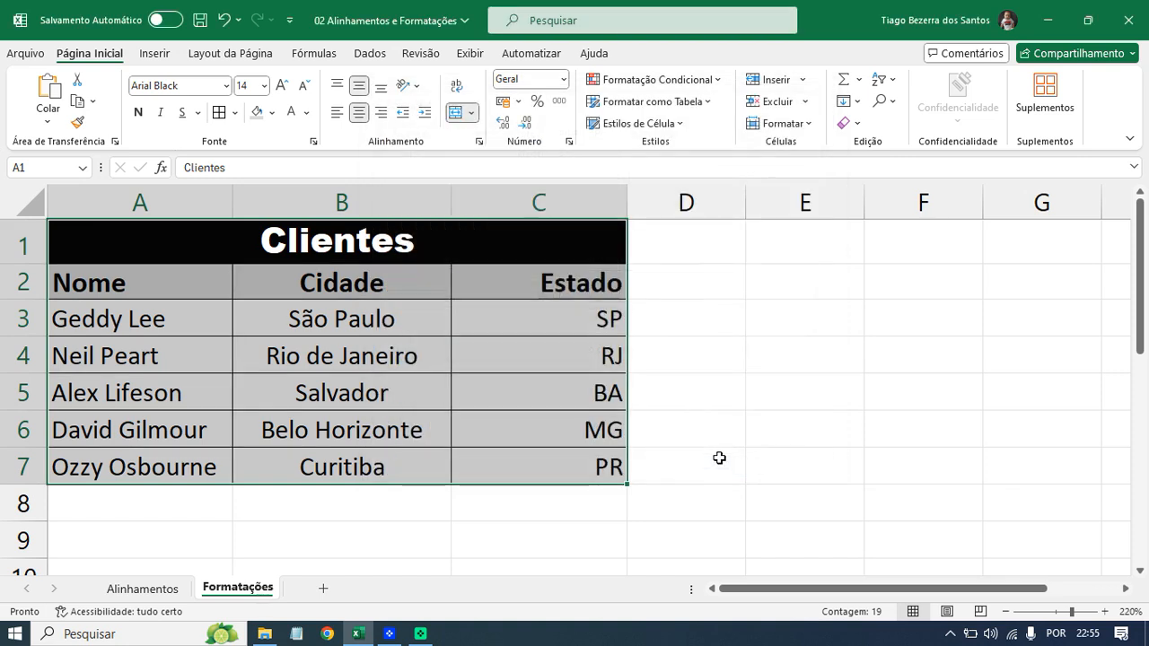
click(692, 345)
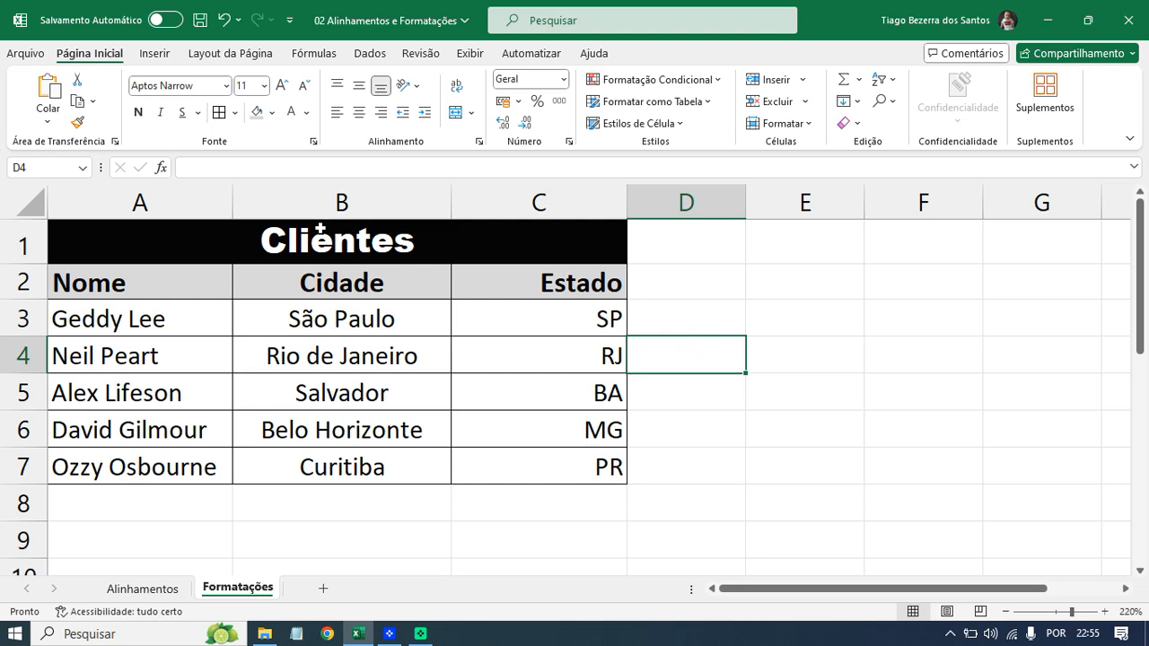
click(23, 58)
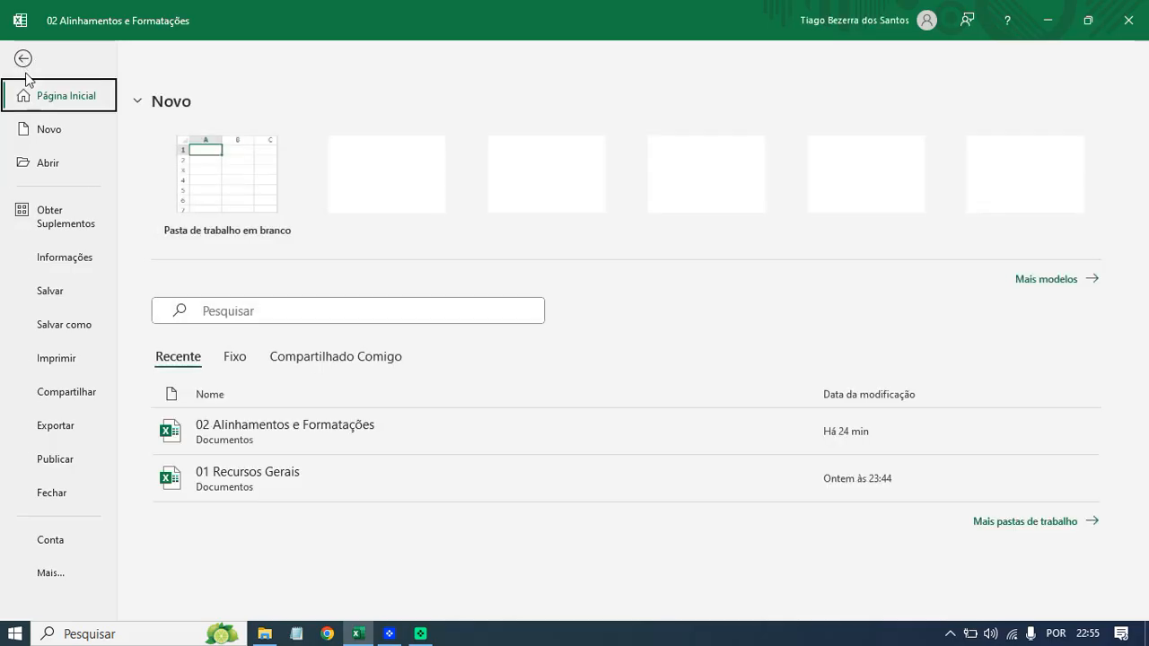
click(68, 352)
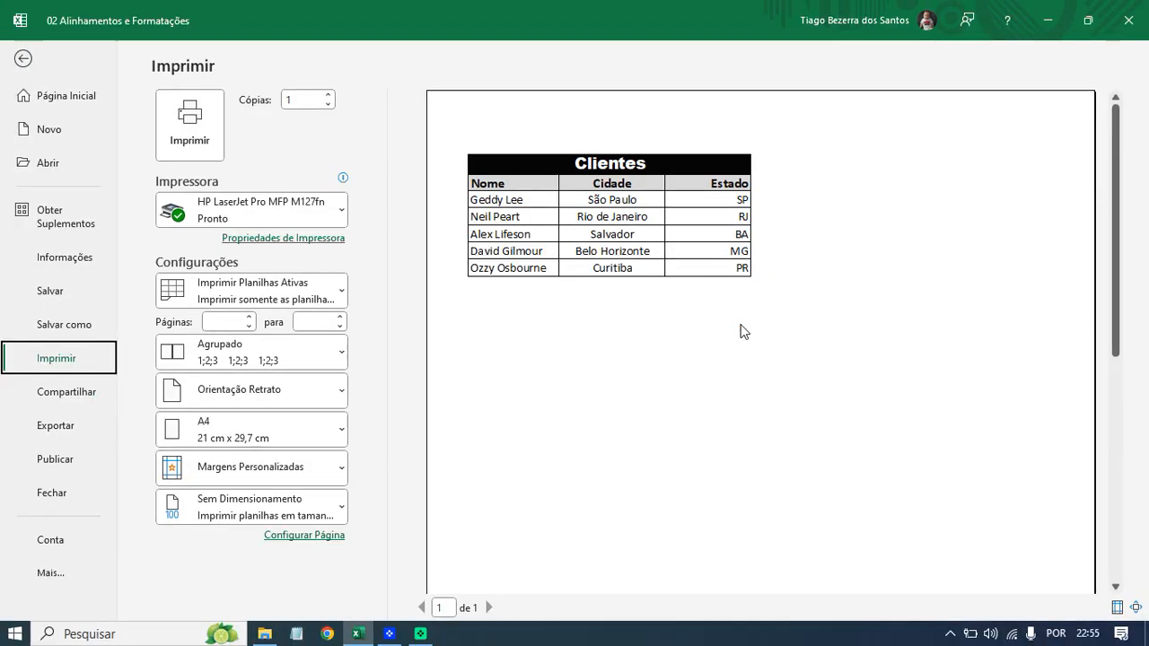
click(23, 61)
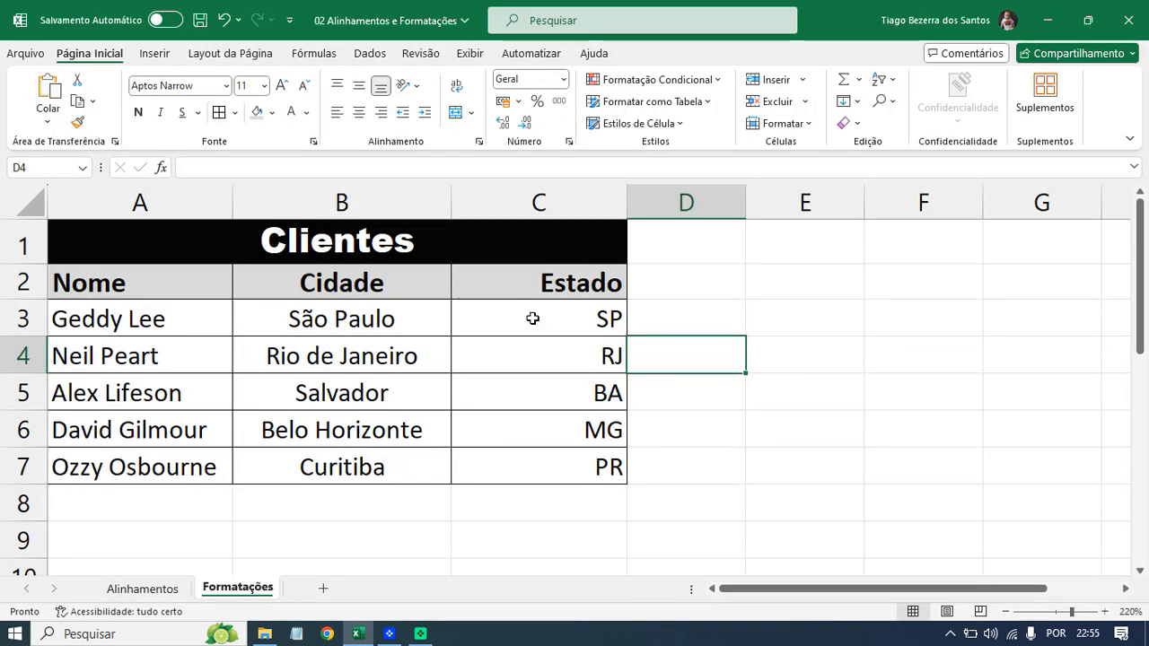
Apply thick outside borders (Bordas Externas Espessas) around the whole client table A1:C7.
scroll(529, 326, down, 1)
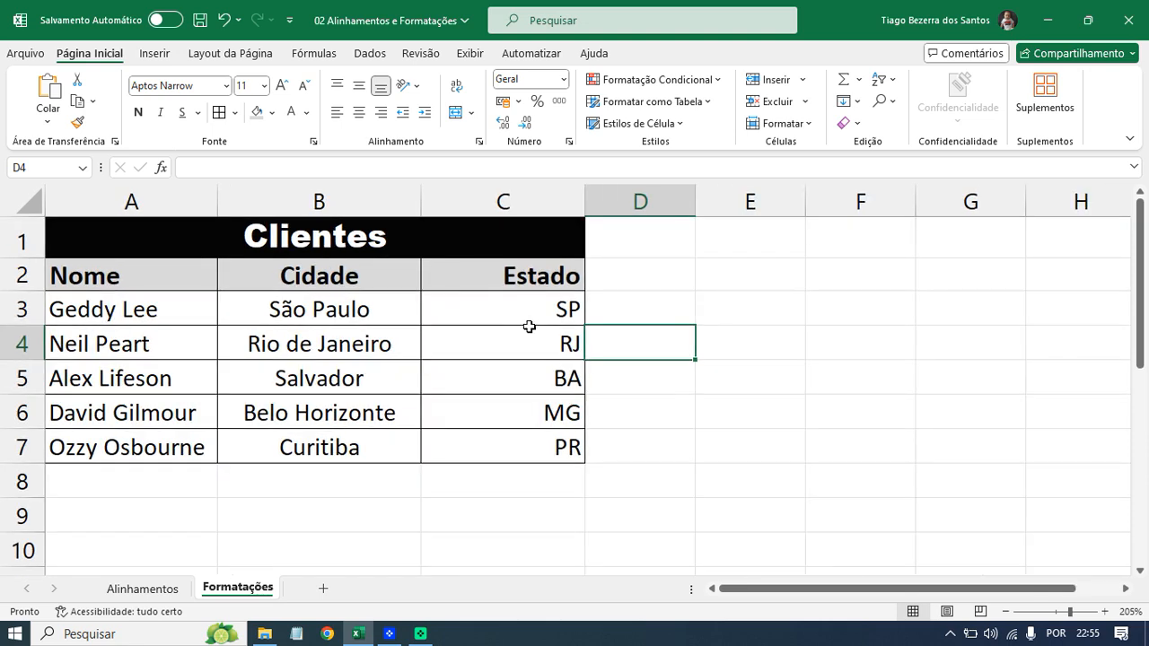
scroll(529, 326, down, 1)
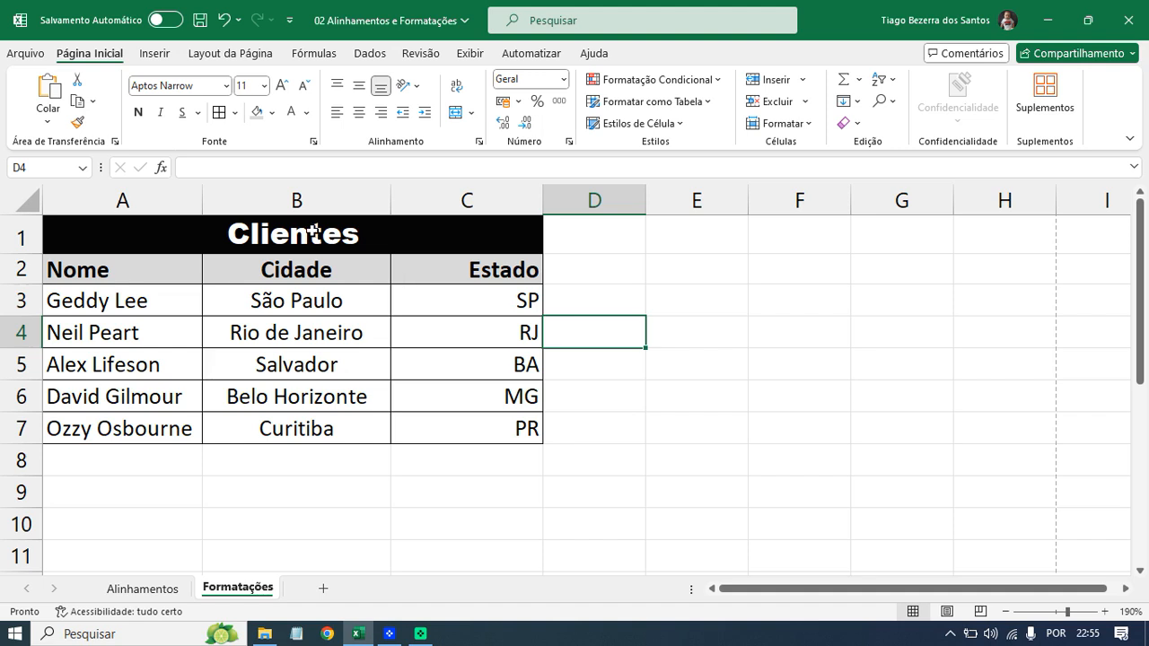
drag(314, 231, 315, 422)
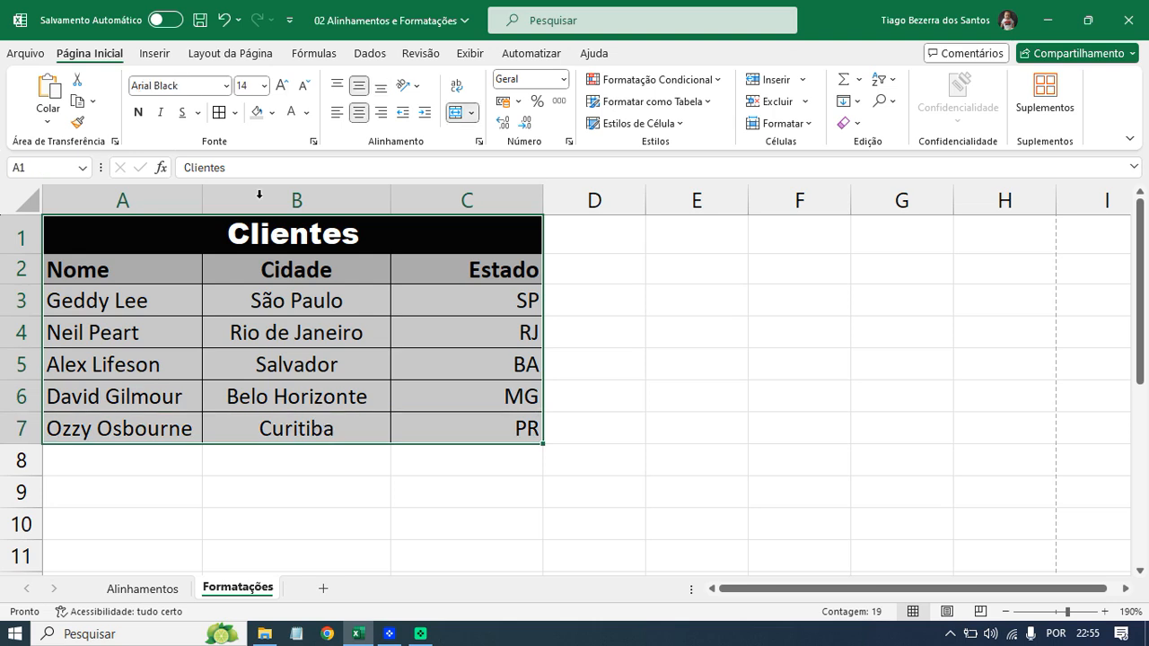
click(236, 113)
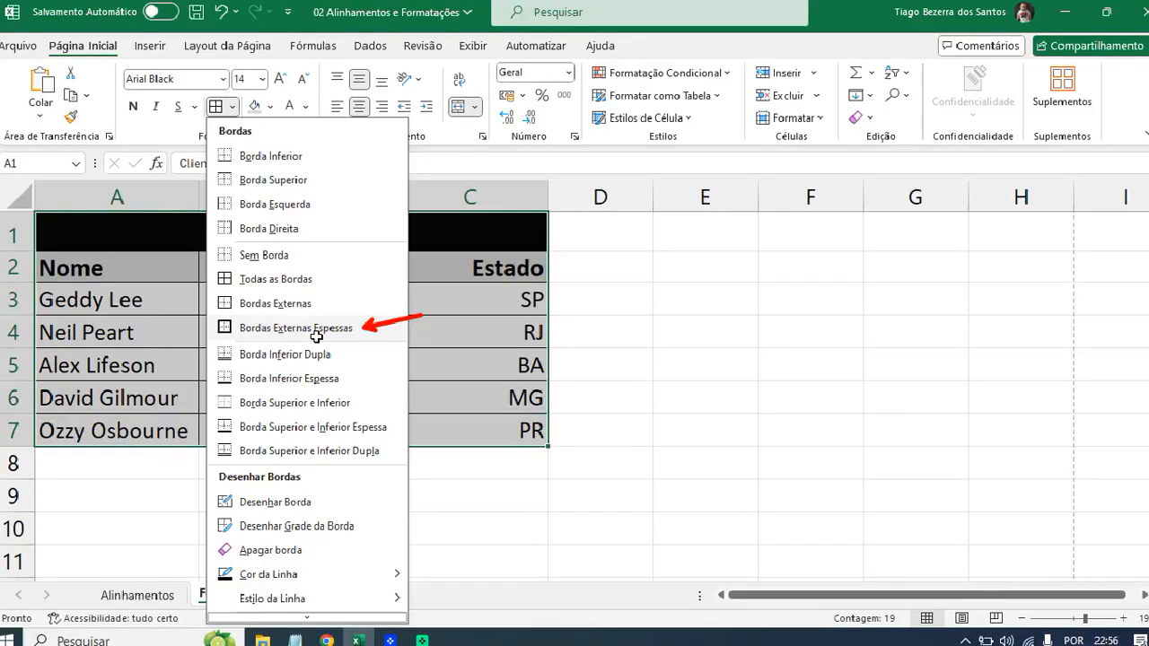
click(275, 343)
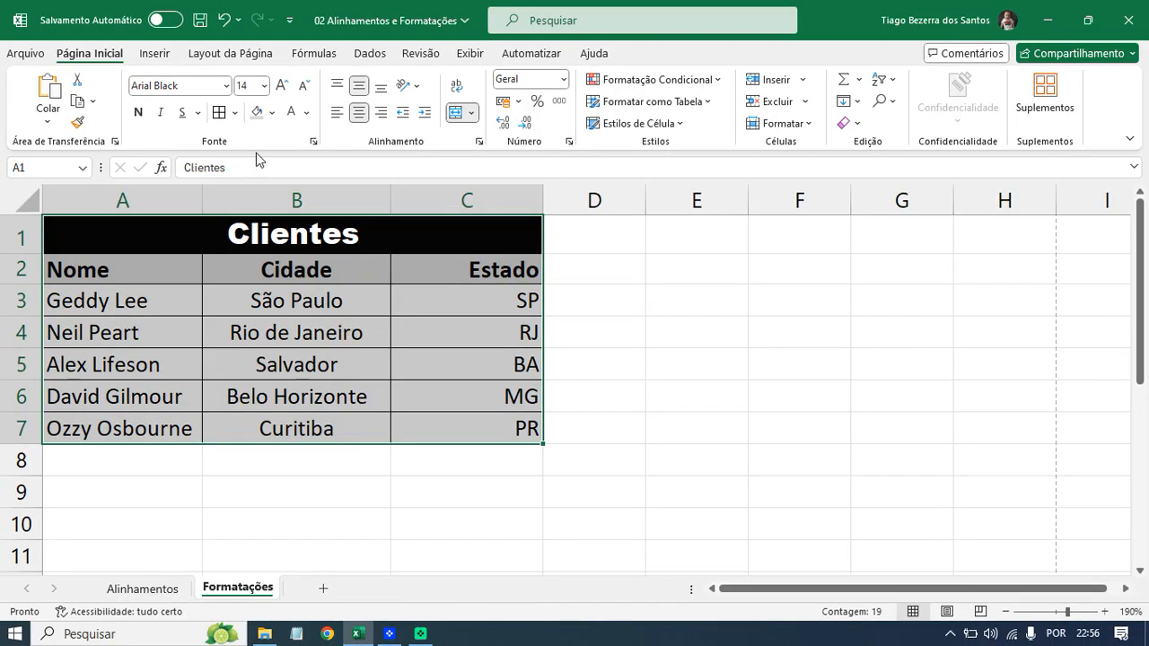
click(237, 114)
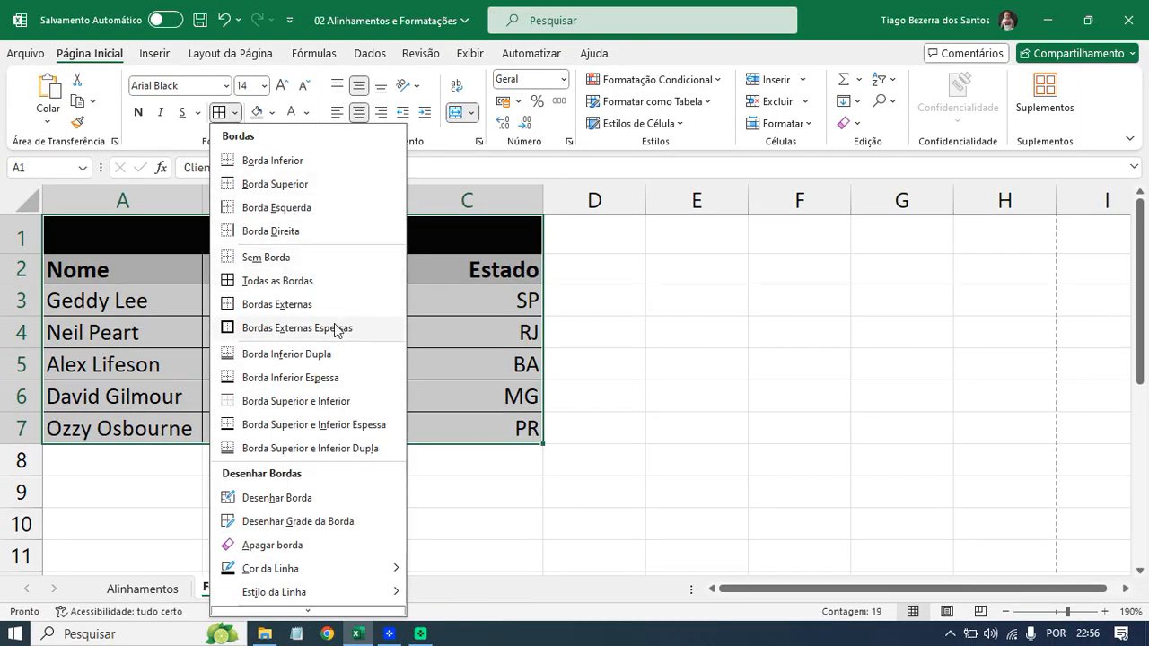
click(333, 324)
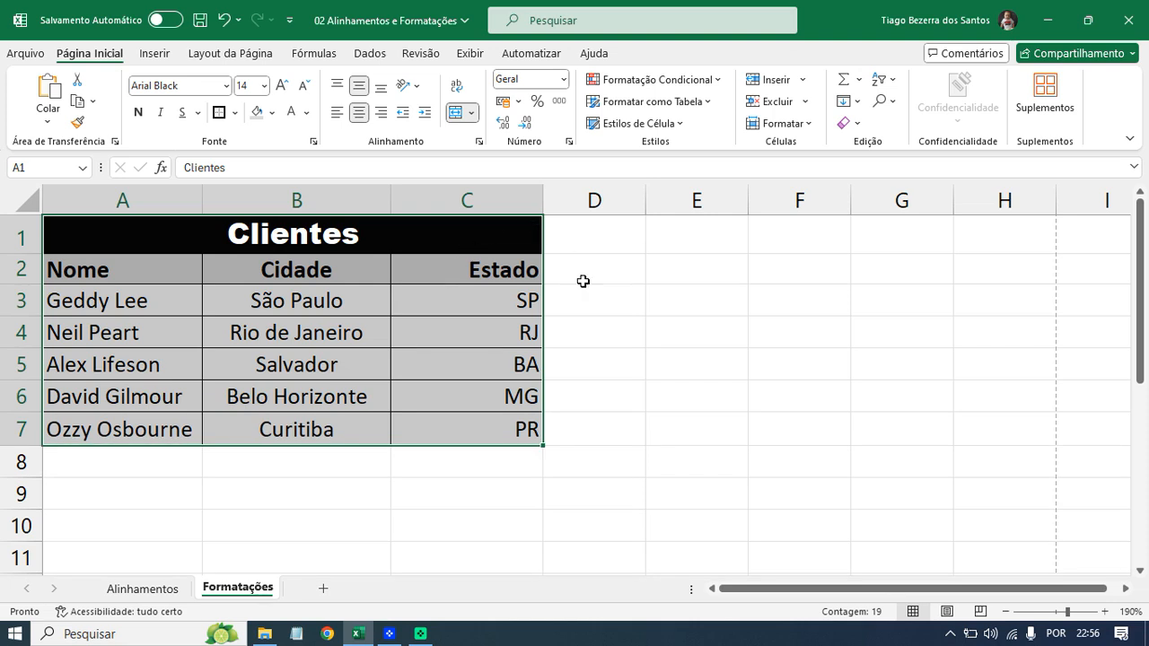
click(584, 283)
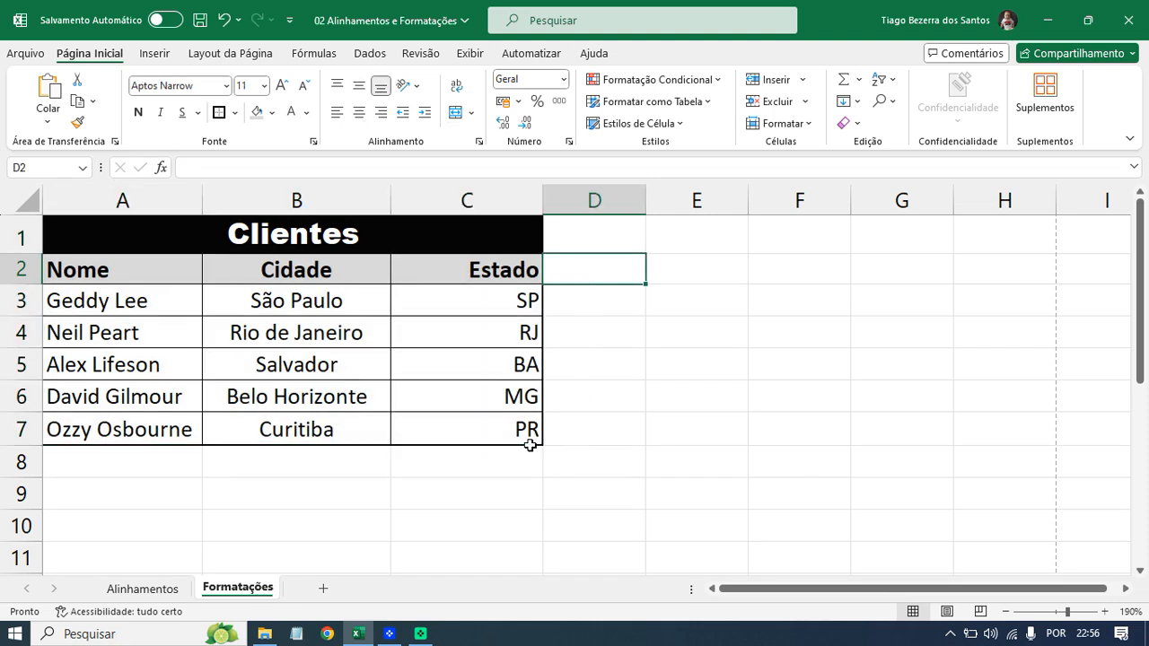
Check the table's thick outline in the print preview and return to the worksheet.
click(34, 58)
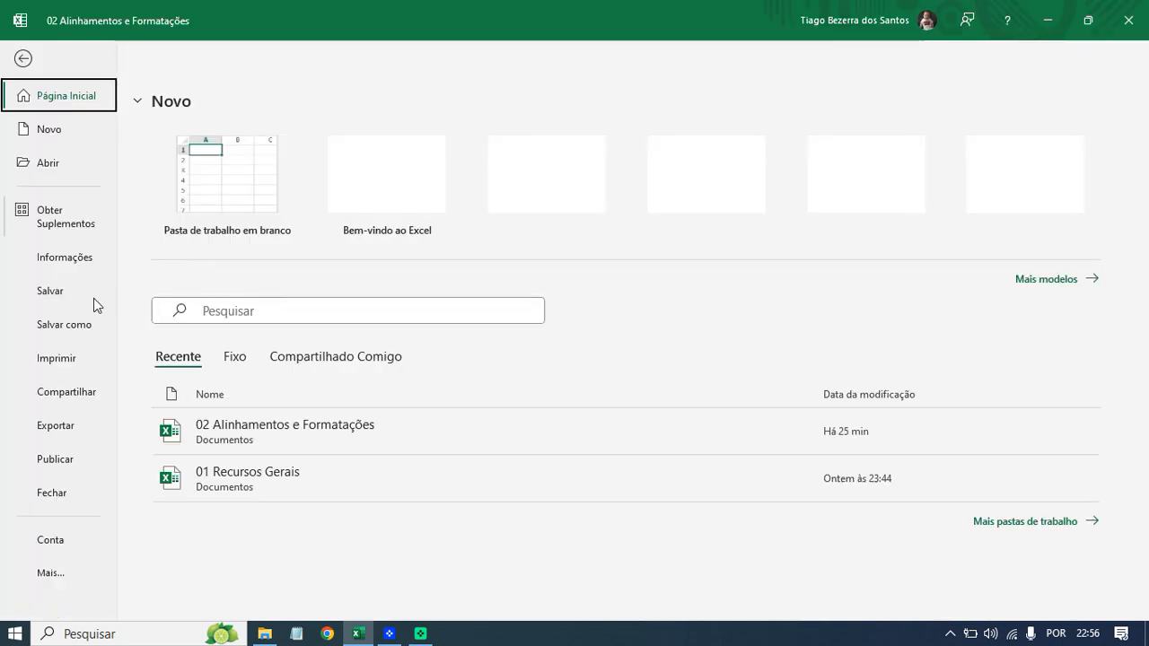
click(76, 361)
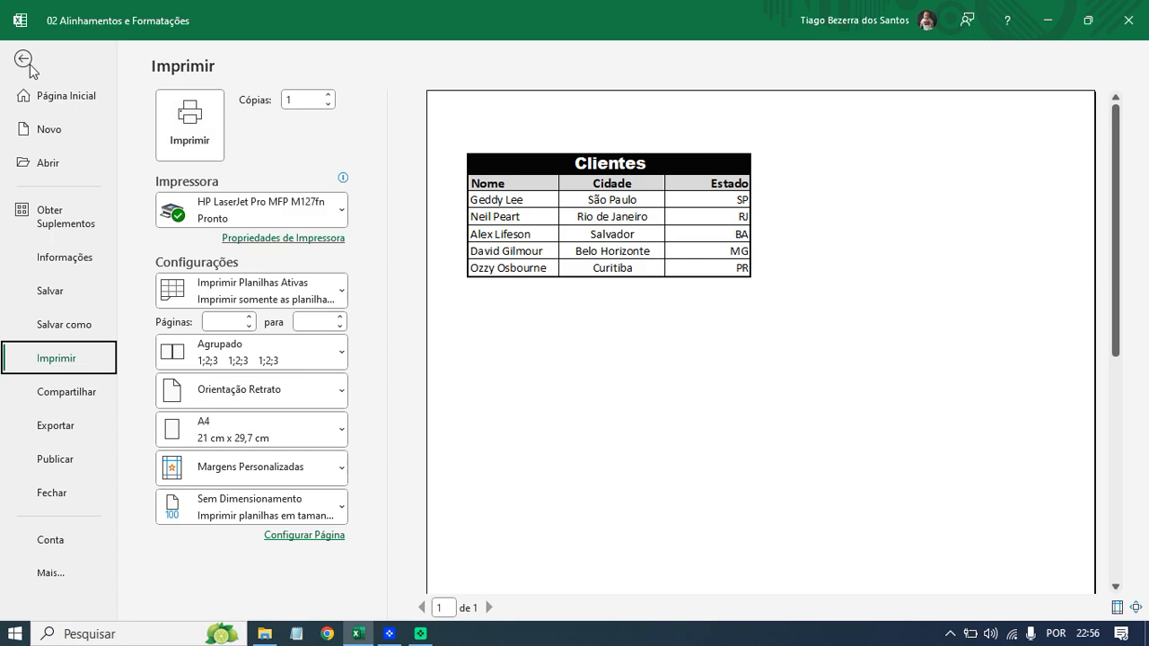
click(25, 59)
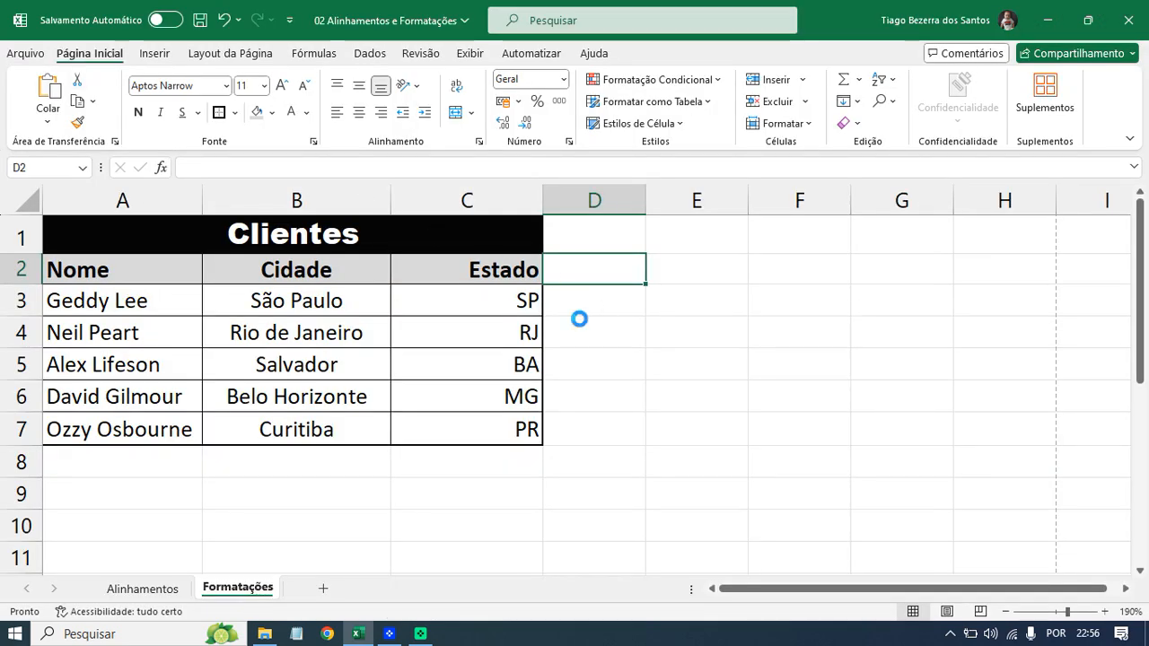
ctrl+scroll(581, 320, down, 3)
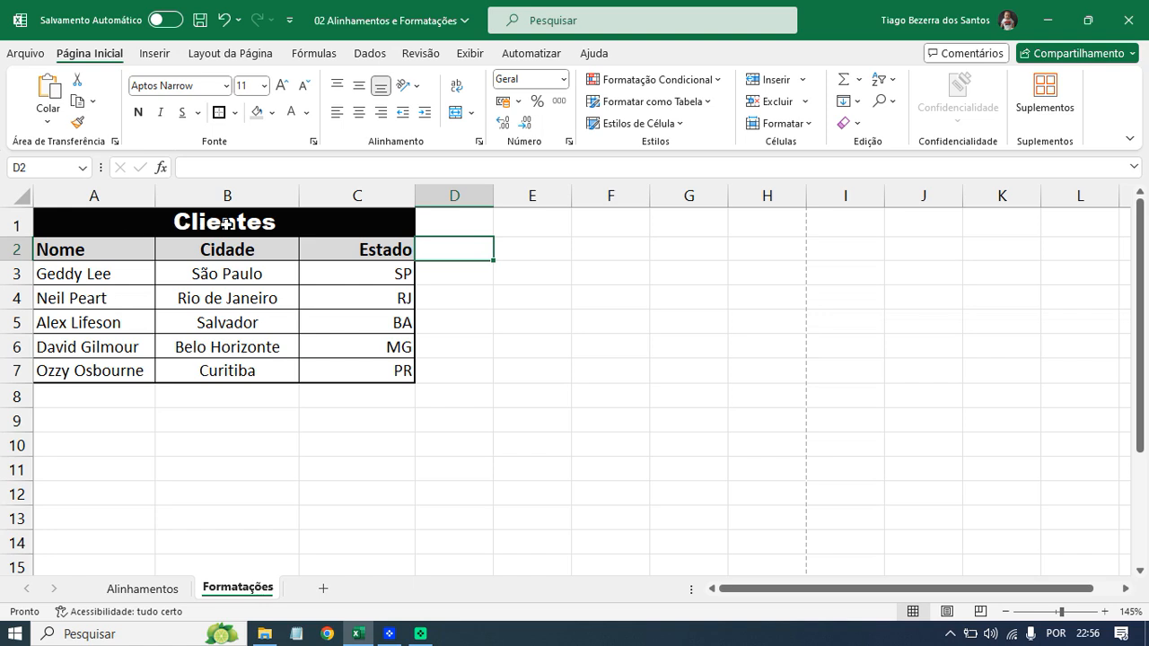
Remove all borders (Sem Borda) from the whole client table A1:C7.
drag(230, 223, 245, 375)
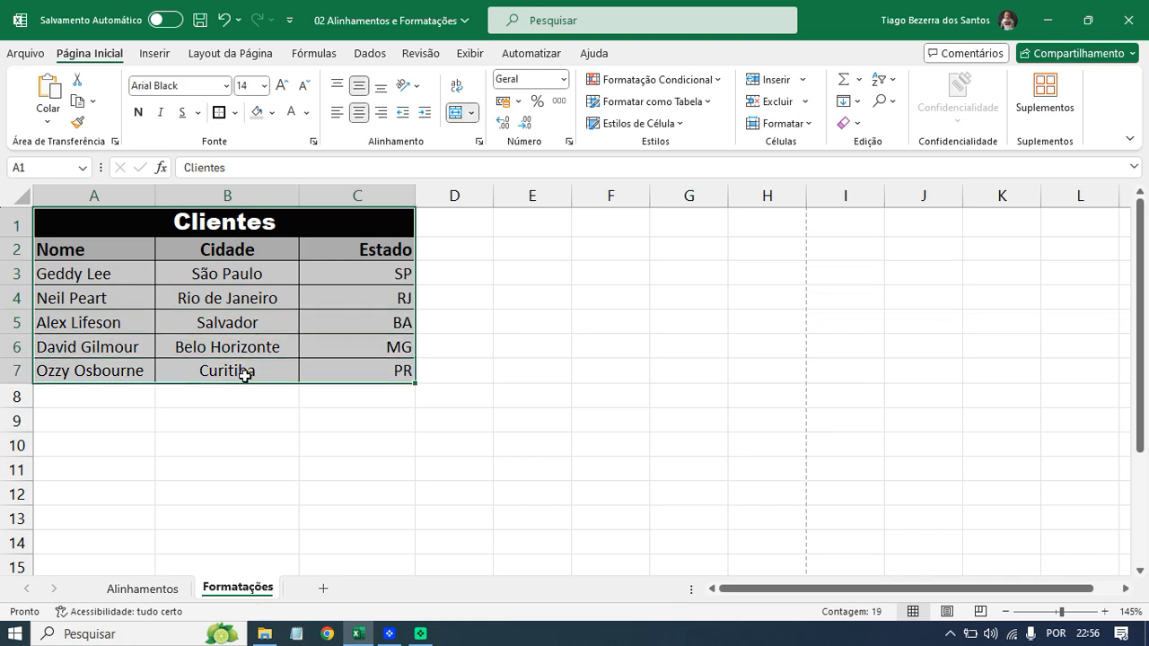
click(303, 229)
drag(295, 265, 305, 372)
click(235, 113)
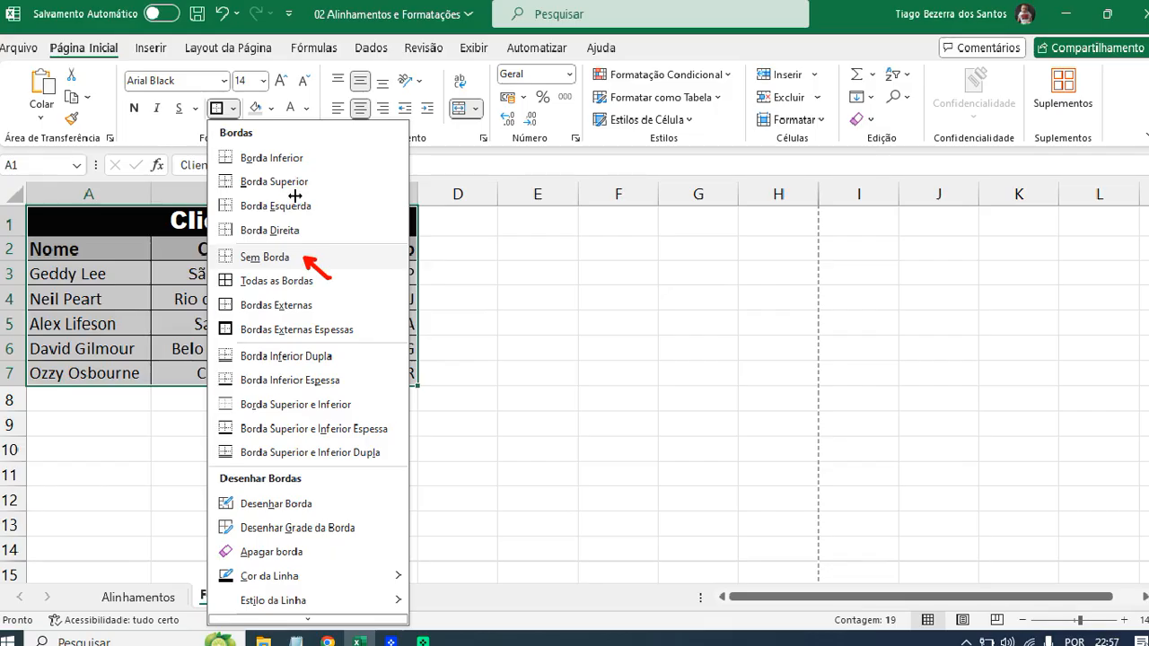
click(227, 257)
click(234, 112)
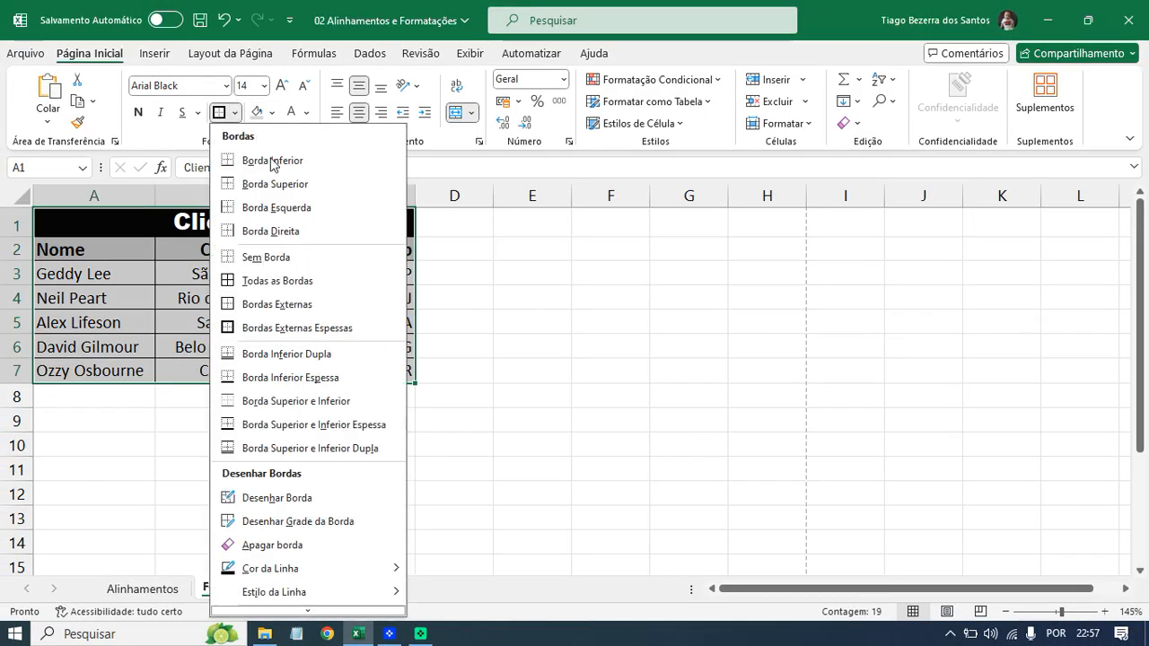
click(312, 256)
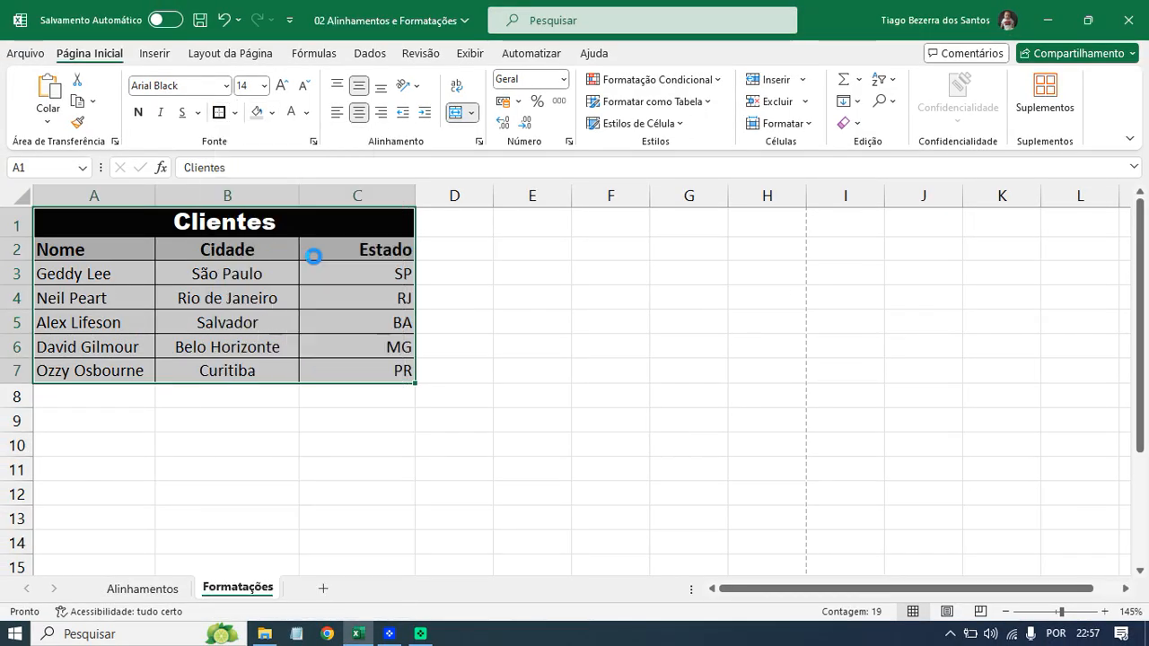
click(559, 281)
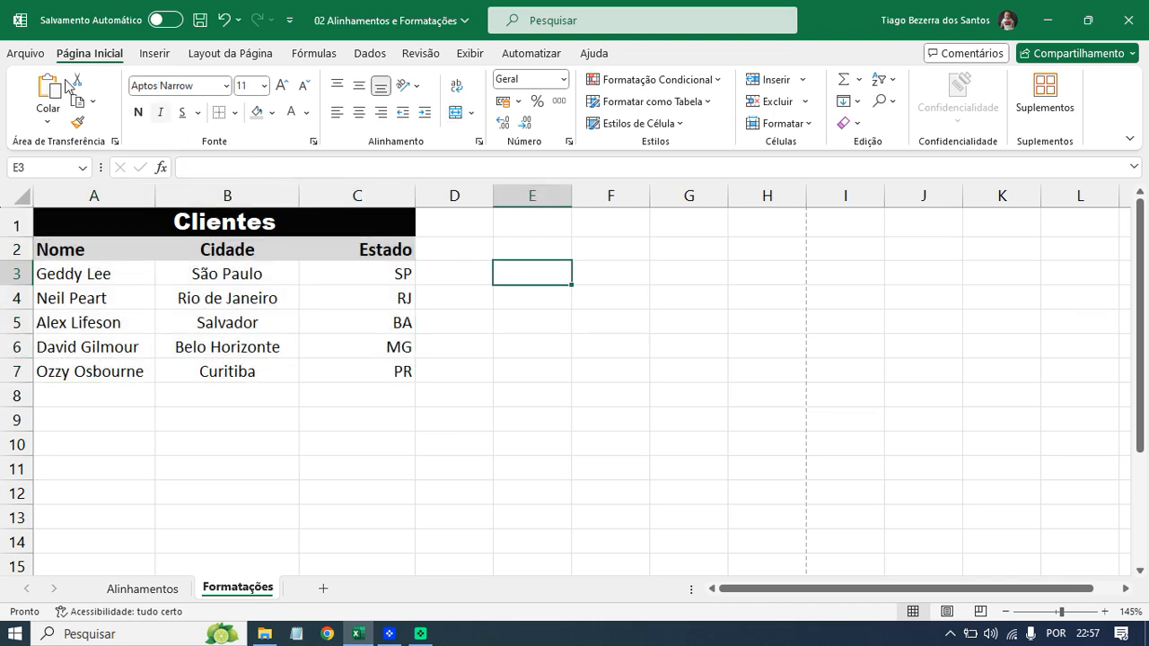
Check in the print preview how the client table prints without borders, and return to the worksheet.
click(25, 53)
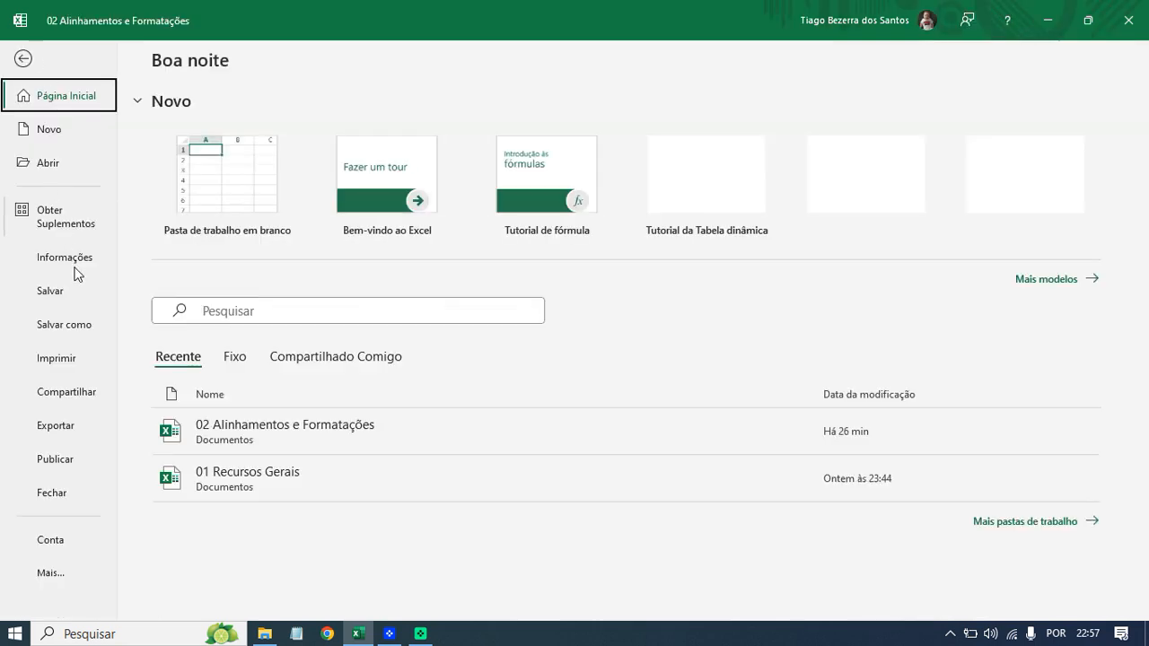
click(60, 358)
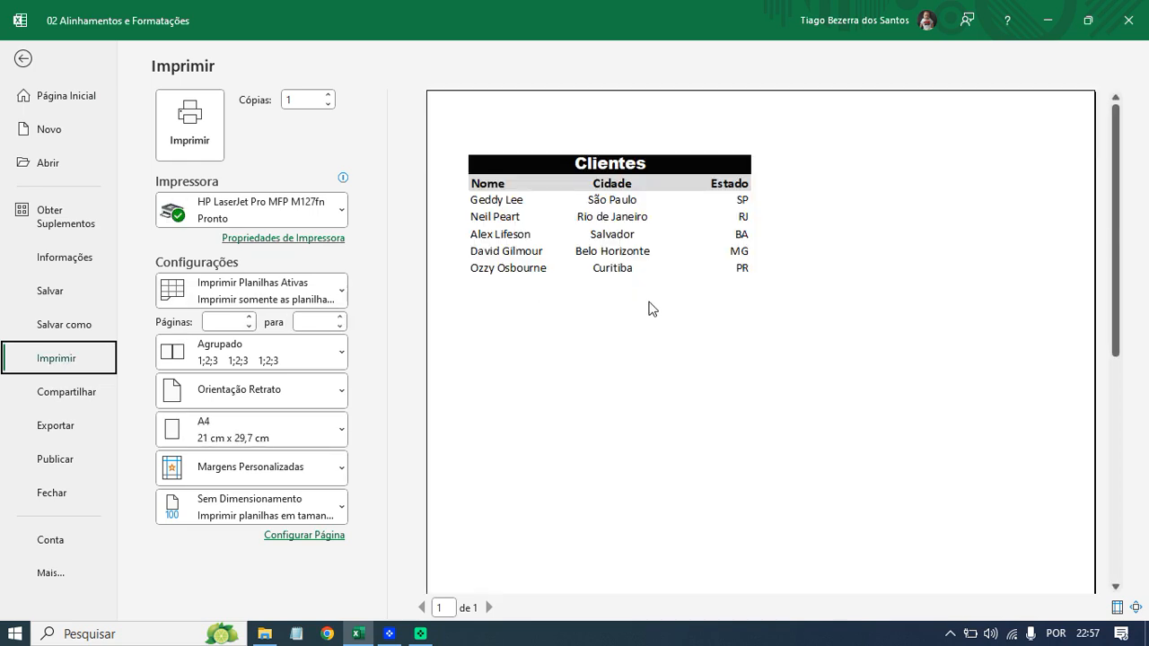
click(23, 60)
Apply all borders (Todas as Bordas) to the client table and the empty row below it, A1:C8.
drag(150, 219, 227, 390)
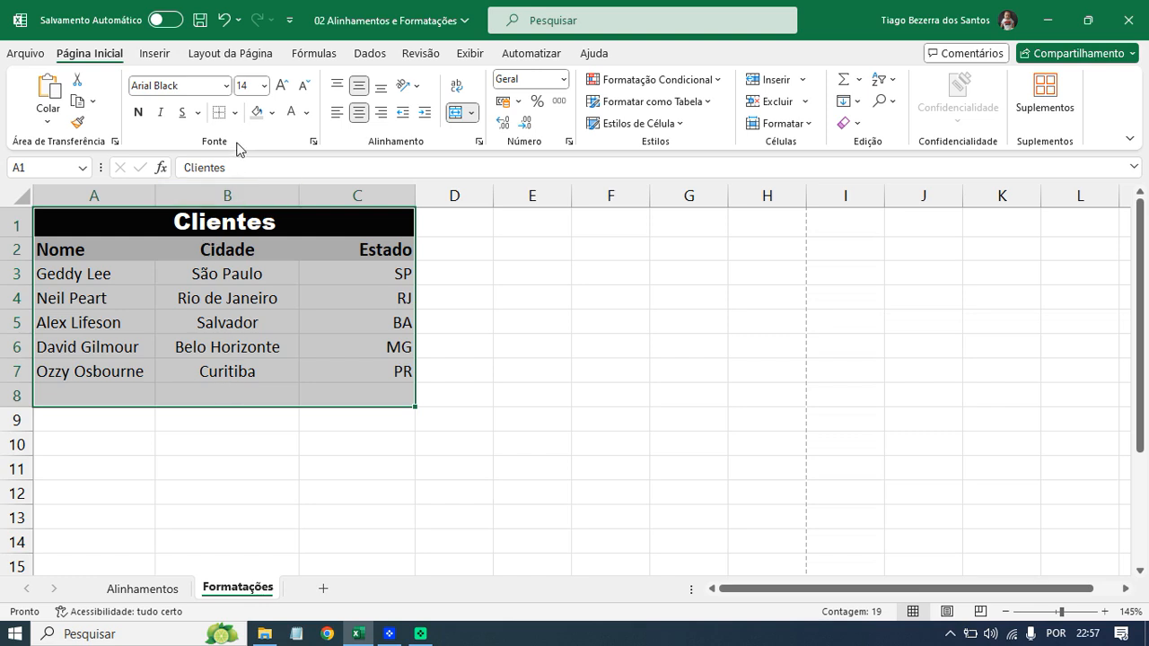
click(235, 113)
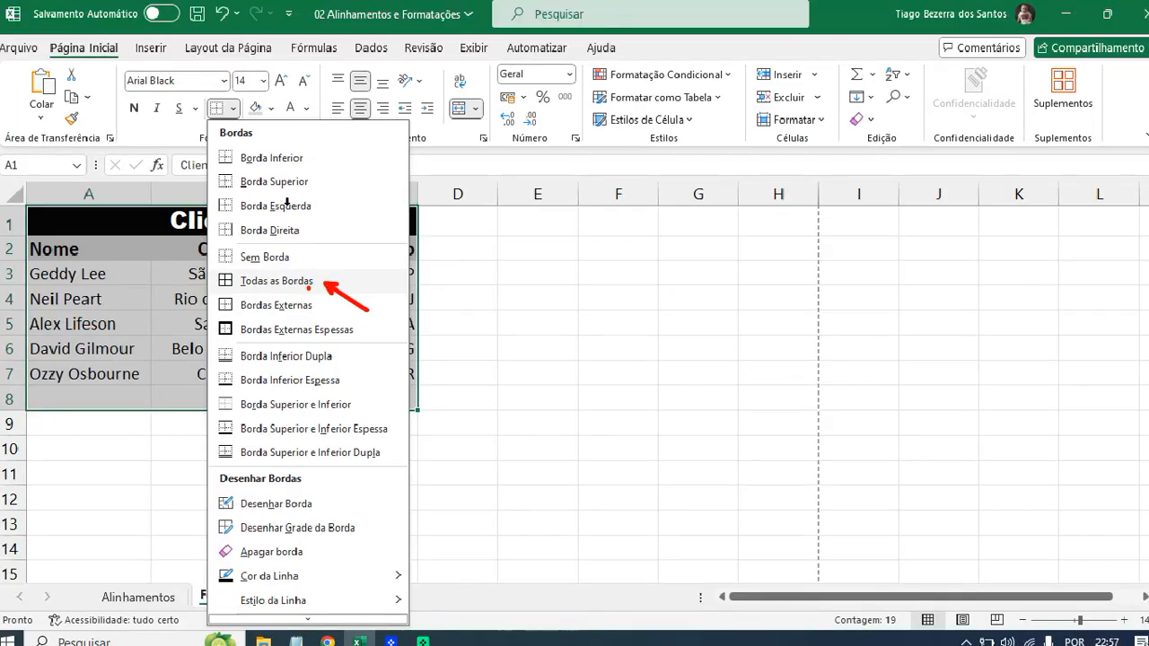
click(308, 296)
click(235, 113)
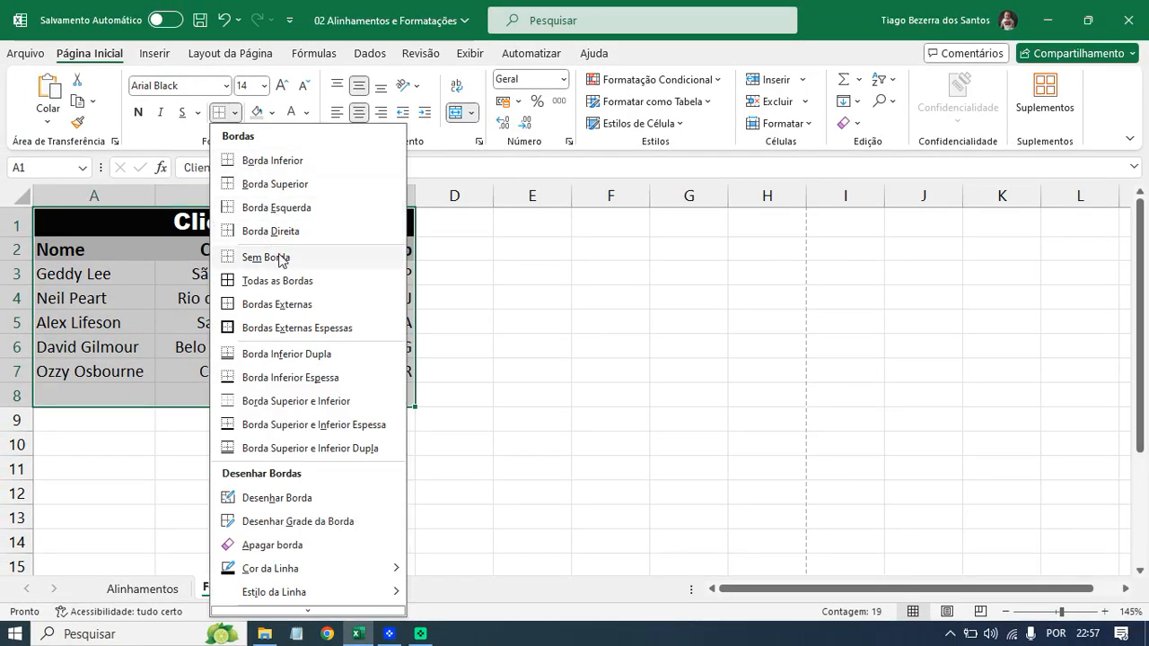
click(271, 281)
click(534, 321)
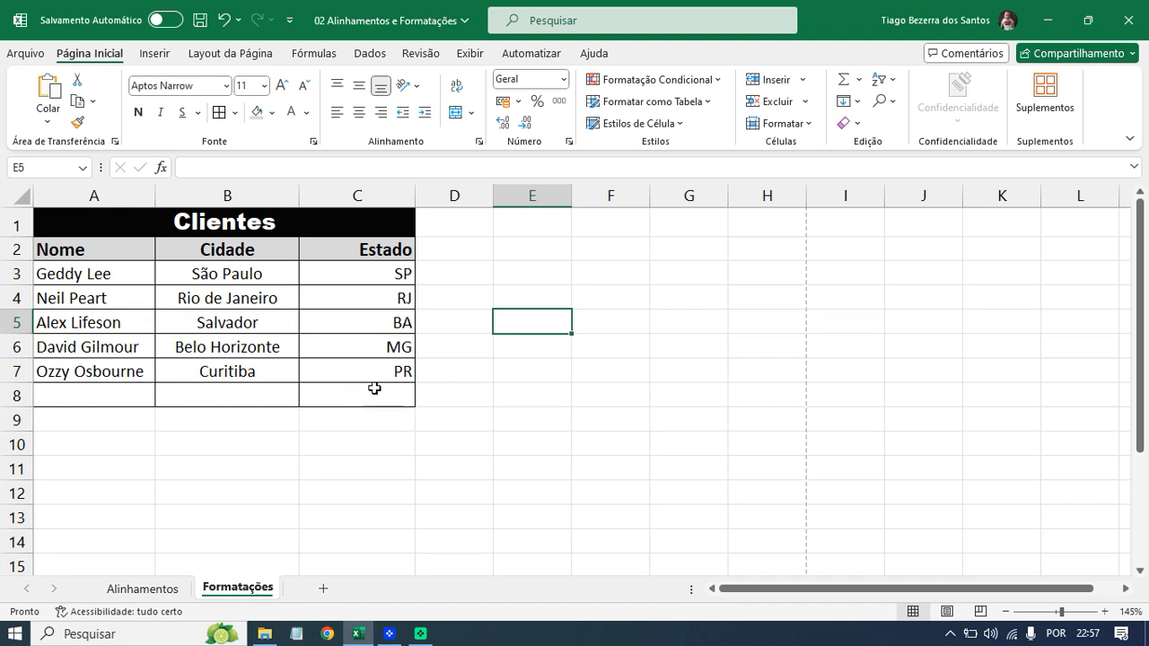
Check in the print preview how the bordered table and its extra empty row print, and return to the worksheet.
click(26, 54)
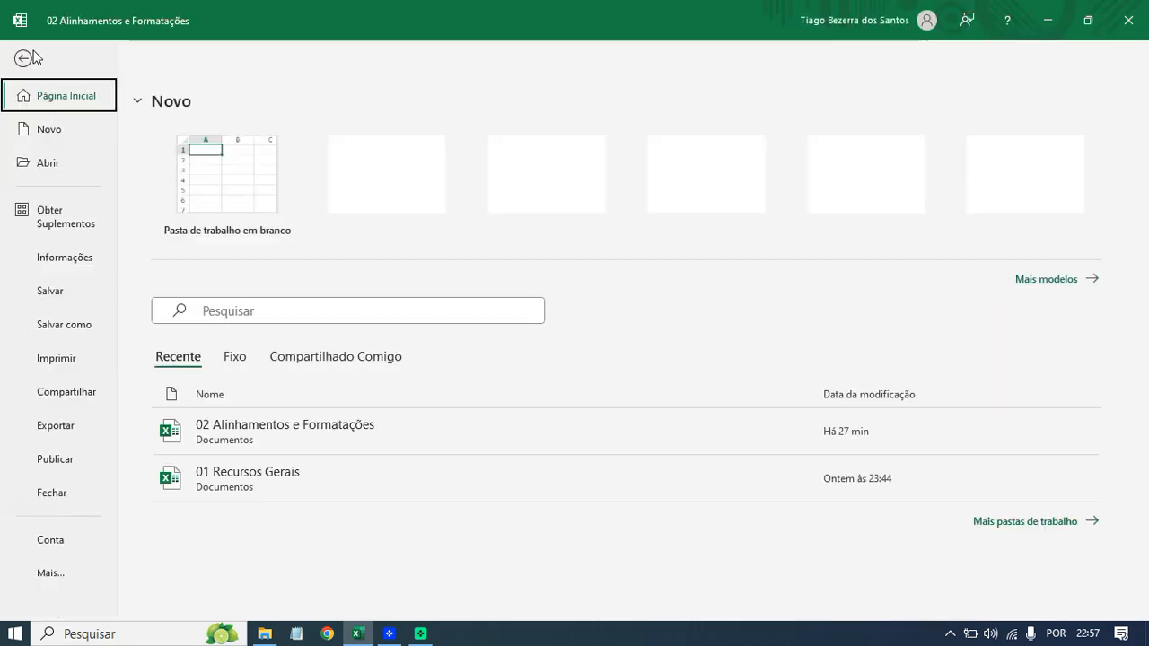
click(57, 358)
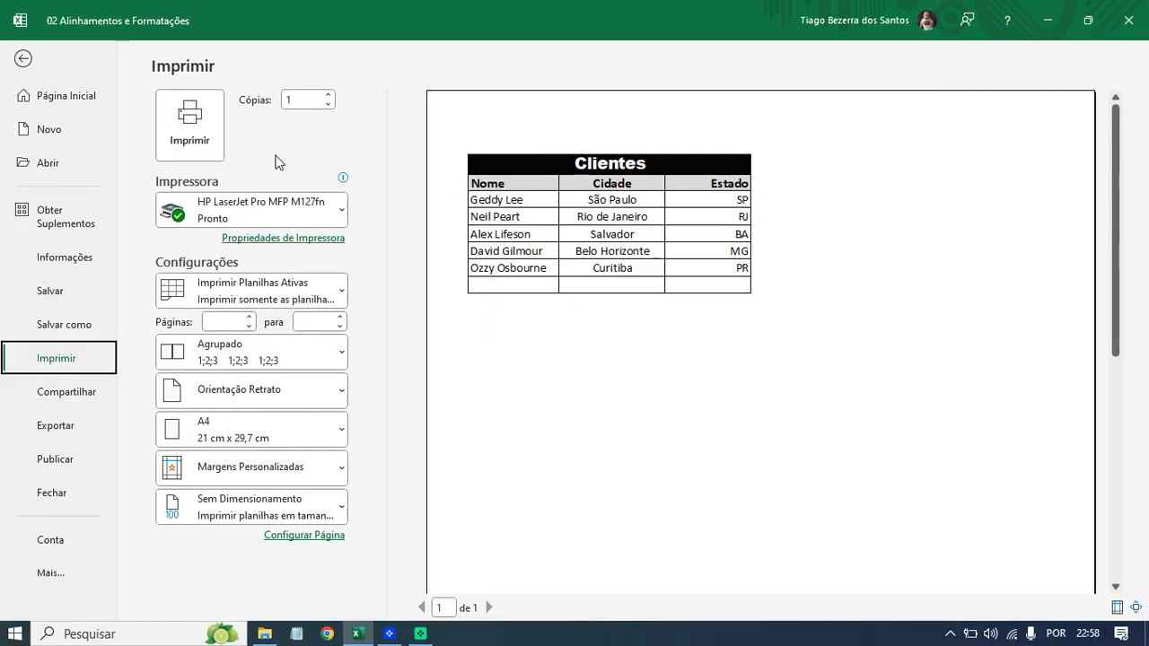
click(27, 67)
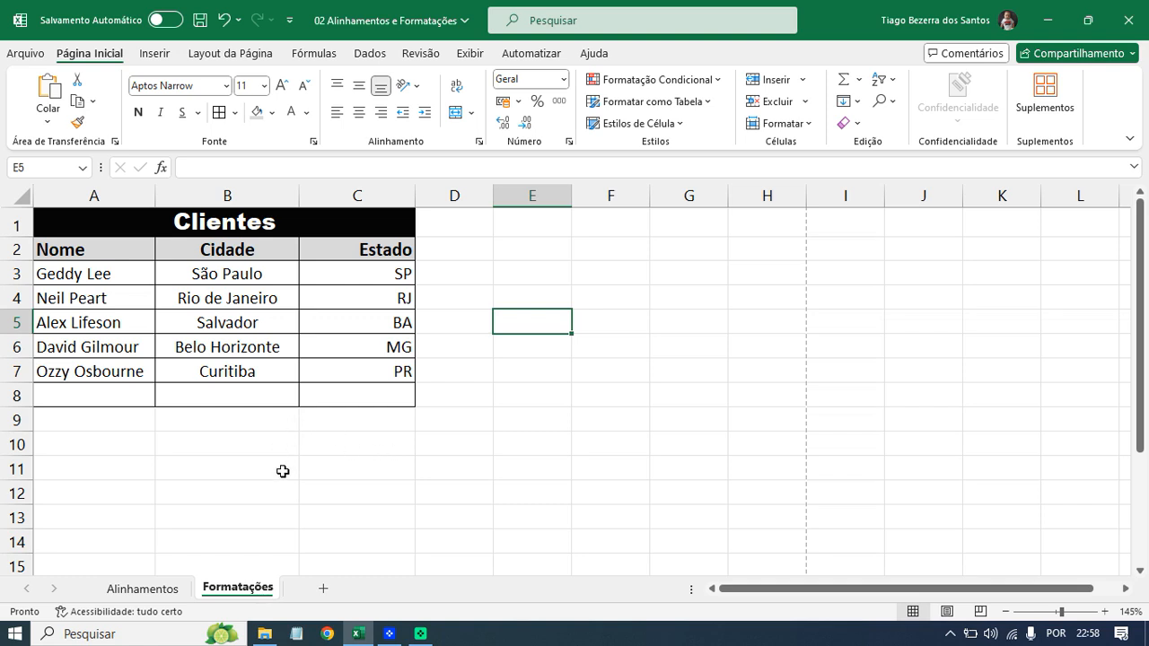
Remove the borders (Sem Borda) from the empty cells A8:C8 below the client table.
scroll(130, 415, up, 1)
click(130, 415)
drag(129, 414, 403, 426)
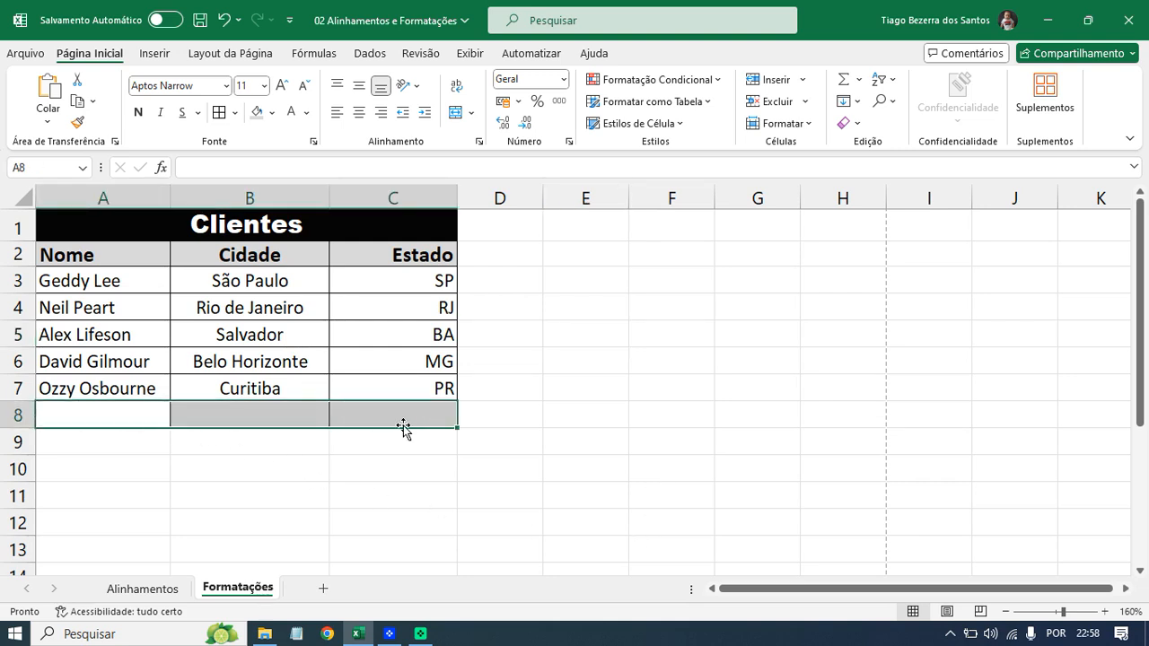
click(235, 112)
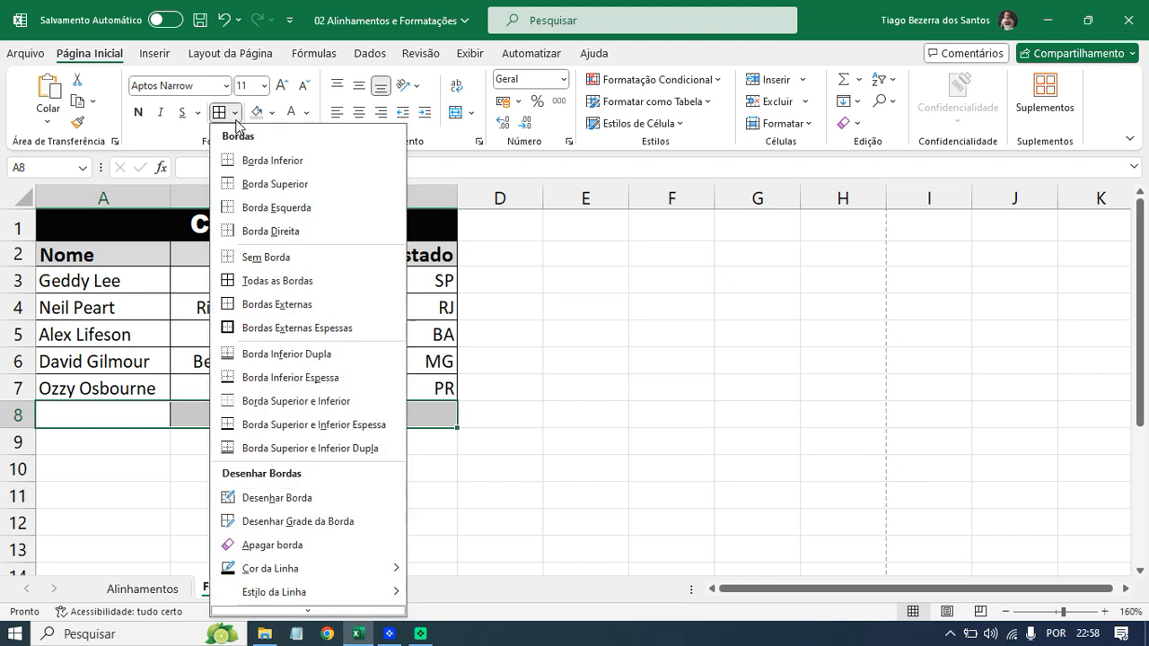
click(299, 259)
click(489, 378)
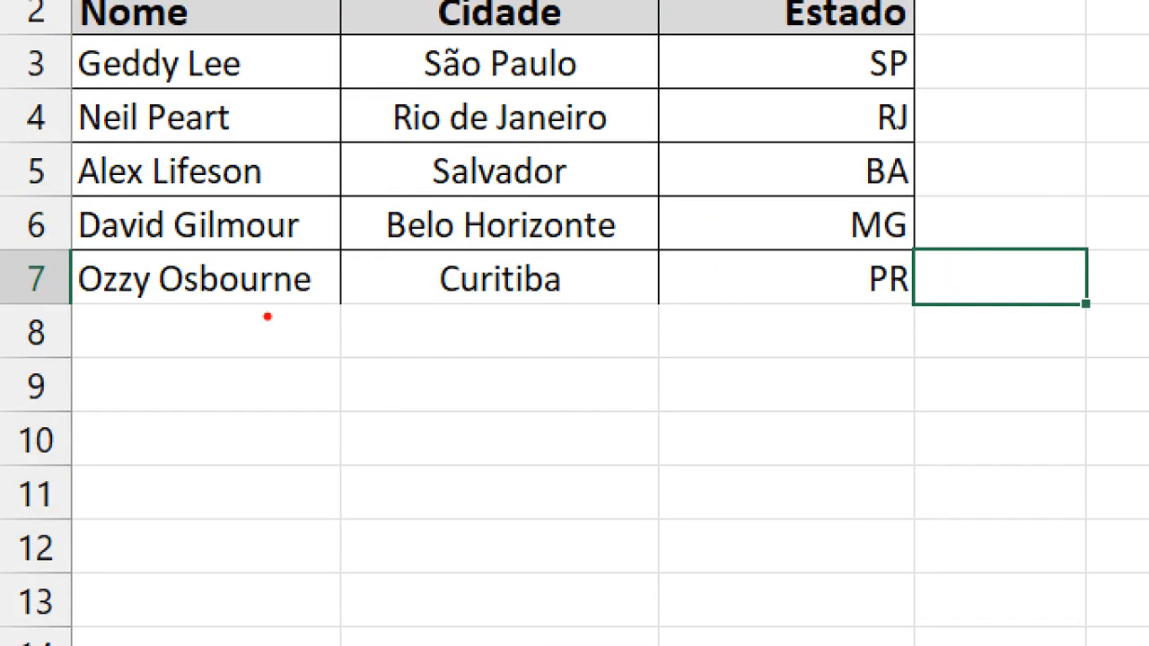
drag(267, 314, 634, 331)
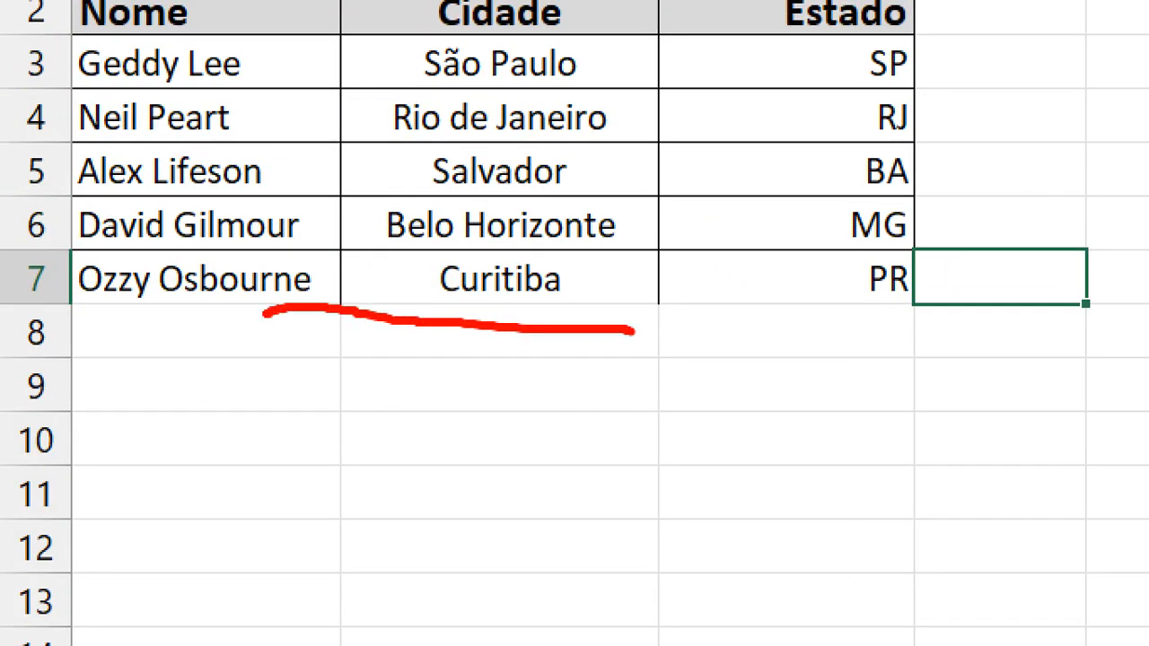
key(Escape)
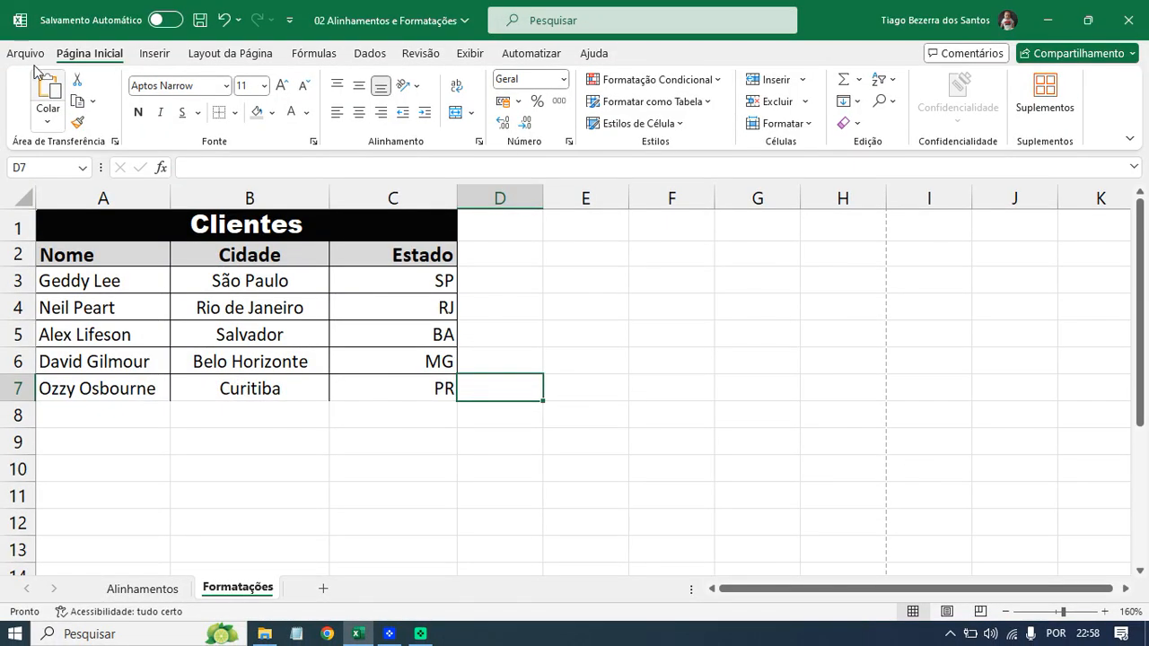
Examine the bottom edge of the table's last row in the print preview and return to the worksheet.
click(25, 54)
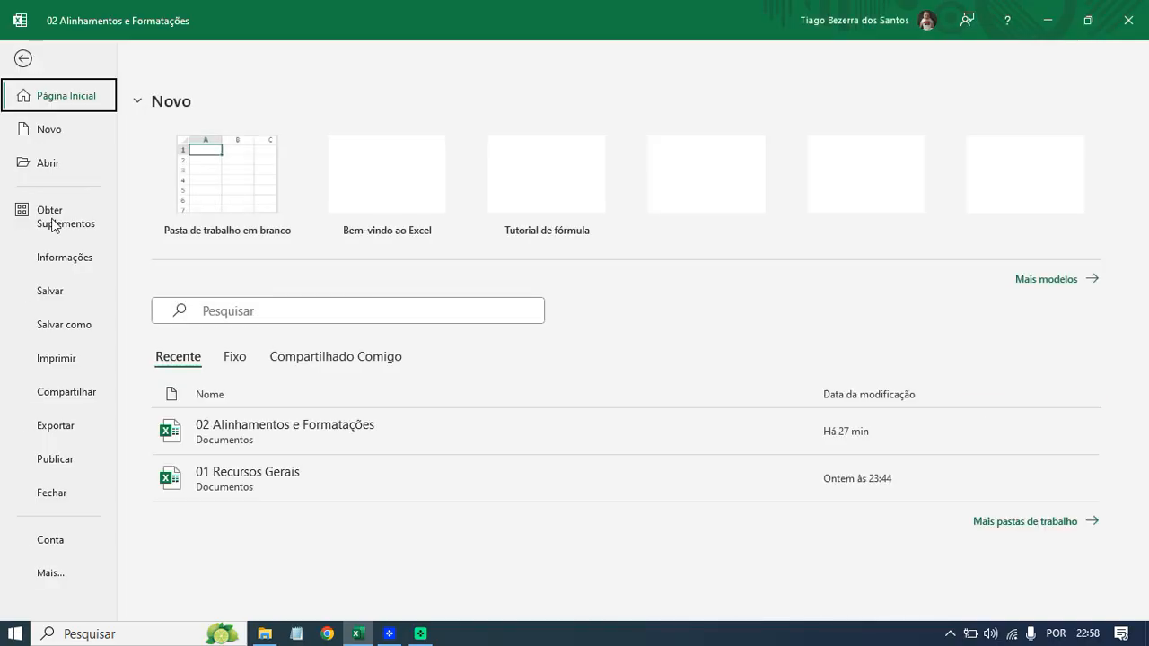
click(79, 360)
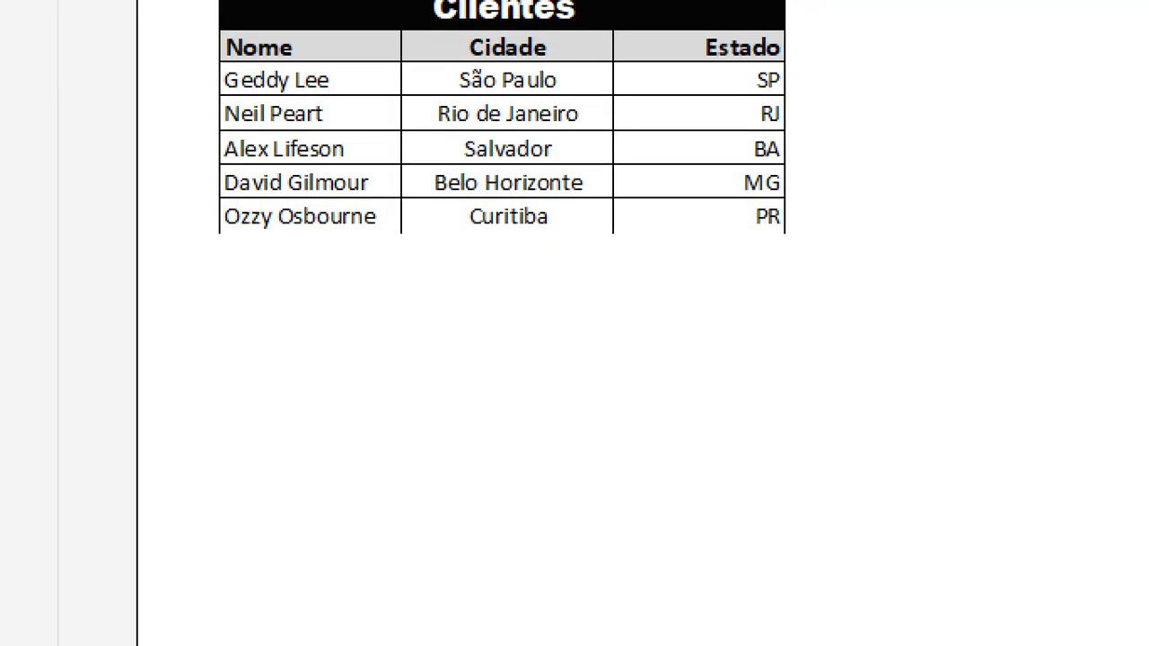
drag(276, 241, 330, 242)
drag(480, 239, 576, 246)
drag(703, 251, 745, 254)
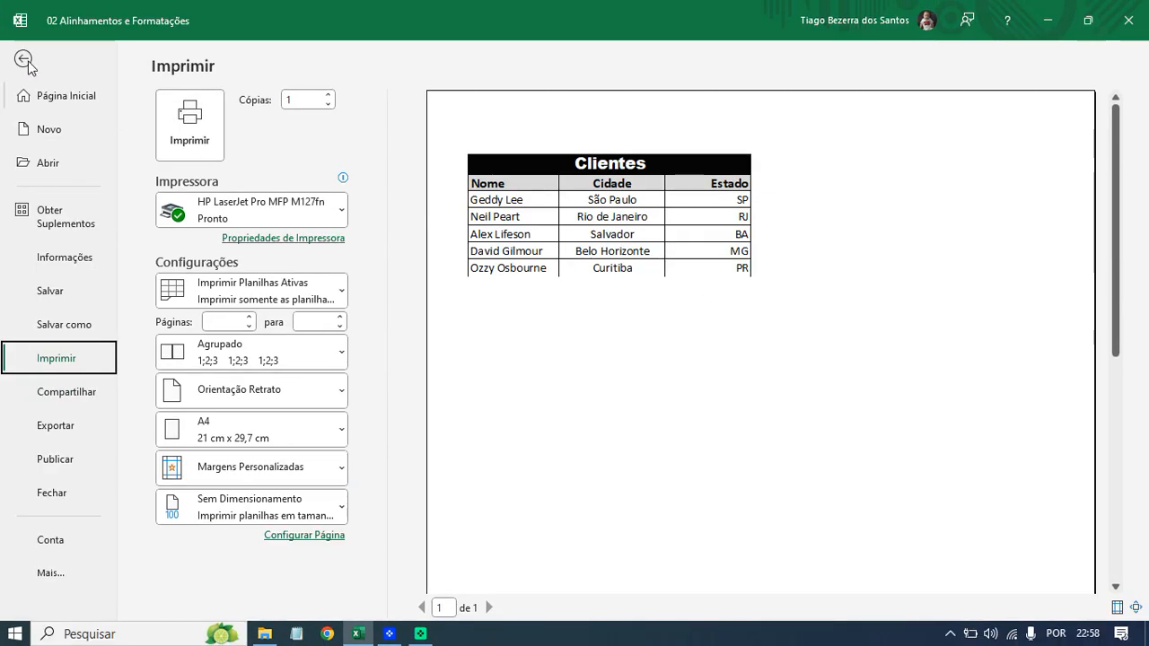
click(30, 69)
Apply all borders (Todas as Bordas) to the table's last row, A7:C7.
drag(136, 391, 403, 398)
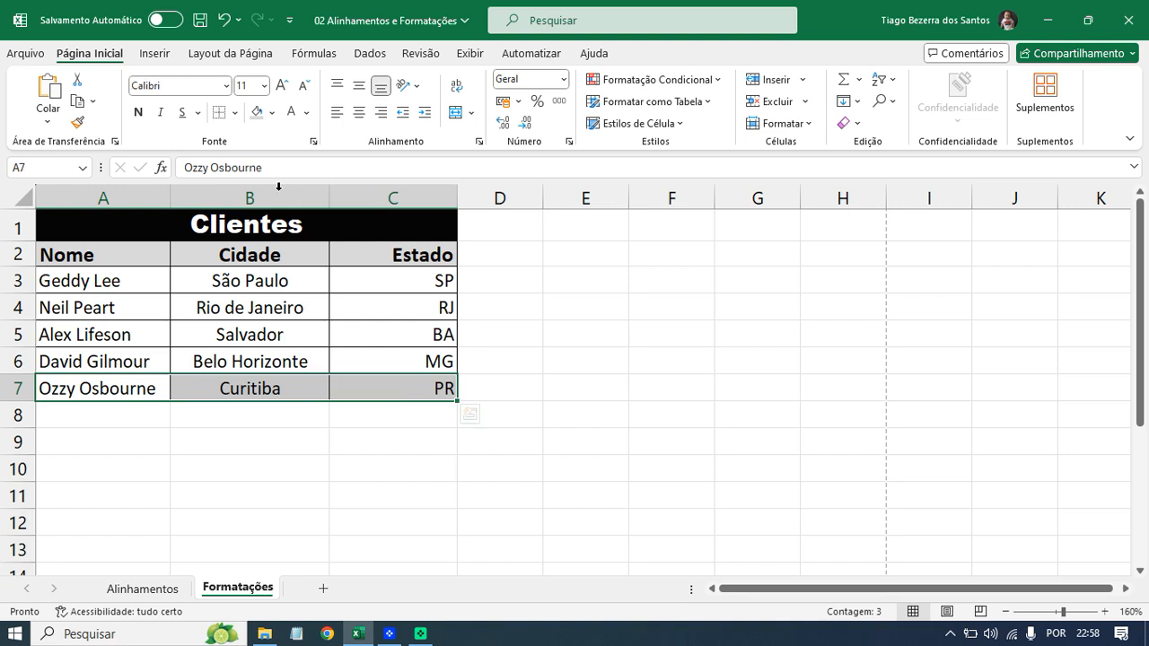
click(235, 113)
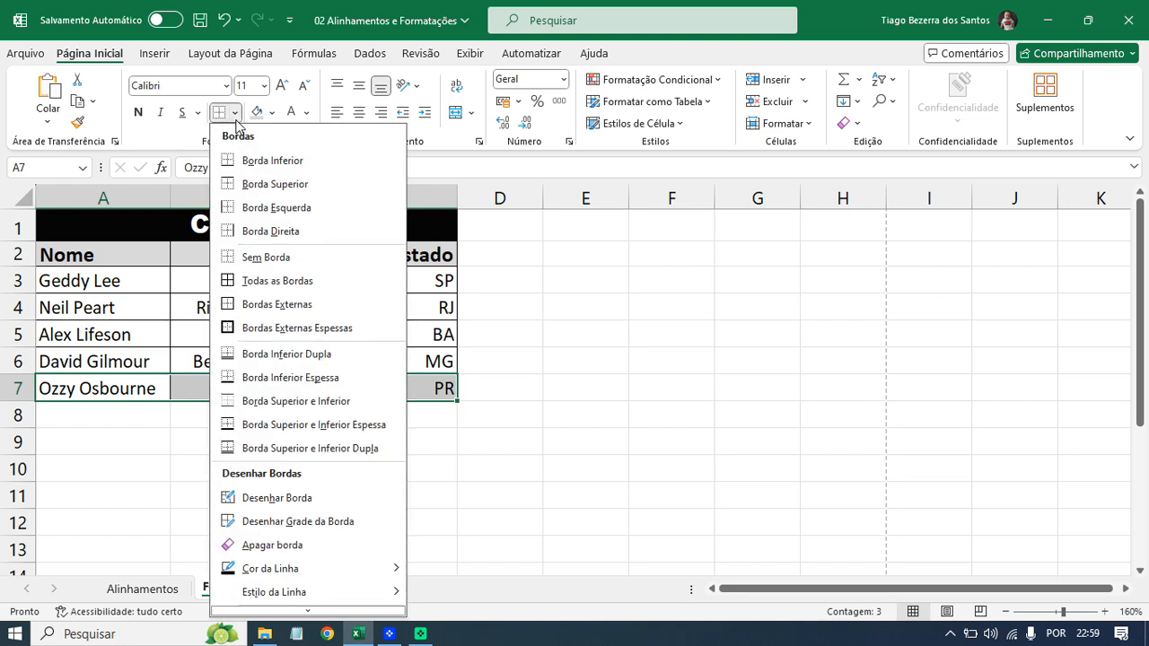
click(305, 286)
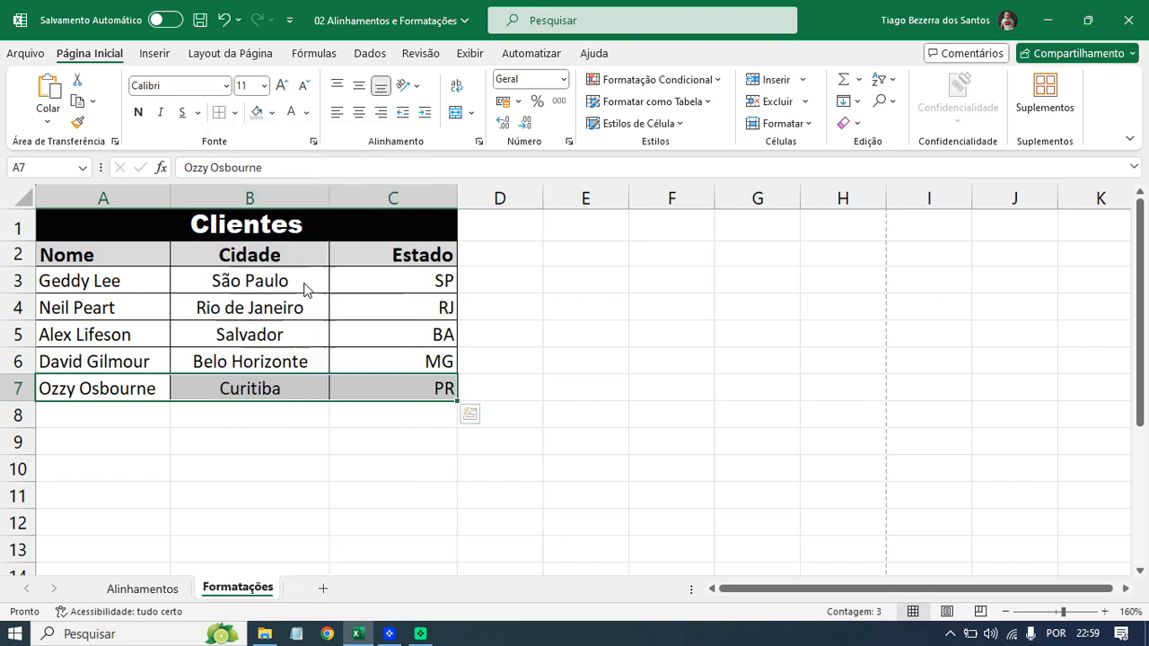
click(544, 354)
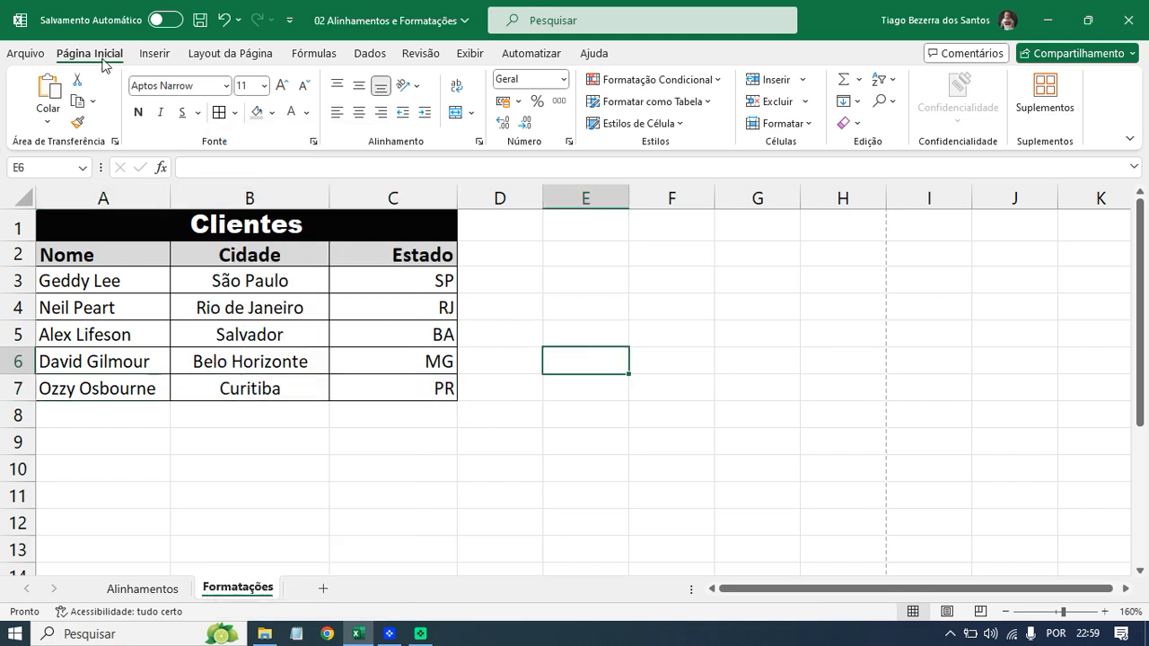
Check the table's restored bottom border in the print preview and return to the worksheet.
click(40, 52)
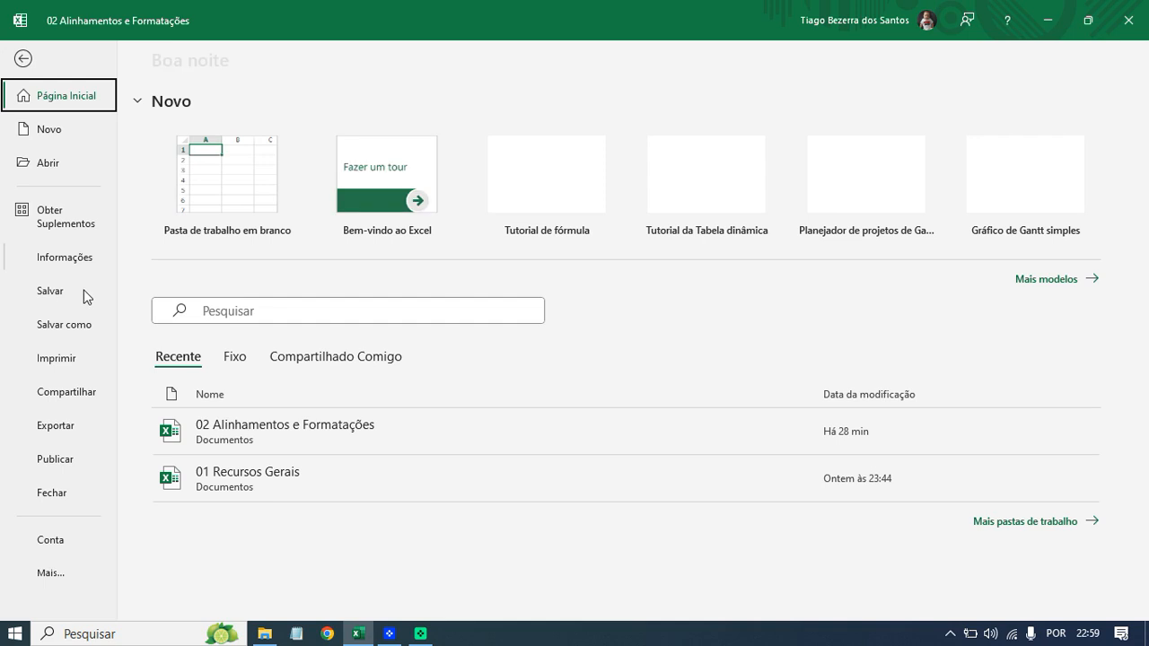
click(75, 359)
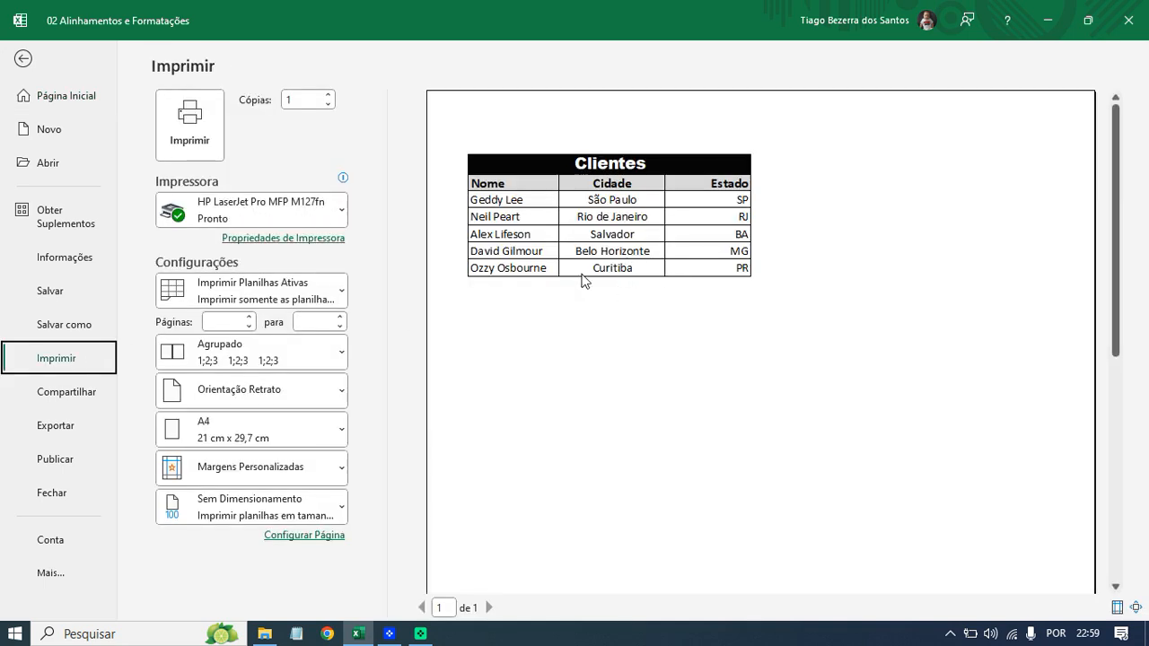
click(22, 63)
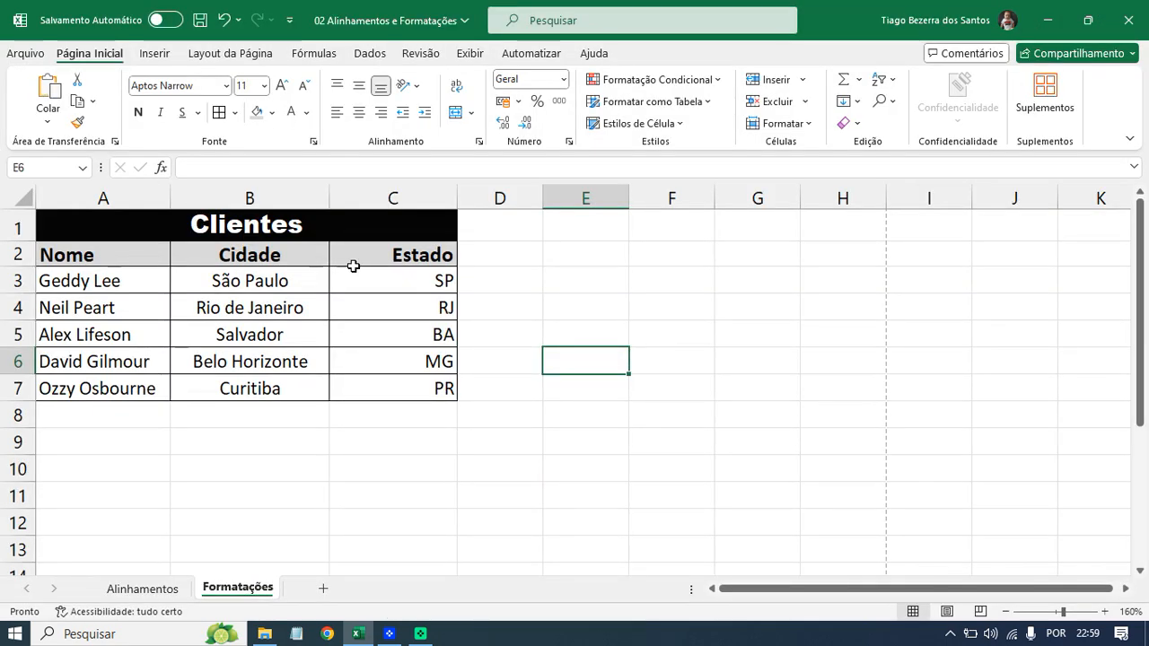
Select cell C4 and save the workbook.
click(417, 298)
ctrl+scroll(417, 333, up, 2)
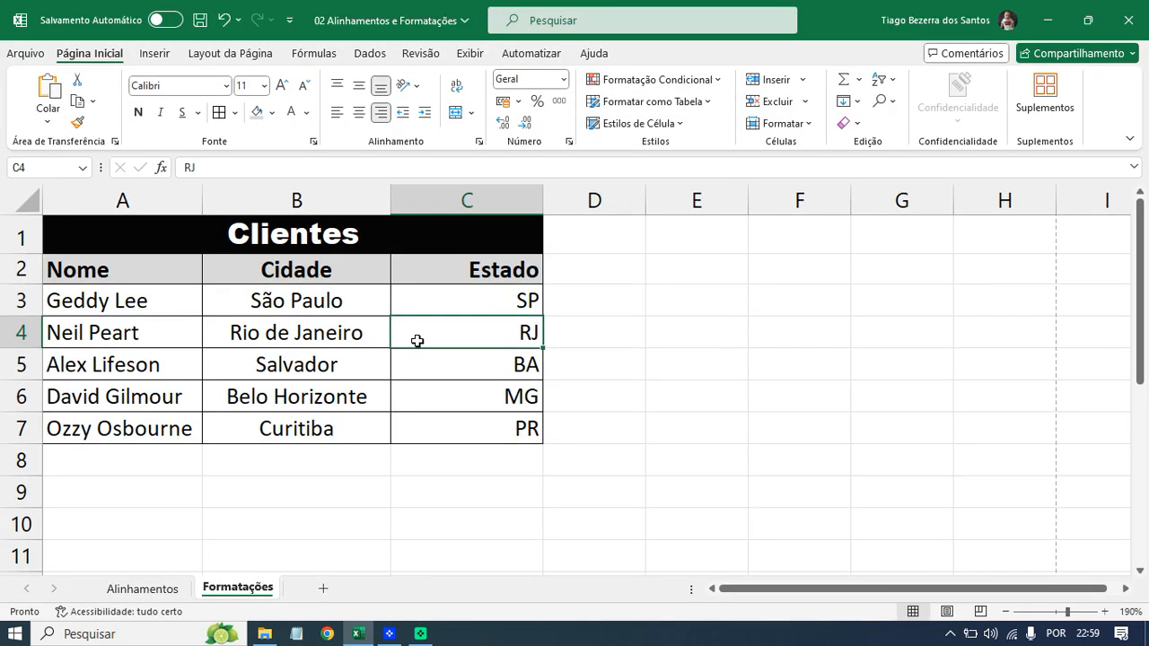
click(201, 20)
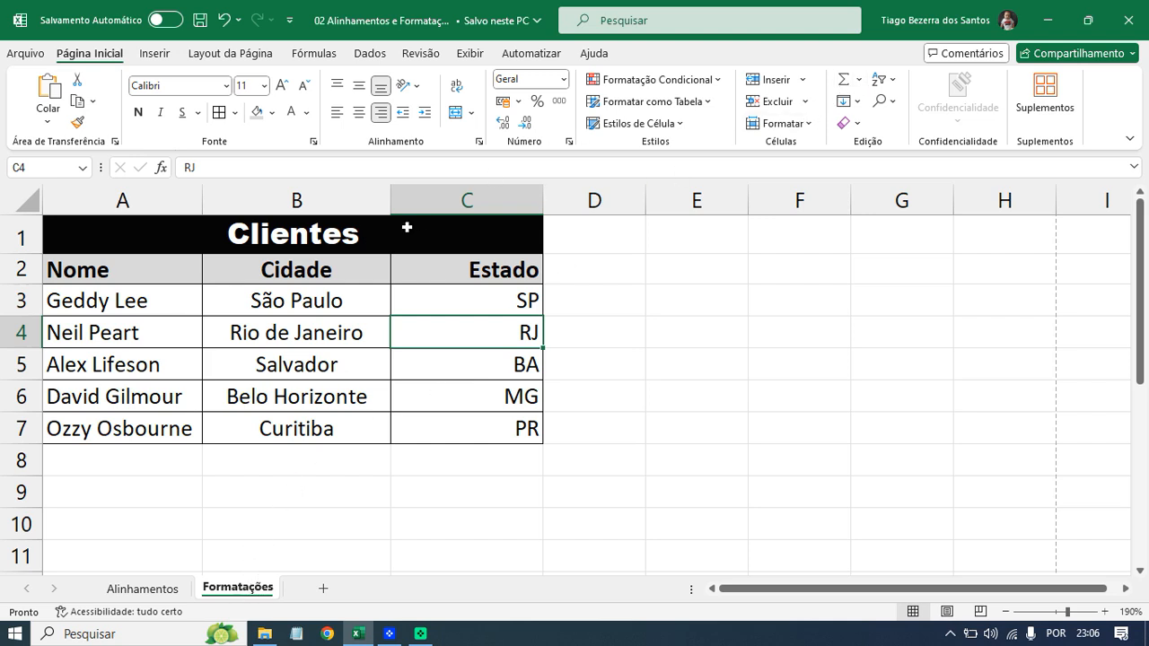
Duplicate the Formatações sheet, placing the copy directly after the original.
right_click(236, 596)
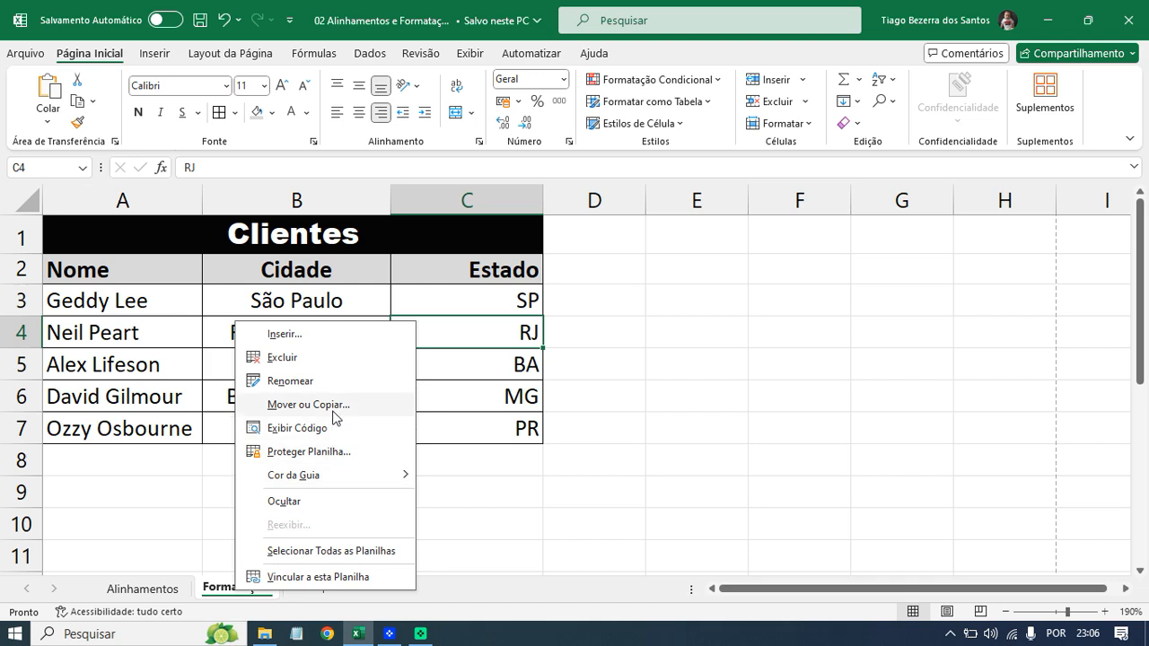
click(220, 589)
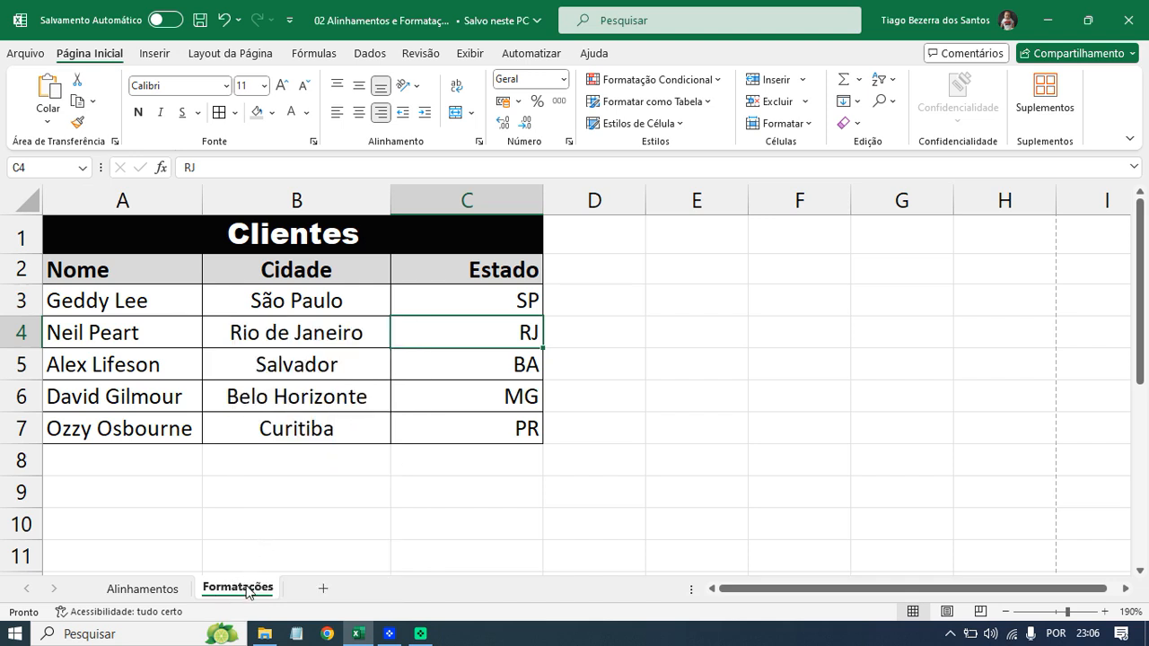
drag(233, 589, 254, 586)
drag(255, 585, 313, 585)
drag(314, 585, 315, 586)
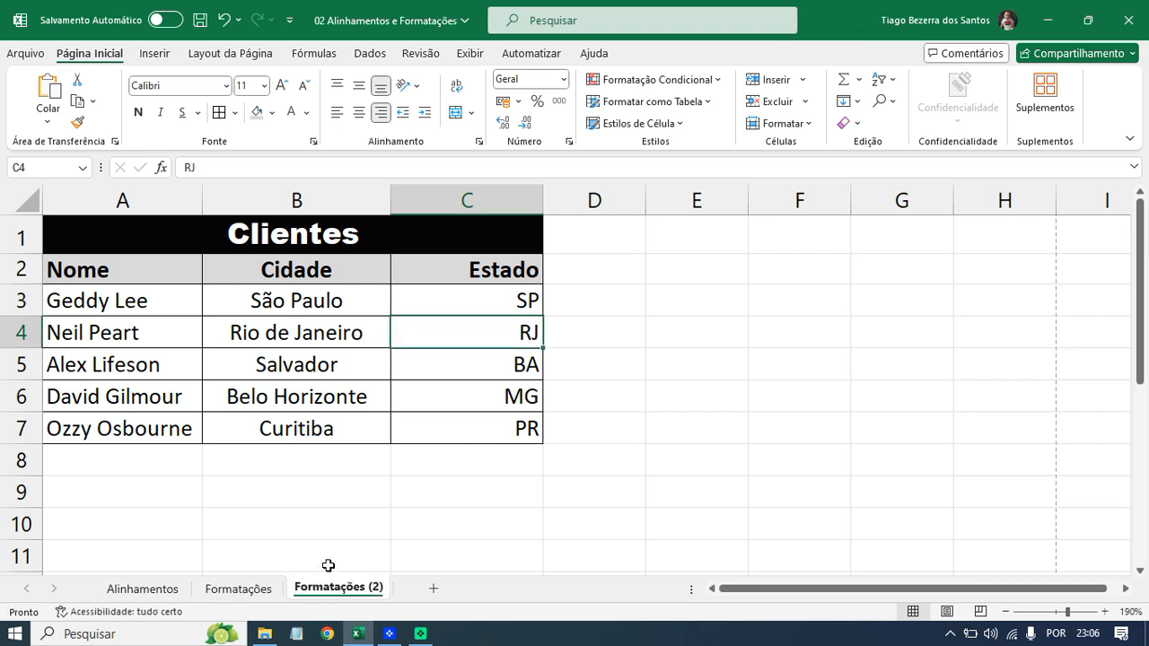
Create another copy of the Formatações sheet in the same workbook, placing it at the end of the sheets.
right_click(250, 594)
click(336, 404)
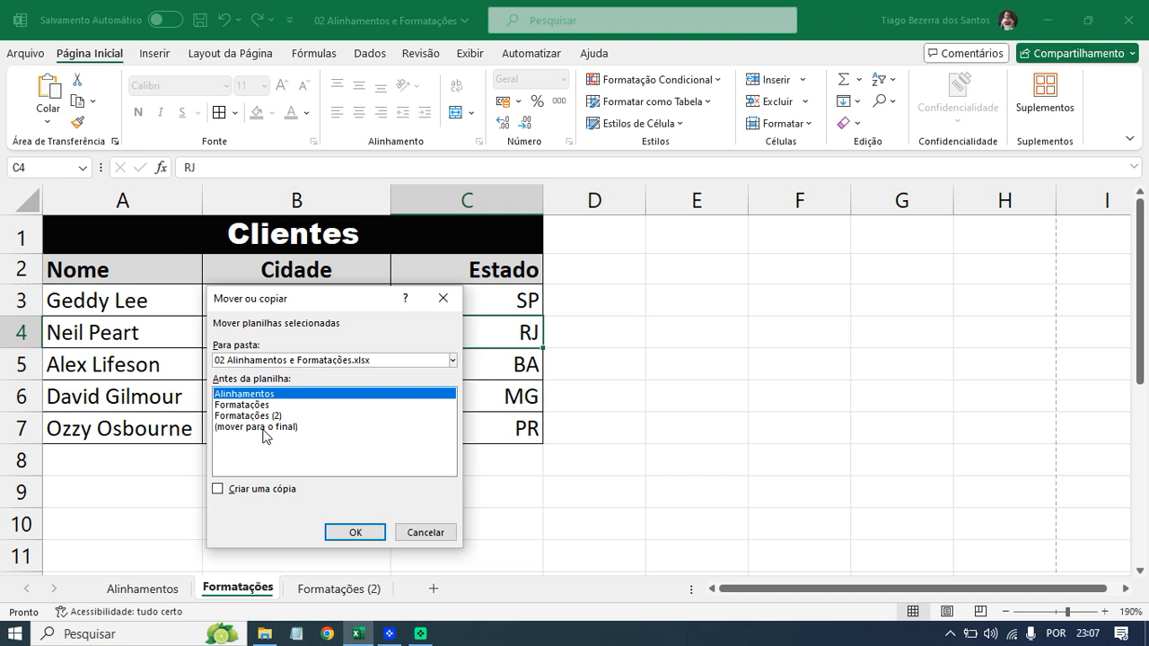
click(263, 429)
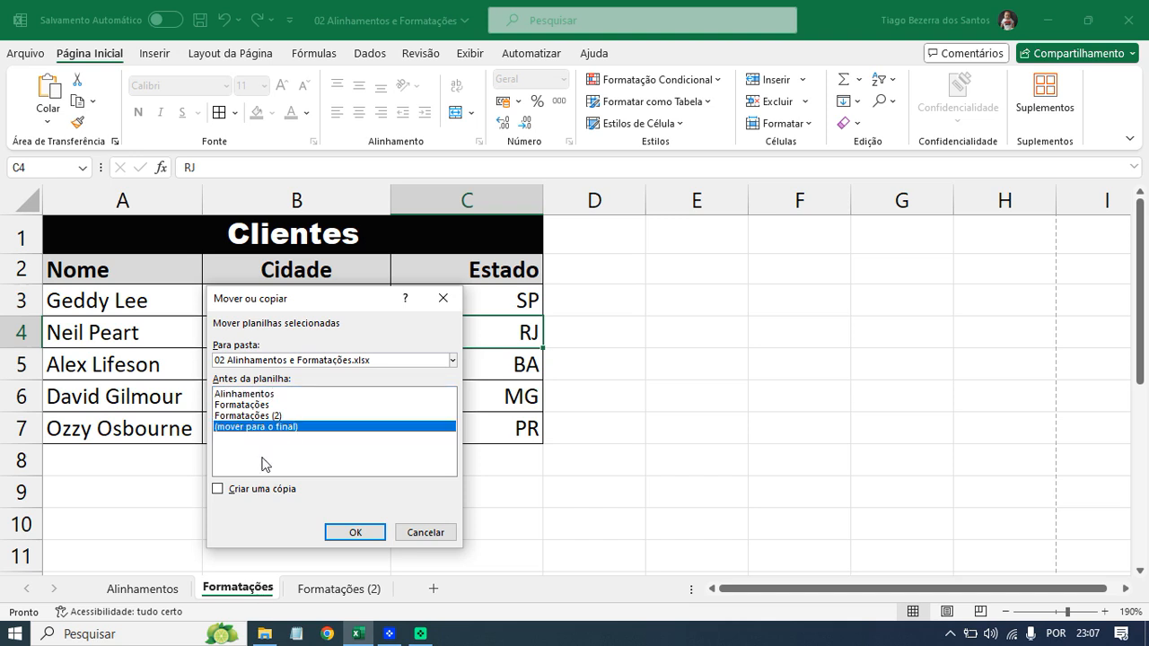
click(219, 489)
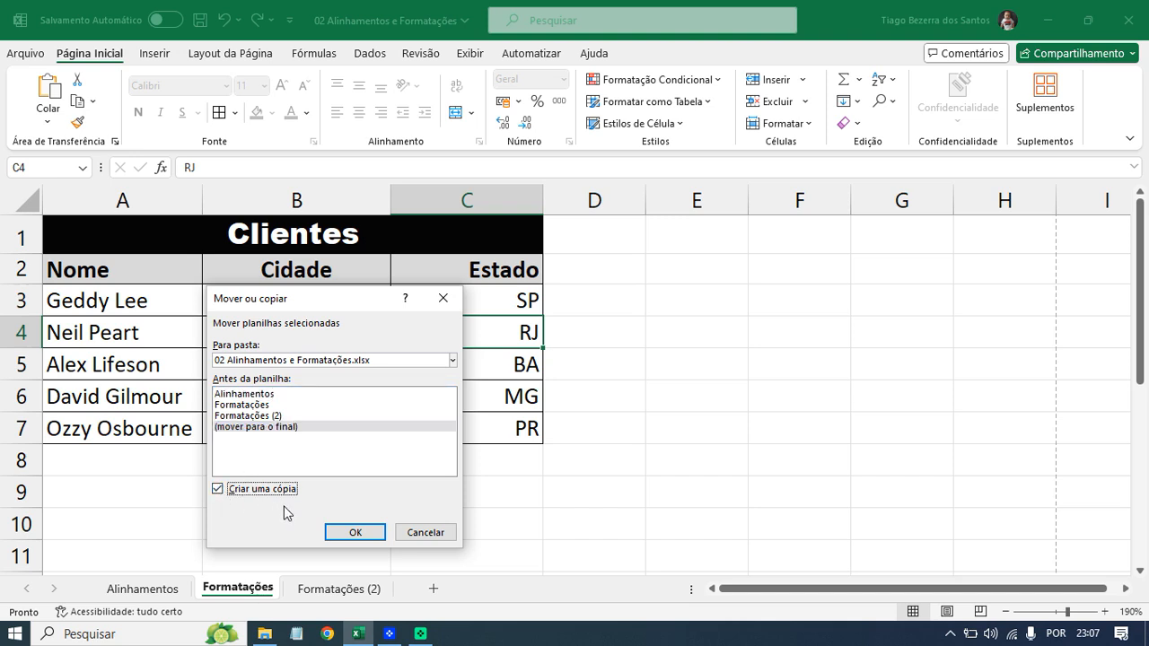
click(350, 532)
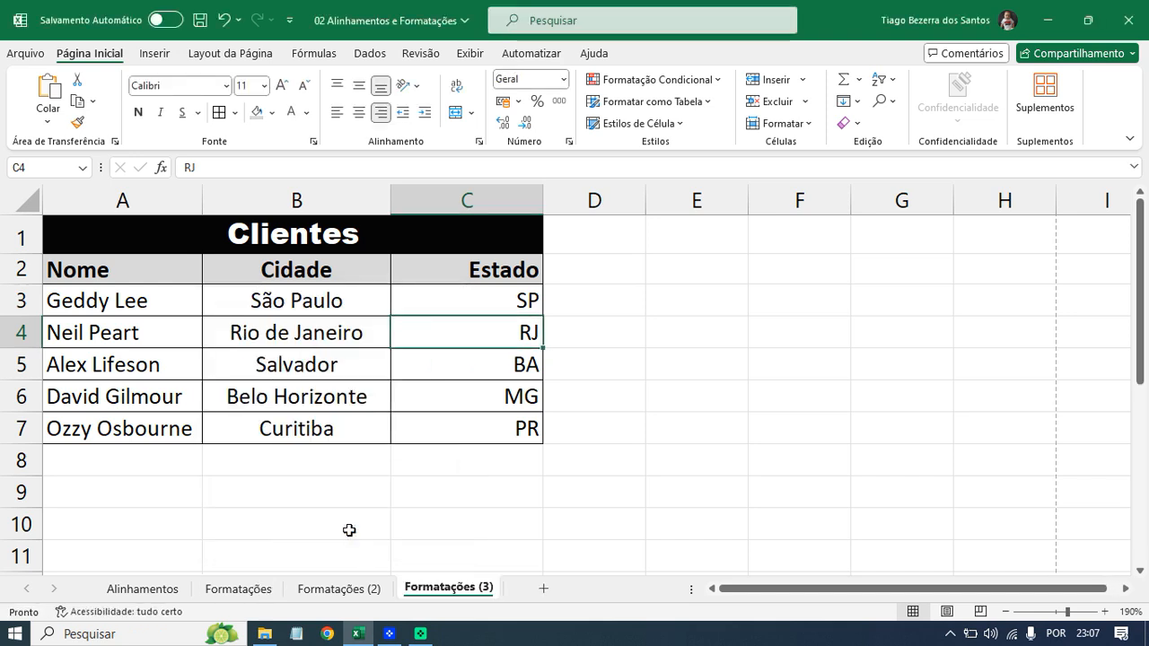
Delete the Formatações (3) sheet permanently.
right_click(441, 593)
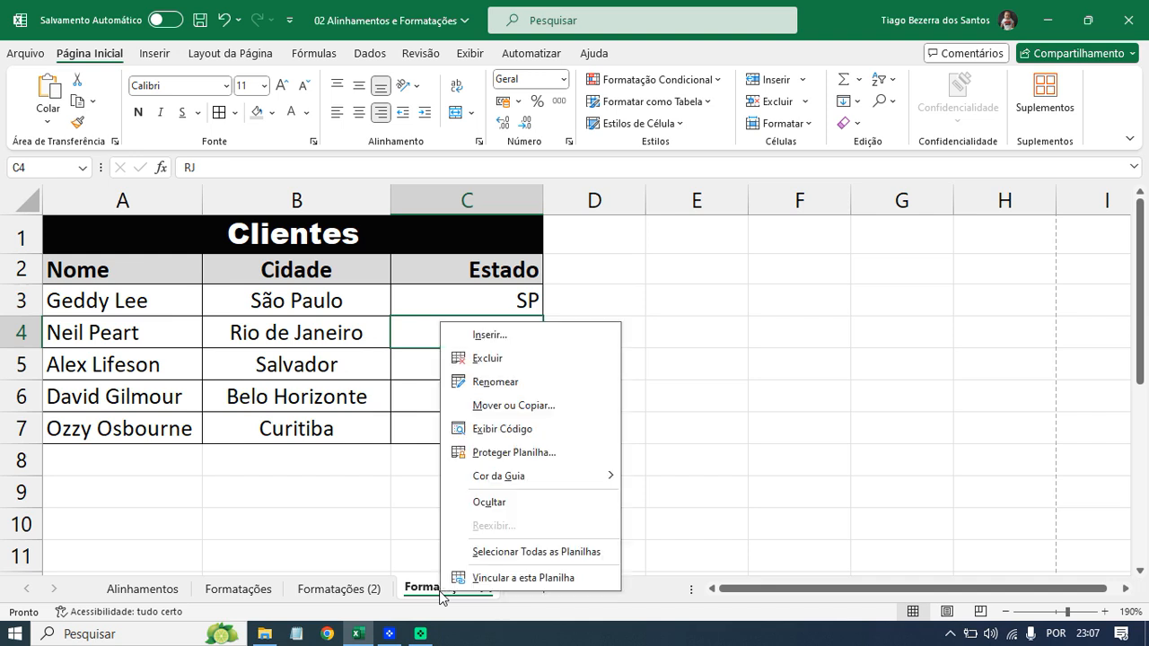
click(513, 359)
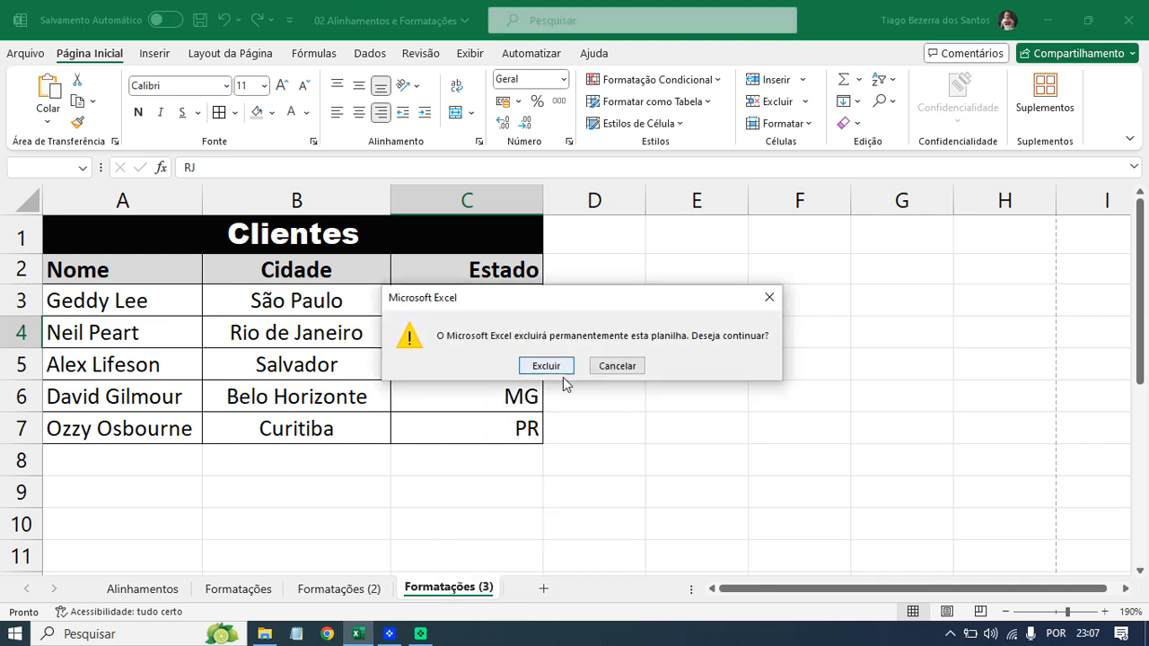
click(562, 367)
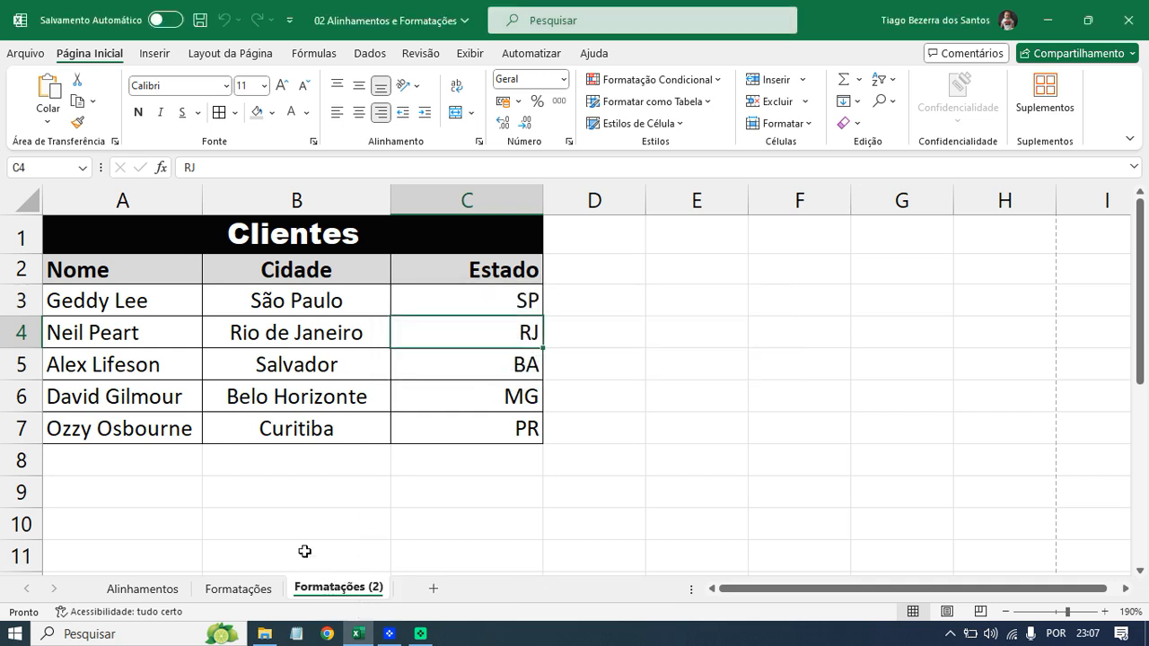
double_click(99, 62)
double_click(98, 59)
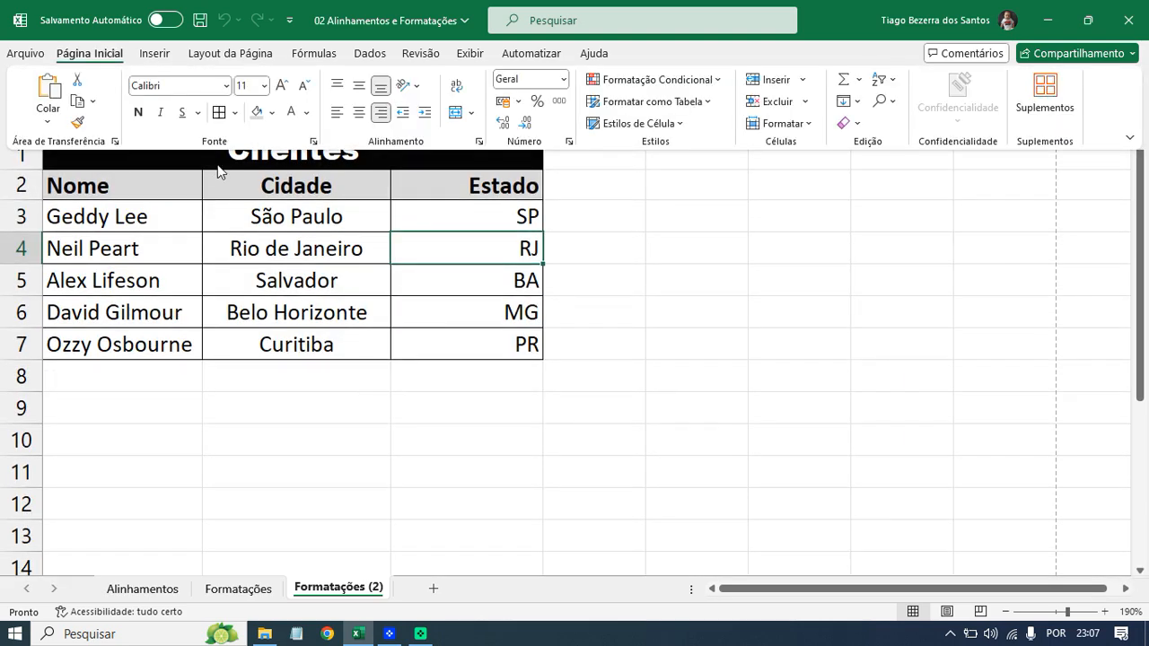
click(306, 282)
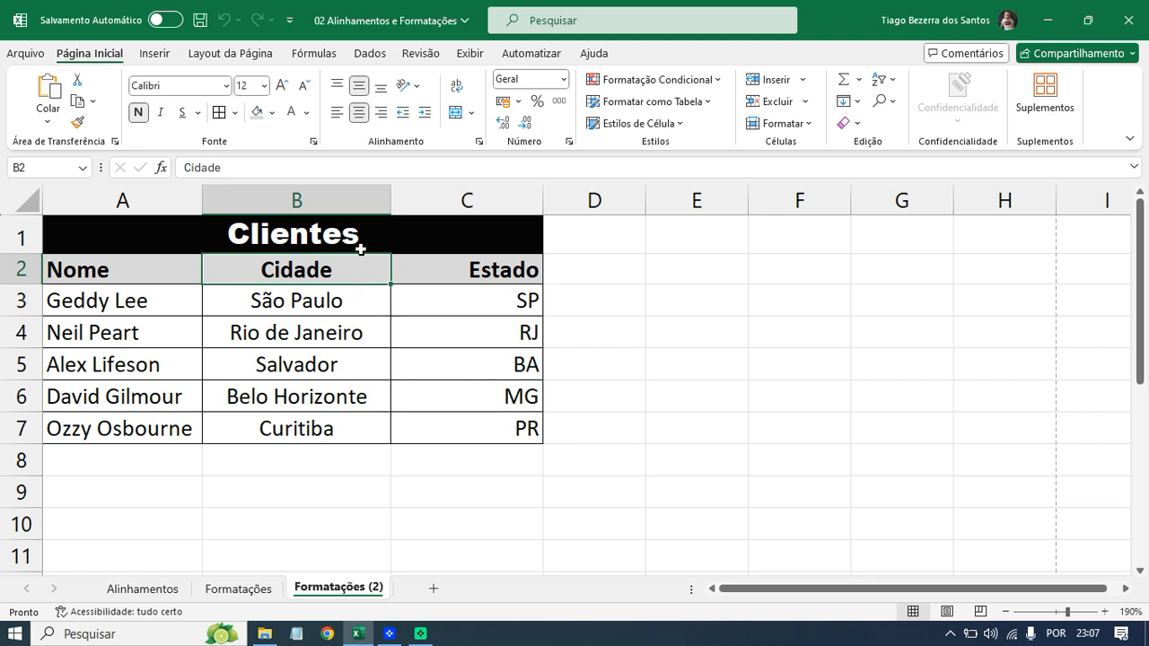
Remove all borders (Sem Borda) from the client table A1:C7 on the Formatações (2) sheet.
drag(365, 238, 357, 422)
click(234, 112)
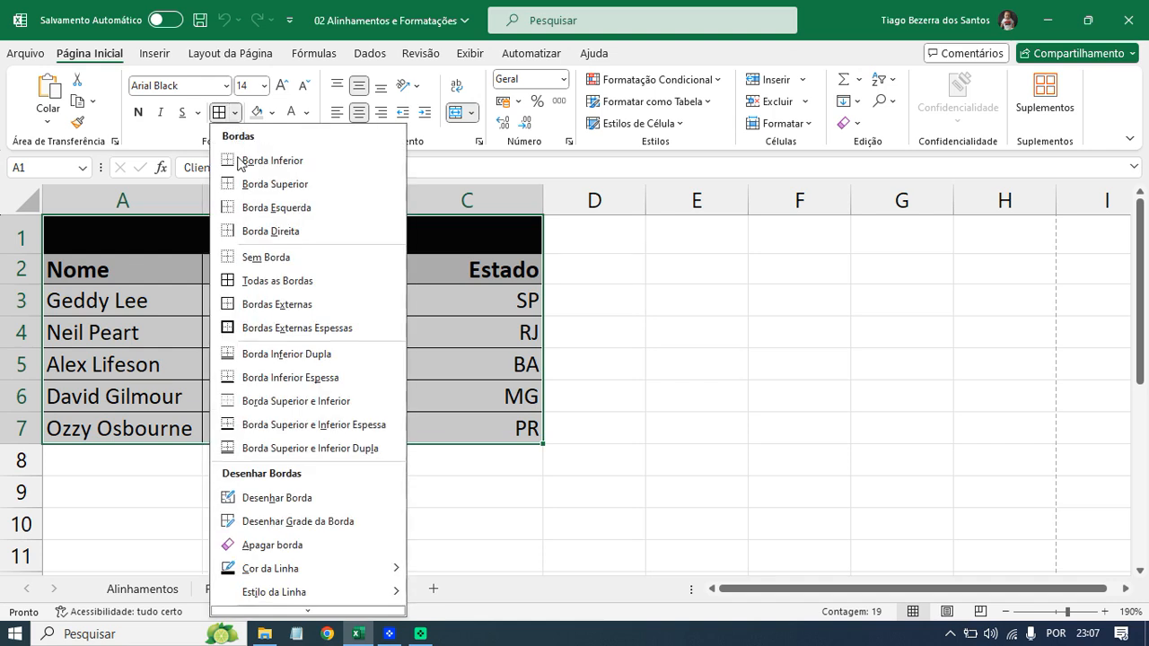
click(260, 258)
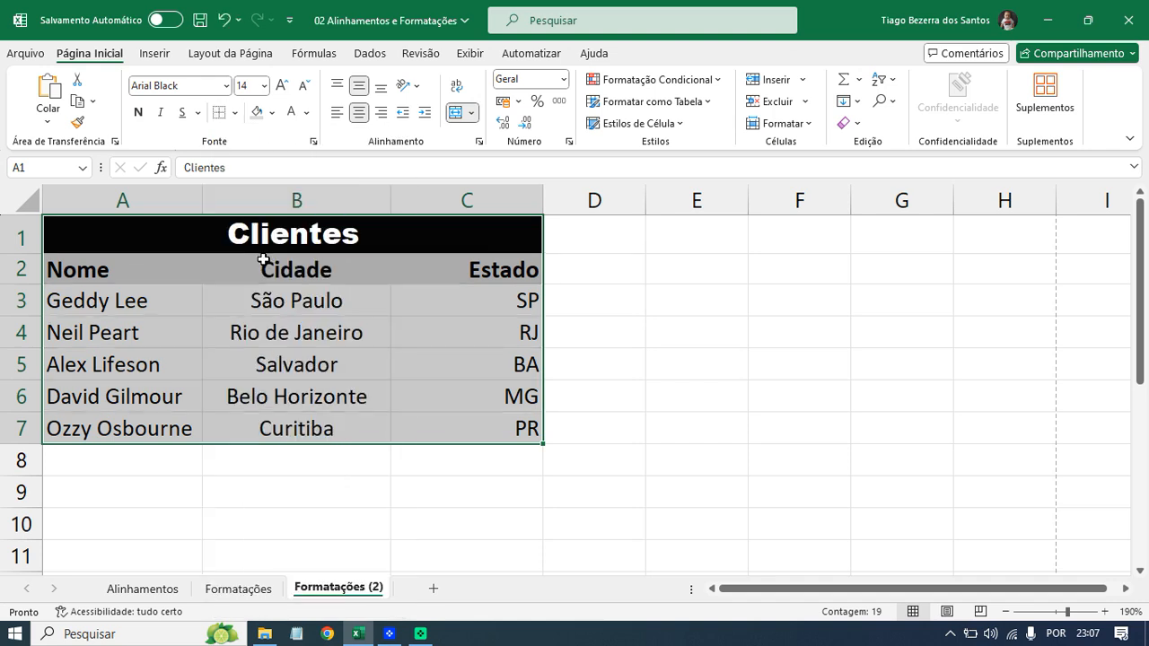
Remove the fill color from the table A1:C7 and set its font color to black.
click(272, 114)
click(294, 304)
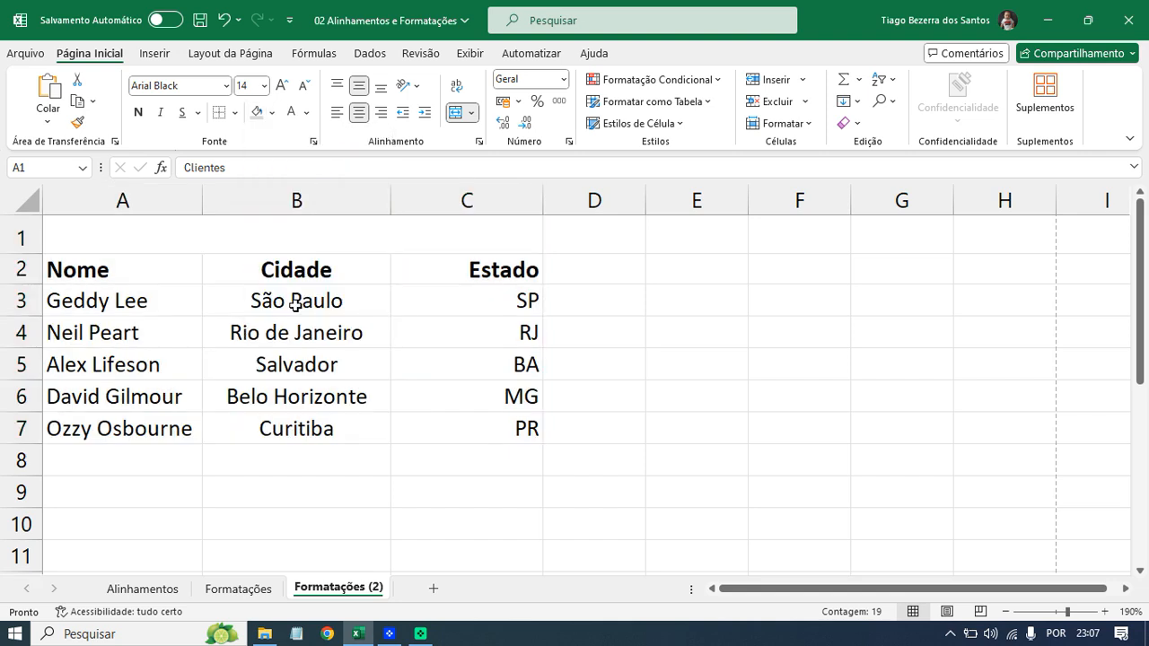
click(306, 112)
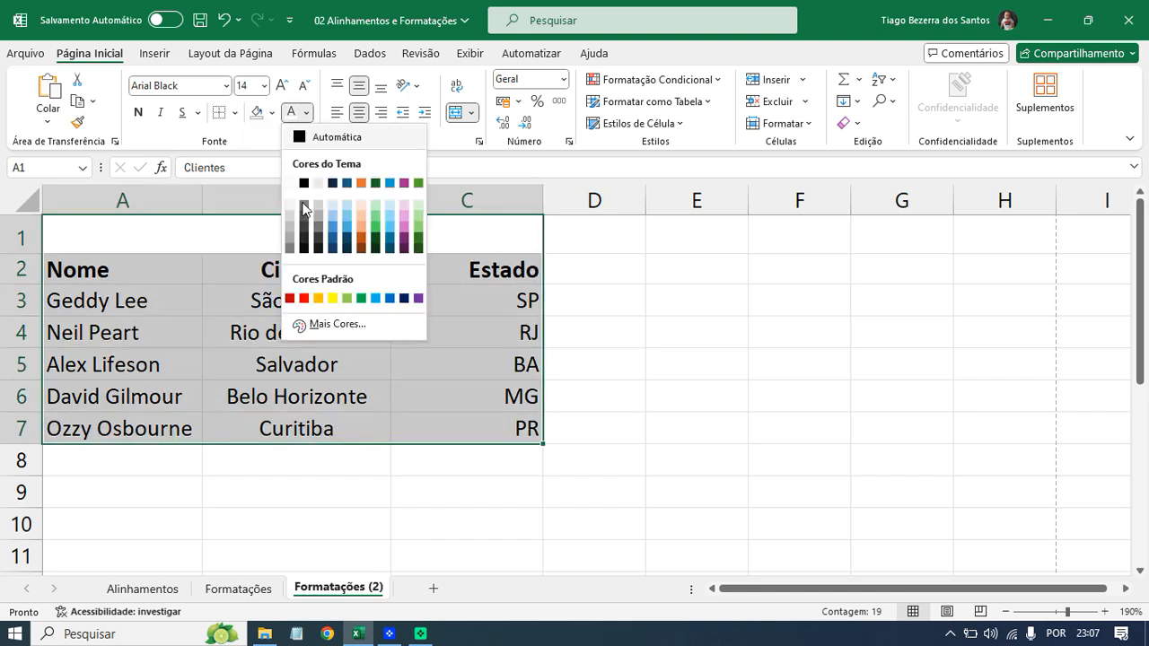
click(304, 184)
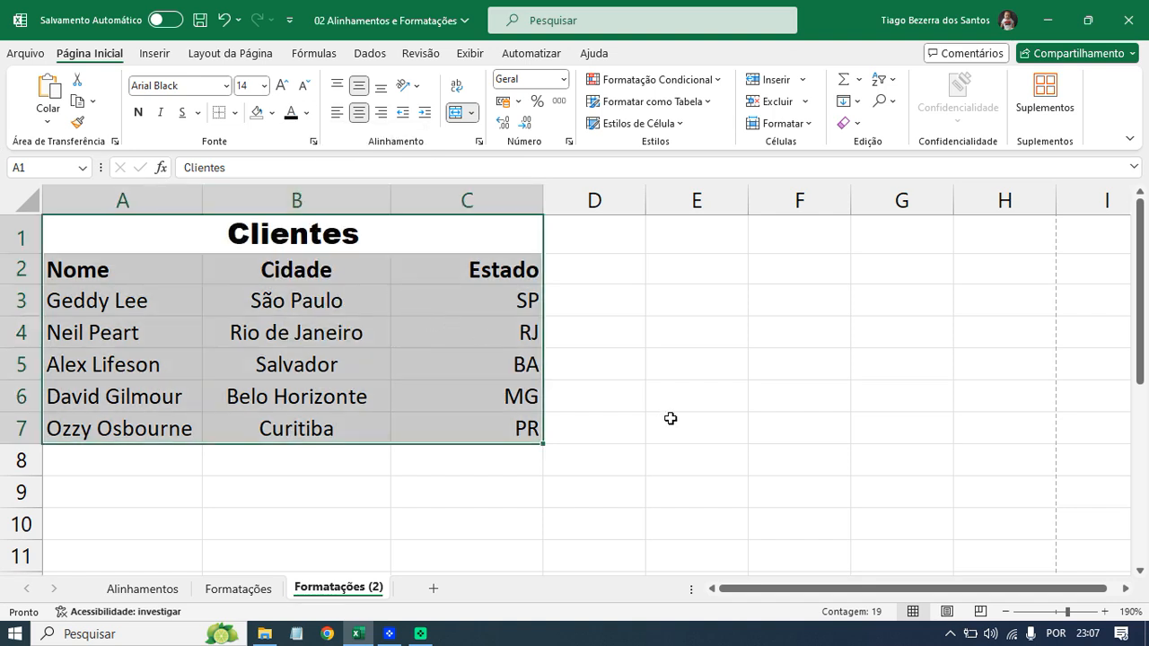
Undo the manual border, fill and font color changes to the client table, and deselect it.
key(ctrl+z)
key(ctrl+z)
key(ctrl+z)
key(ctrl+z)
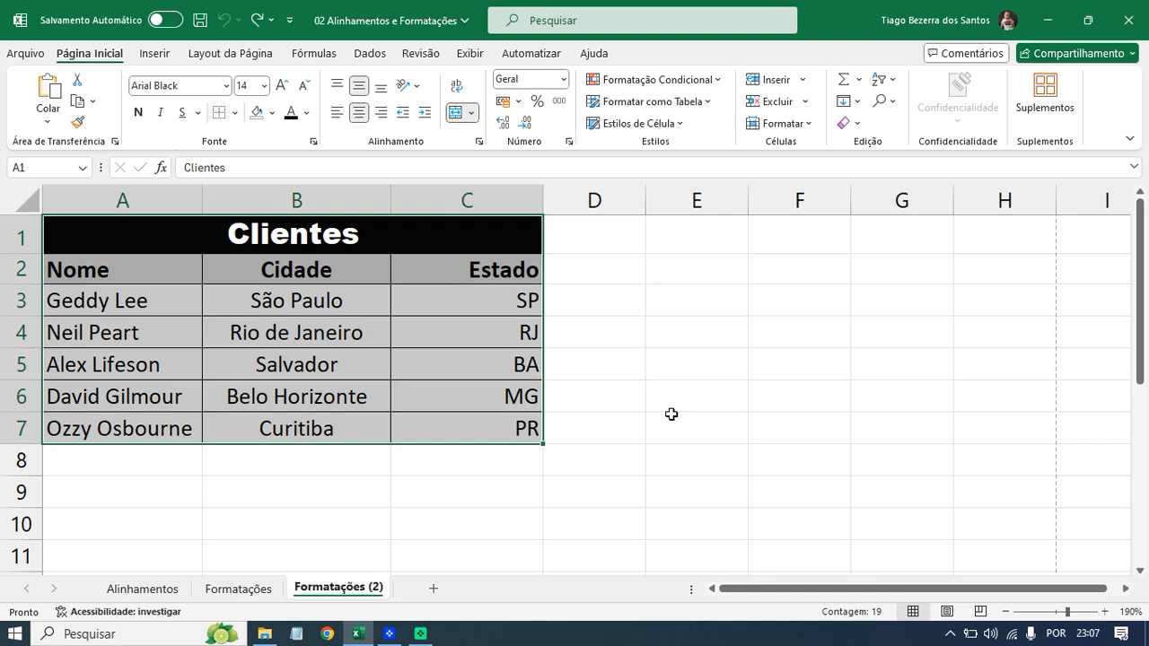
click(641, 377)
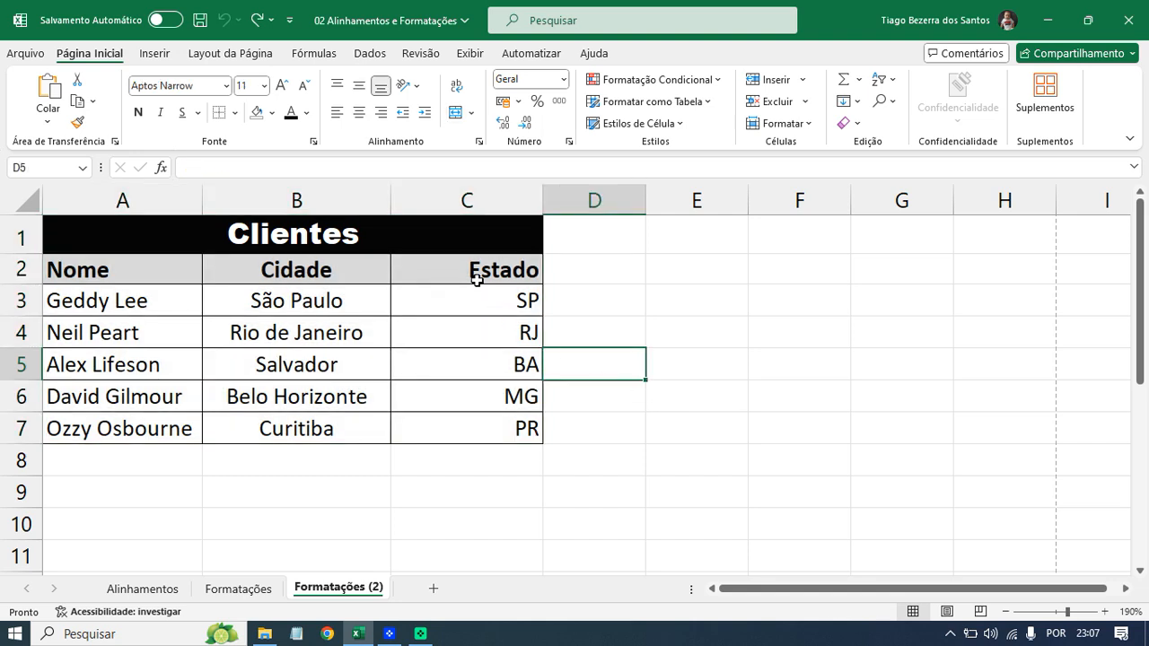
Try clearing only the formats (Limpar Formatos) of the table A1:C7, and undo it.
drag(454, 236, 461, 432)
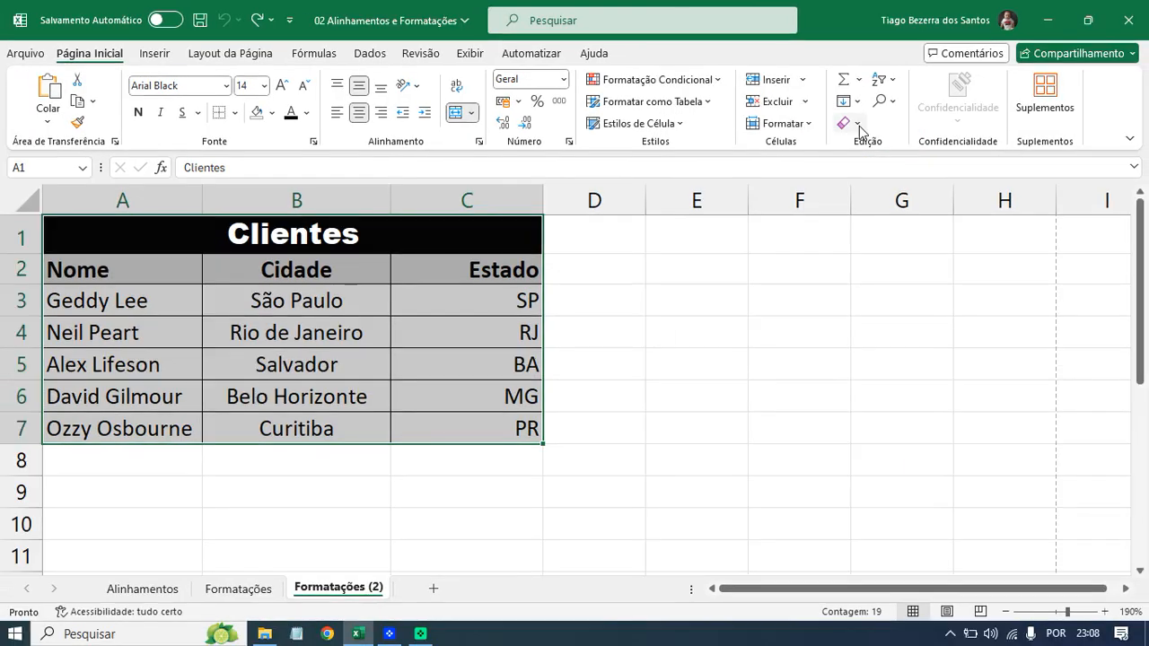
click(851, 126)
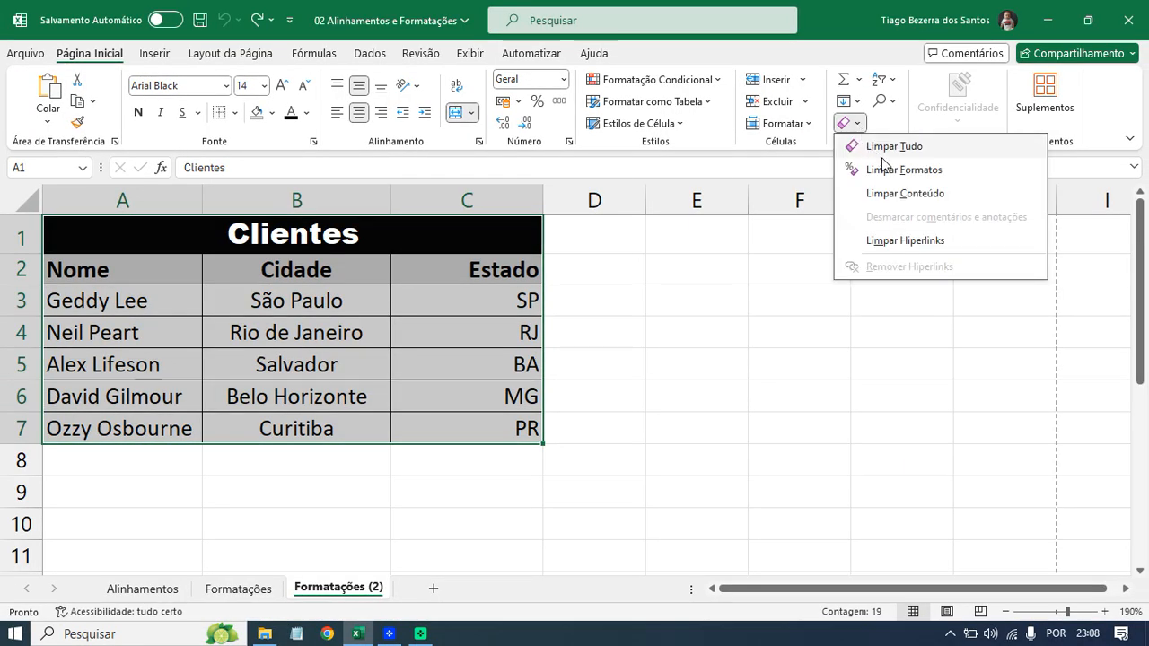
click(960, 175)
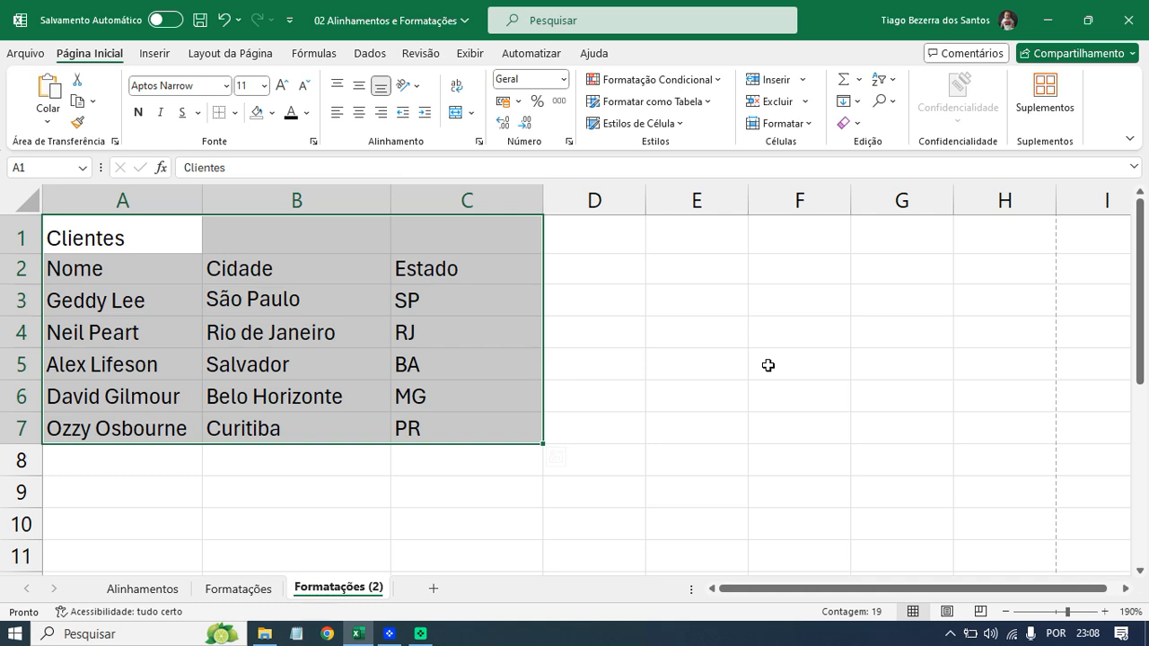
key(ctrl+z)
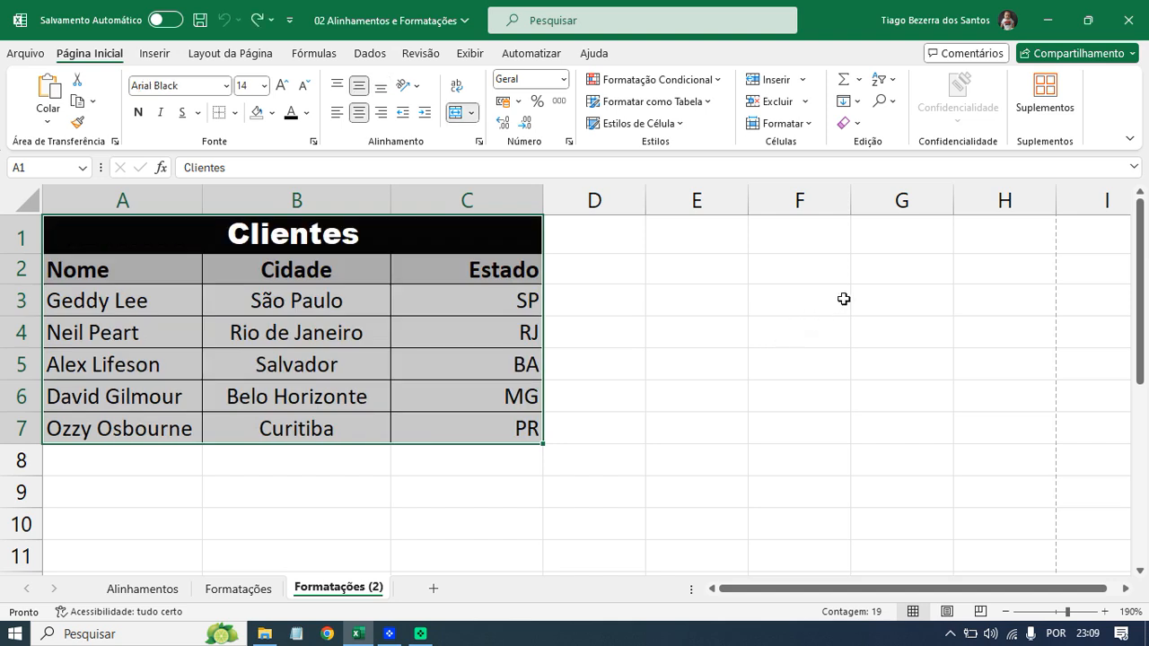
Try clearing everything (Limpar Tudo), both content and formatting, from the table A1:C7, and undo it.
click(848, 123)
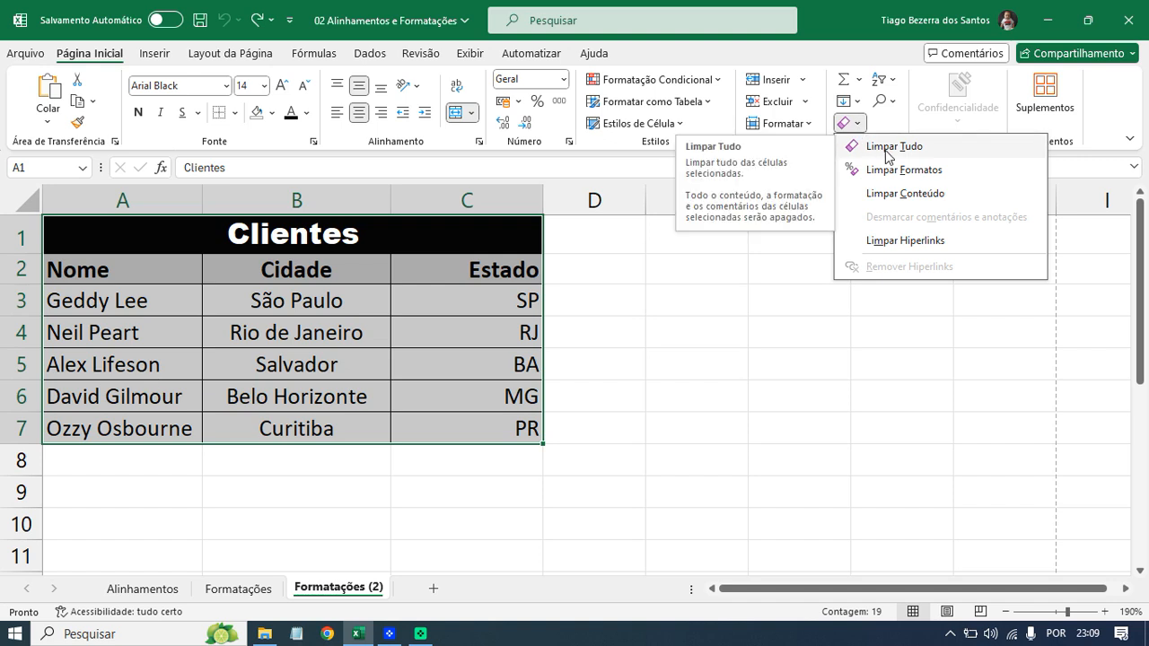
click(881, 148)
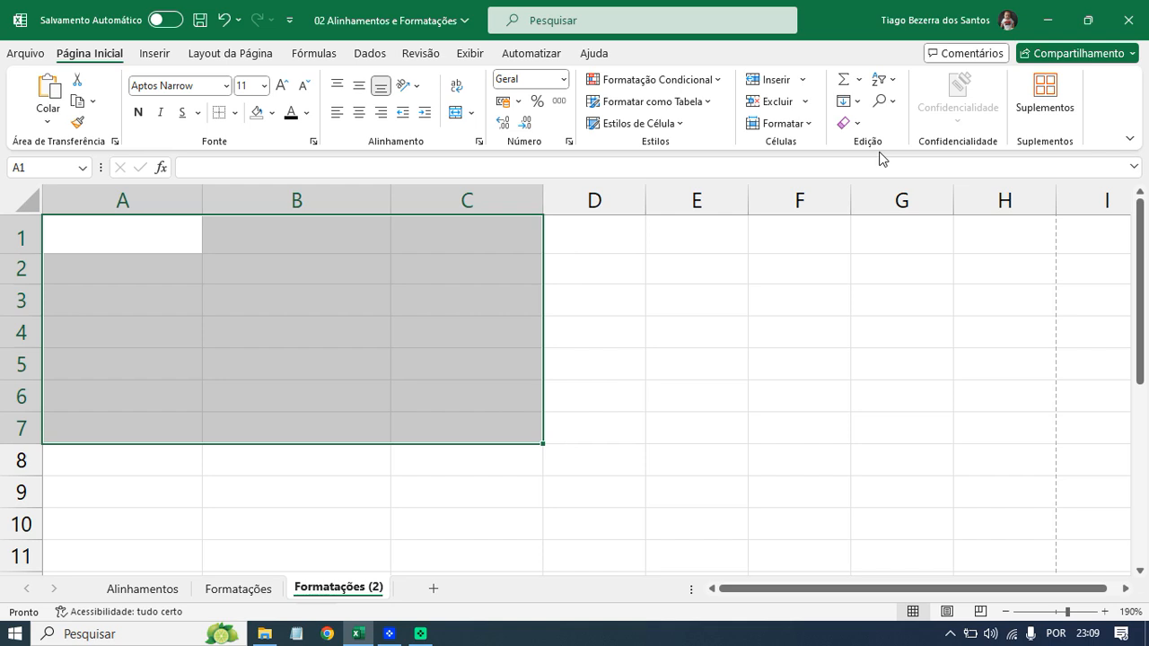
key(ctrl+z)
key(ctrl+z)
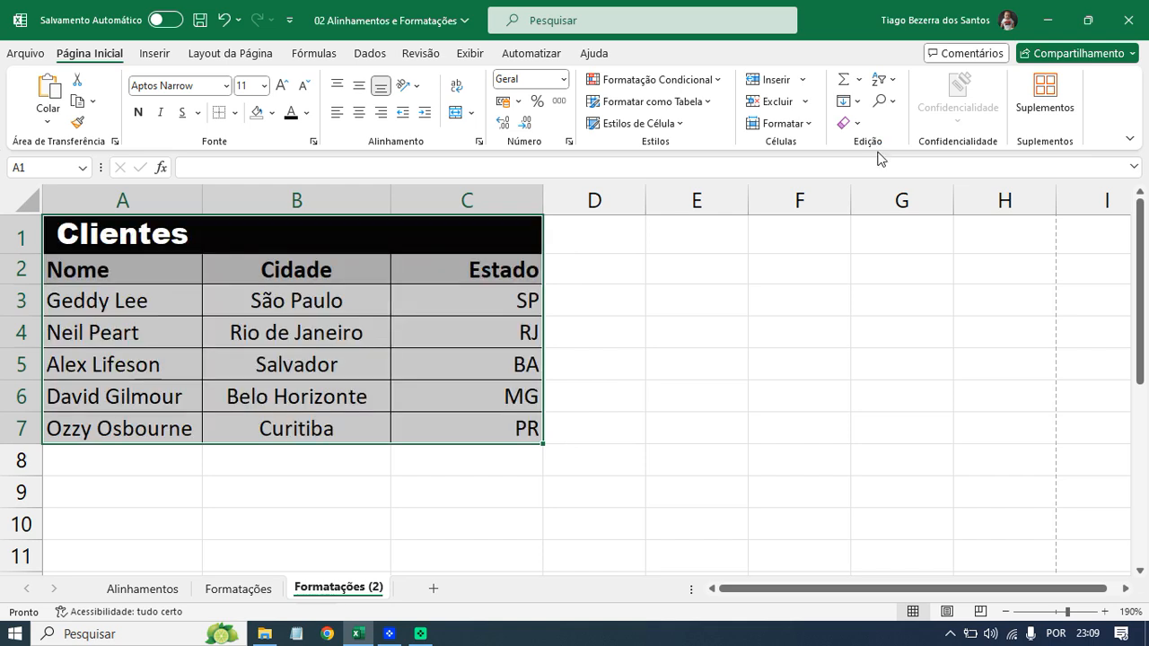
Try clearing only the contents (Limpar Conteúdo) of the table A1:C7, and undo it.
click(851, 125)
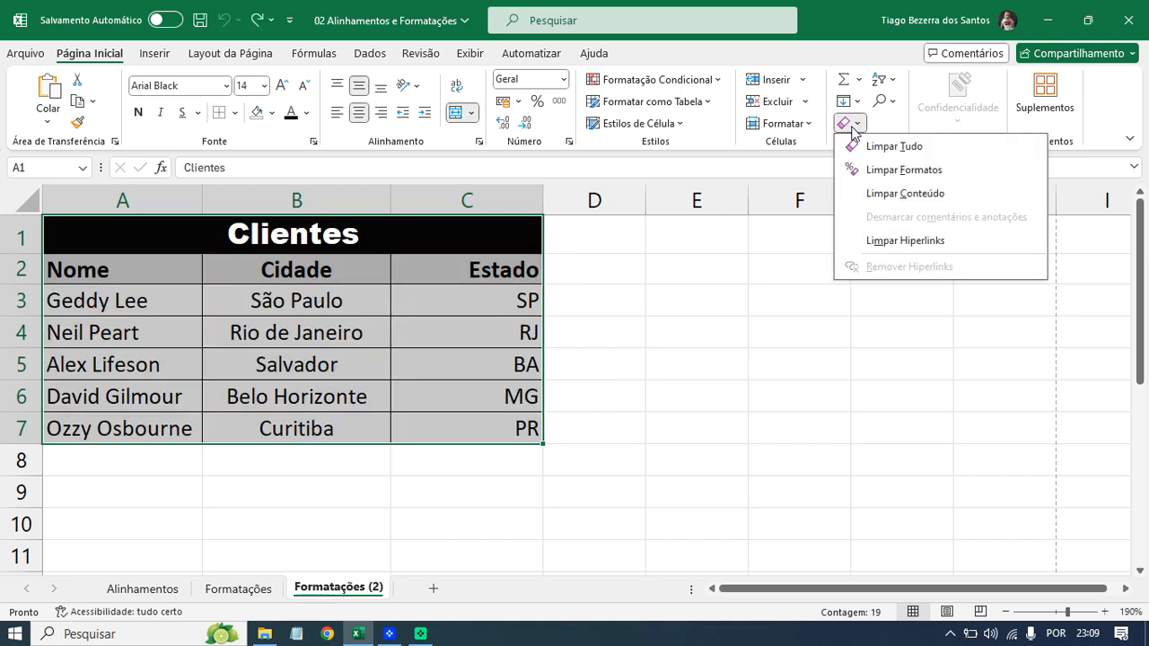
click(903, 194)
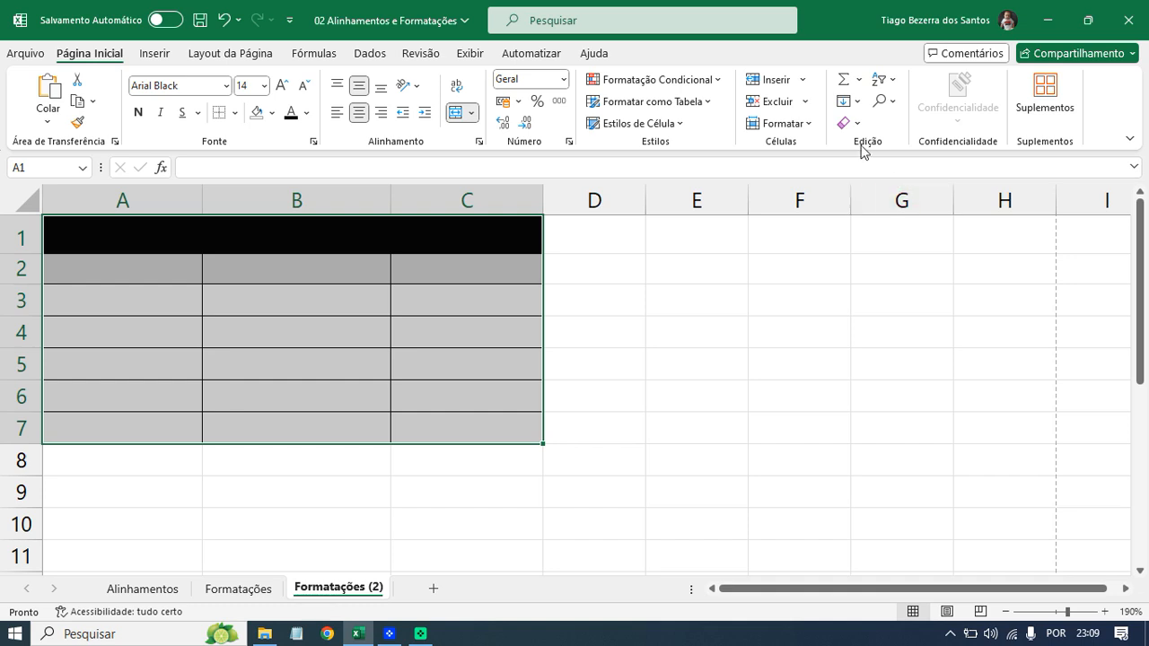
key(ctrl+z)
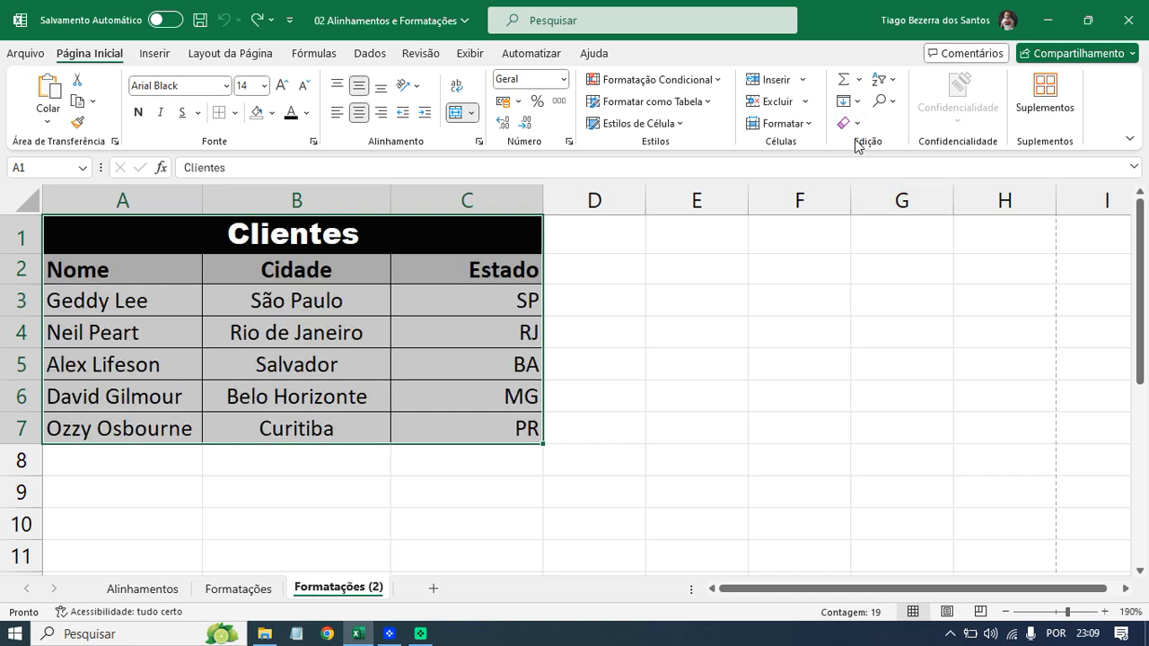
Clear only the formats (Limpar Formatos) of A1:C7 on the Formatações (2) sheet and save the workbook.
click(848, 123)
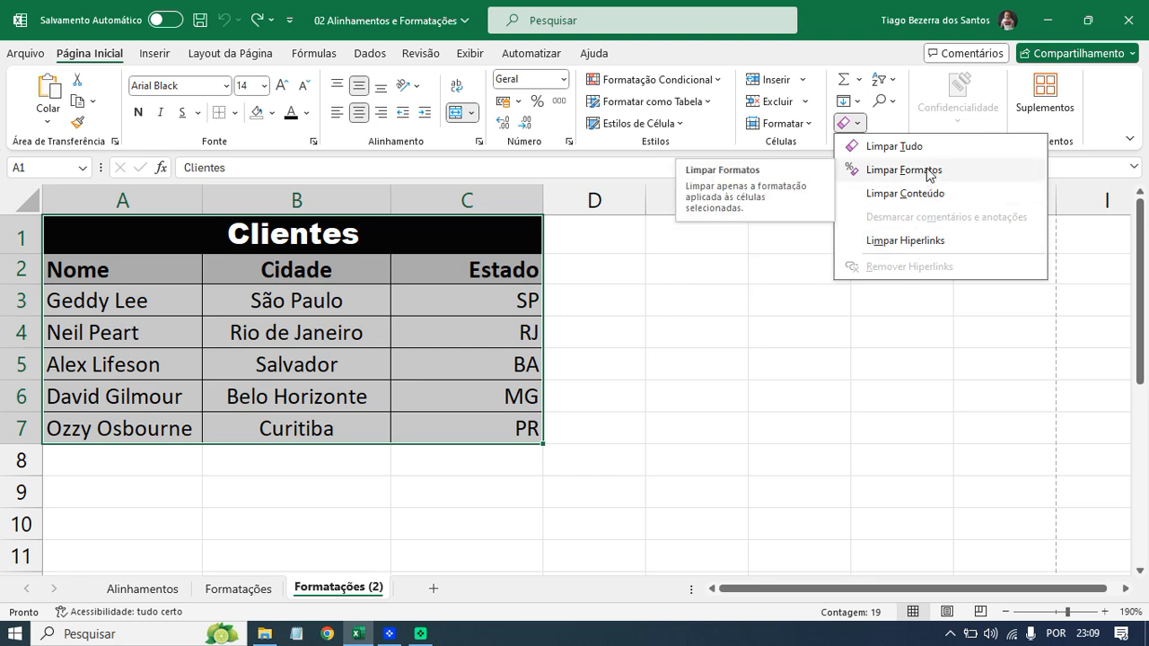
click(927, 170)
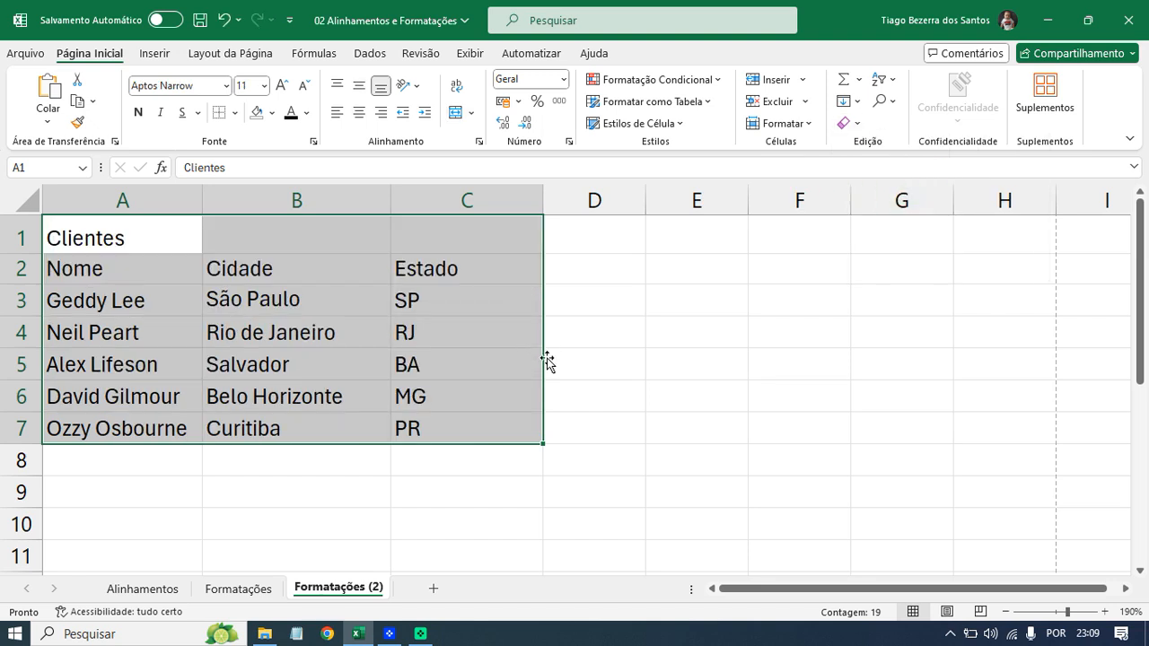
click(593, 356)
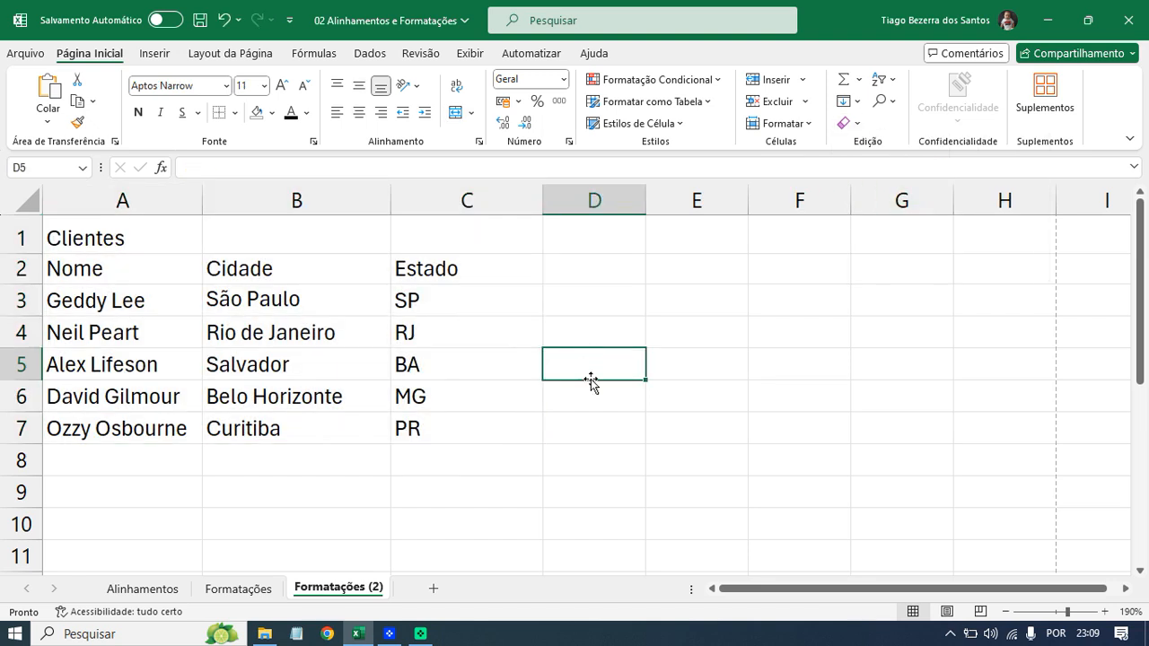
click(200, 31)
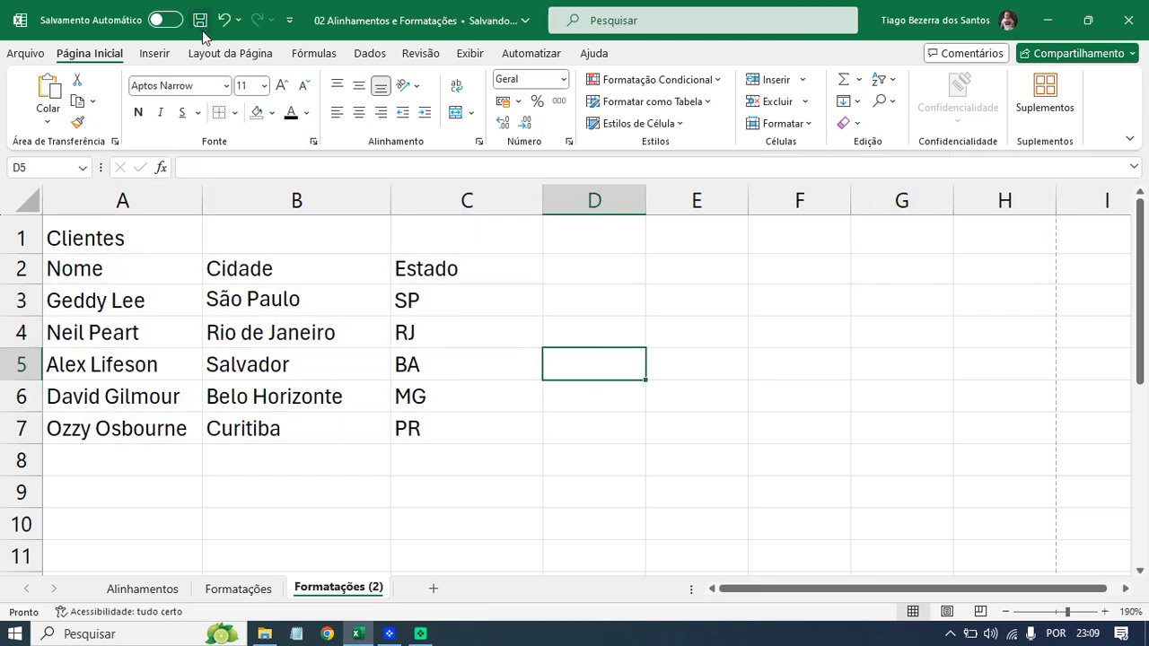
click(727, 338)
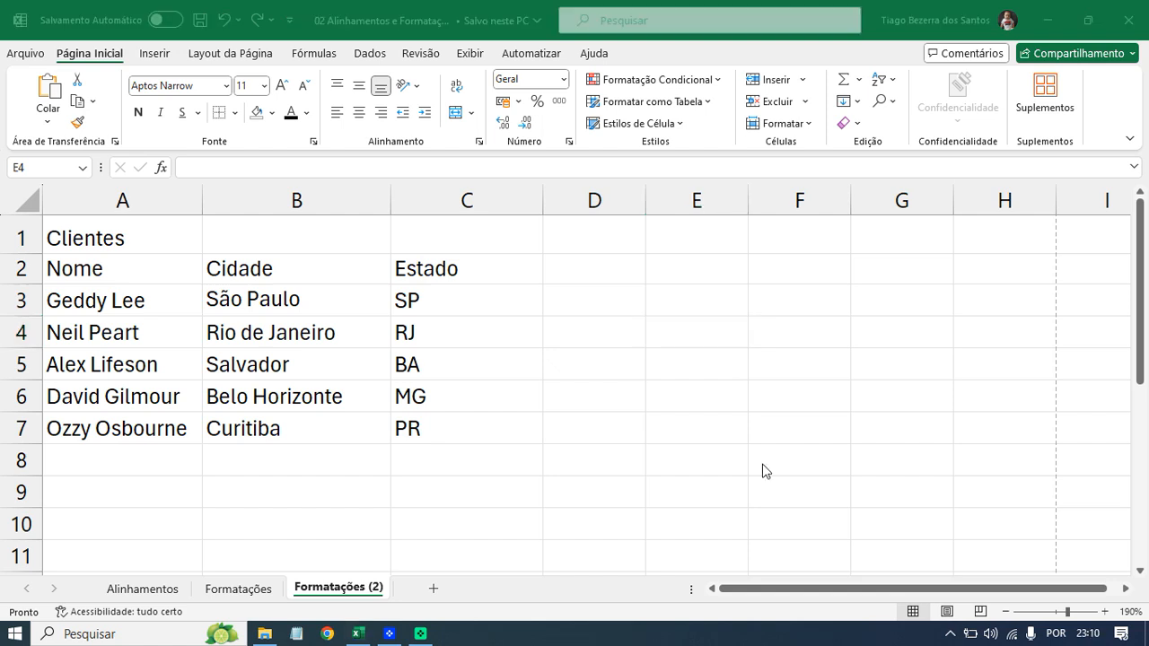
click(721, 338)
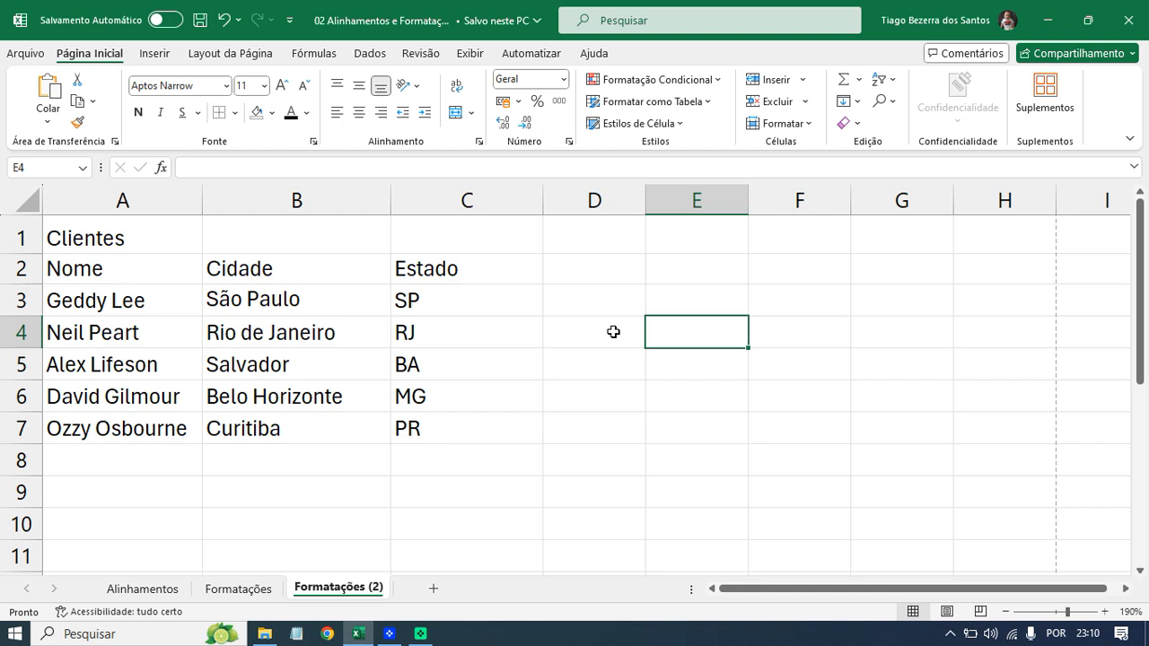
click(613, 332)
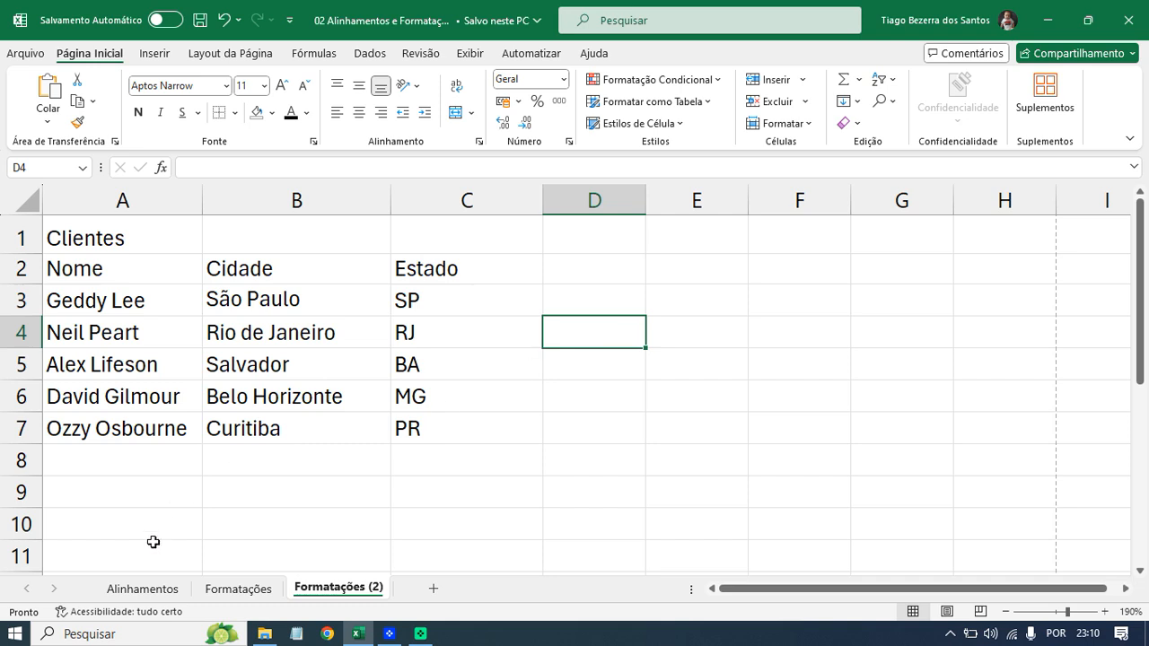
Review the Alinhamentos and Formatações sheets and return to the Formatações (2) sheet.
click(152, 589)
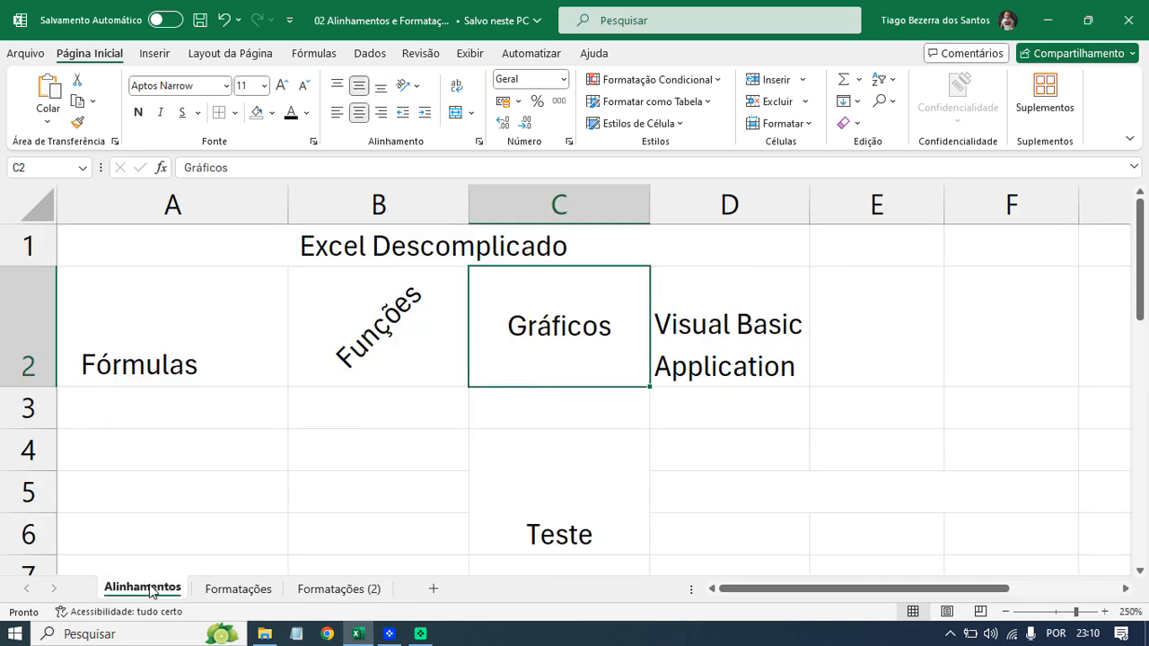
click(224, 589)
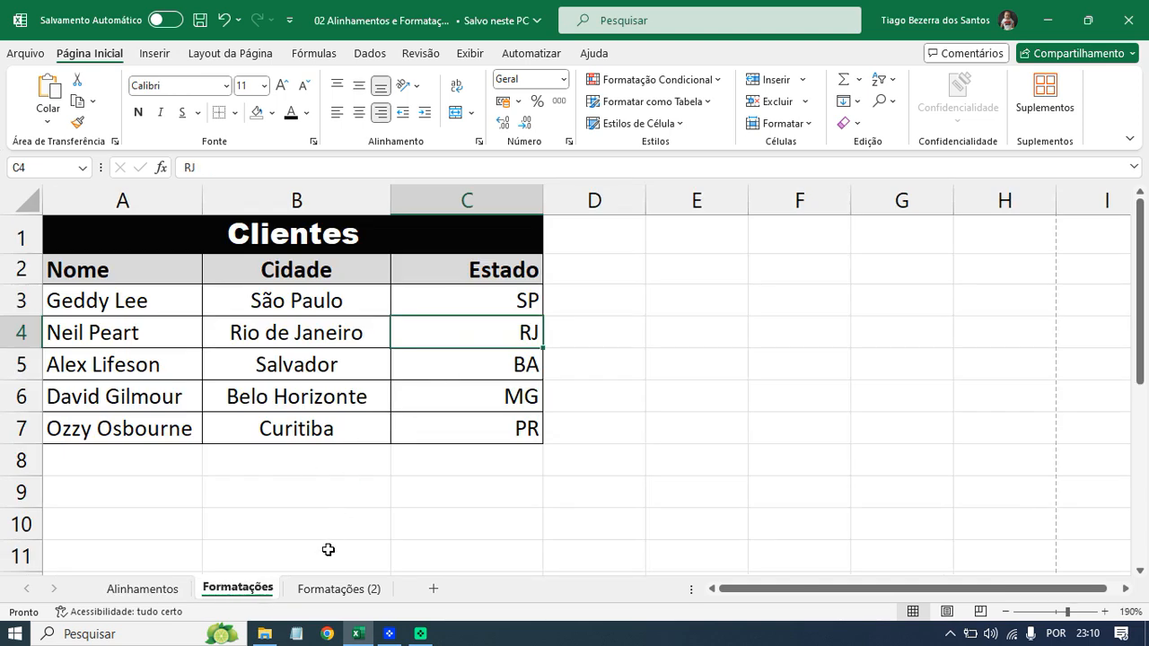
click(332, 589)
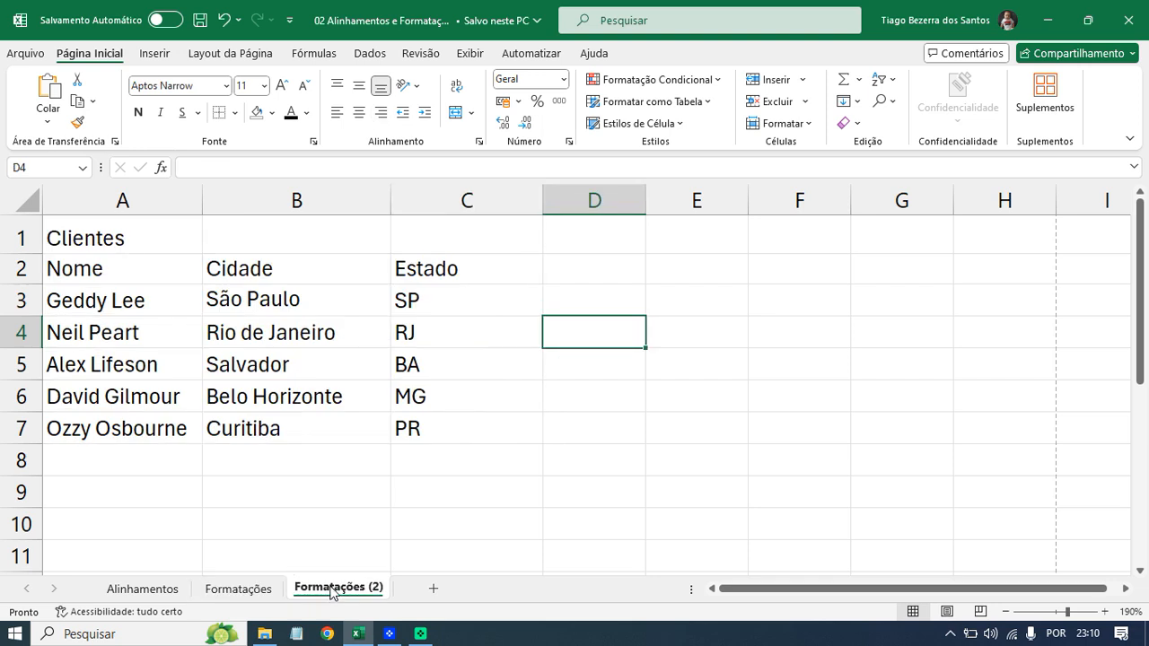